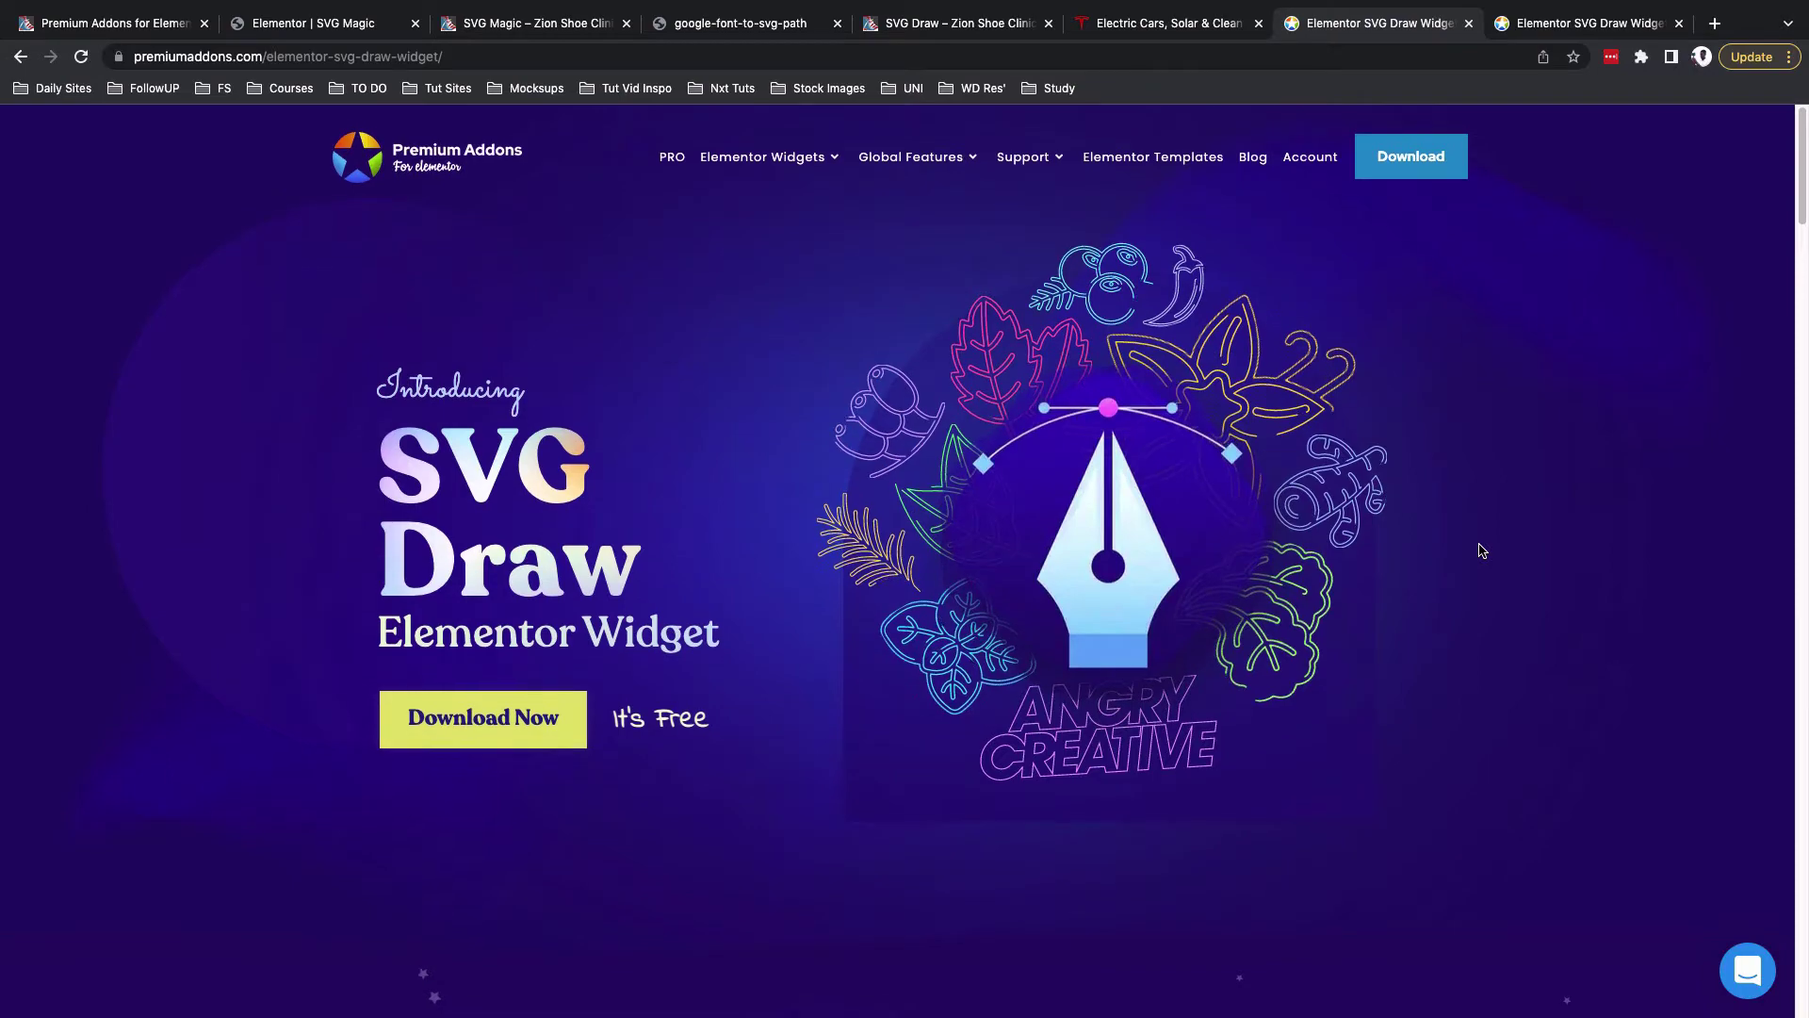
Look through the SVG Draw widget page, including its SVG source types and its drawing animation options
{"action": "scroll", "coordinate": [1479, 548], "scroll_direction": "down", "scroll_amount": 8}
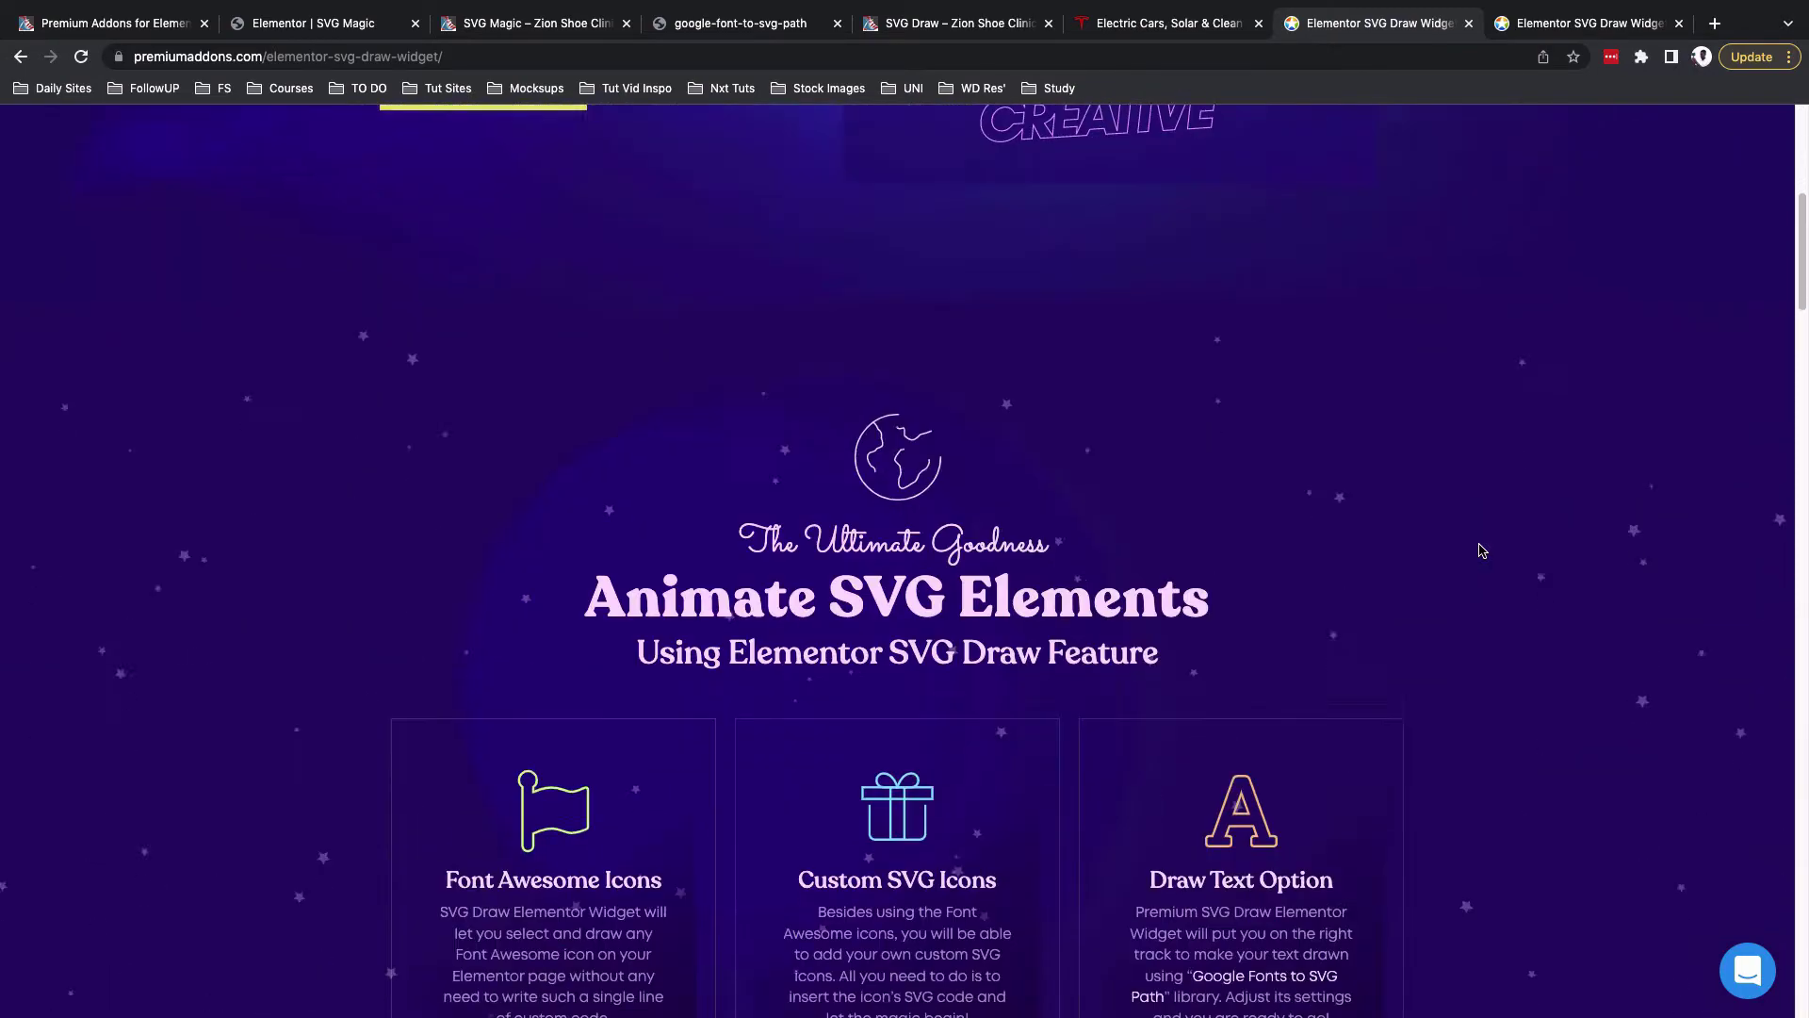
{"action": "scroll", "coordinate": [1481, 550], "scroll_direction": "down", "scroll_amount": 20}
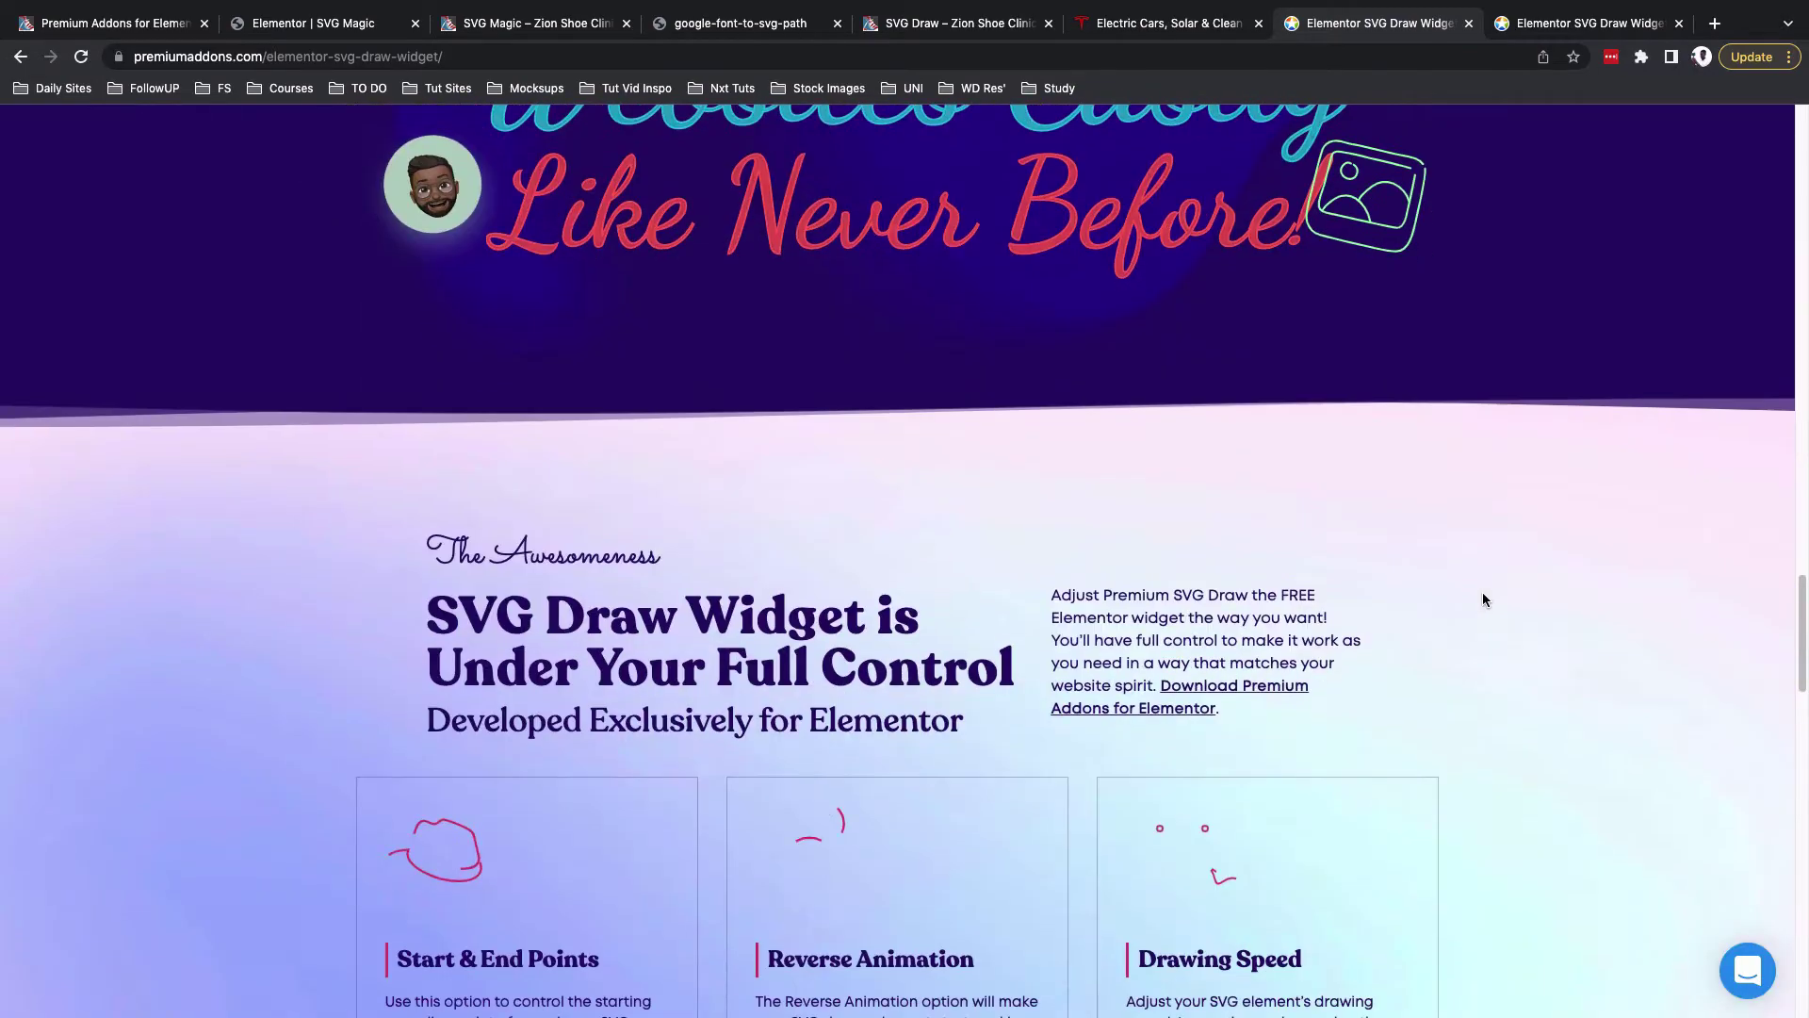
{"action": "scroll", "coordinate": [1483, 599], "scroll_direction": "down", "scroll_amount": 5}
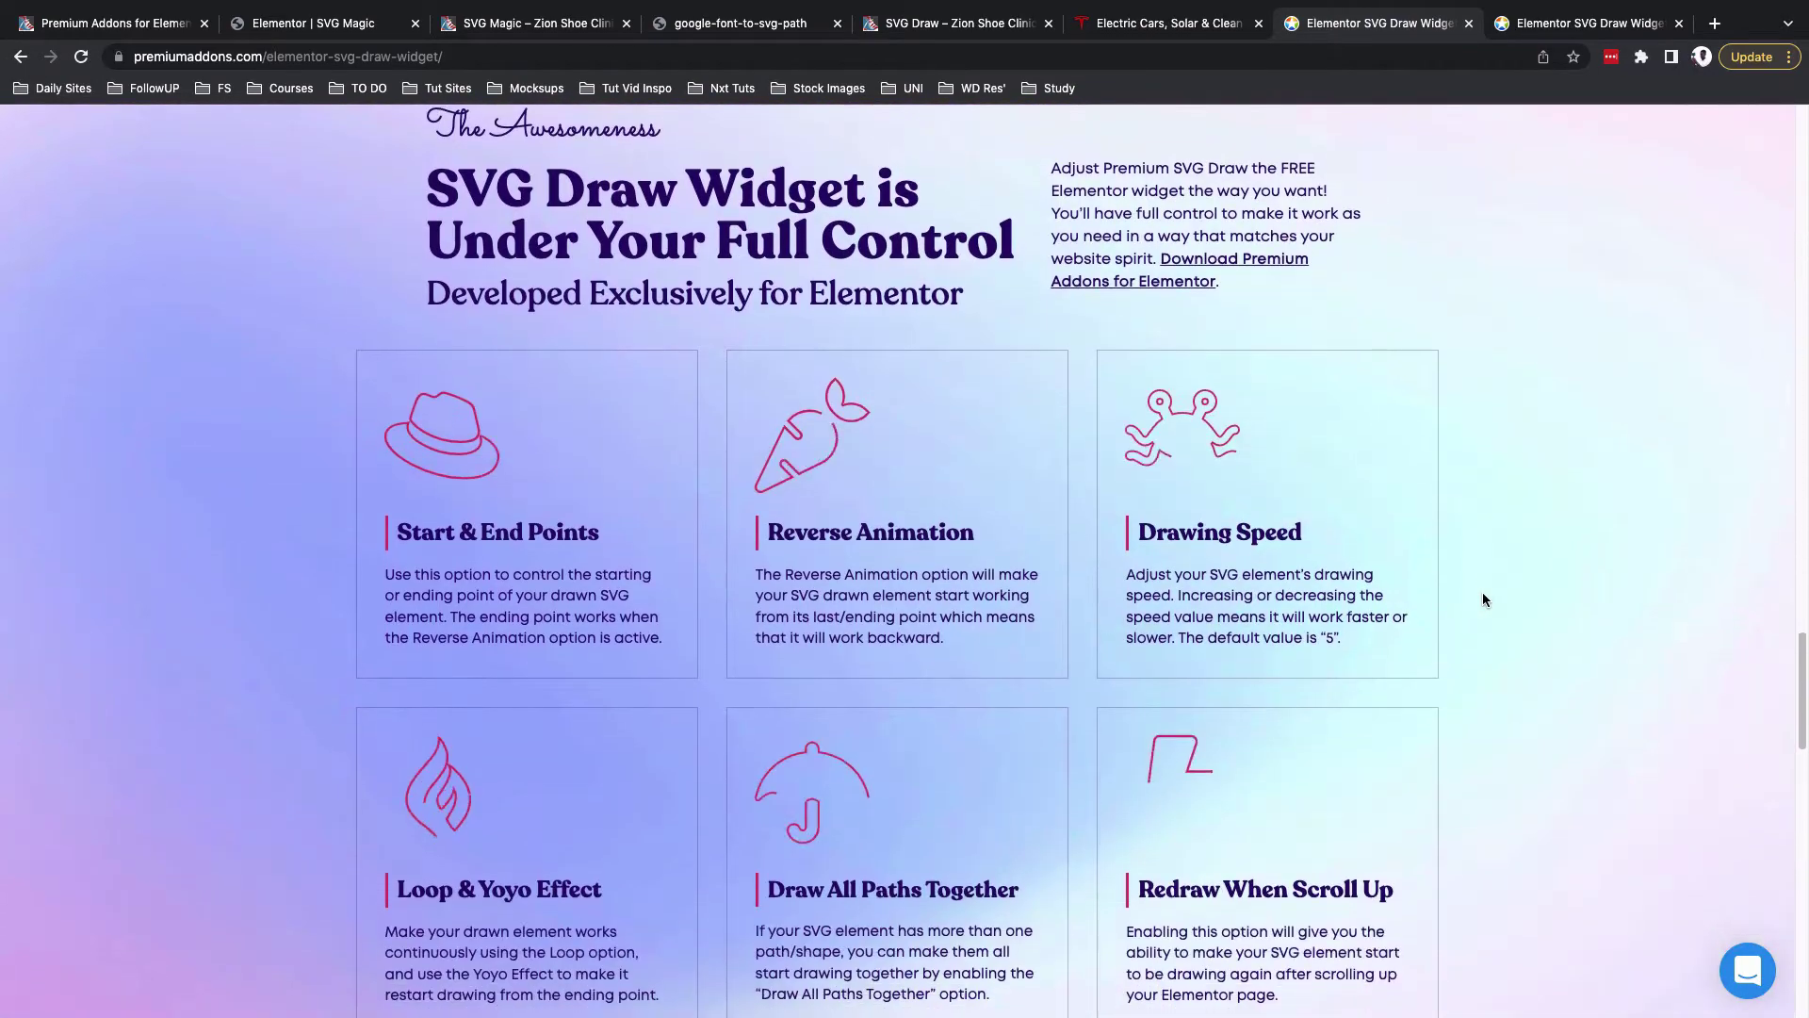
{"action": "scroll", "coordinate": [1484, 599], "scroll_direction": "down", "scroll_amount": 2}
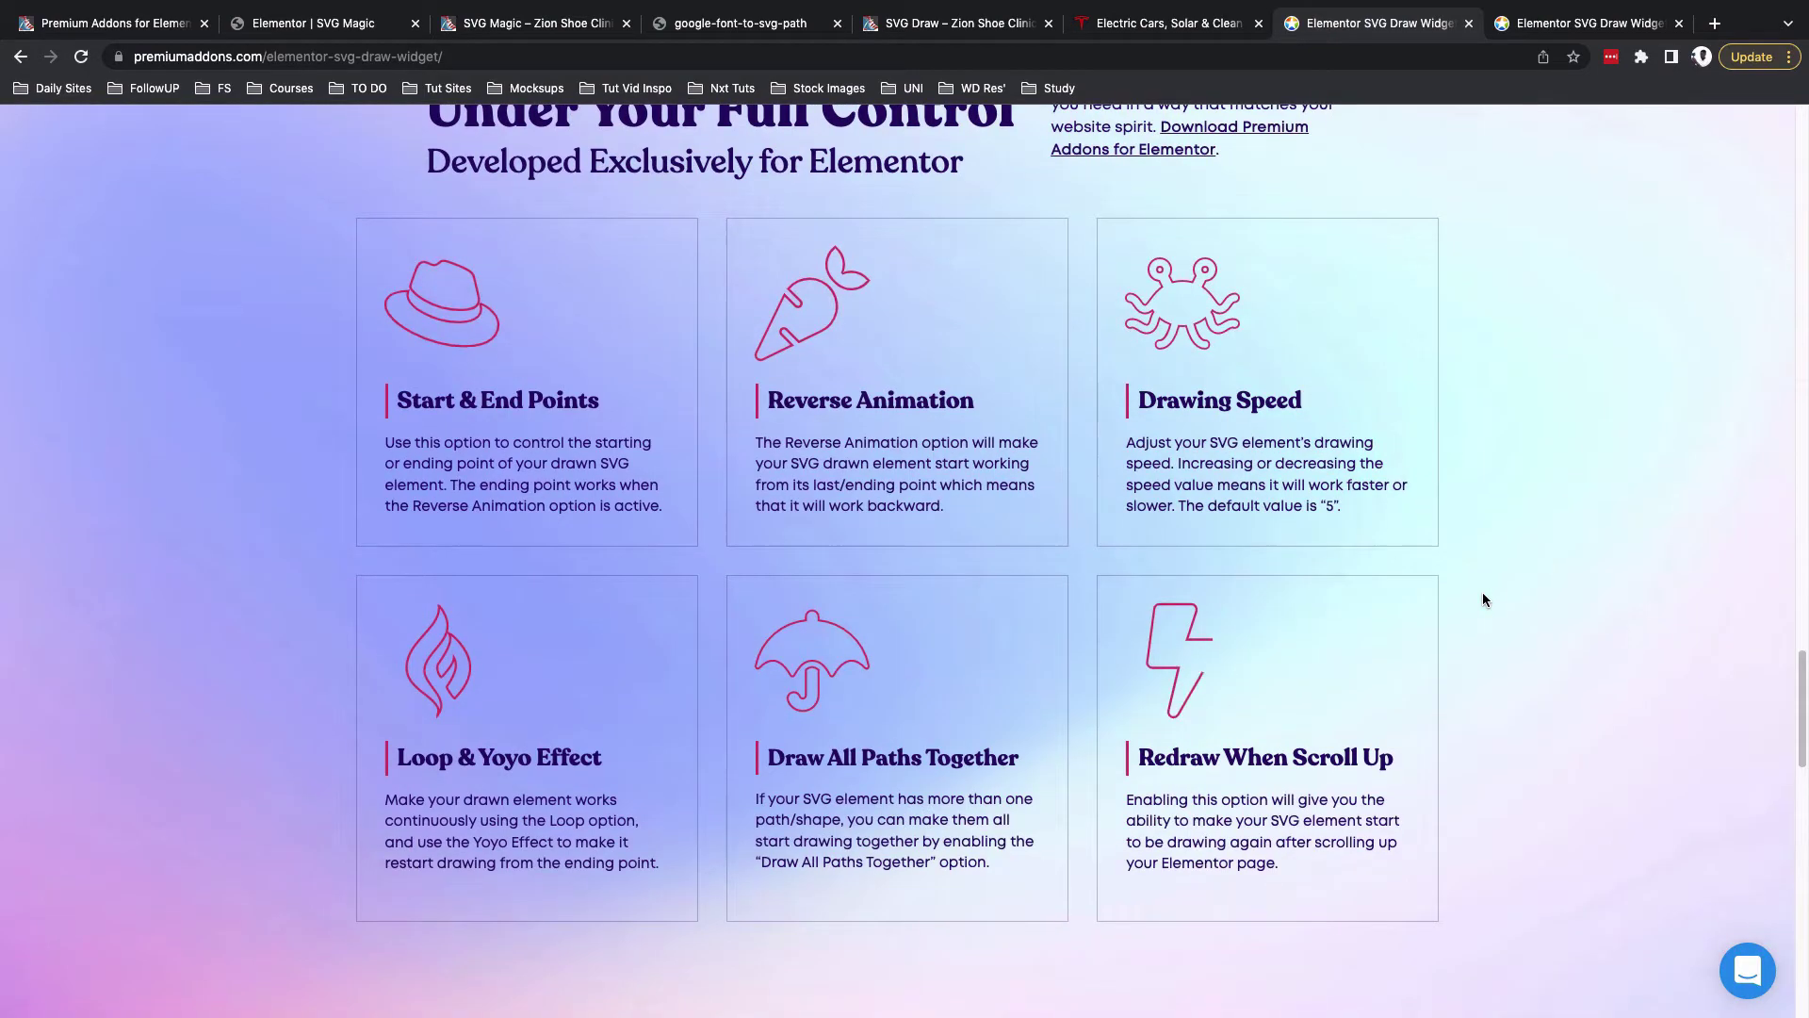
{"action": "scroll", "coordinate": [1483, 599], "scroll_direction": "down", "scroll_amount": 6}
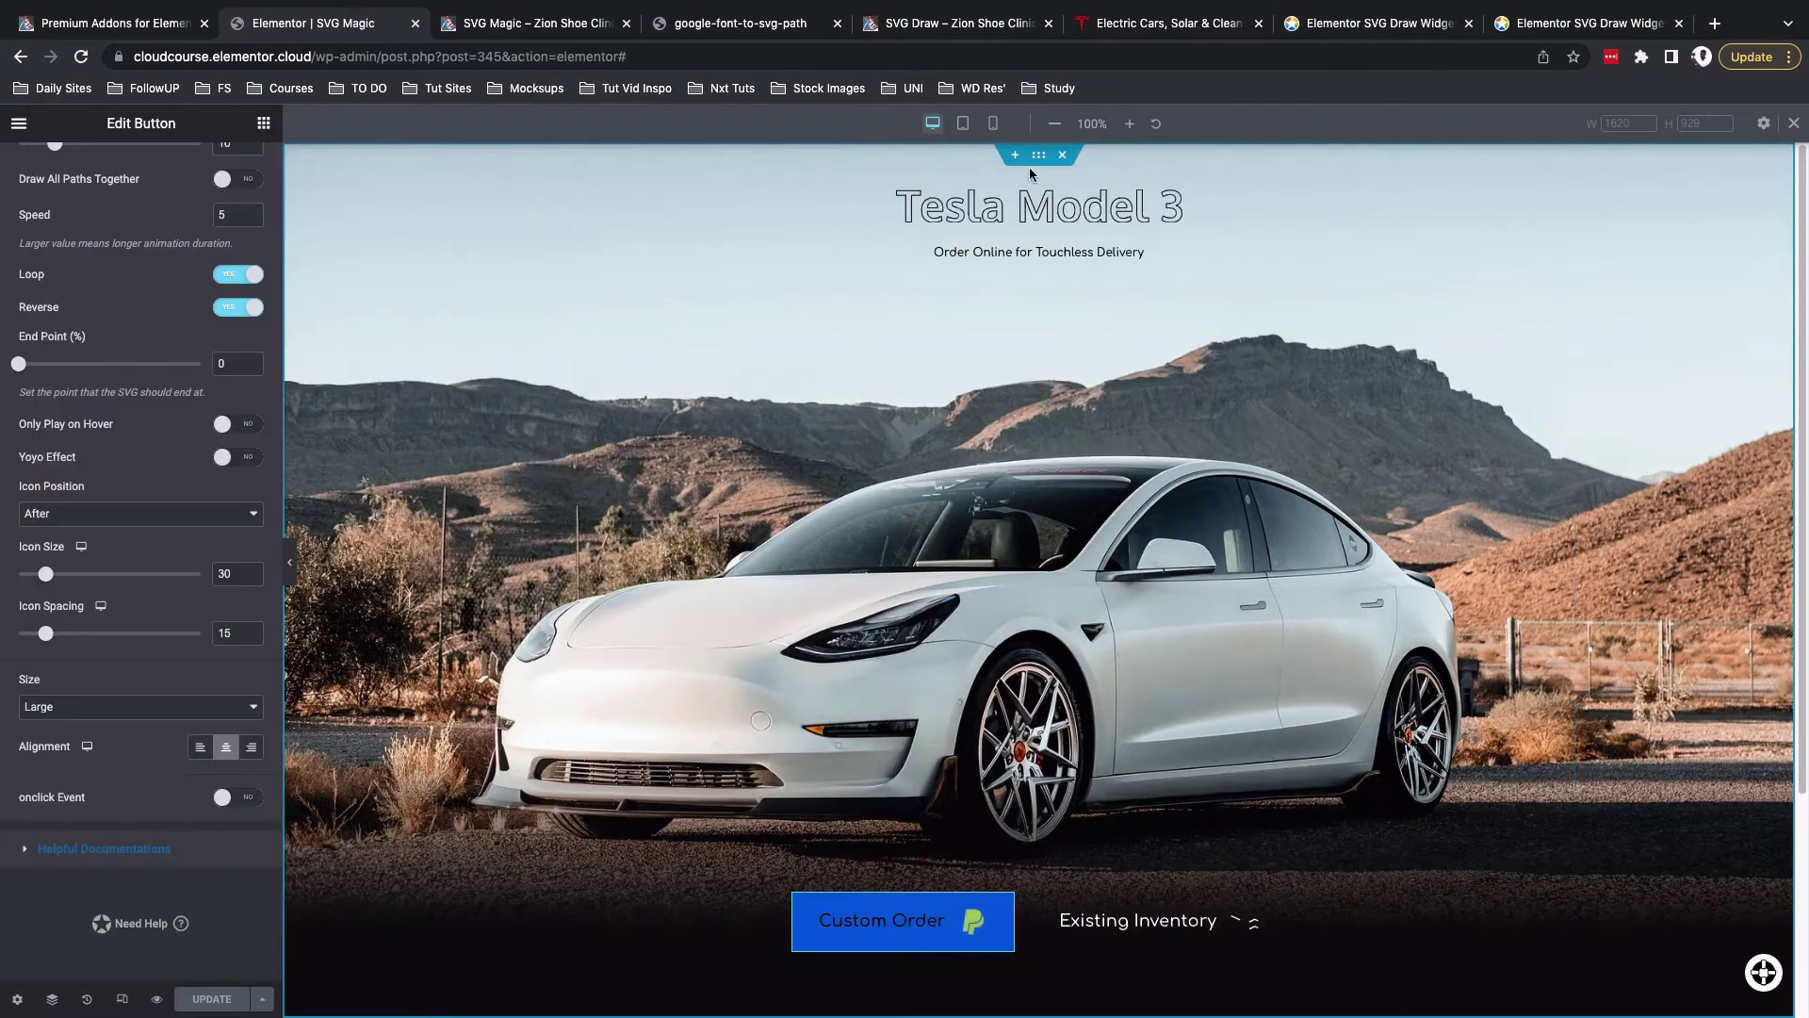
Preview the finished Tesla Model 3 page at tablet size in the Elementor editor
{"action": "left_click", "coordinate": [962, 123]}
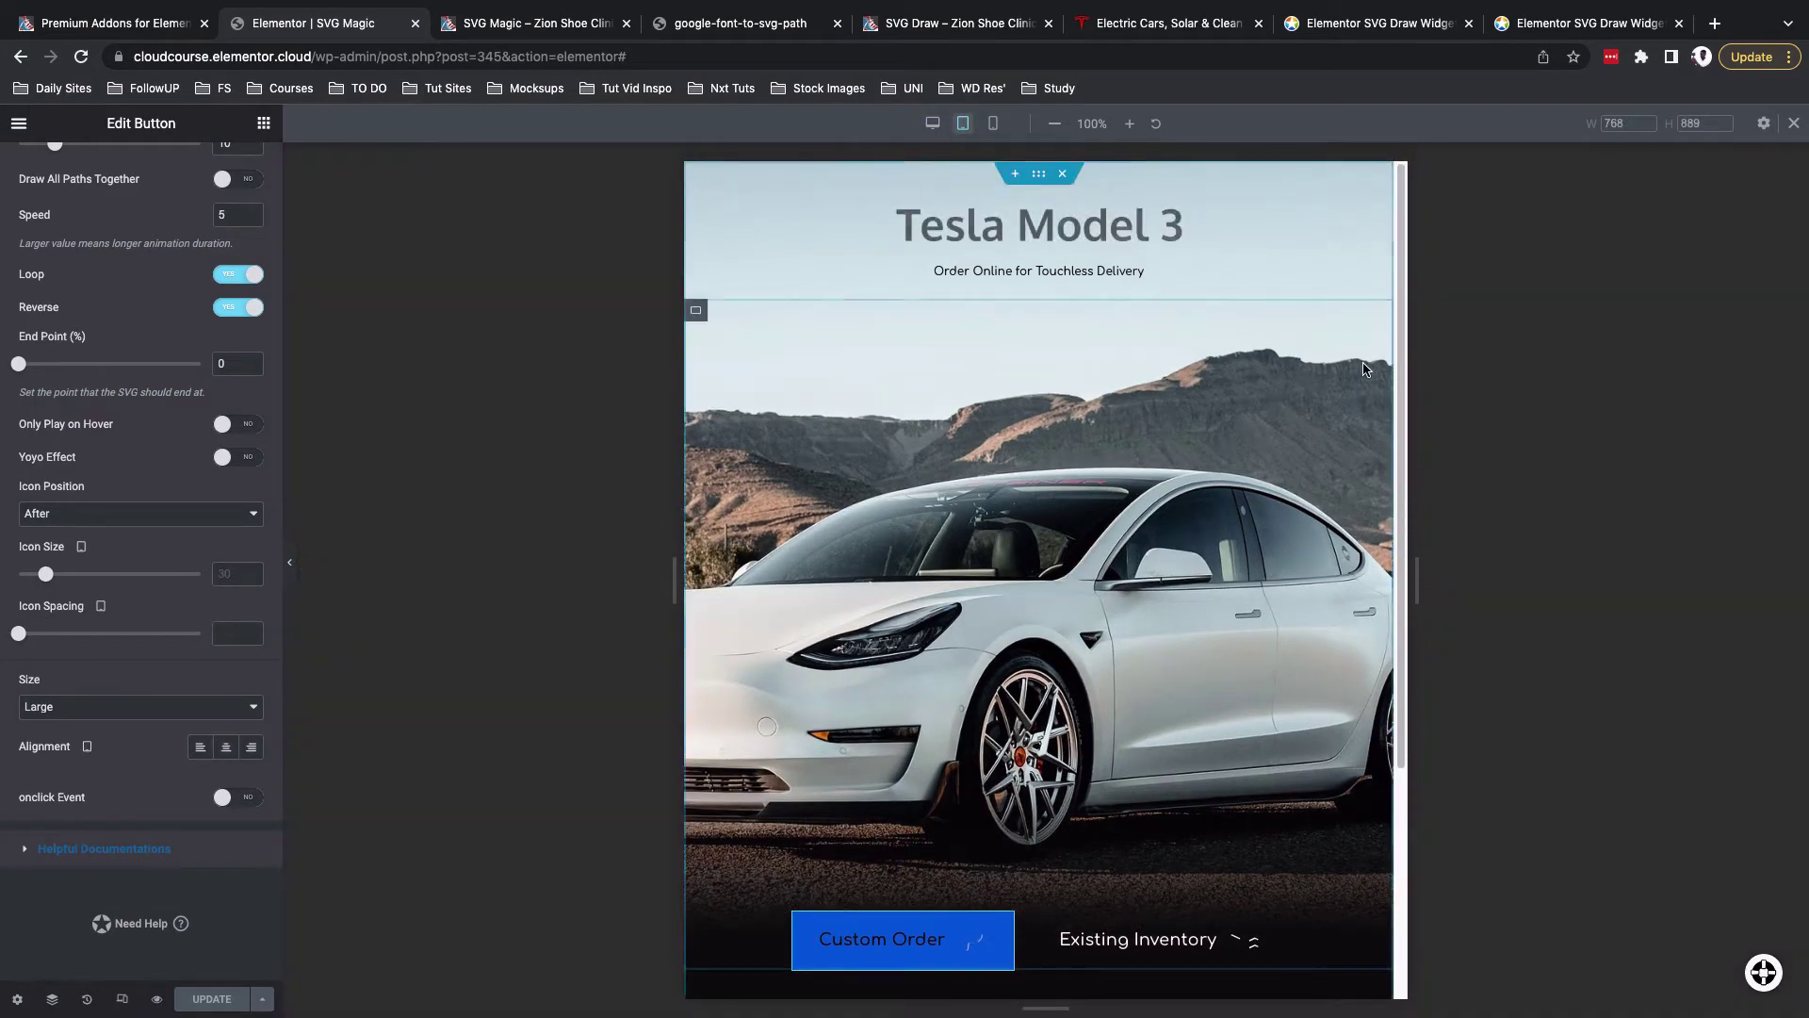
{"action": "key", "text": "ctrl+shift+m"}
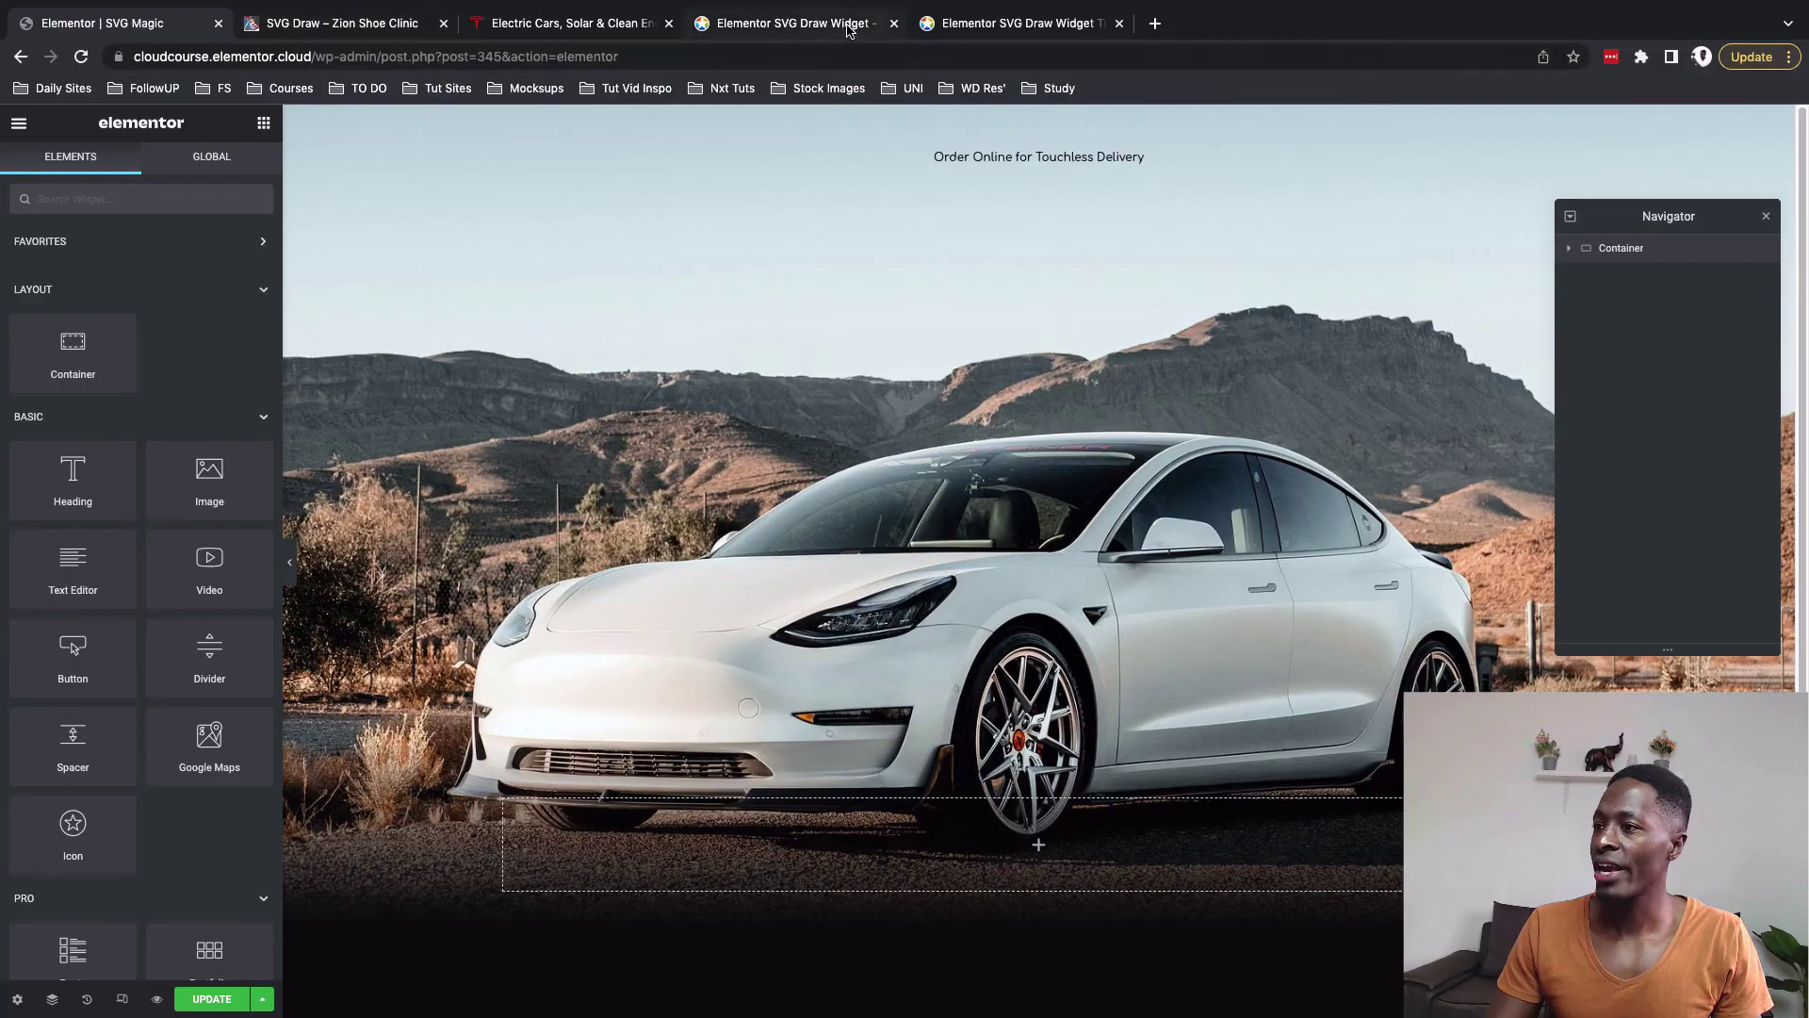
Review the SVG Draw widget's tutorial requirements and the feature cards on its demo page
{"action": "left_click", "coordinate": [848, 25]}
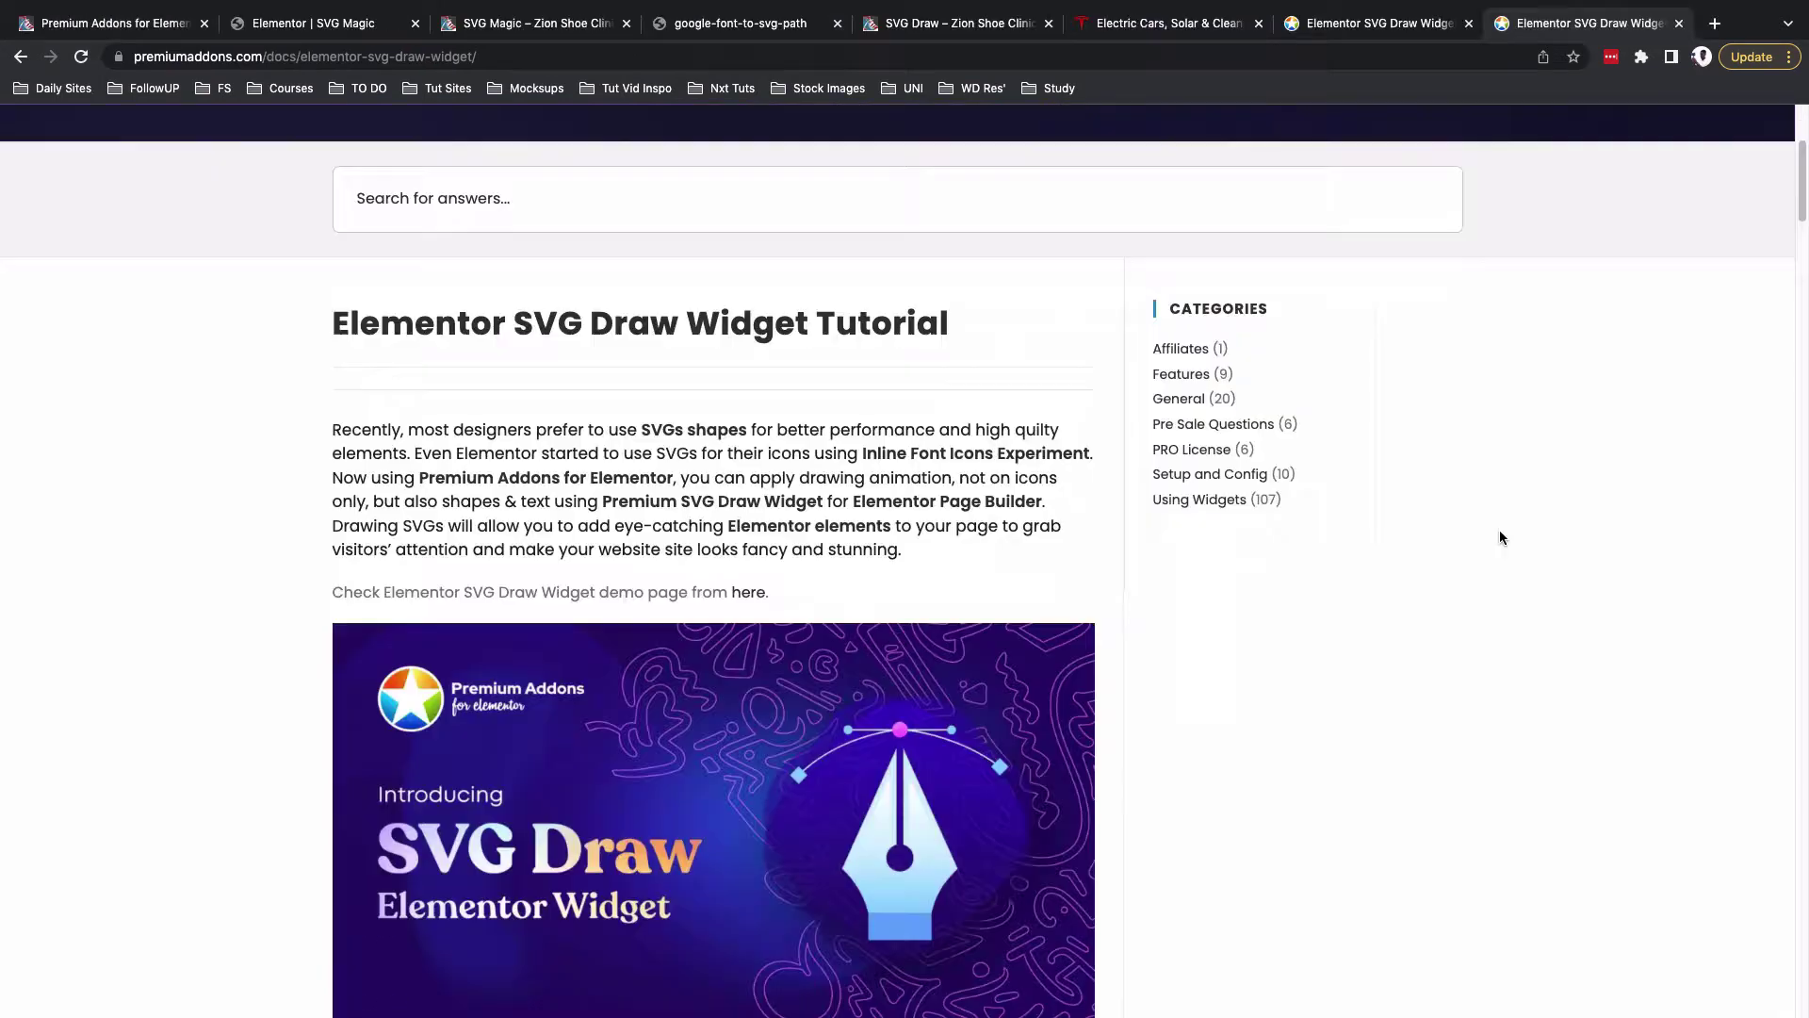
{"action": "scroll", "coordinate": [1501, 532], "scroll_direction": "down", "scroll_amount": 6}
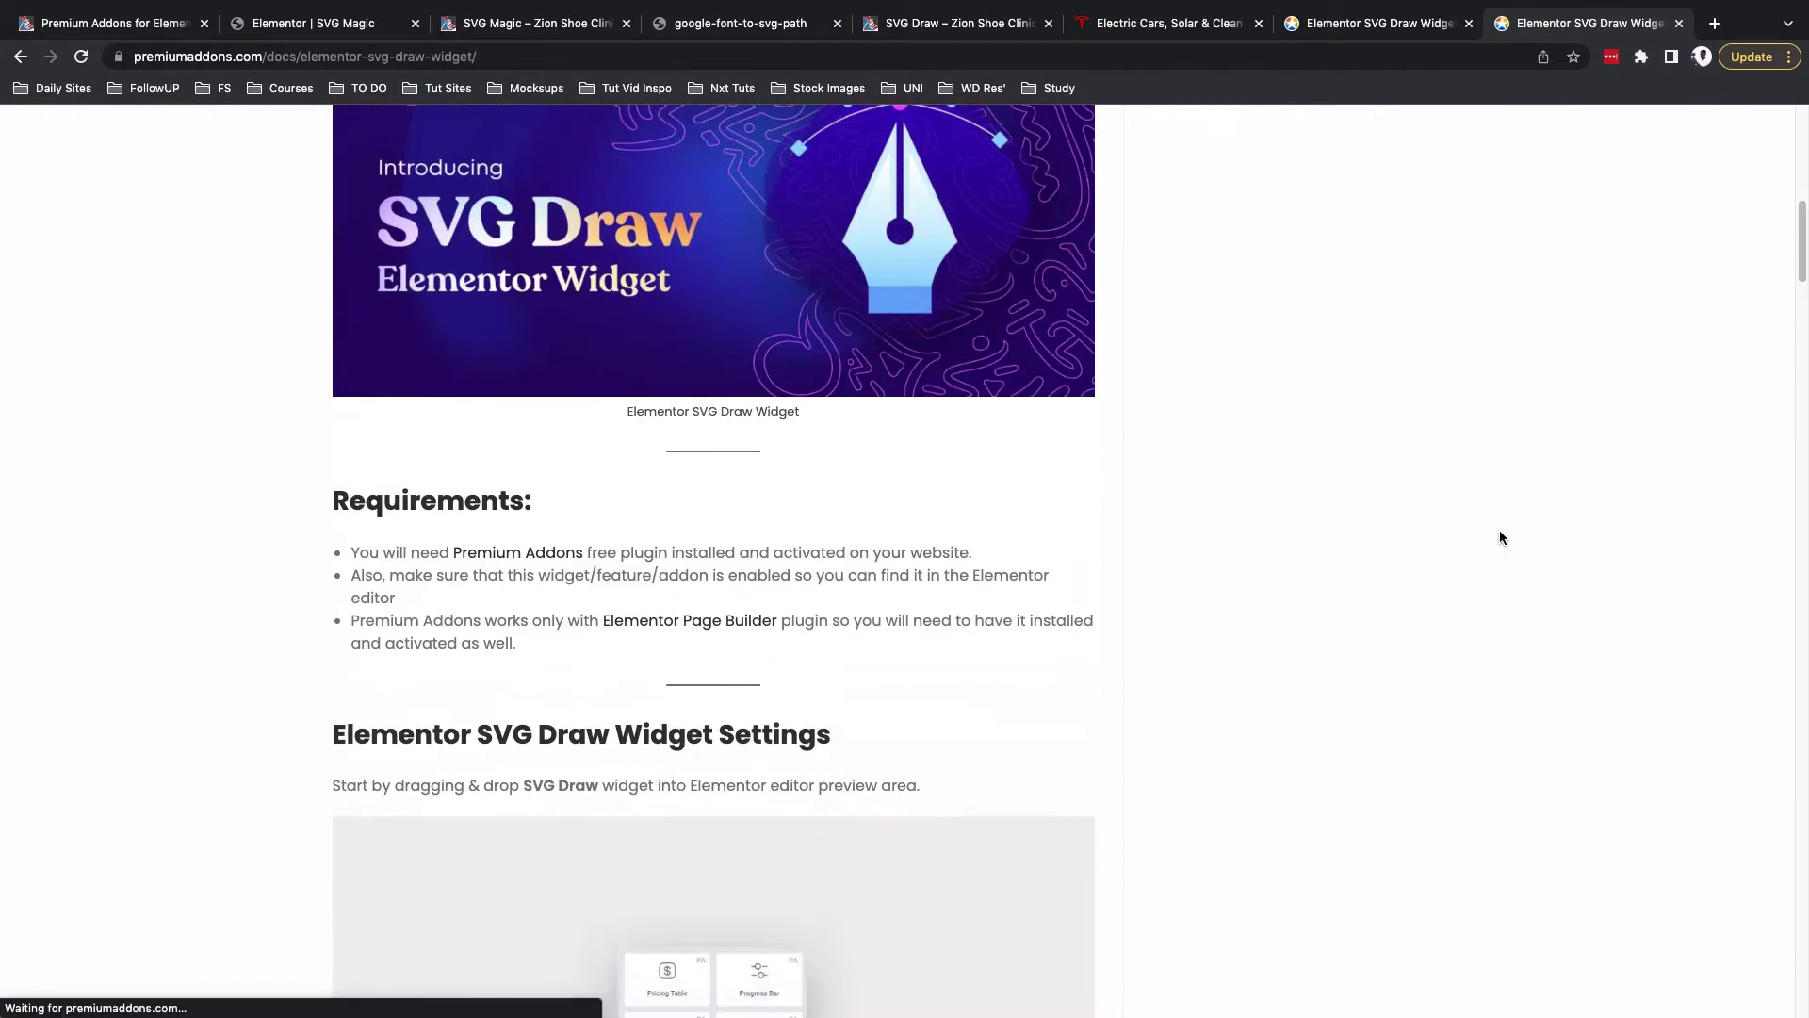
{"action": "scroll", "coordinate": [1500, 537], "scroll_direction": "down", "scroll_amount": 8}
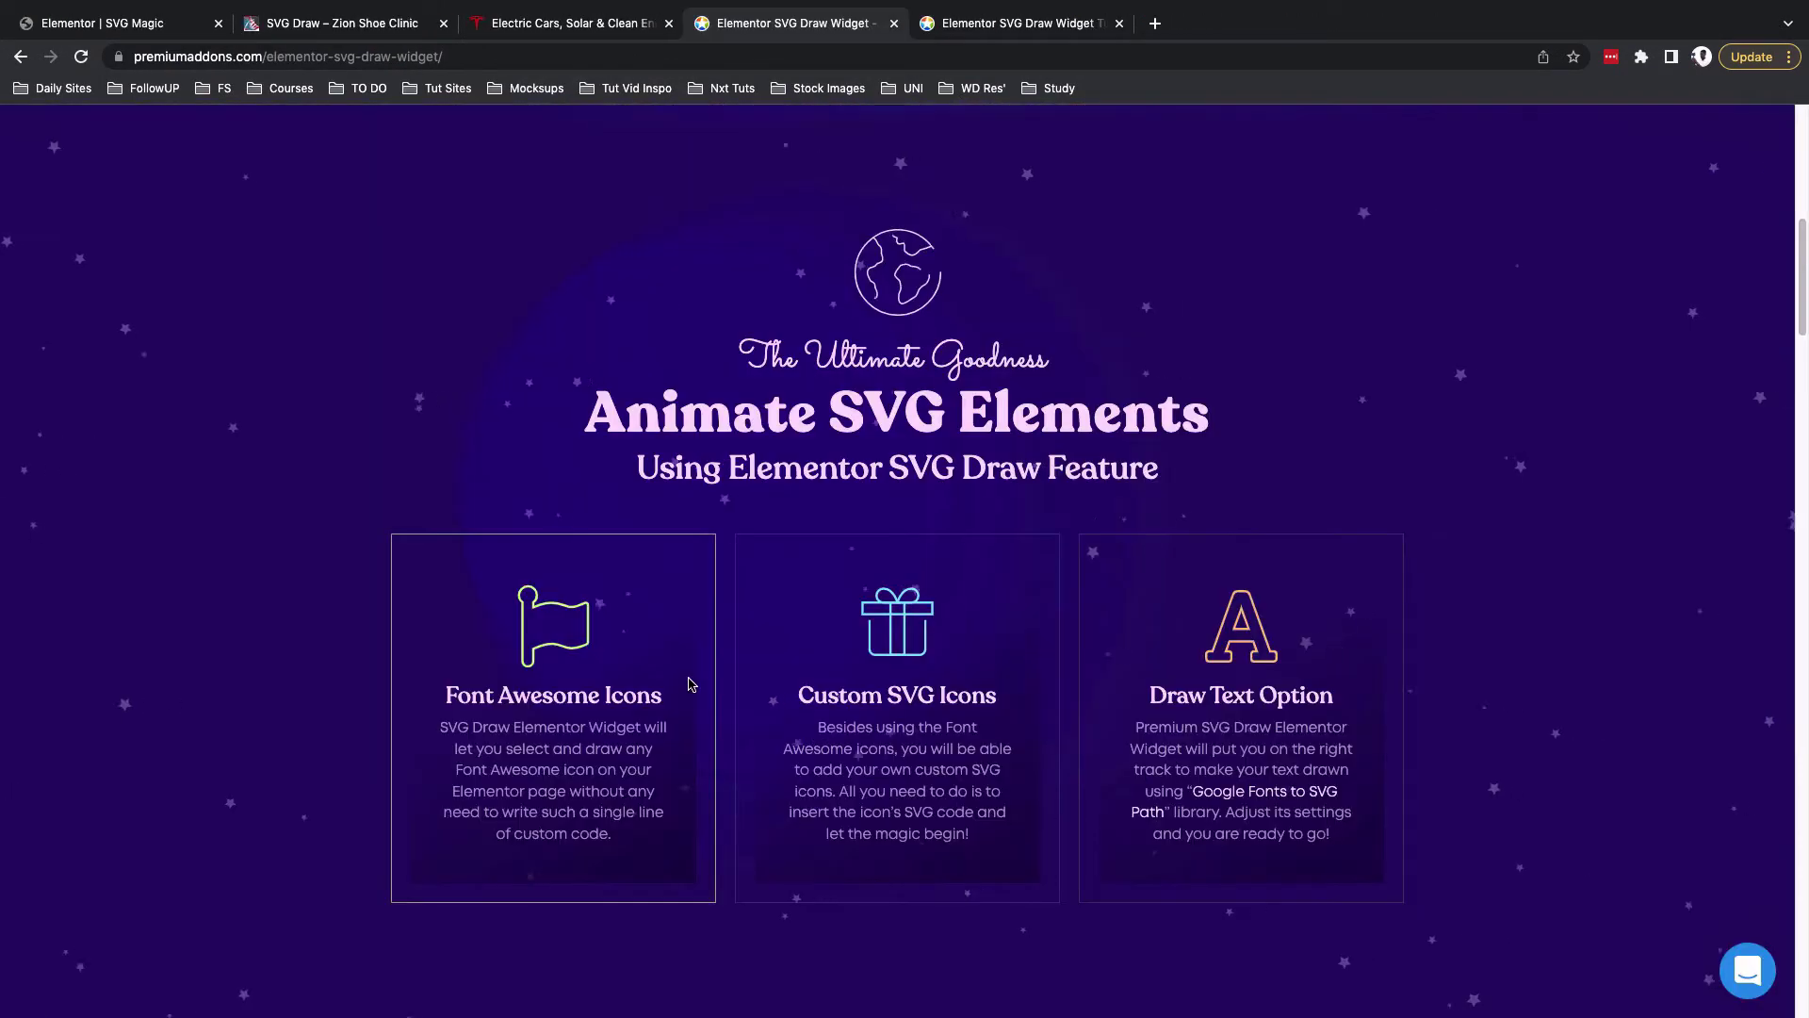
{"action": "scroll", "coordinate": [694, 685], "scroll_direction": "down", "scroll_amount": 2}
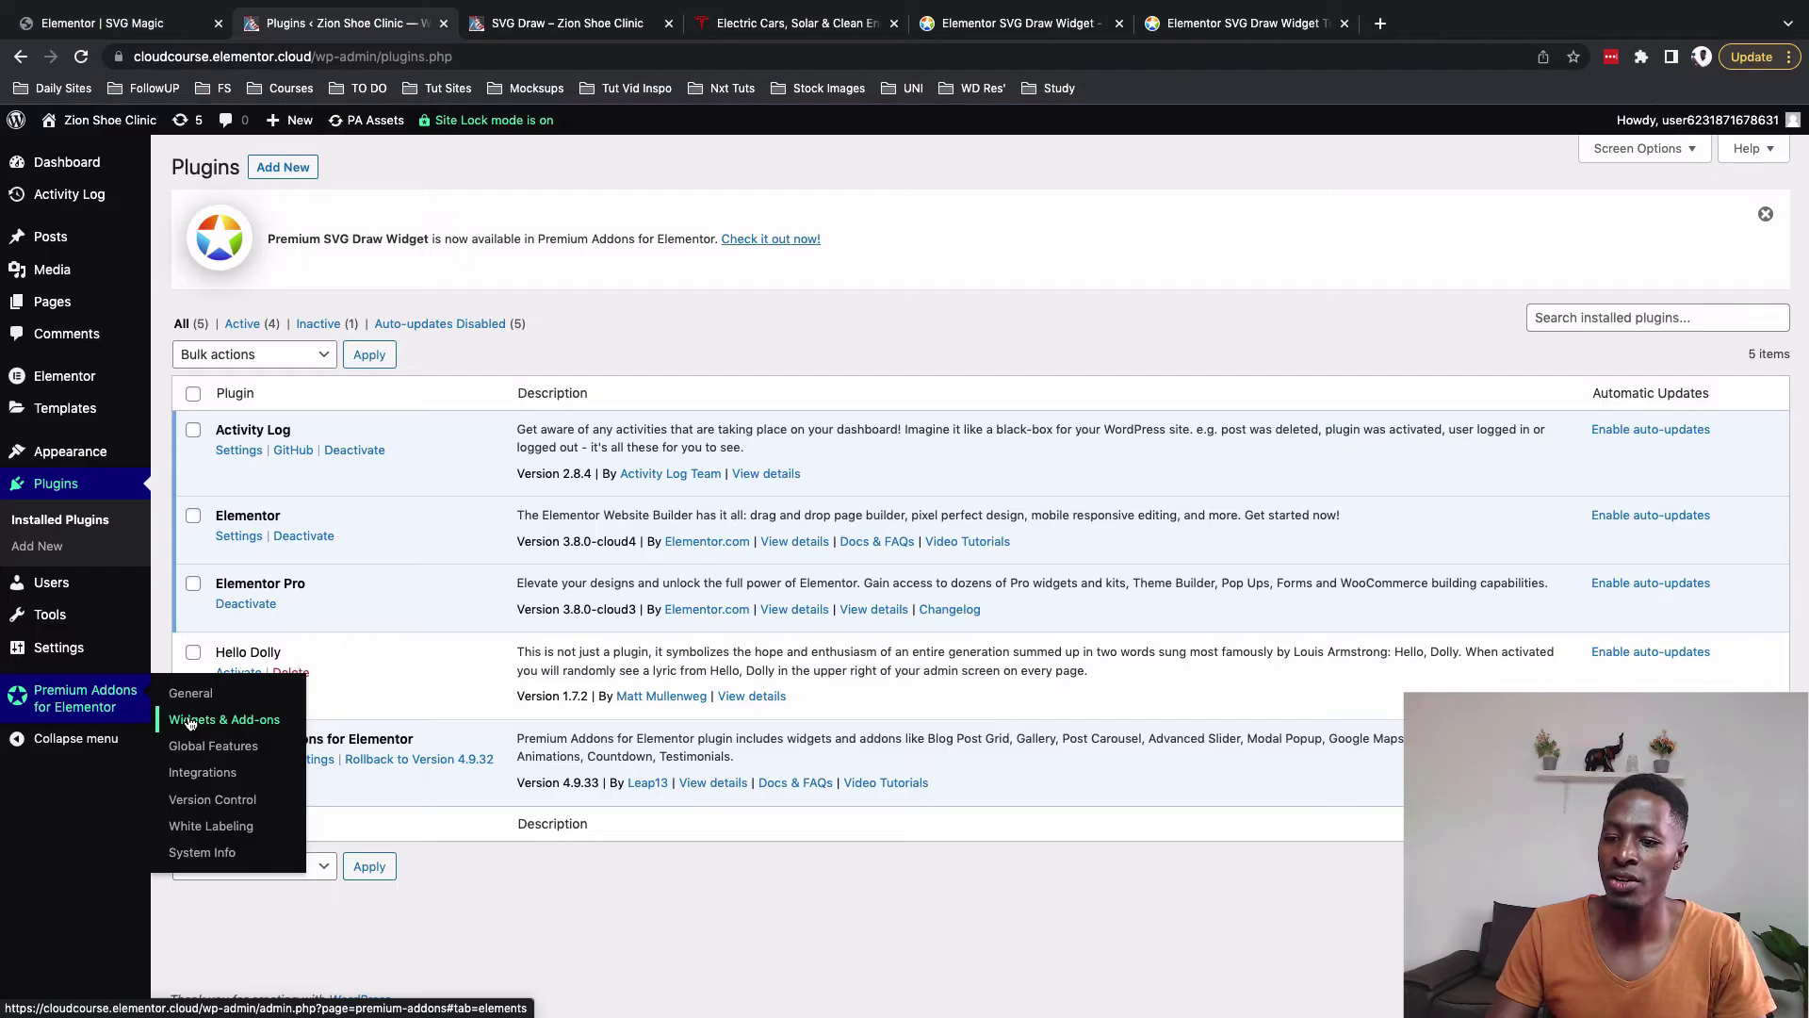
Filter the Premium Addons widgets by "svg" and check that the SVG Draw widget is enabled
{"action": "left_click", "coordinate": [191, 722]}
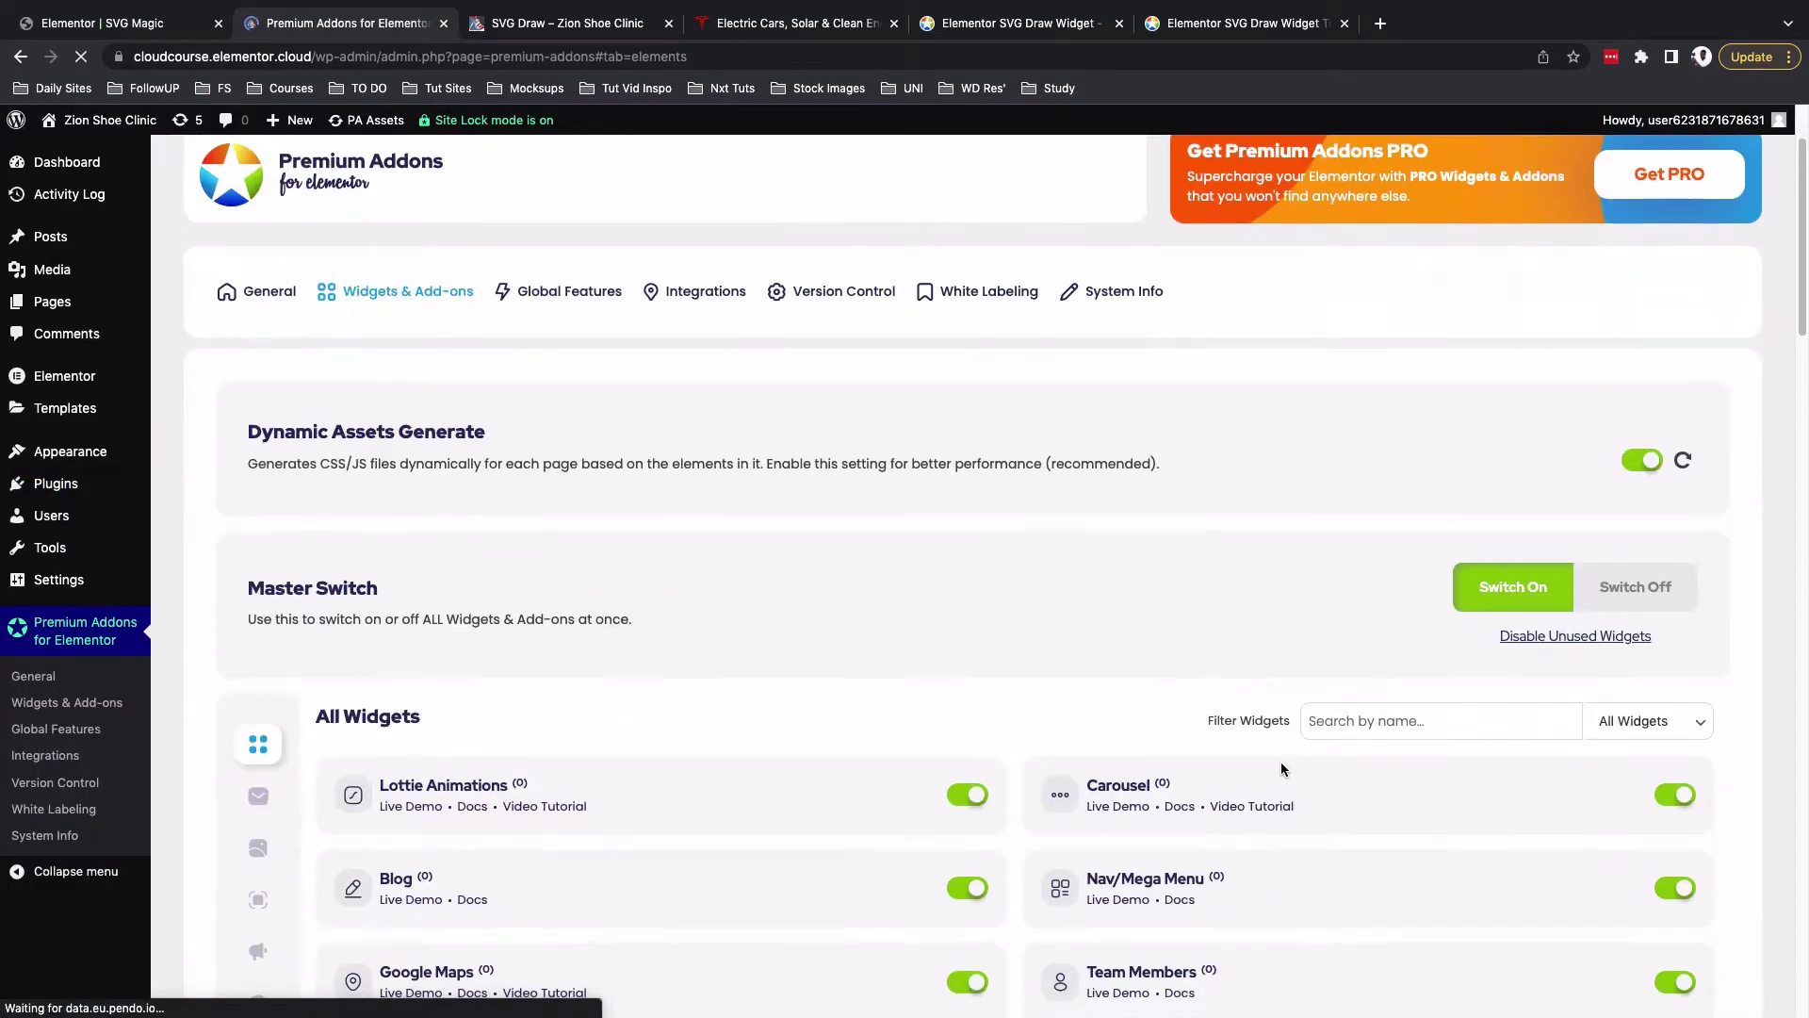
{"action": "left_click", "coordinate": [1371, 722]}
{"action": "type", "text": "svg"}
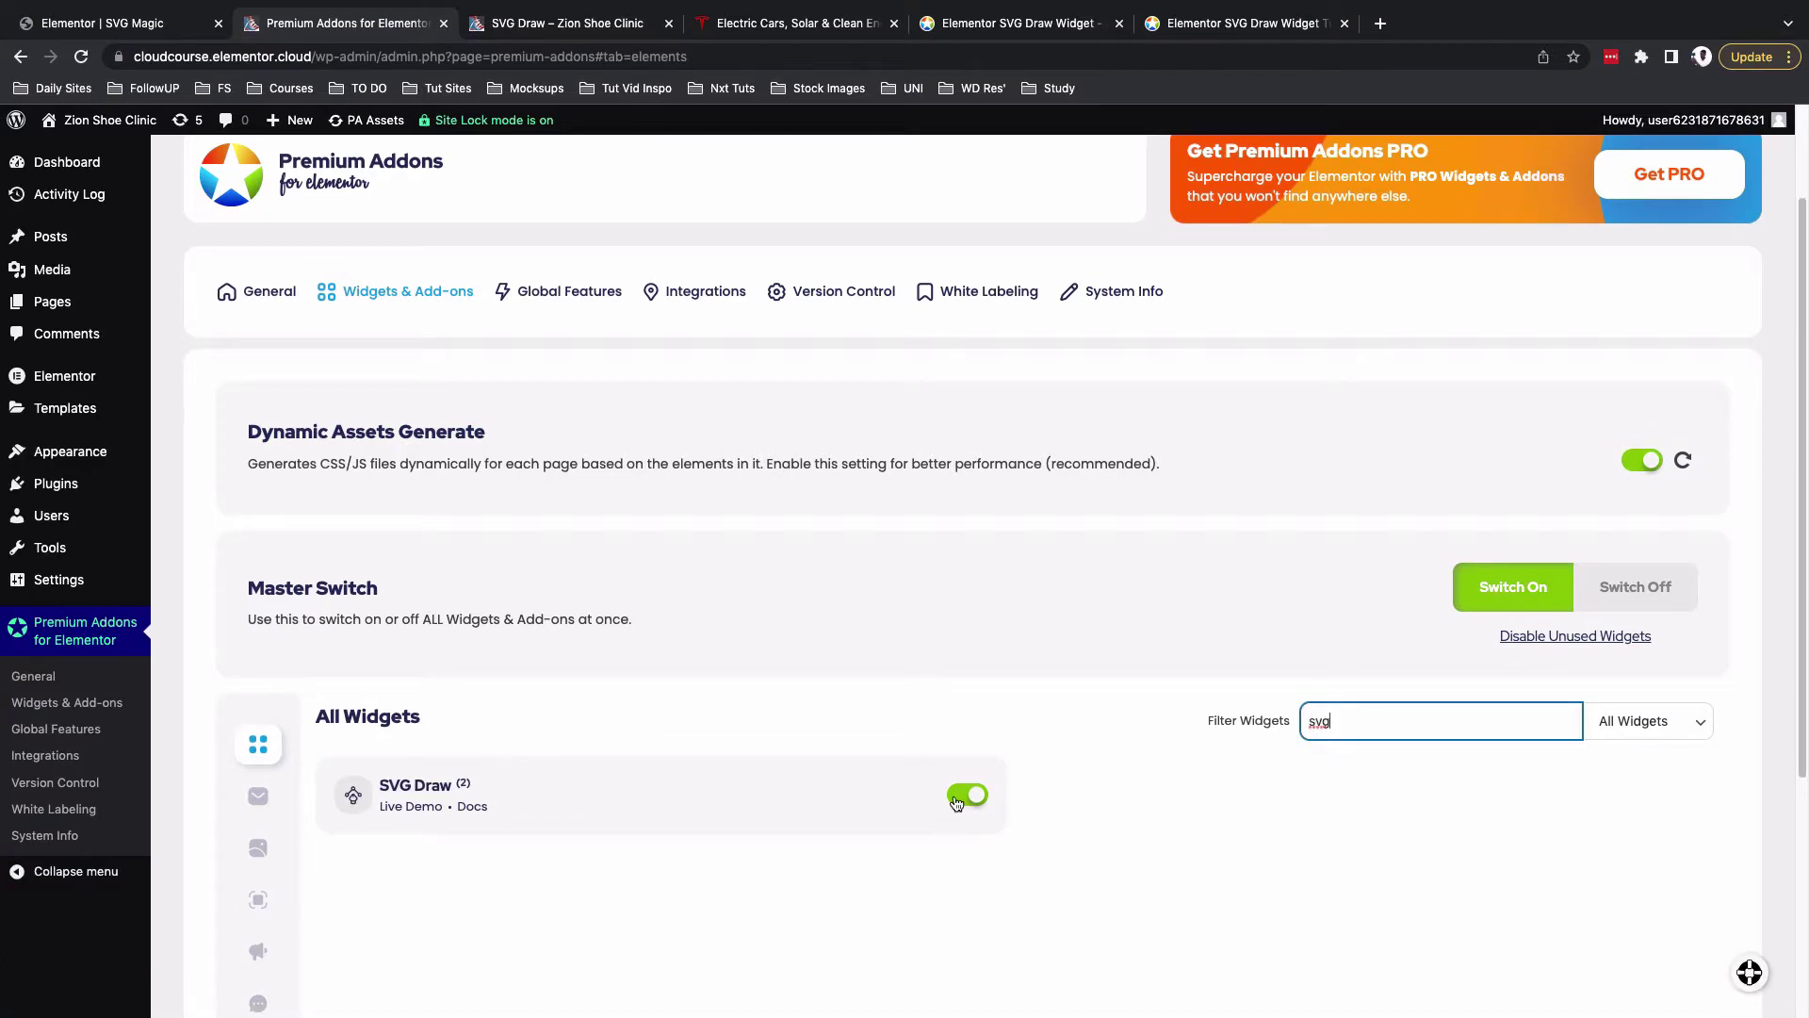
{"action": "left_click", "coordinate": [959, 800]}
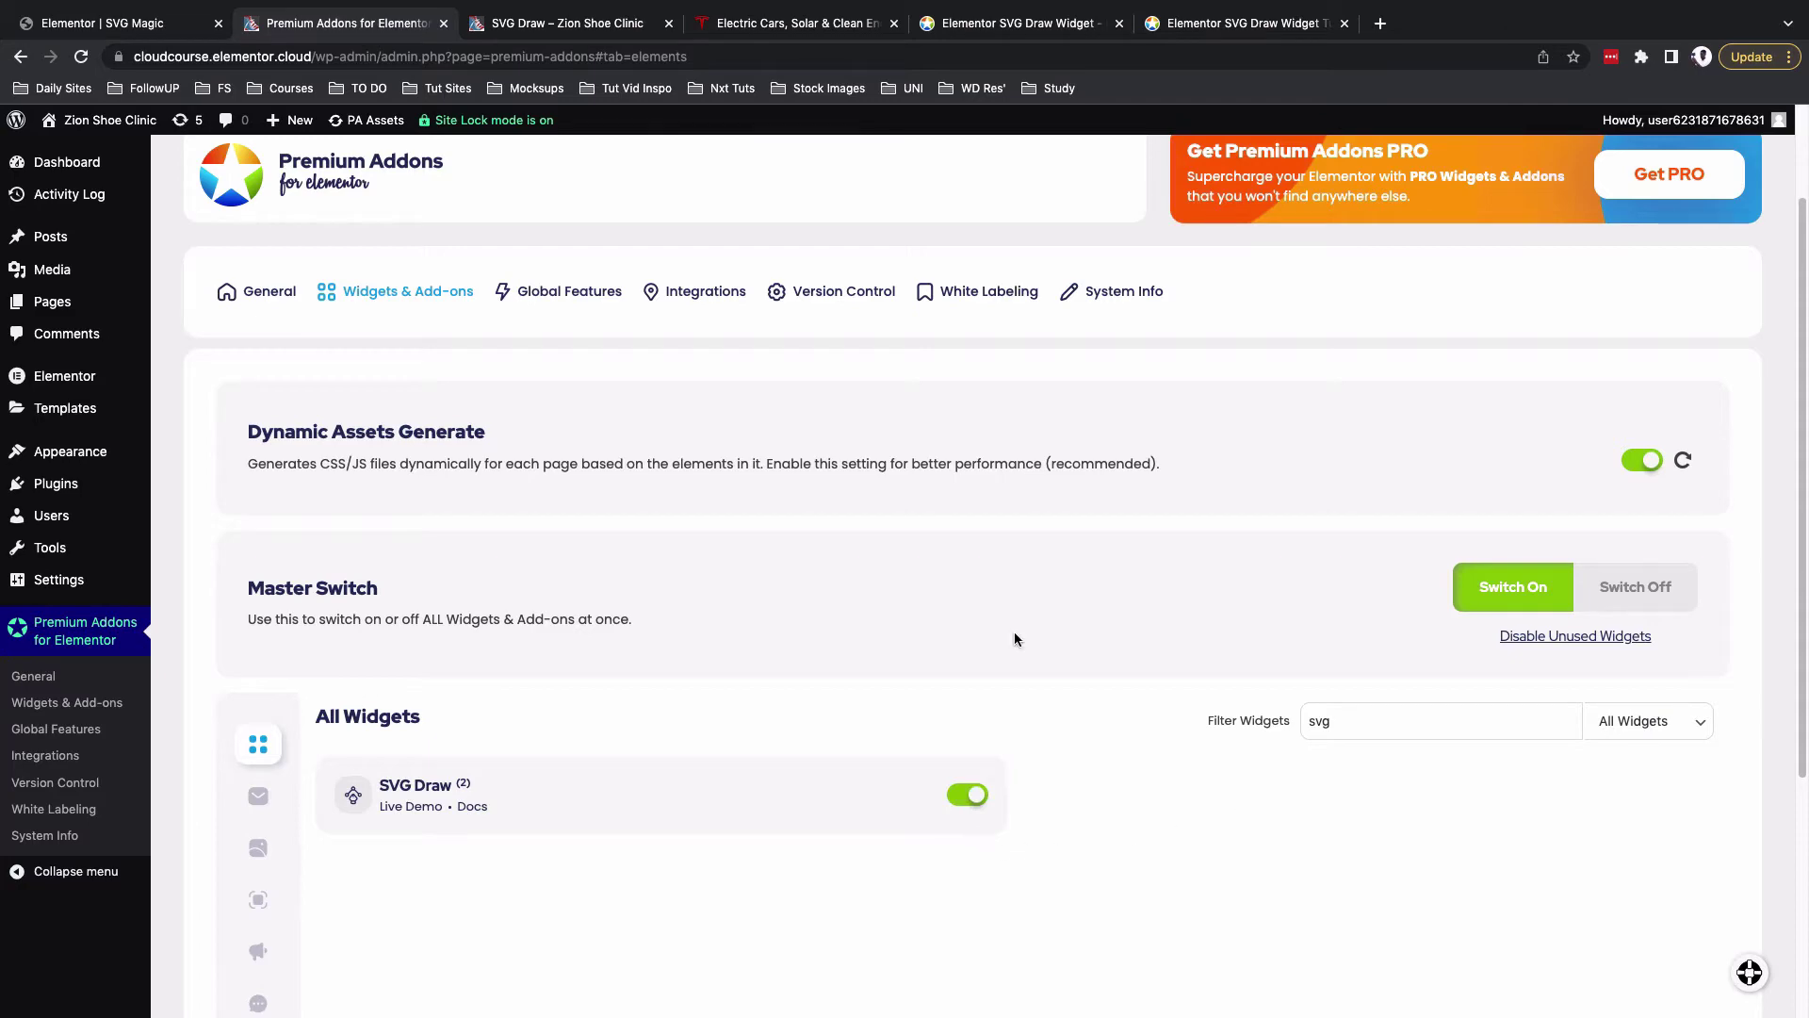
In the SVG Magic page's Elementor editor, search the widgets for "svg" and add SVG Draw above the "Order Online for Touchless Delivery" heading
{"action": "left_click", "coordinate": [117, 35]}
{"action": "left_click", "coordinate": [280, 31]}
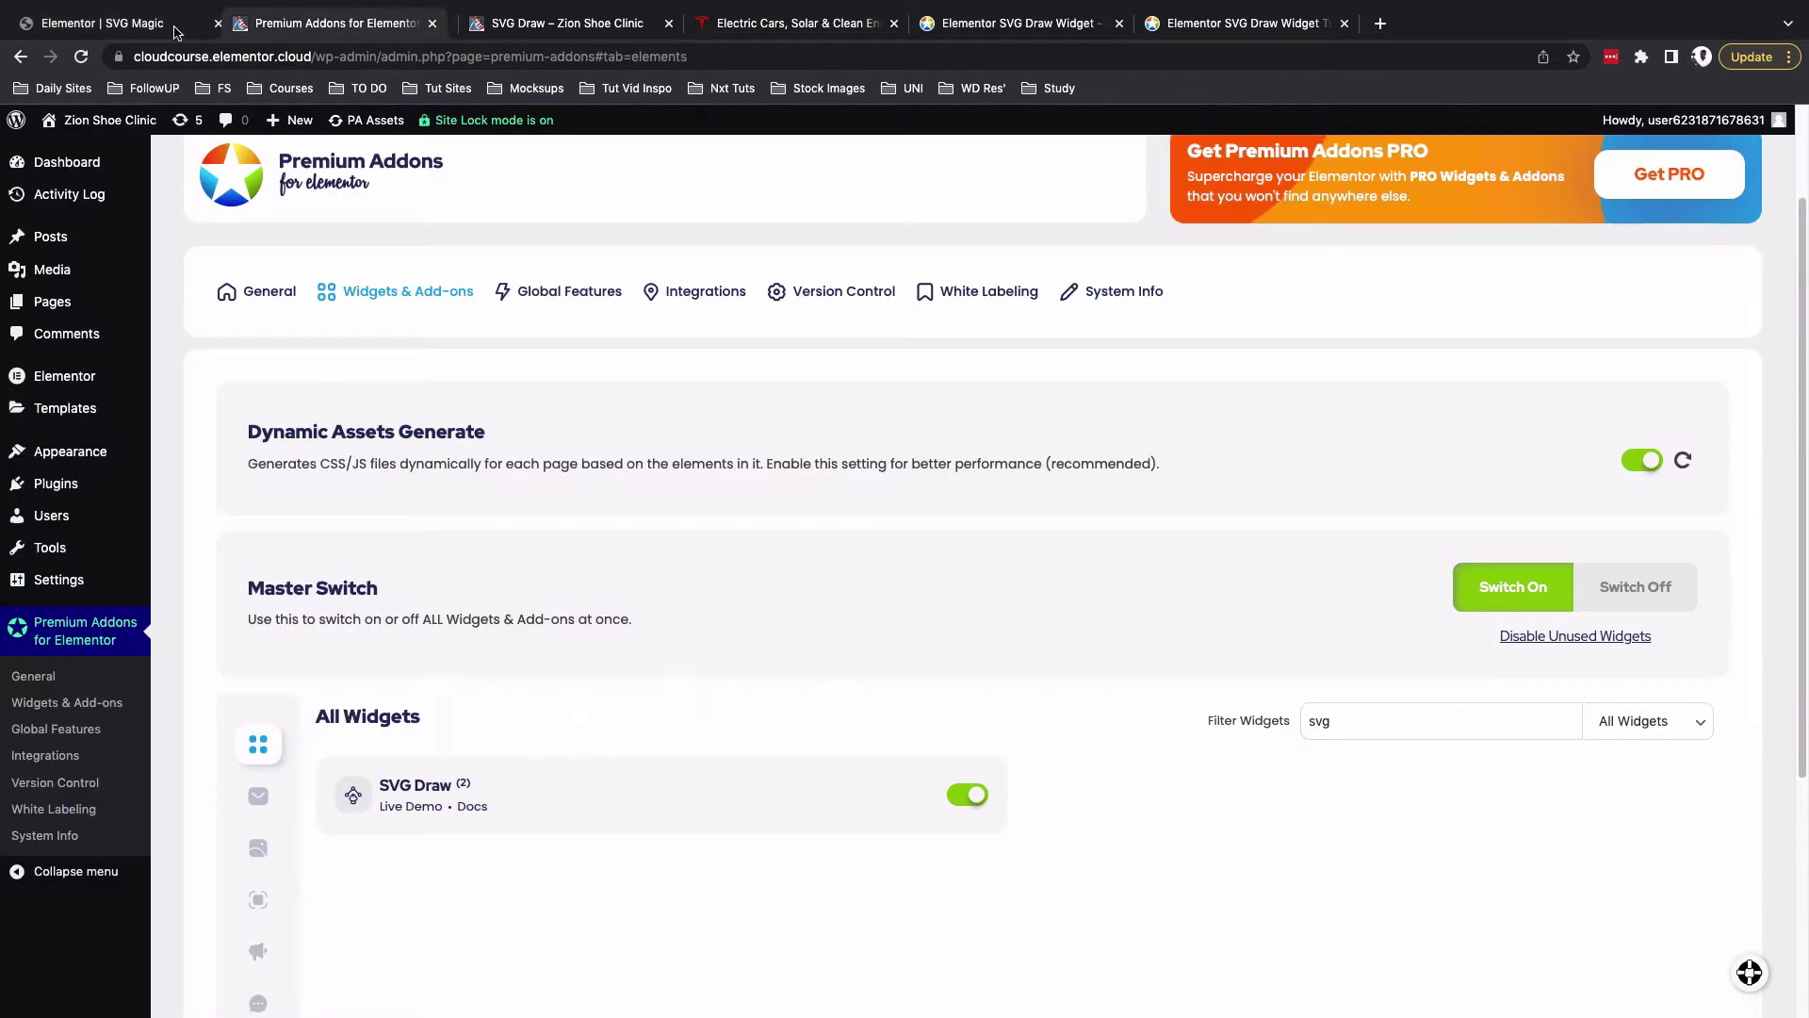
{"action": "left_click_drag", "start_coordinate": [279, 31], "coordinate": [47, 28]}
{"action": "left_click", "coordinate": [325, 25]}
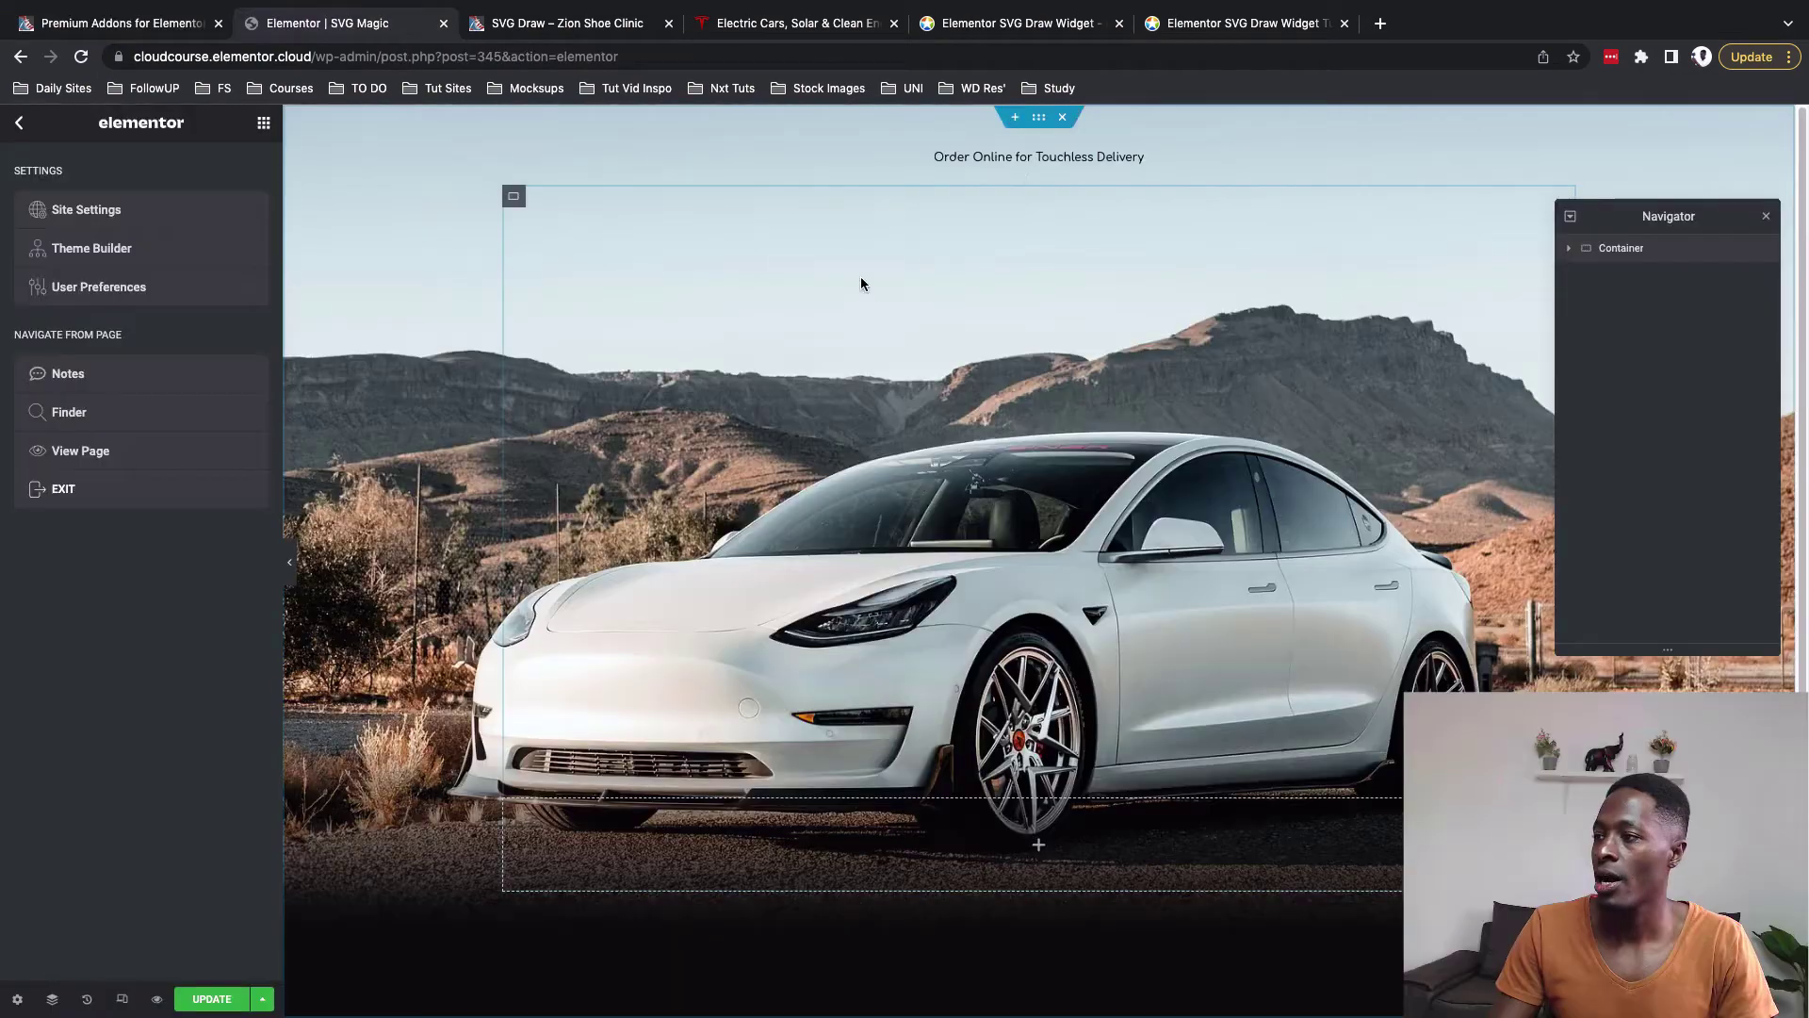
{"action": "left_click", "coordinate": [33, 132]}
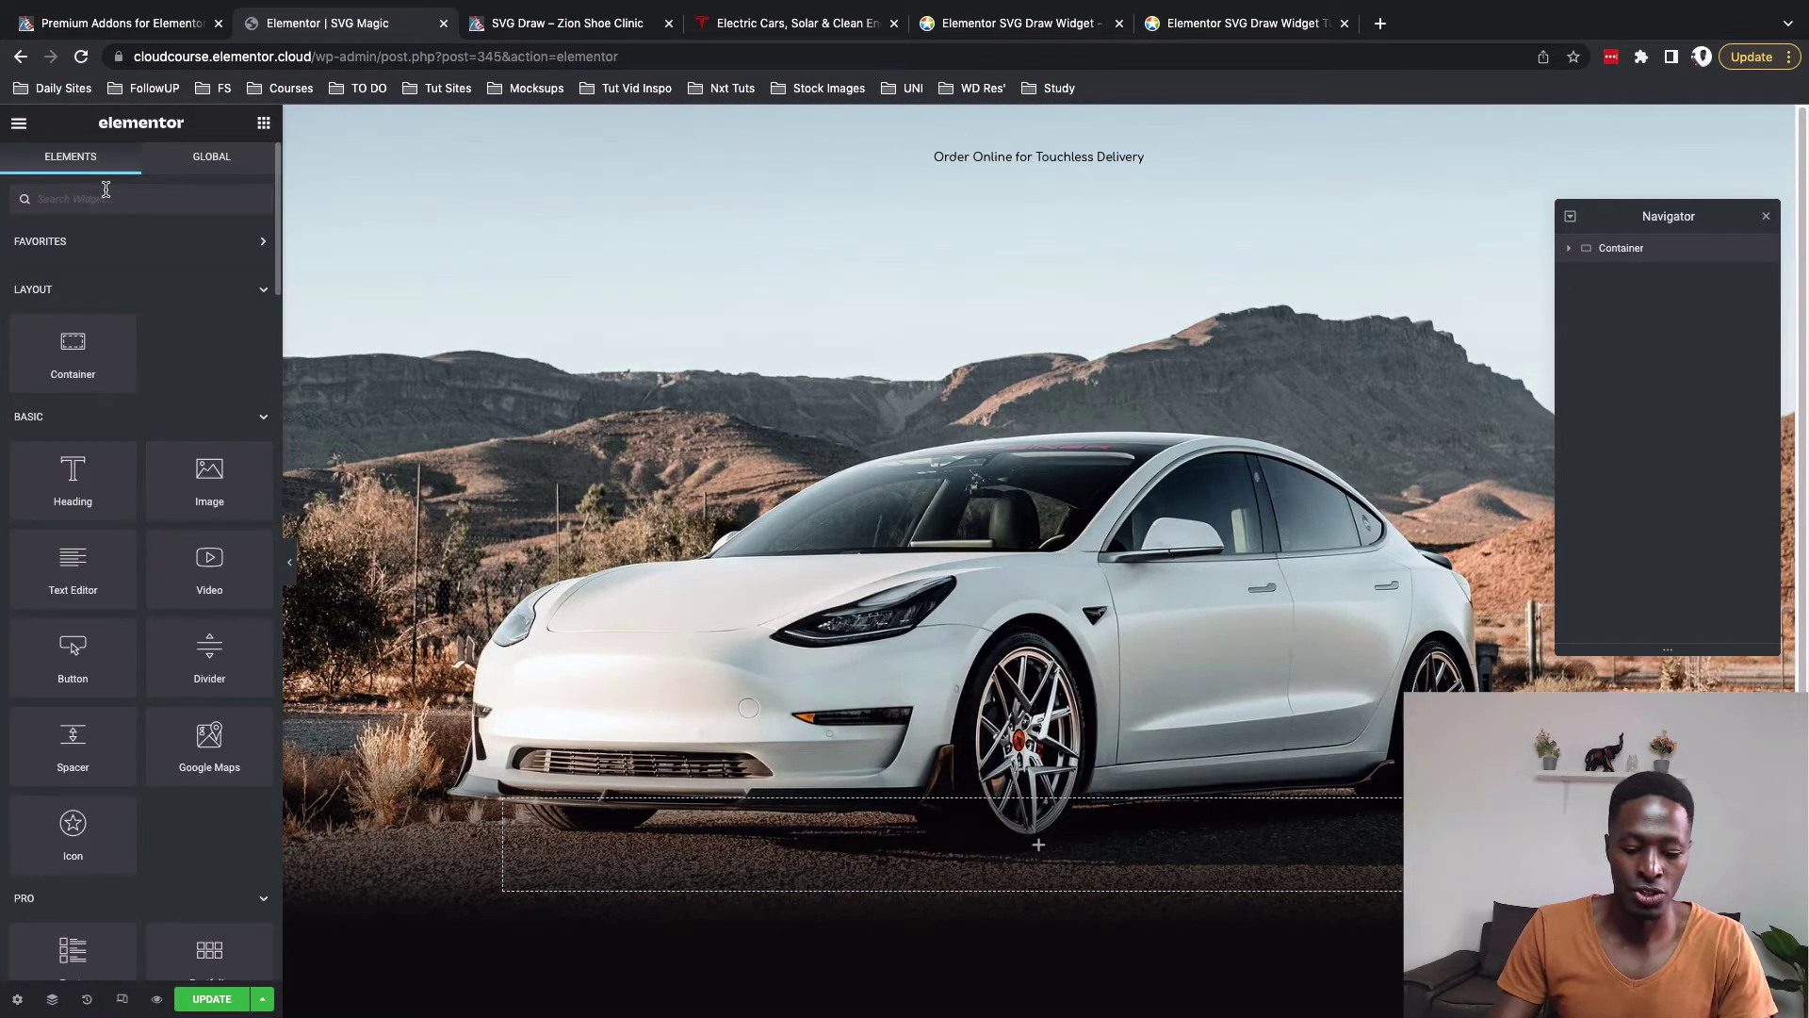
{"action": "type", "text": "svg"}
{"action": "mouse_move", "coordinate": [72, 259]}
{"action": "left_mouse_down"}
{"action": "mouse_move", "coordinate": [1025, 165]}
{"action": "mouse_move", "coordinate": [1026, 150]}
{"action": "left_mouse_up"}
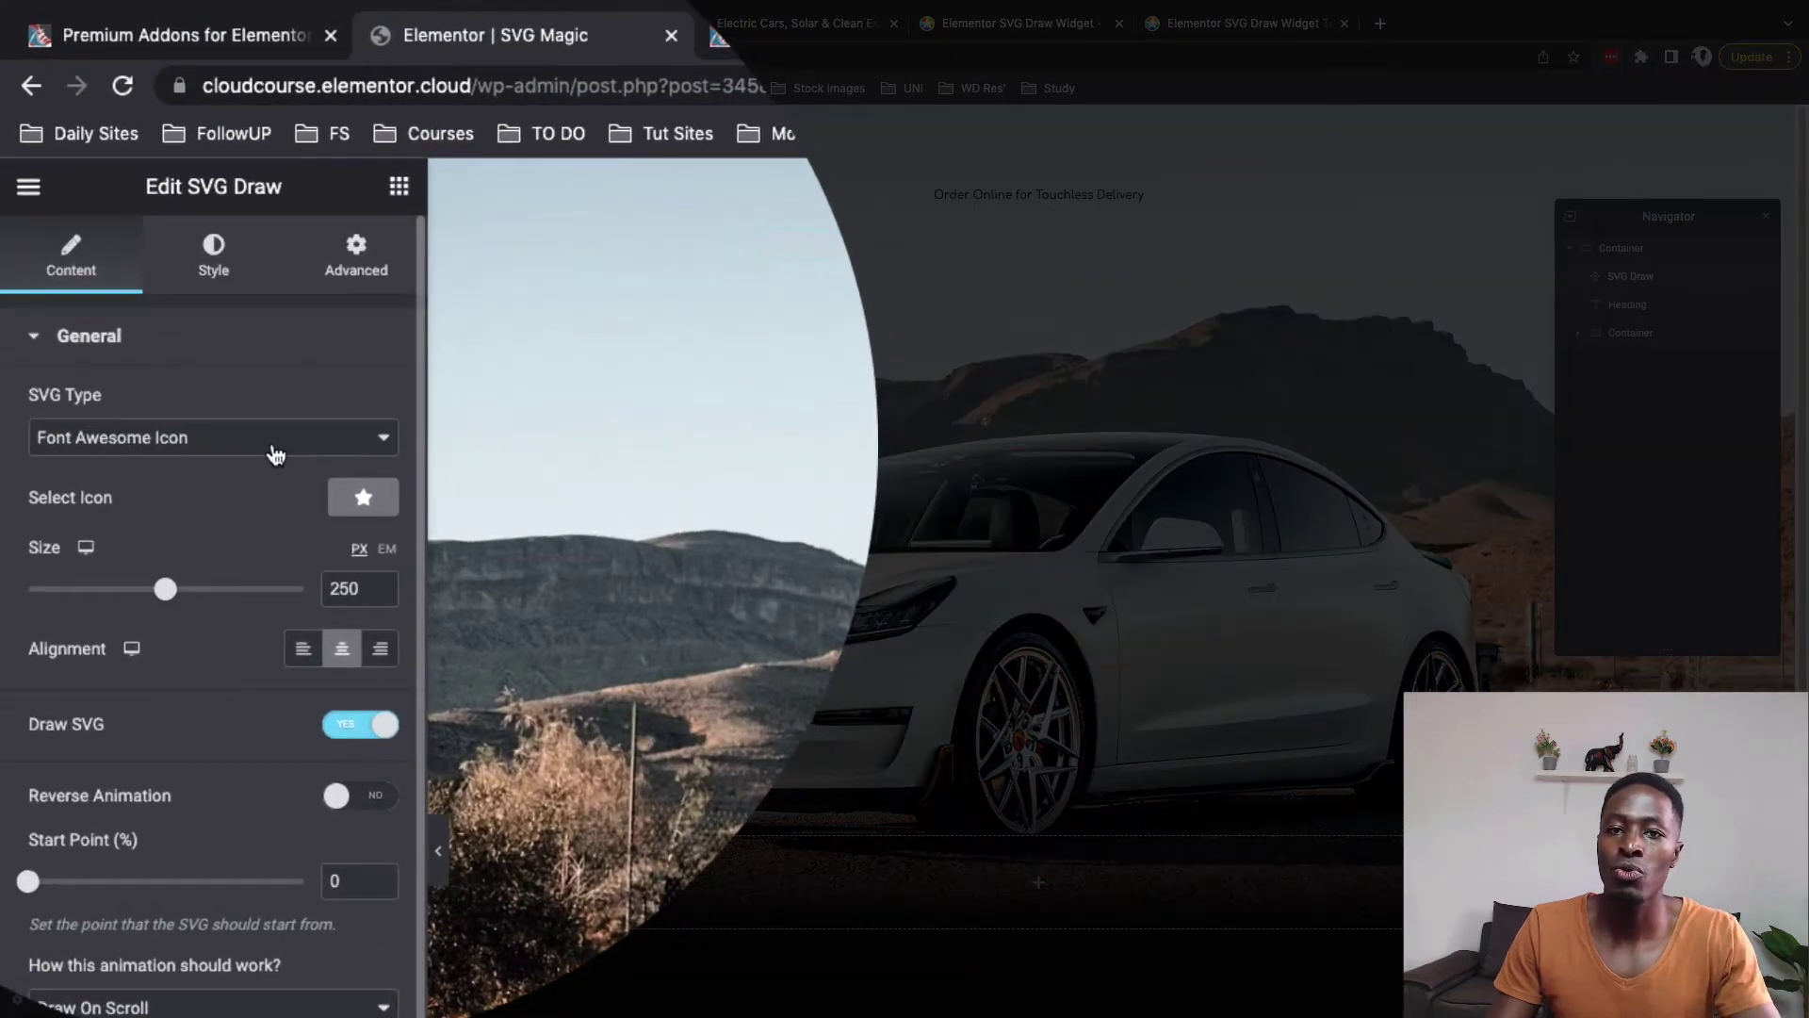
Set the SVG Draw widget's SVG type to Custom SVG and open the linked Google Fonts to SVG path generator
{"action": "left_click", "coordinate": [275, 454]}
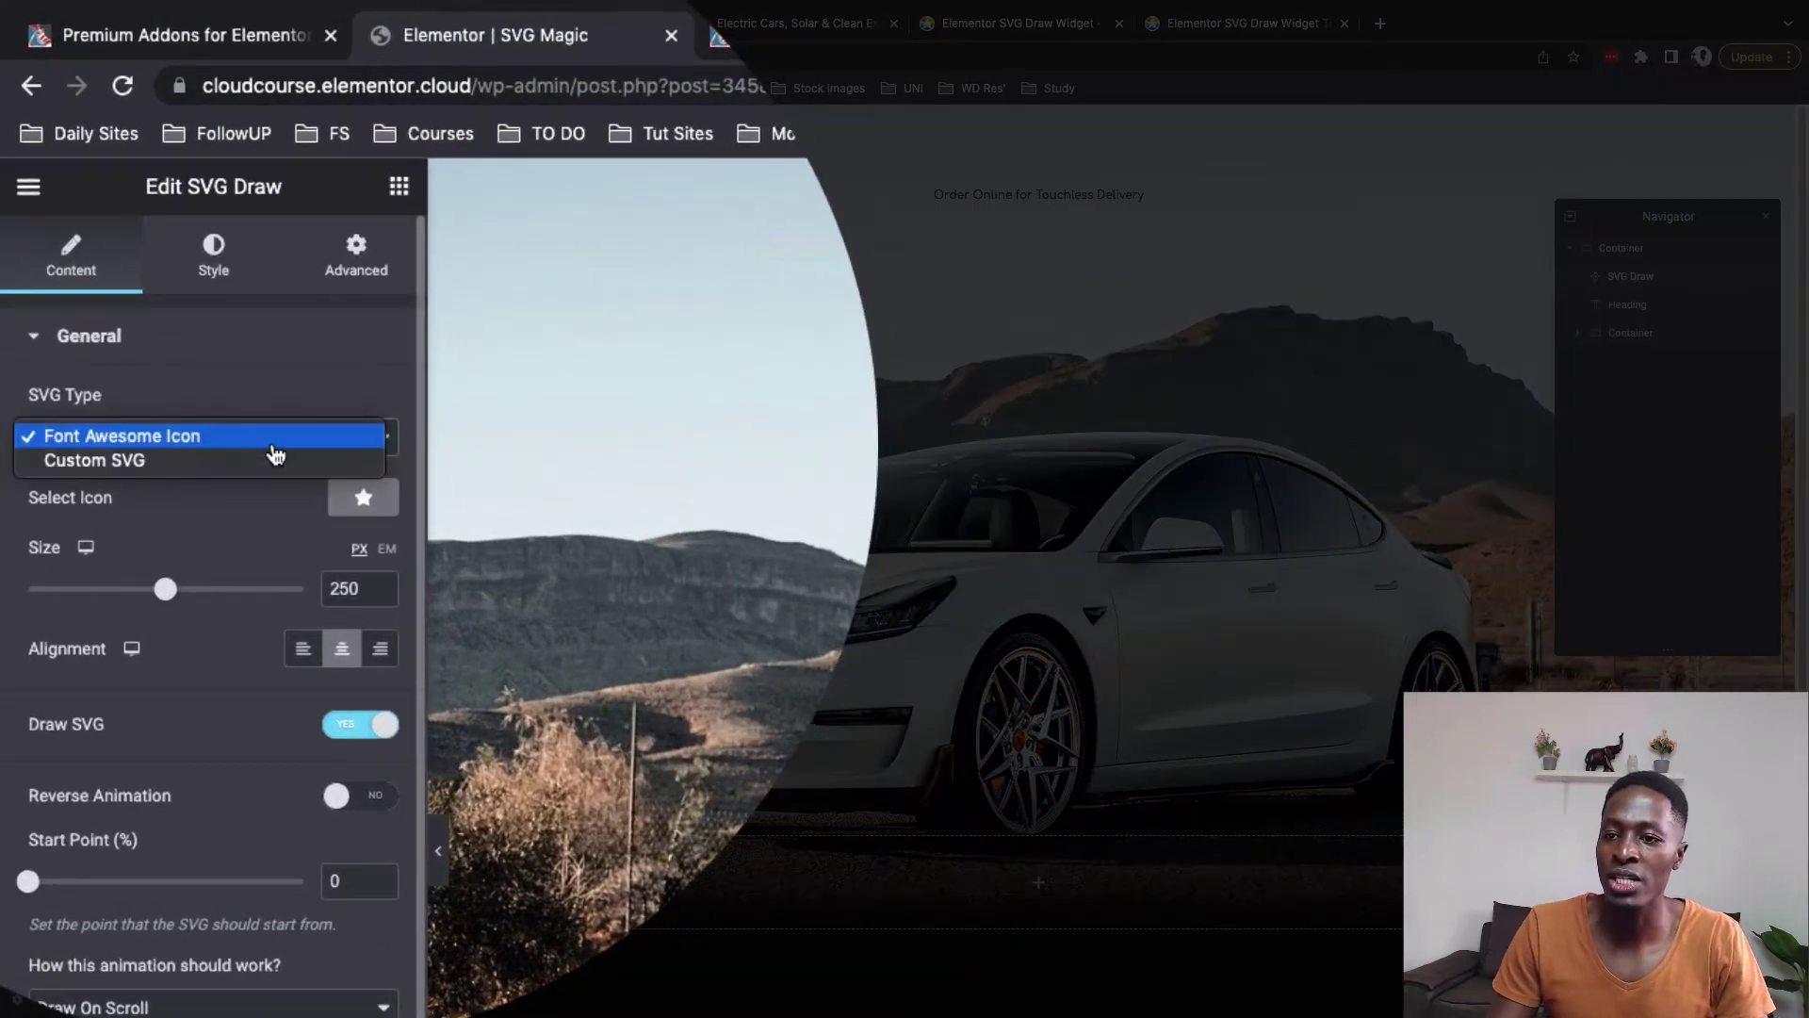
{"action": "left_click", "coordinate": [275, 462]}
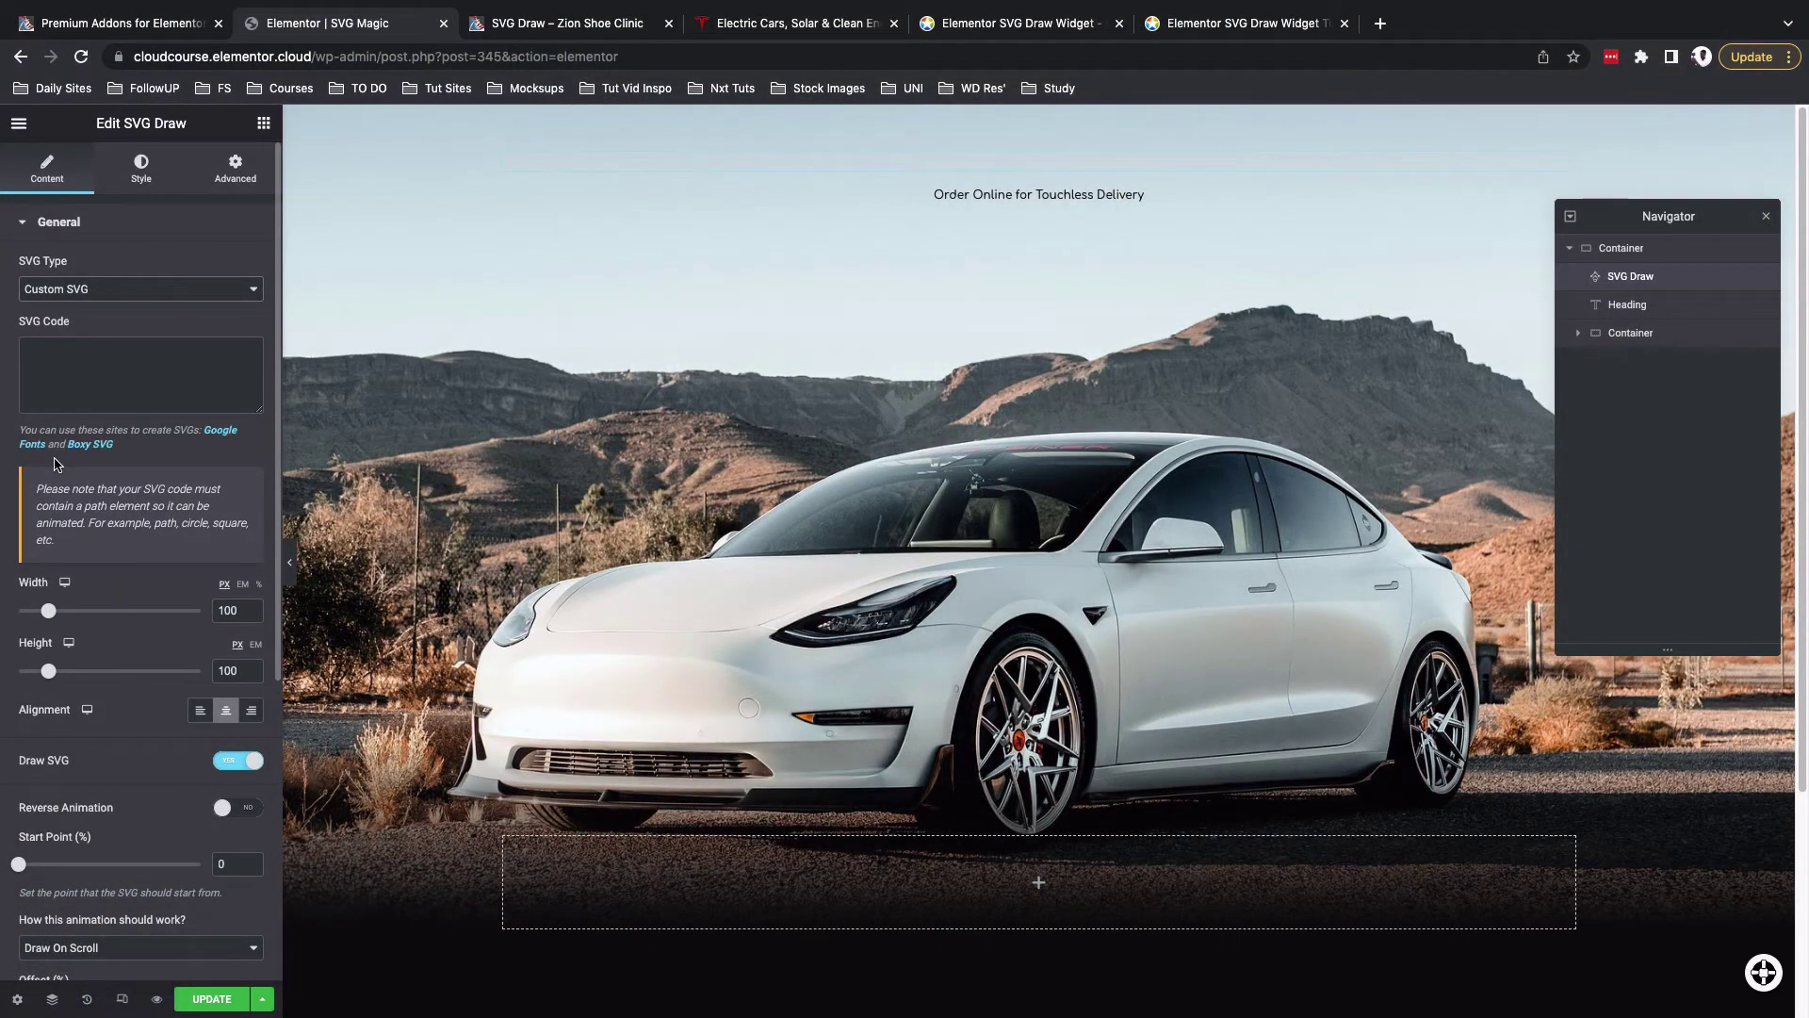
{"action": "left_click", "coordinate": [37, 444], "text": "super"}
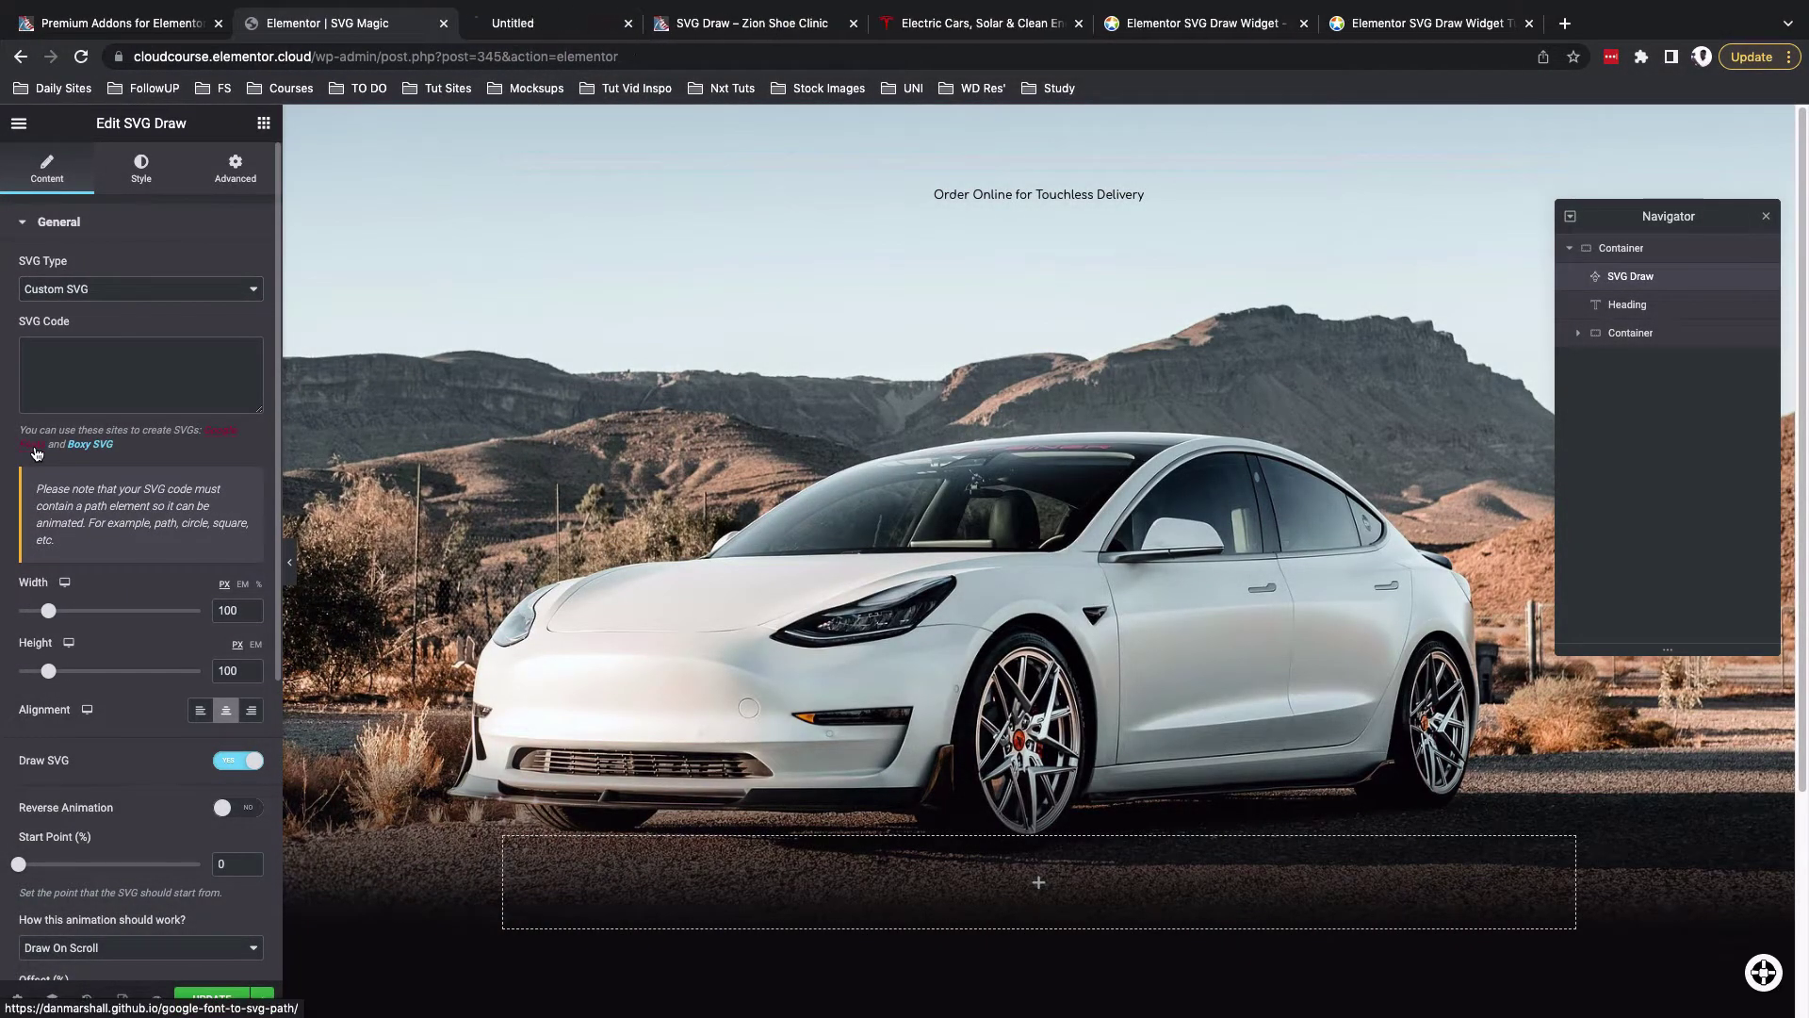
{"action": "left_click", "coordinate": [565, 23]}
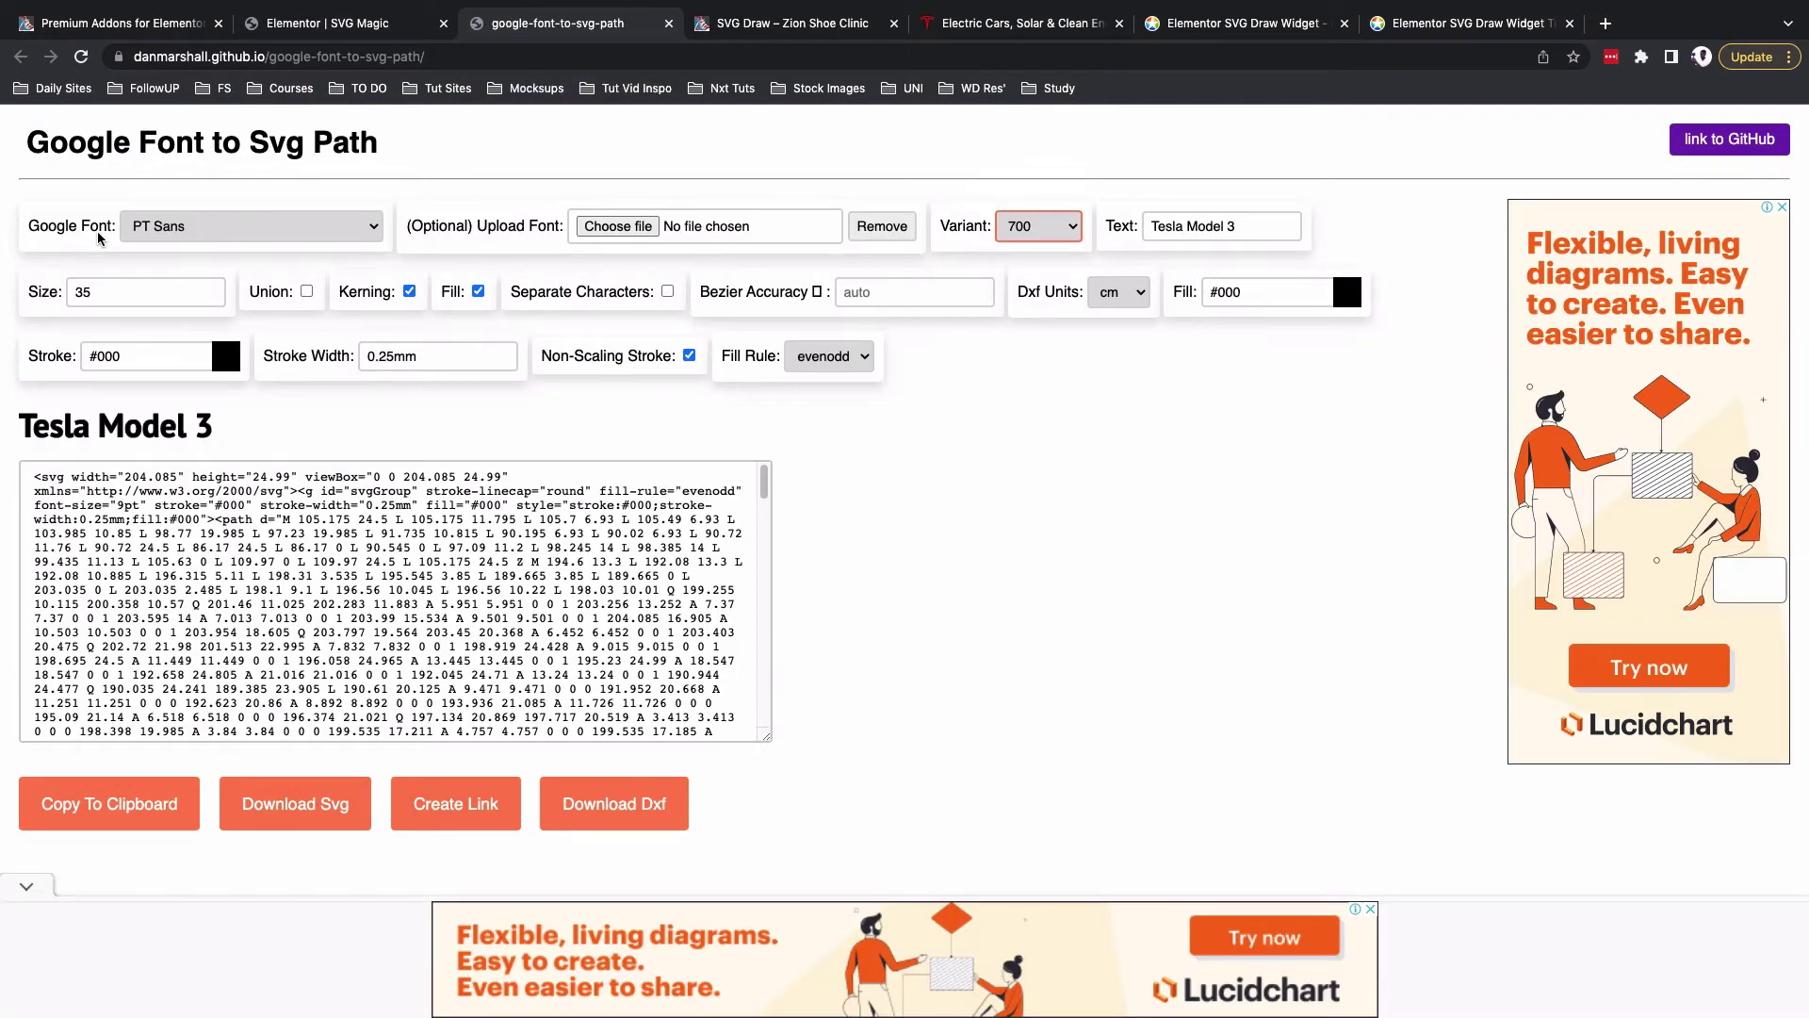
Copy the generated SVG code for "Tesla Model 3" in PT Sans, variant 700, size 35, into the widget's SVG Code
{"action": "left_click", "coordinate": [1026, 227]}
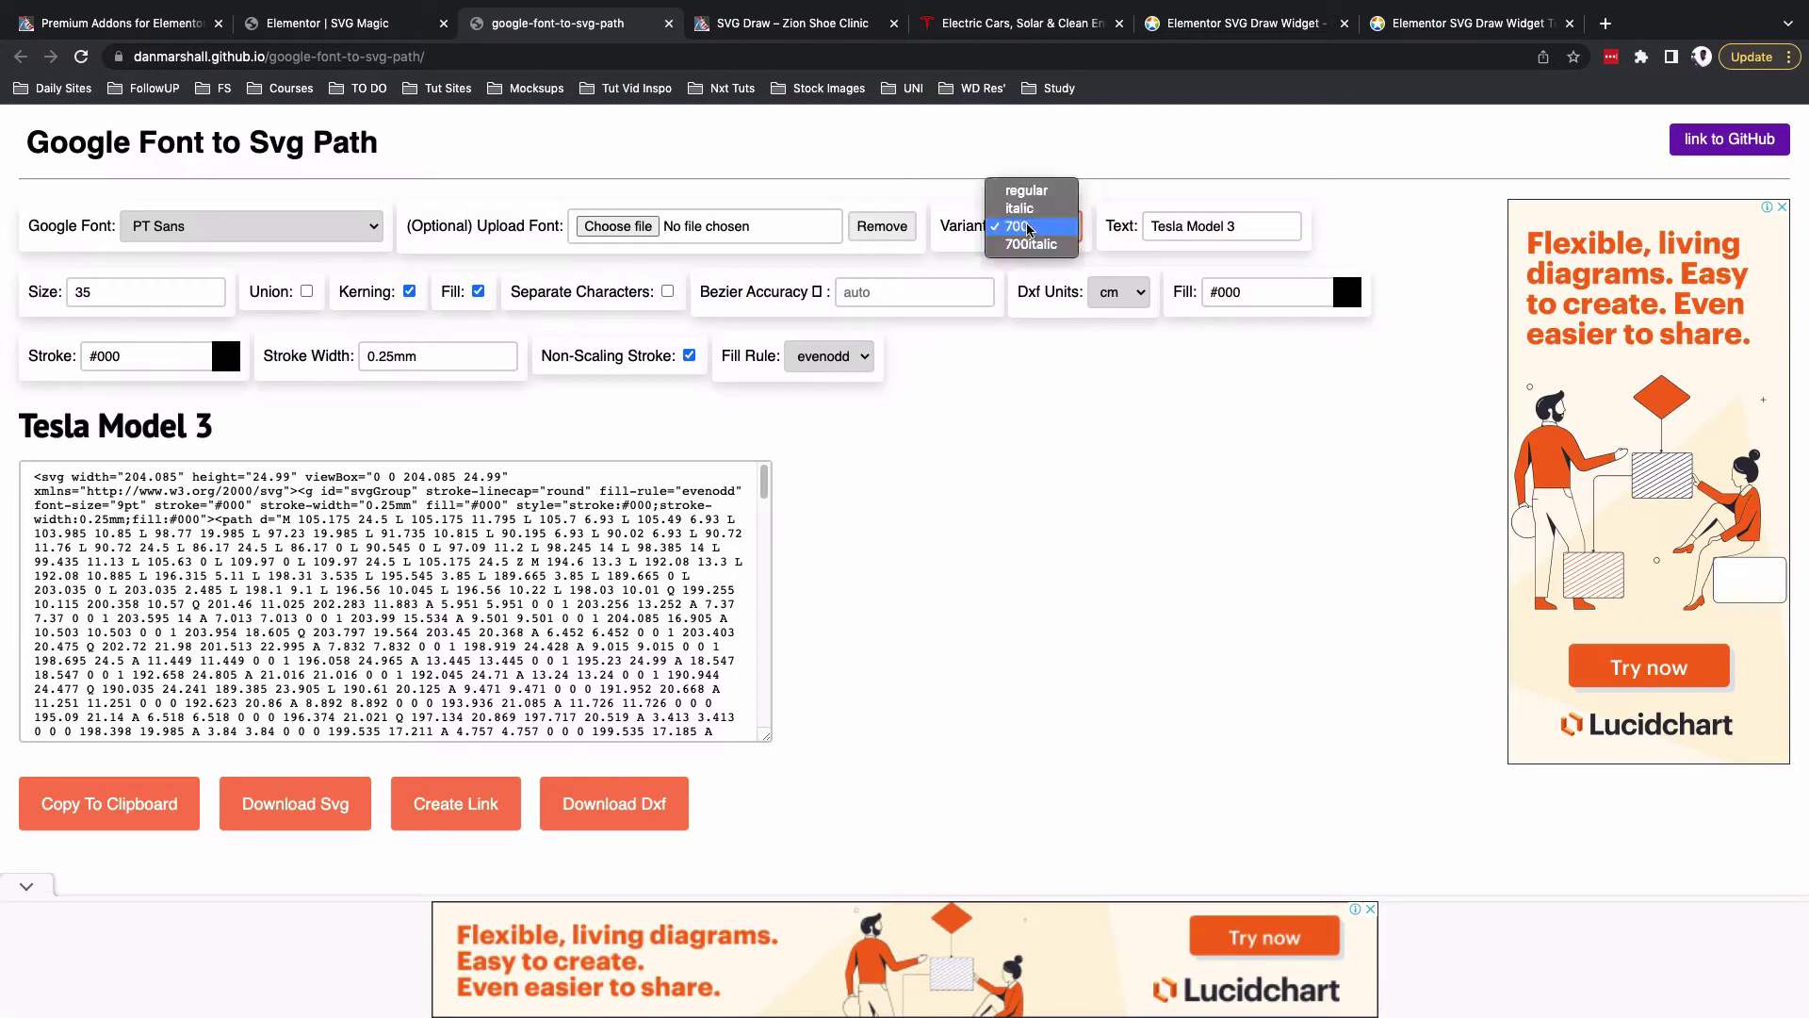
{"action": "left_click", "coordinate": [1240, 222]}
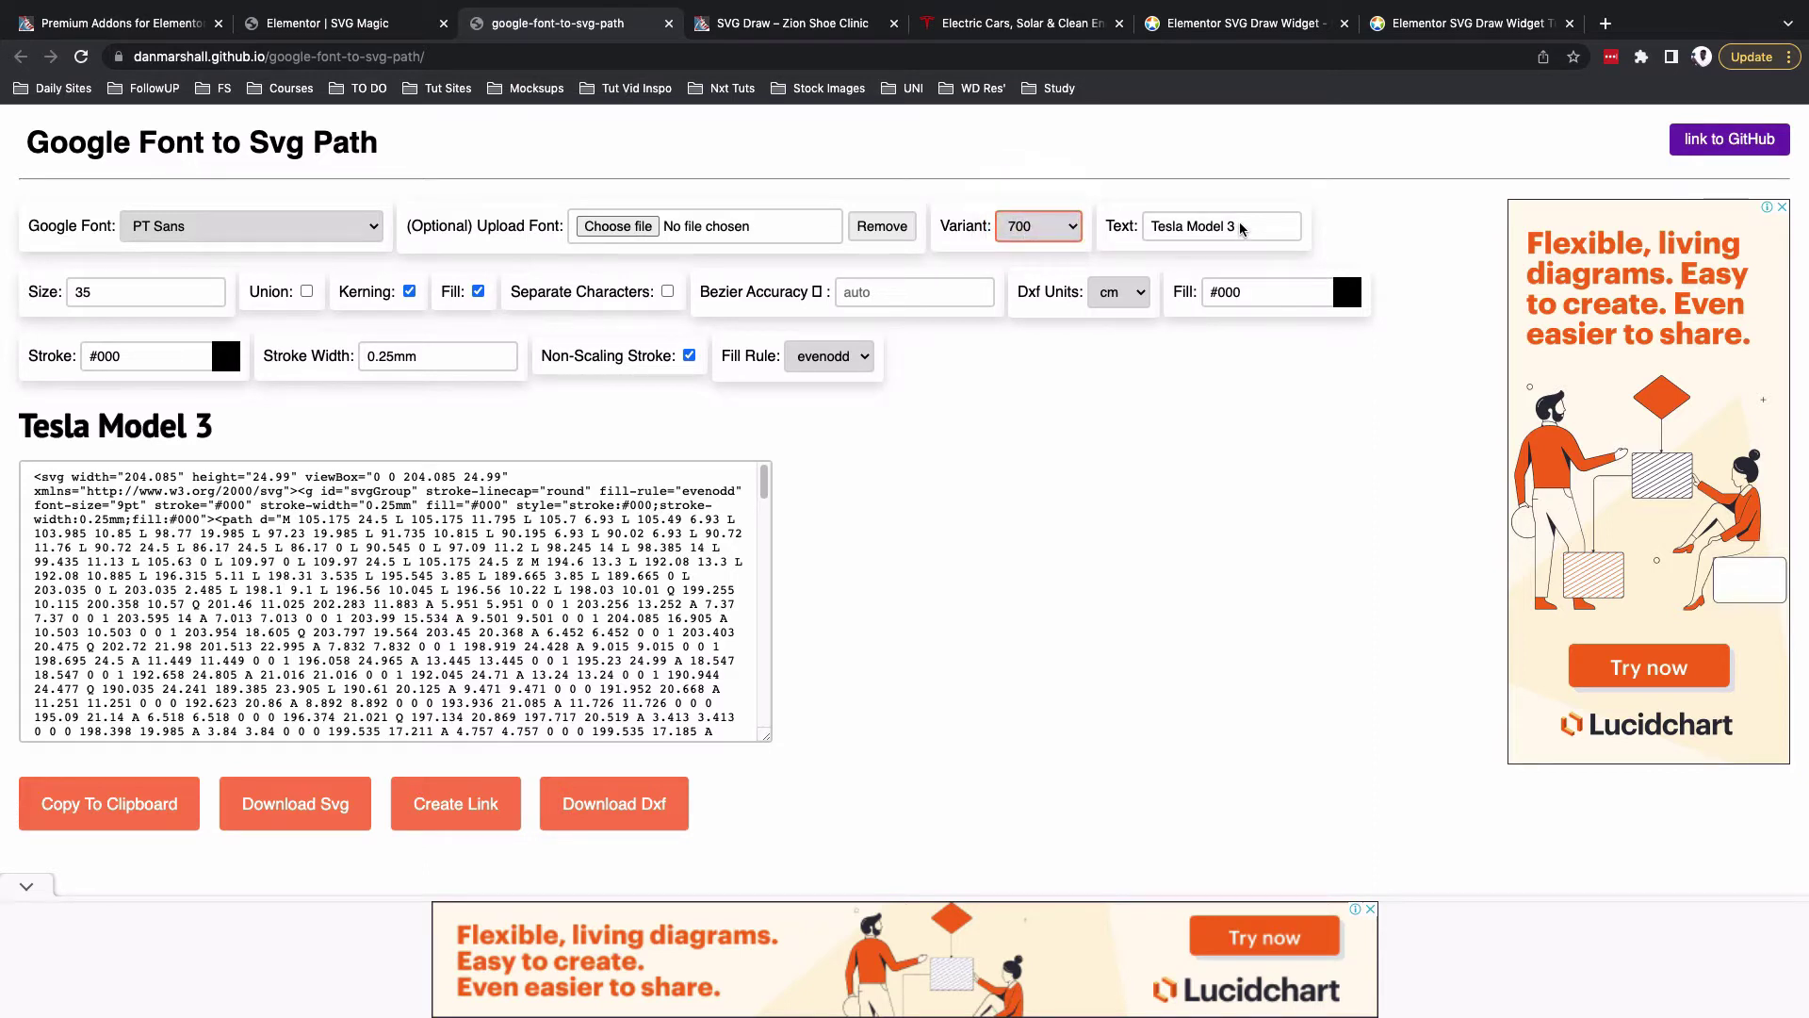
{"action": "left_click", "coordinate": [189, 293]}
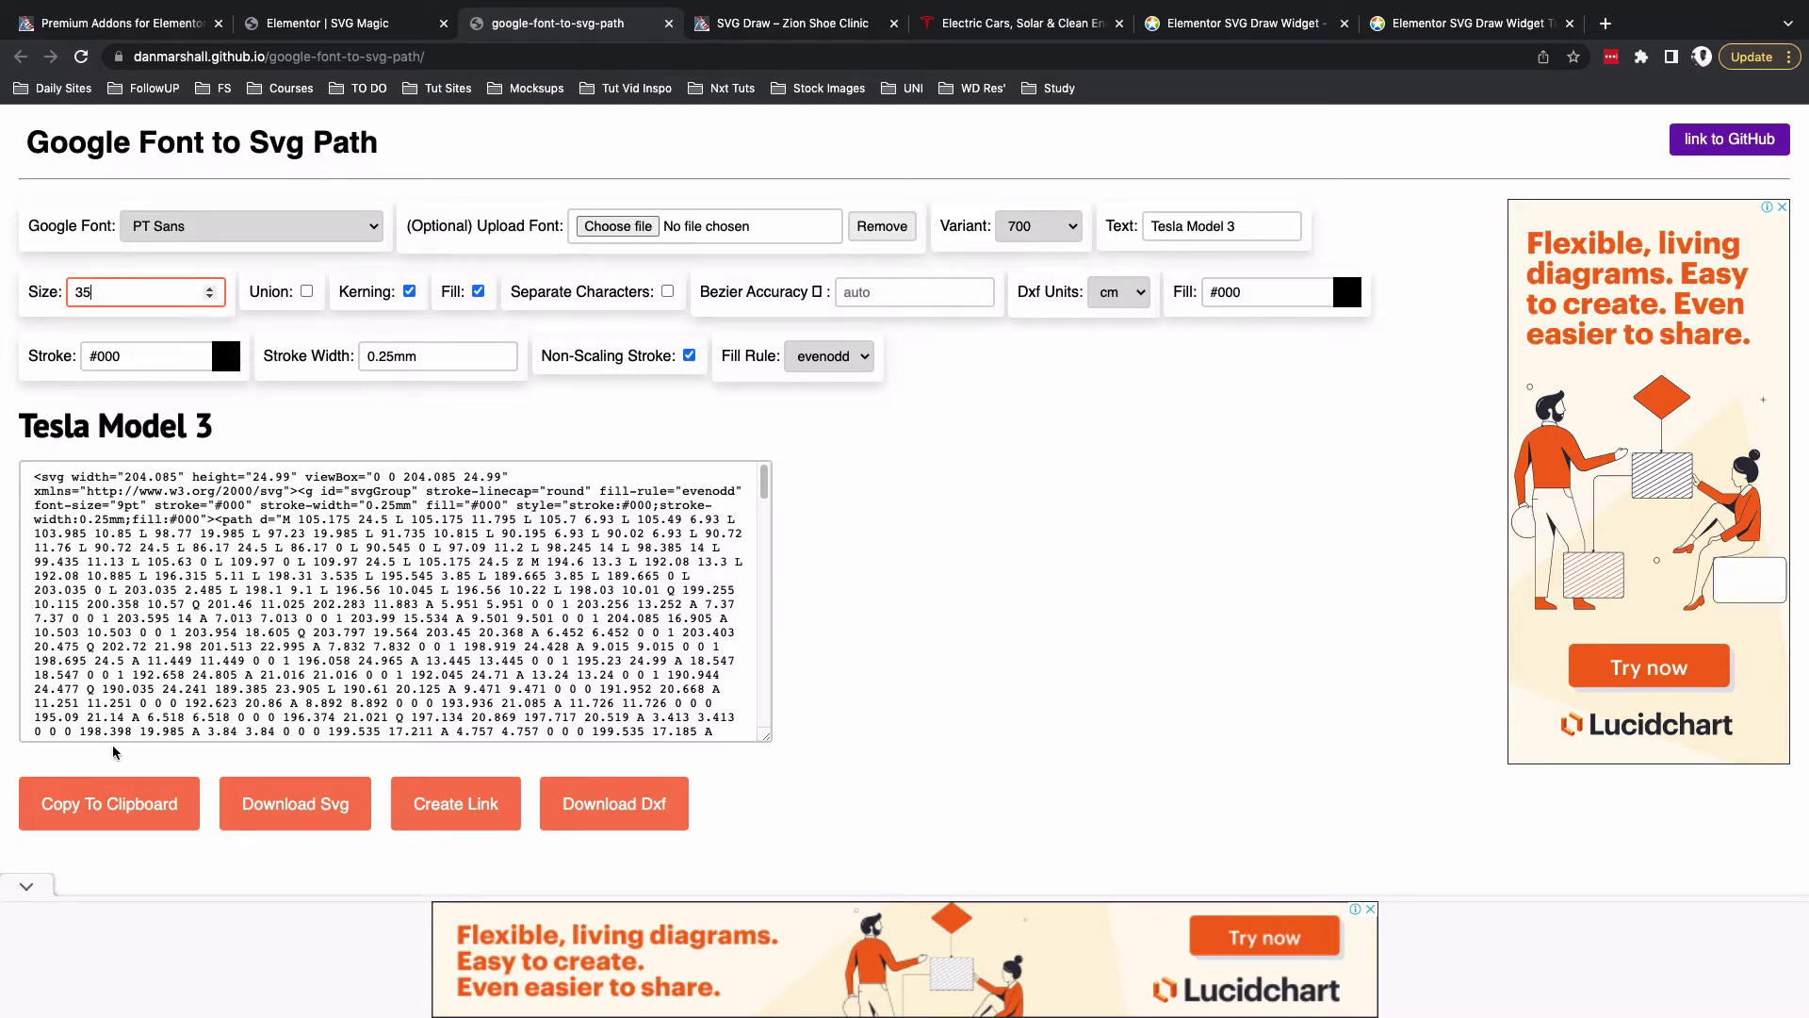
{"action": "left_click", "coordinate": [107, 805]}
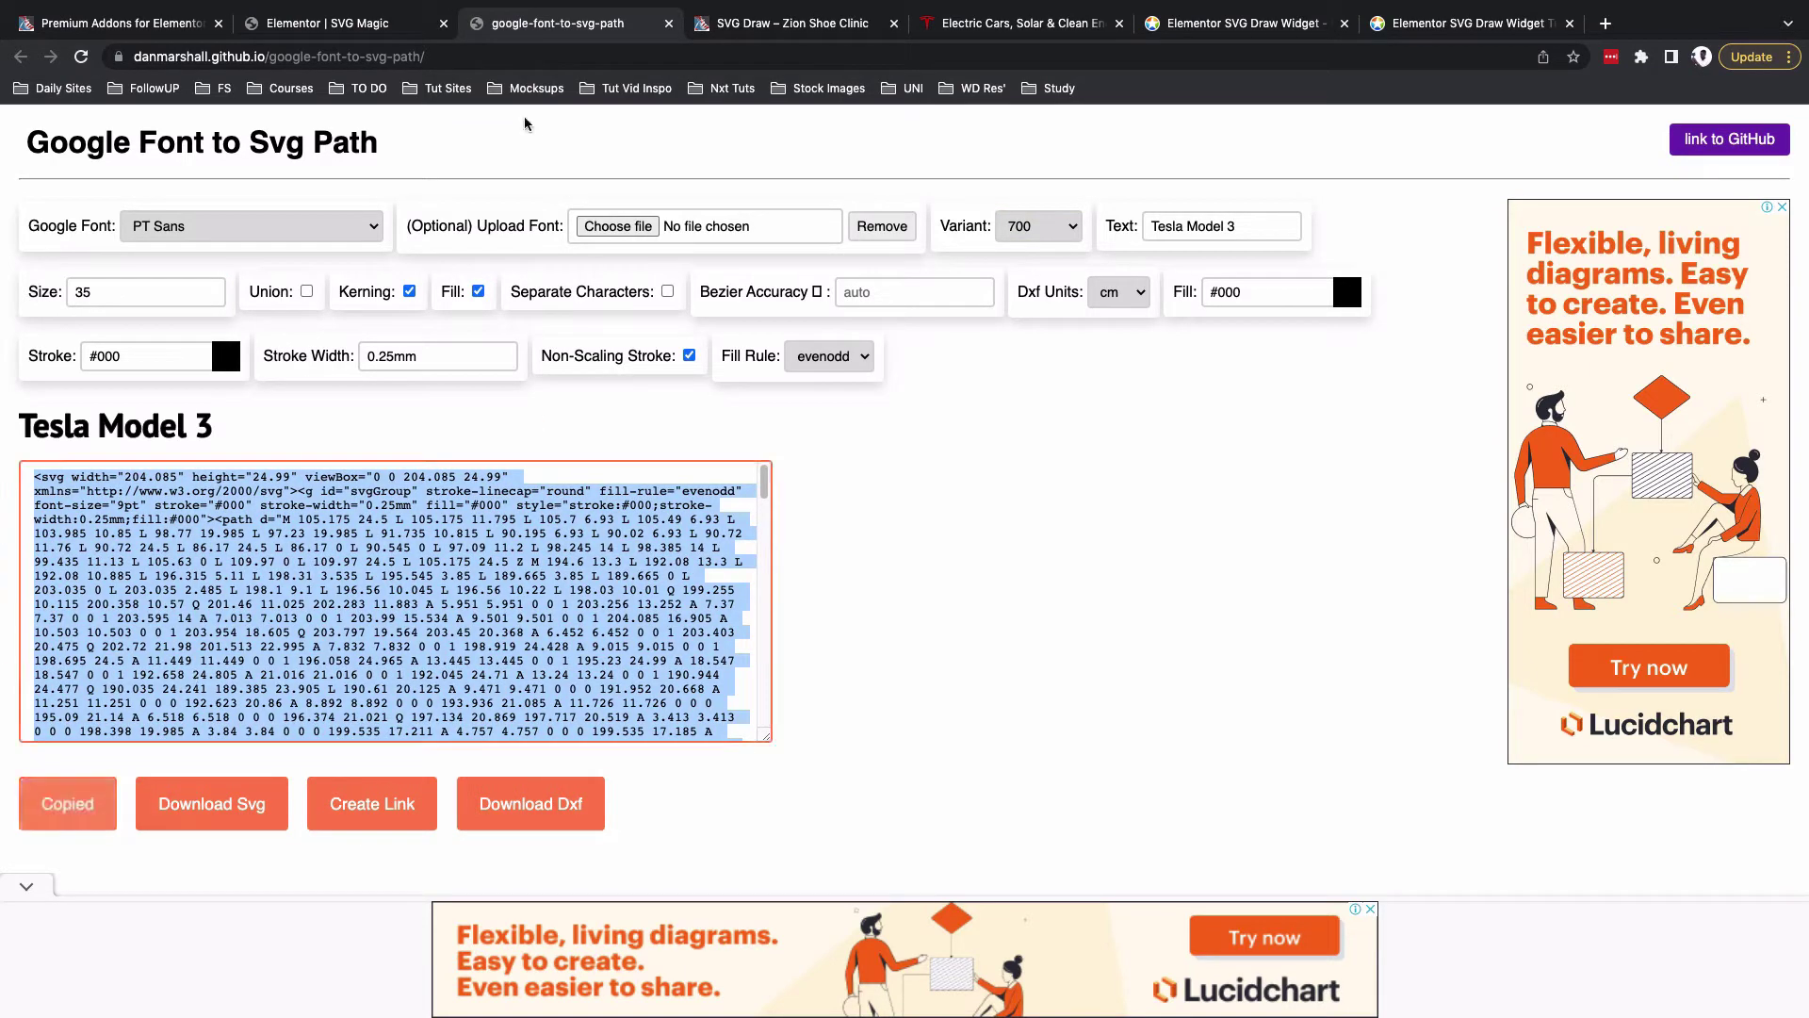
{"action": "left_click", "coordinate": [144, 26]}
{"action": "left_click", "coordinate": [252, 26]}
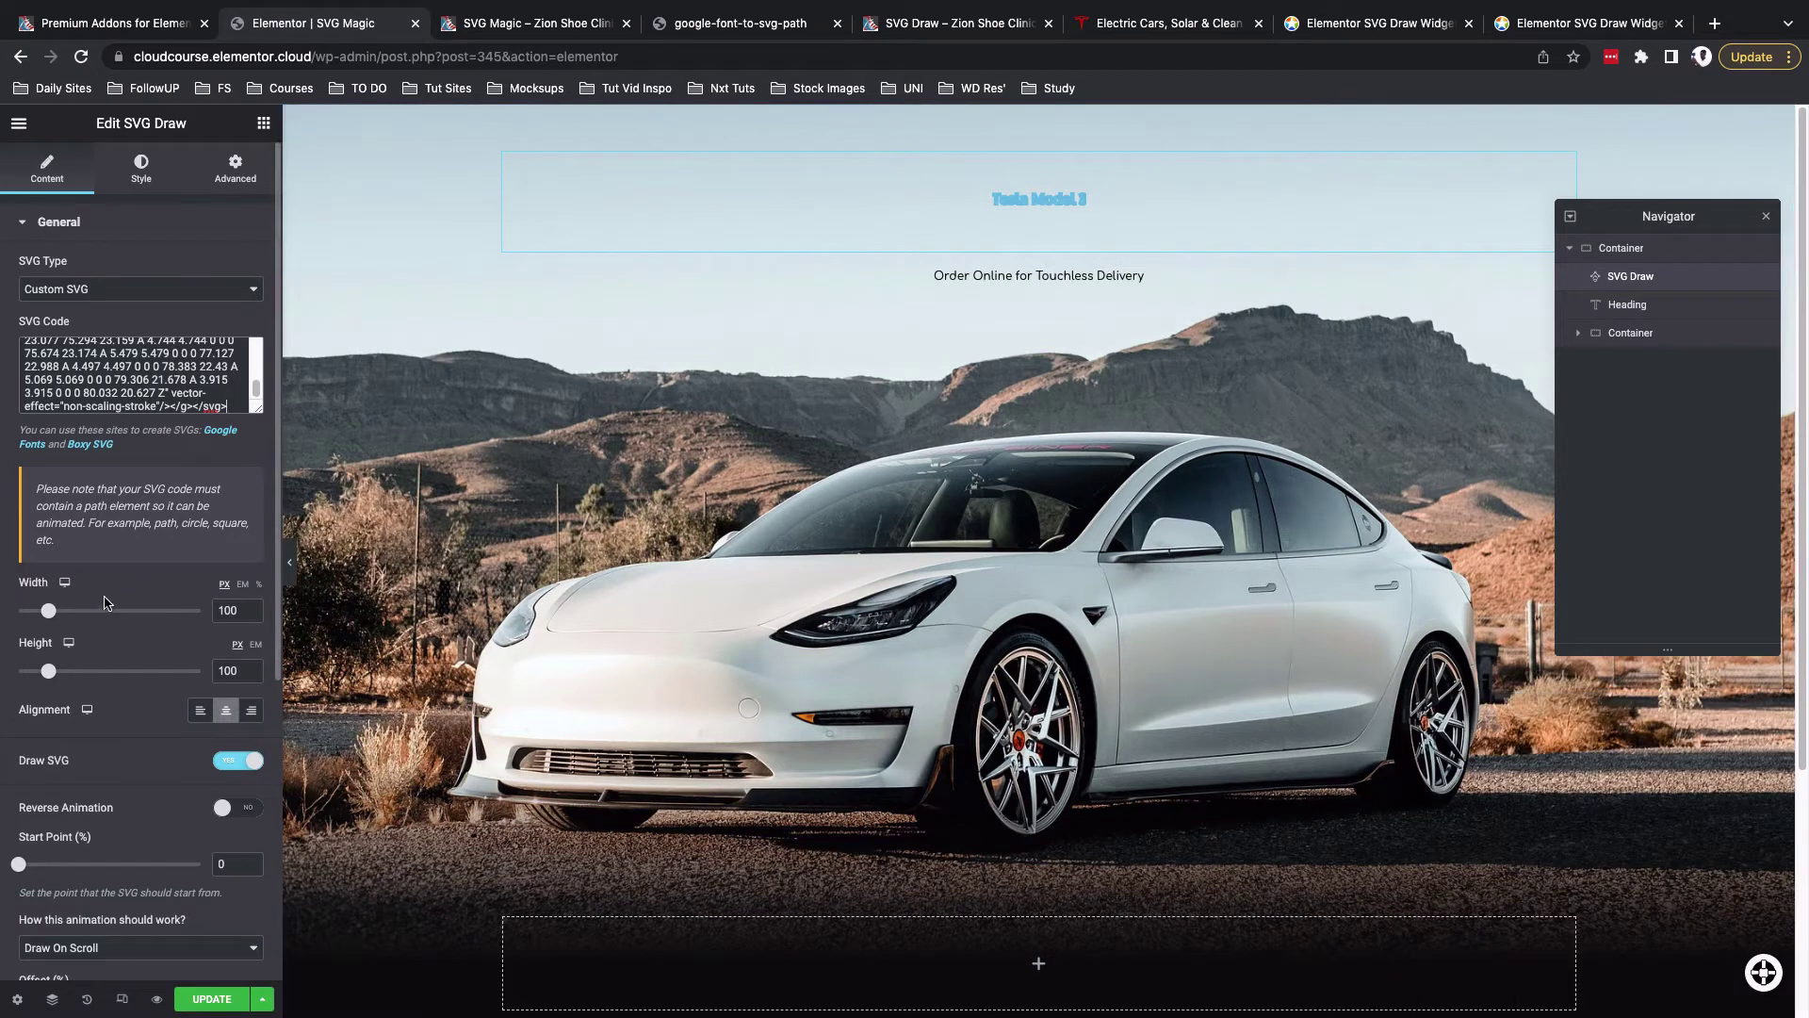
Set the Tesla Model 3 SVG's width to 324 px and its height to 35 px
{"action": "left_click_drag", "start_coordinate": [50, 613], "coordinate": [96, 627]}
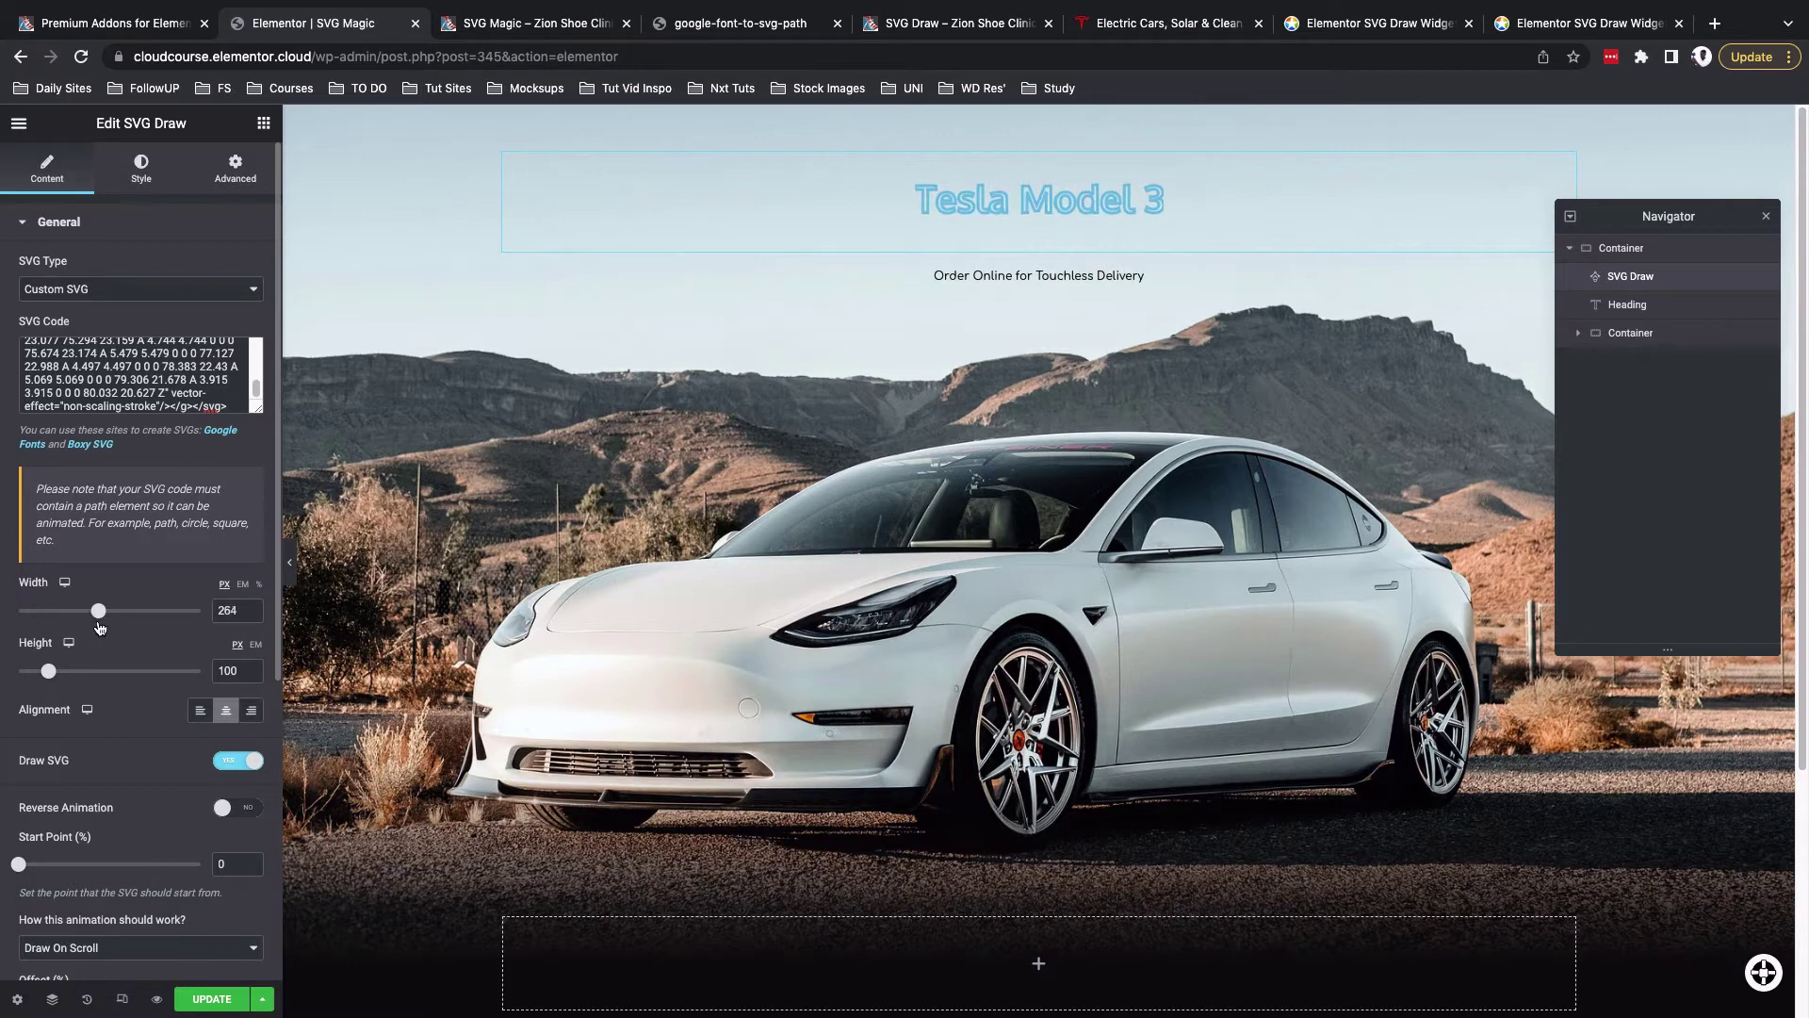
{"action": "double_click", "coordinate": [227, 610]}
{"action": "type", "text": "320"}
{"action": "key", "text": "BackSpace"}
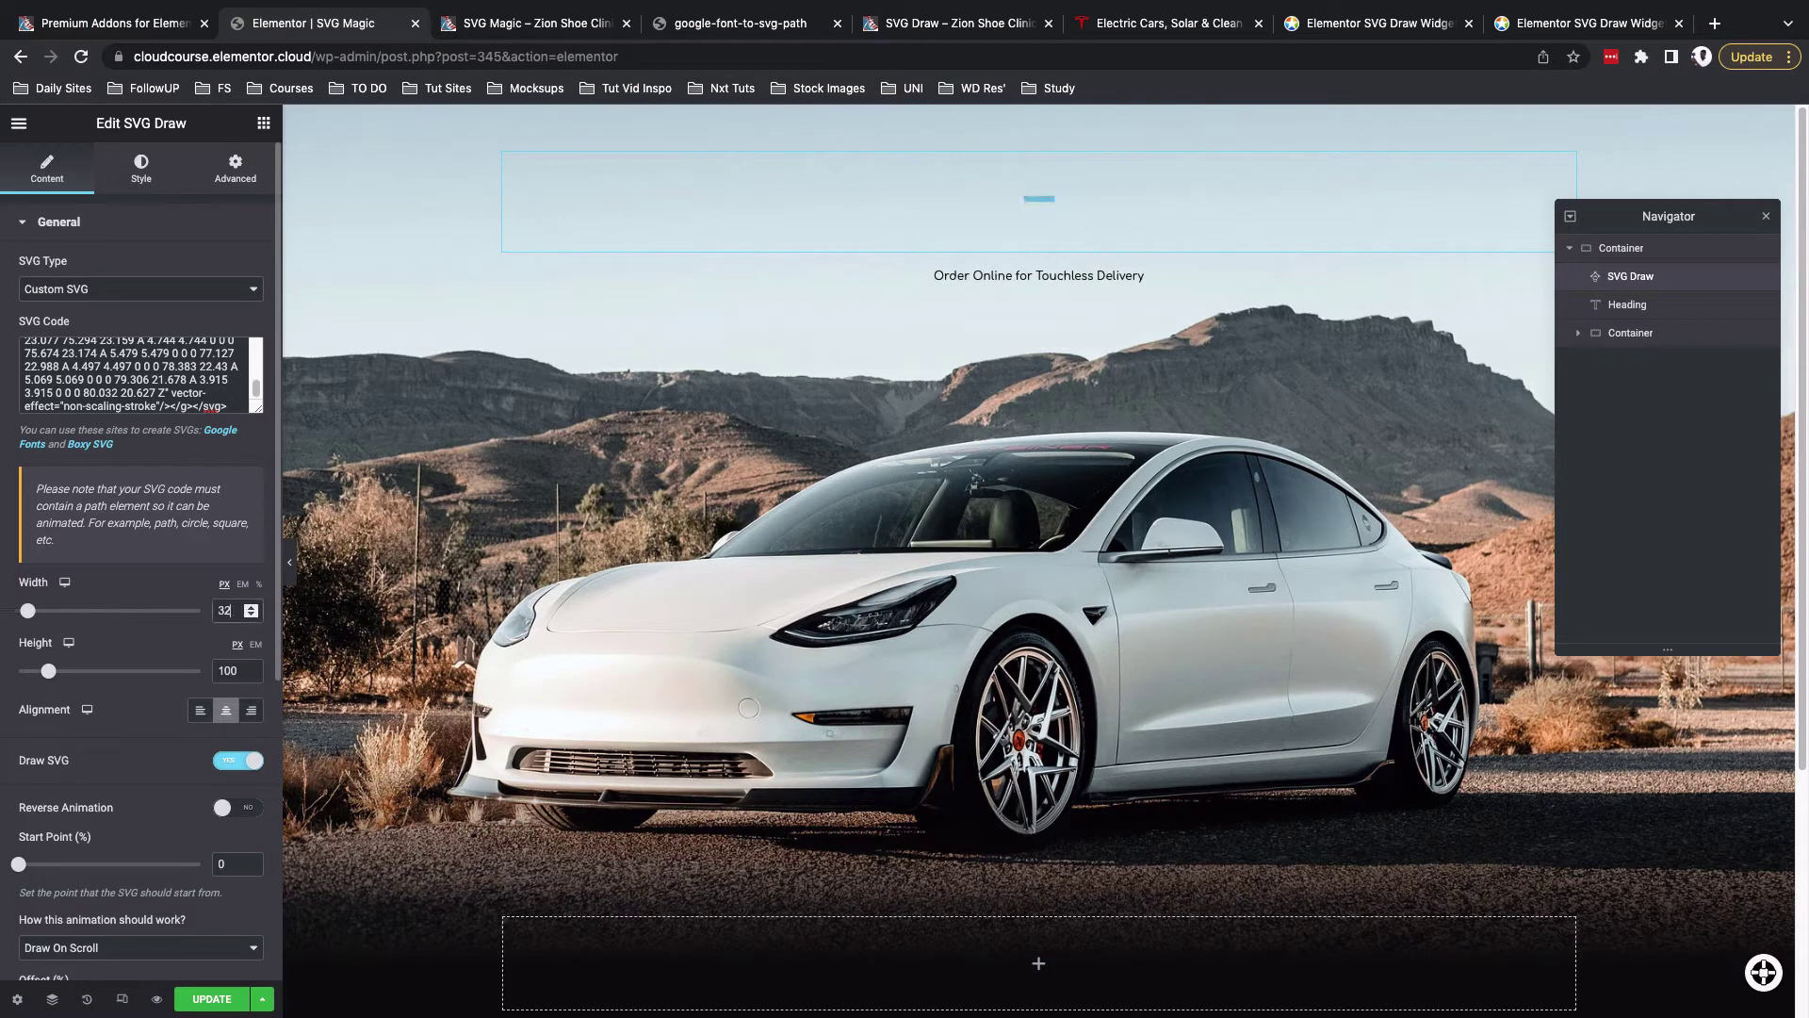
{"action": "type", "text": "4"}
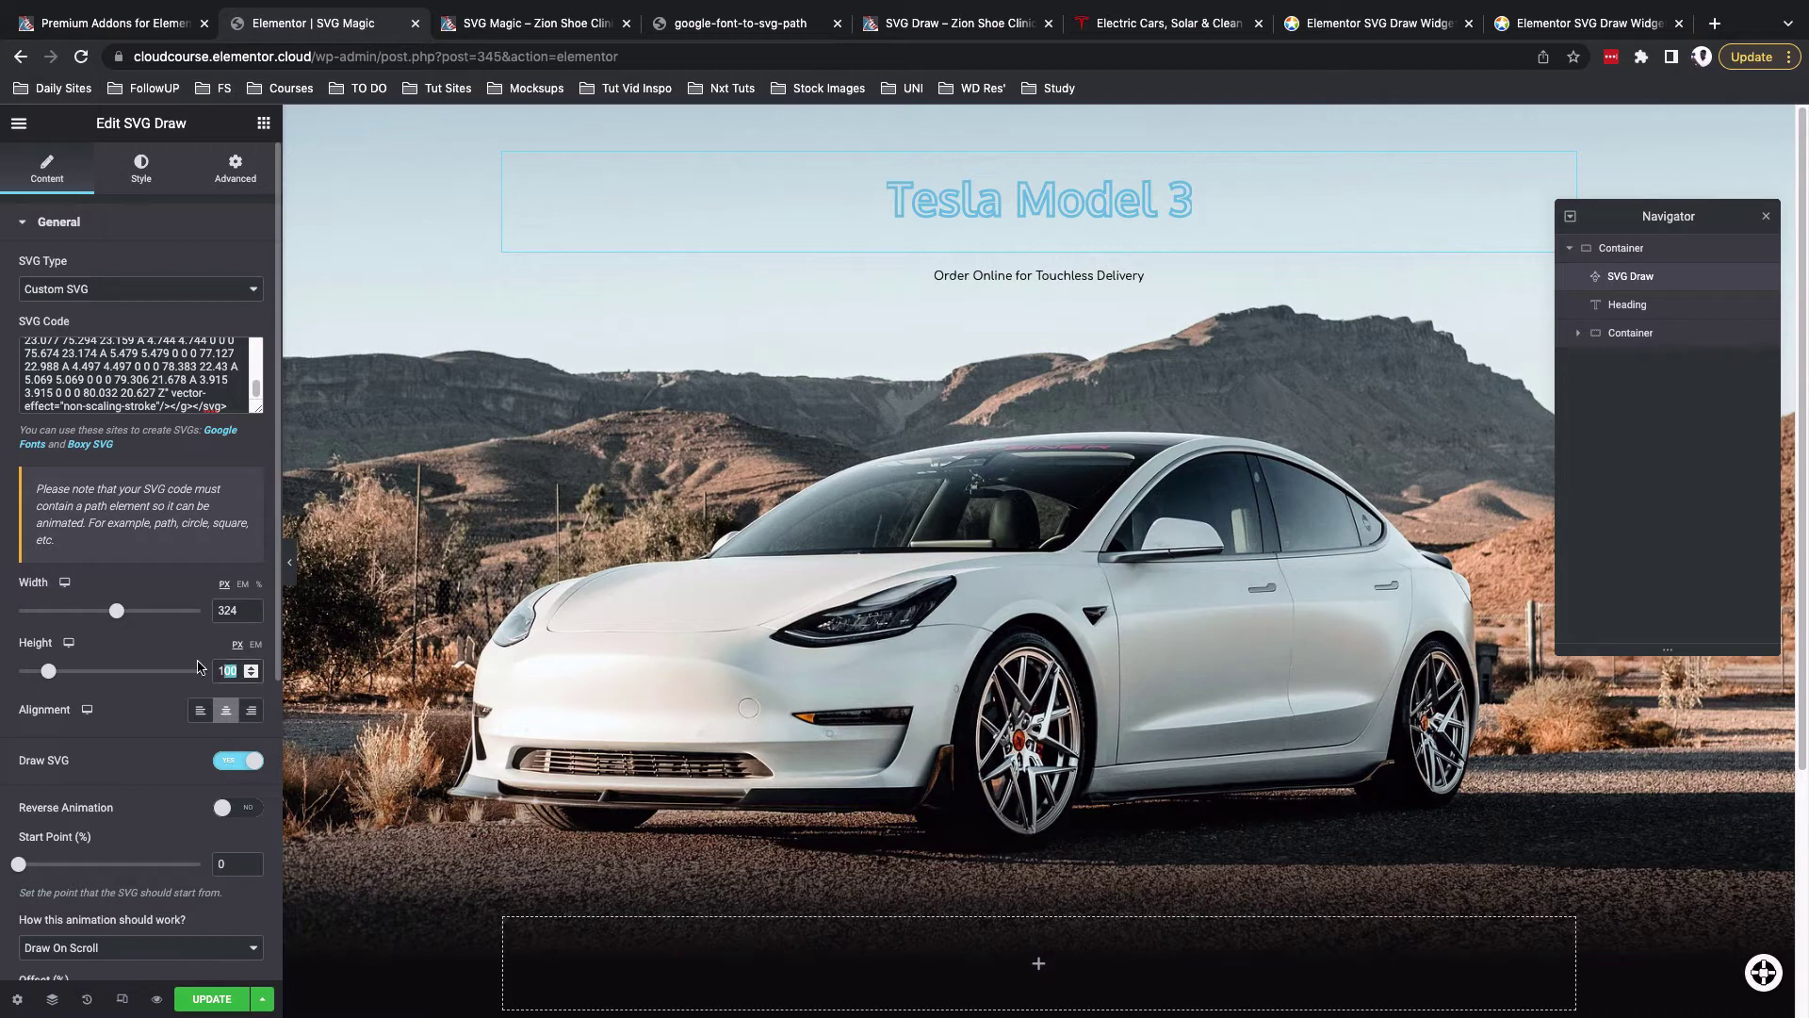
{"action": "type", "text": "35"}
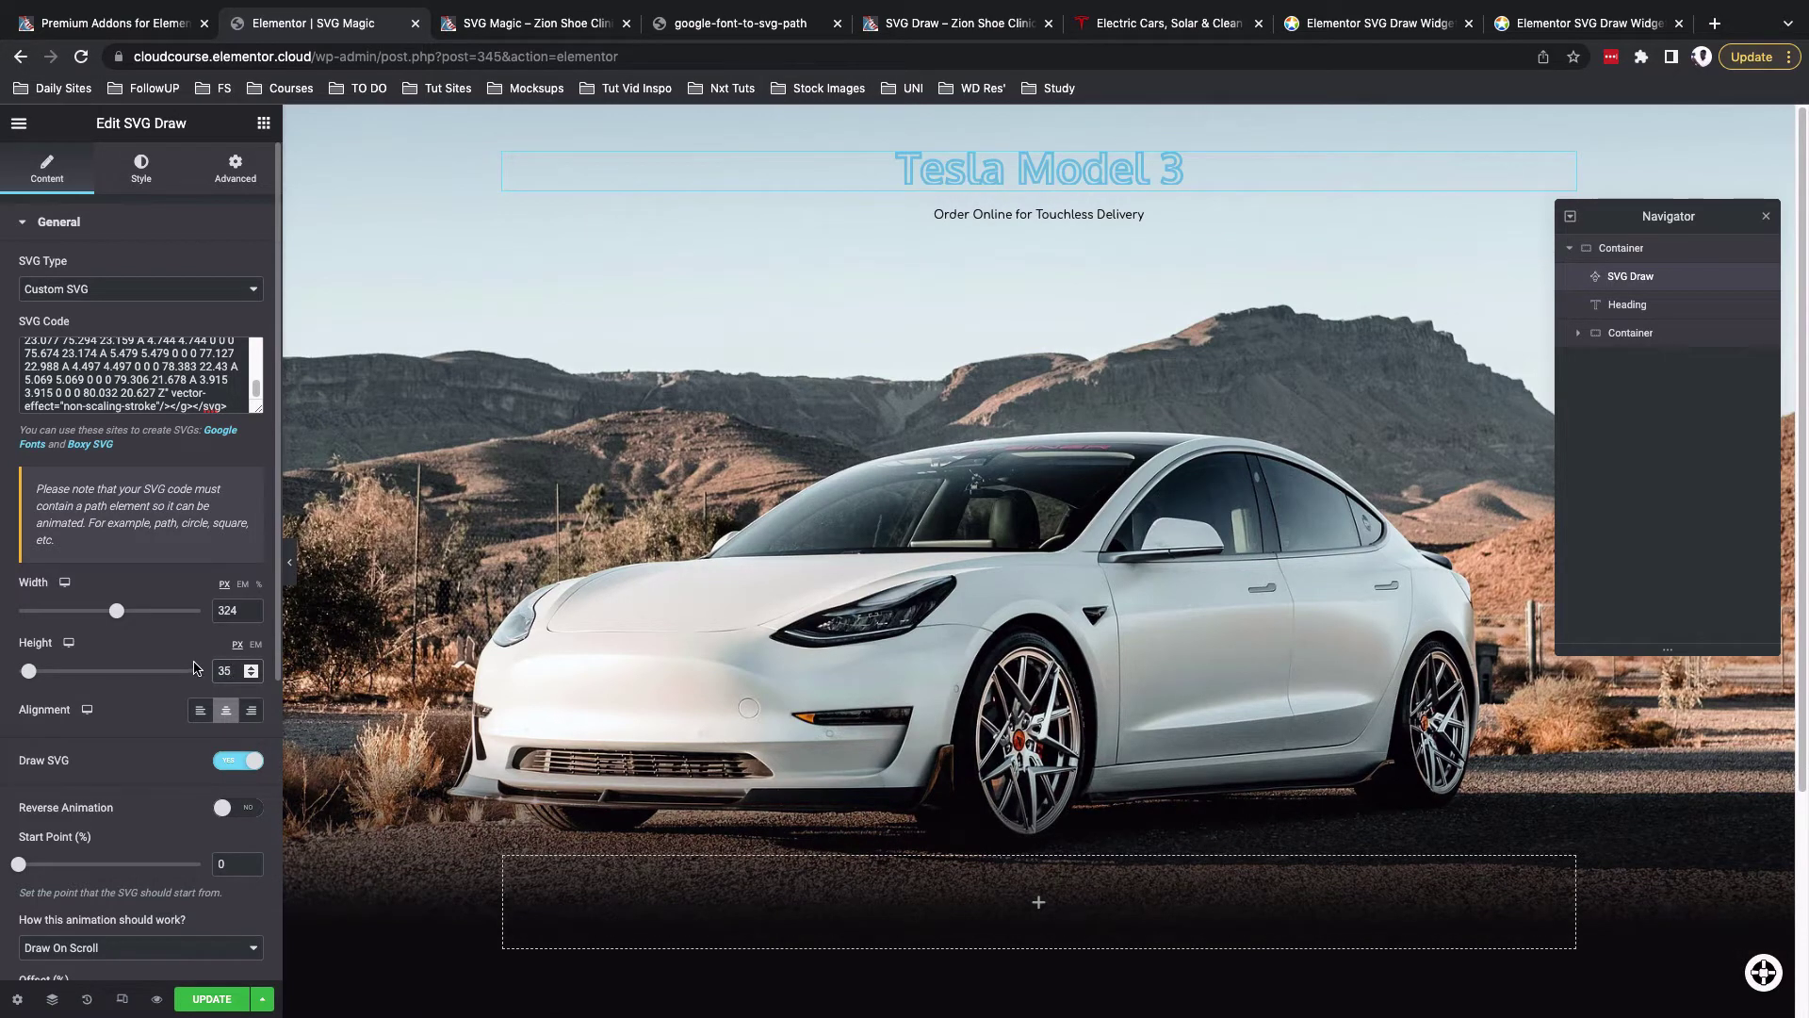
Turn the Draw SVG option of the Tesla Model 3 text off and on again
{"action": "scroll", "coordinate": [195, 668], "scroll_direction": "down", "scroll_amount": 3}
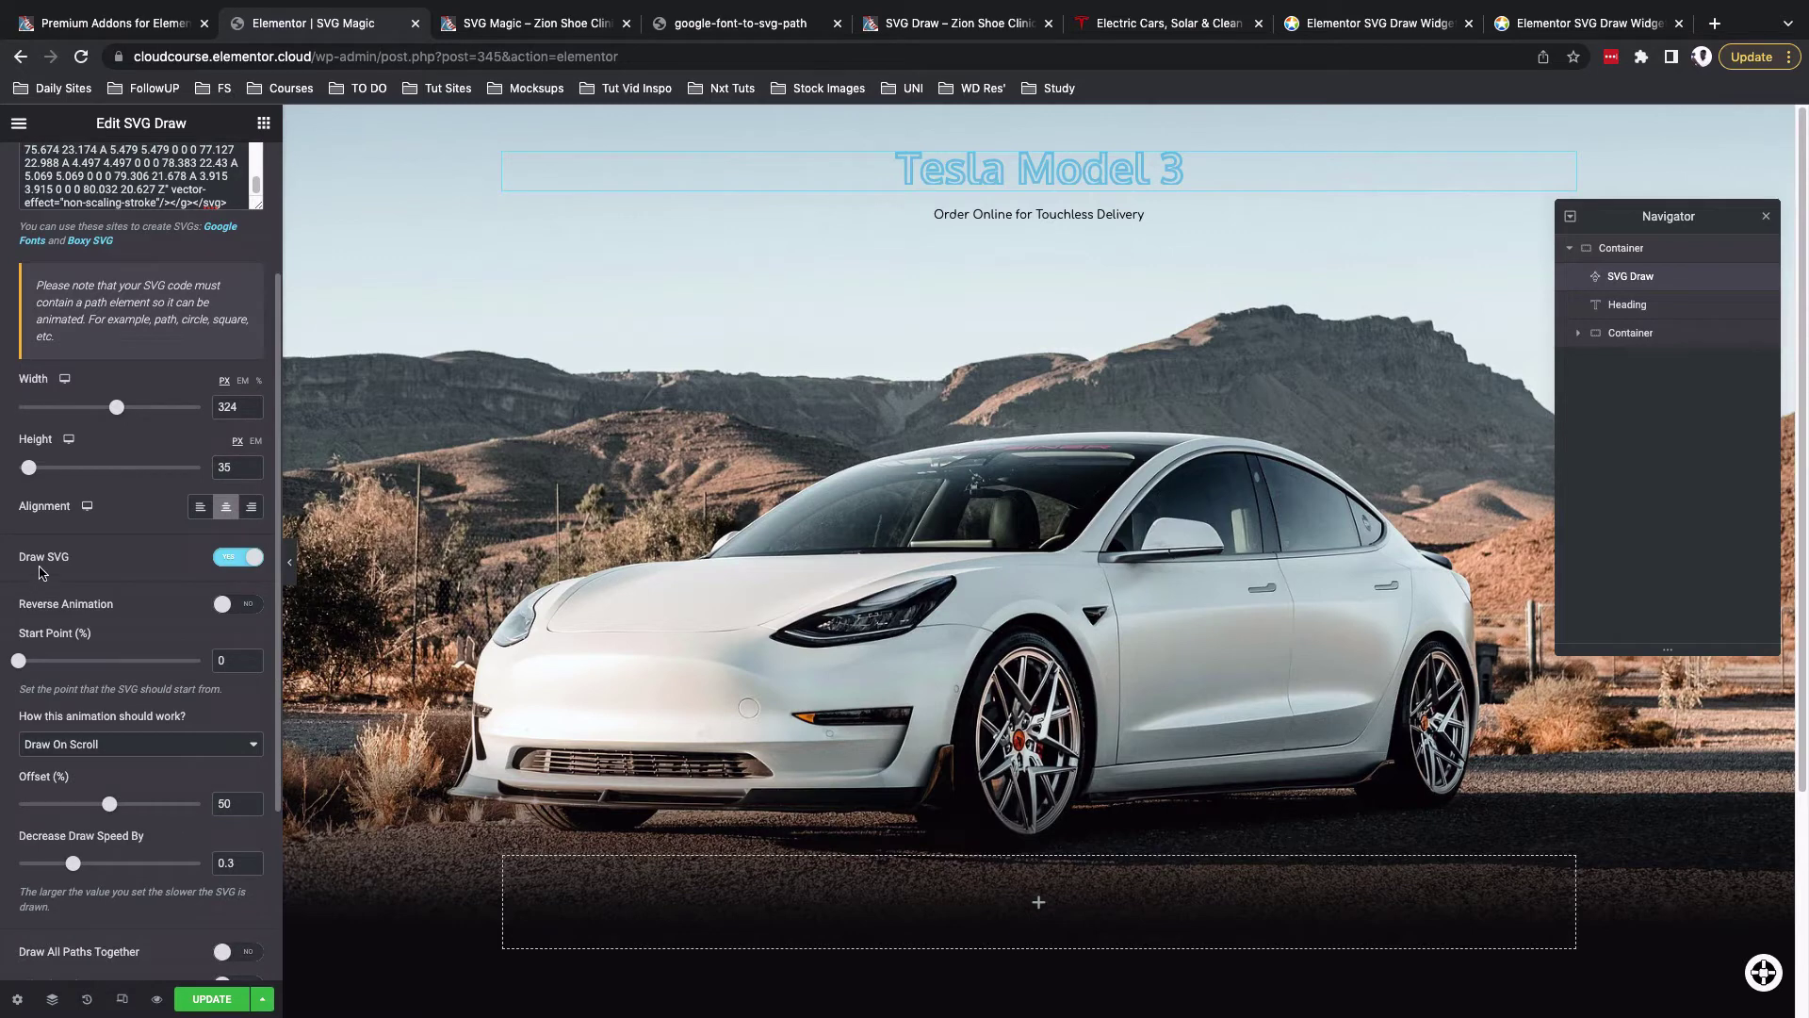
{"action": "left_click", "coordinate": [224, 558]}
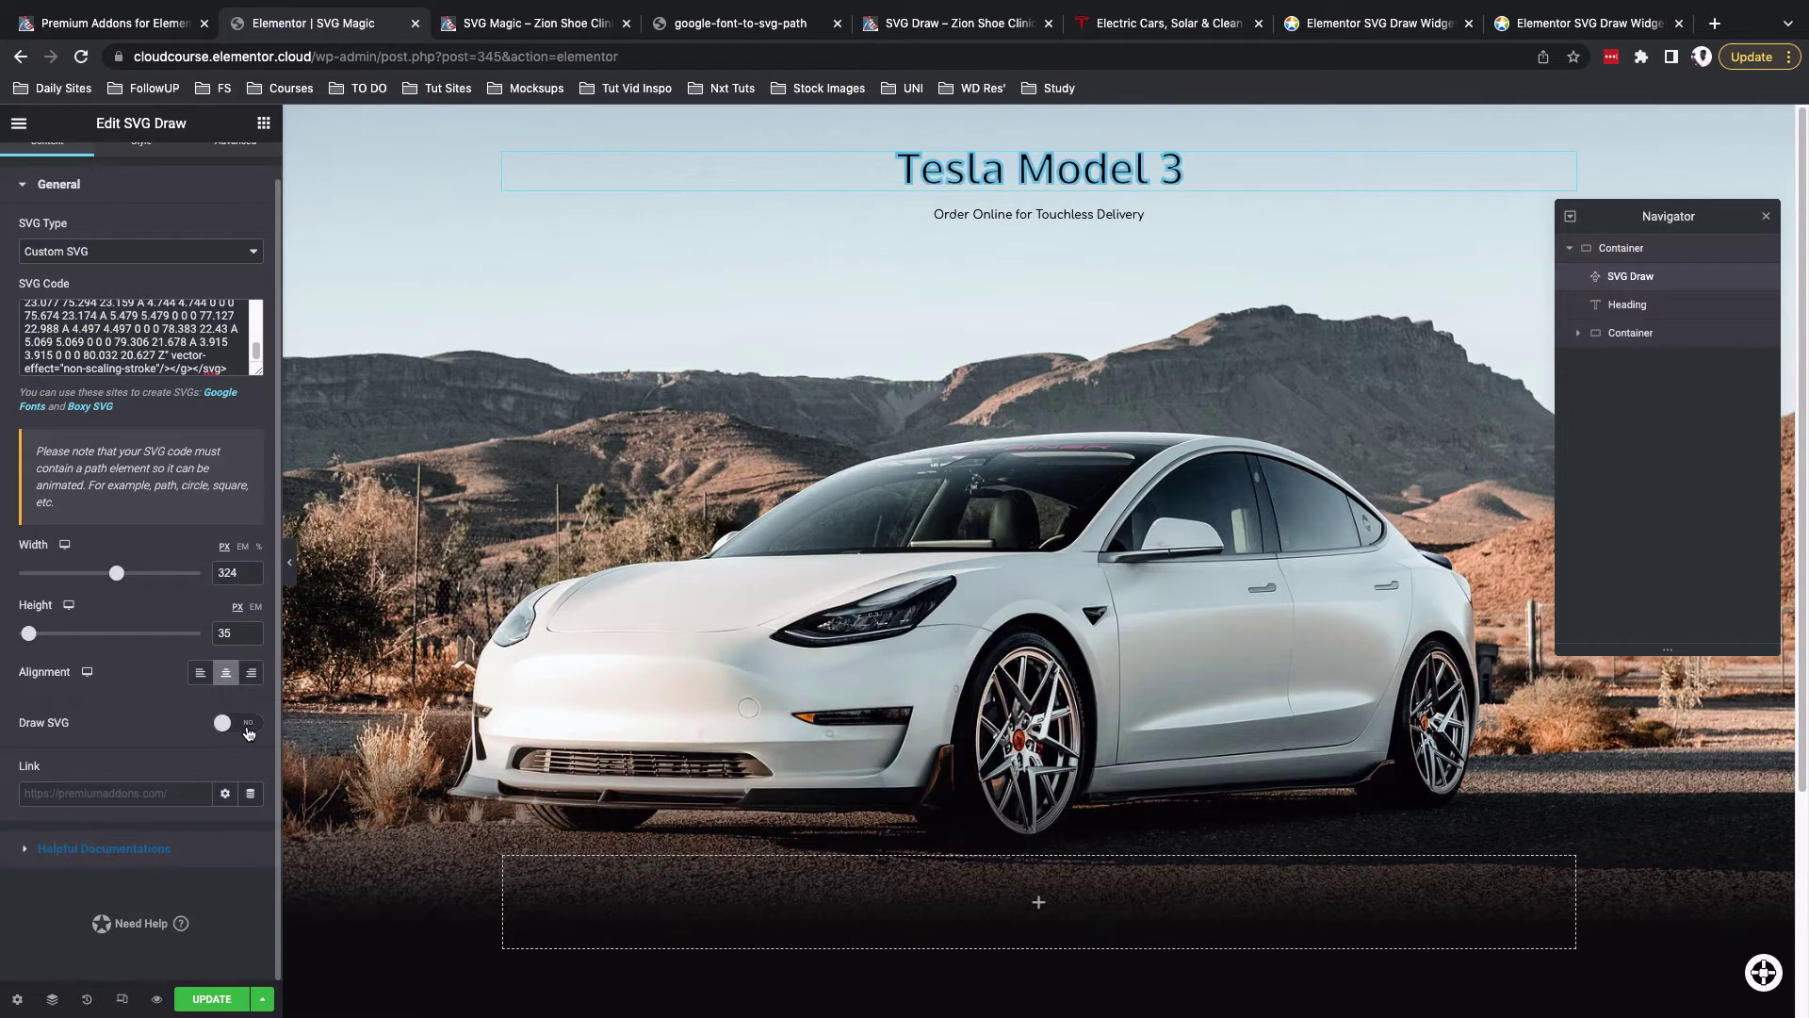
{"action": "left_click", "coordinate": [248, 726]}
Turn on Reverse Animation for the Tesla Model 3 SVG drawing
{"action": "scroll", "coordinate": [250, 659], "scroll_direction": "down", "scroll_amount": 2}
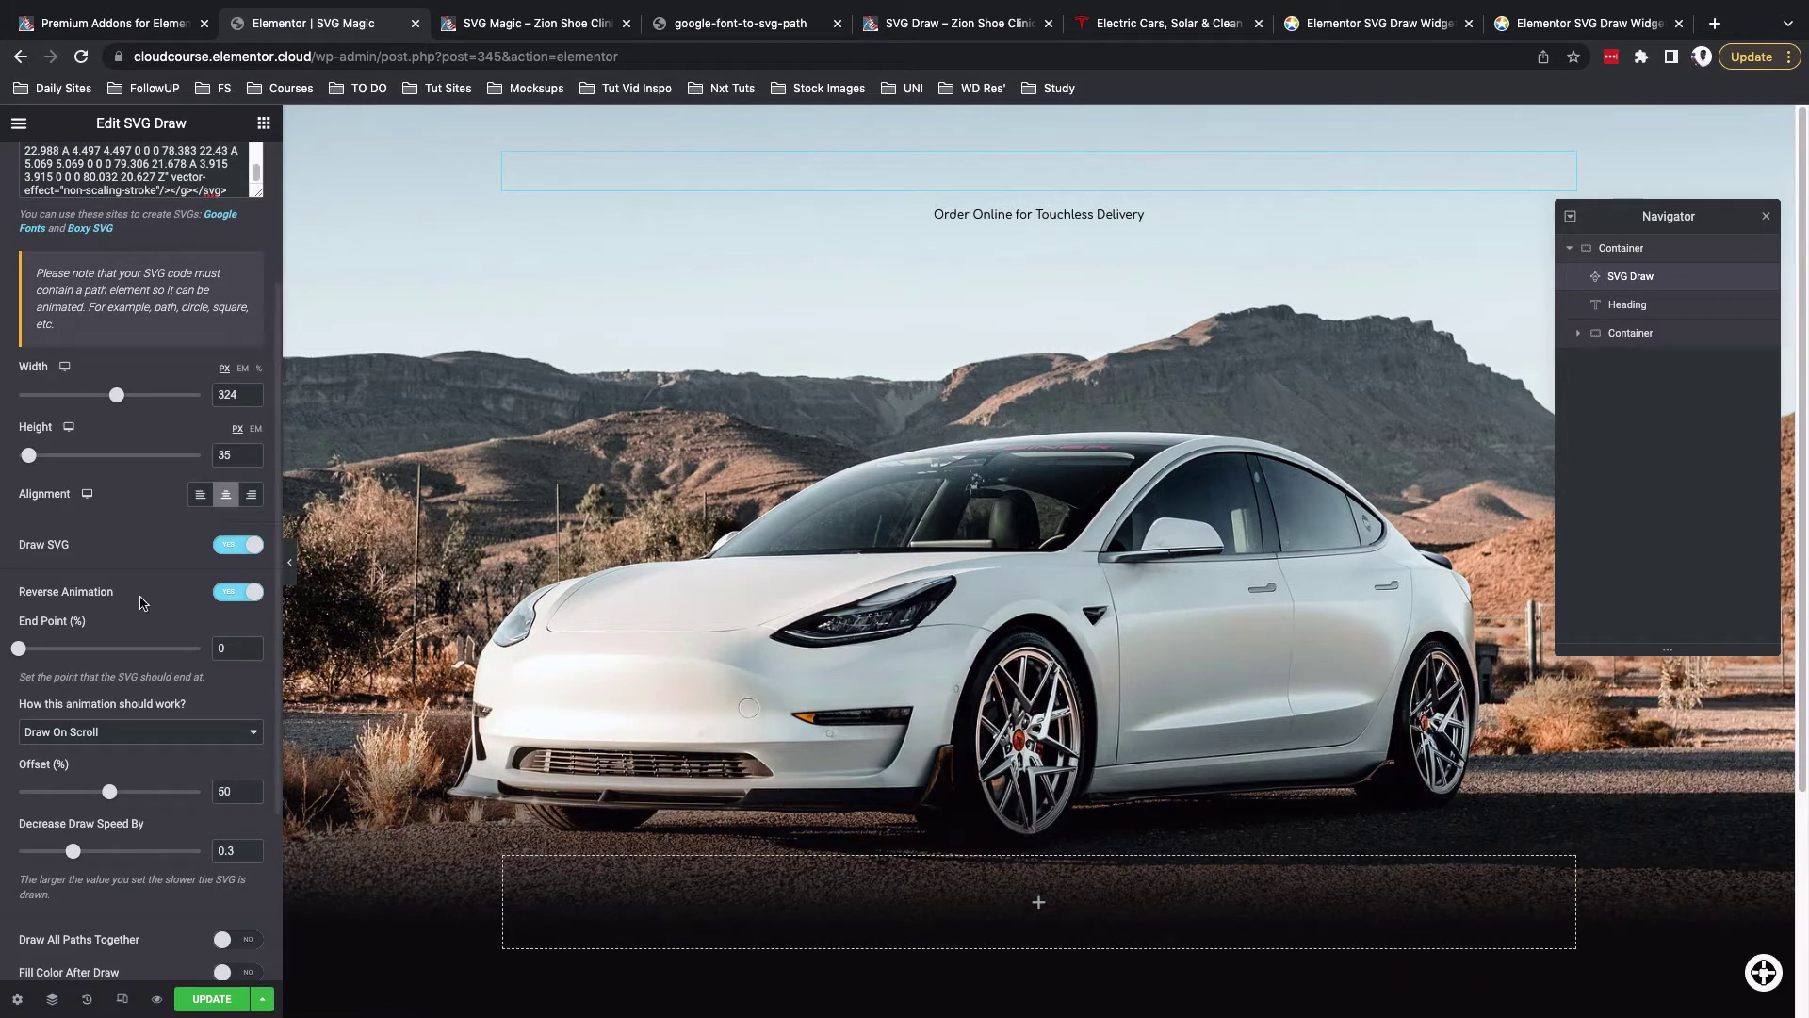
{"action": "scroll", "coordinate": [141, 702], "scroll_direction": "down", "scroll_amount": 2}
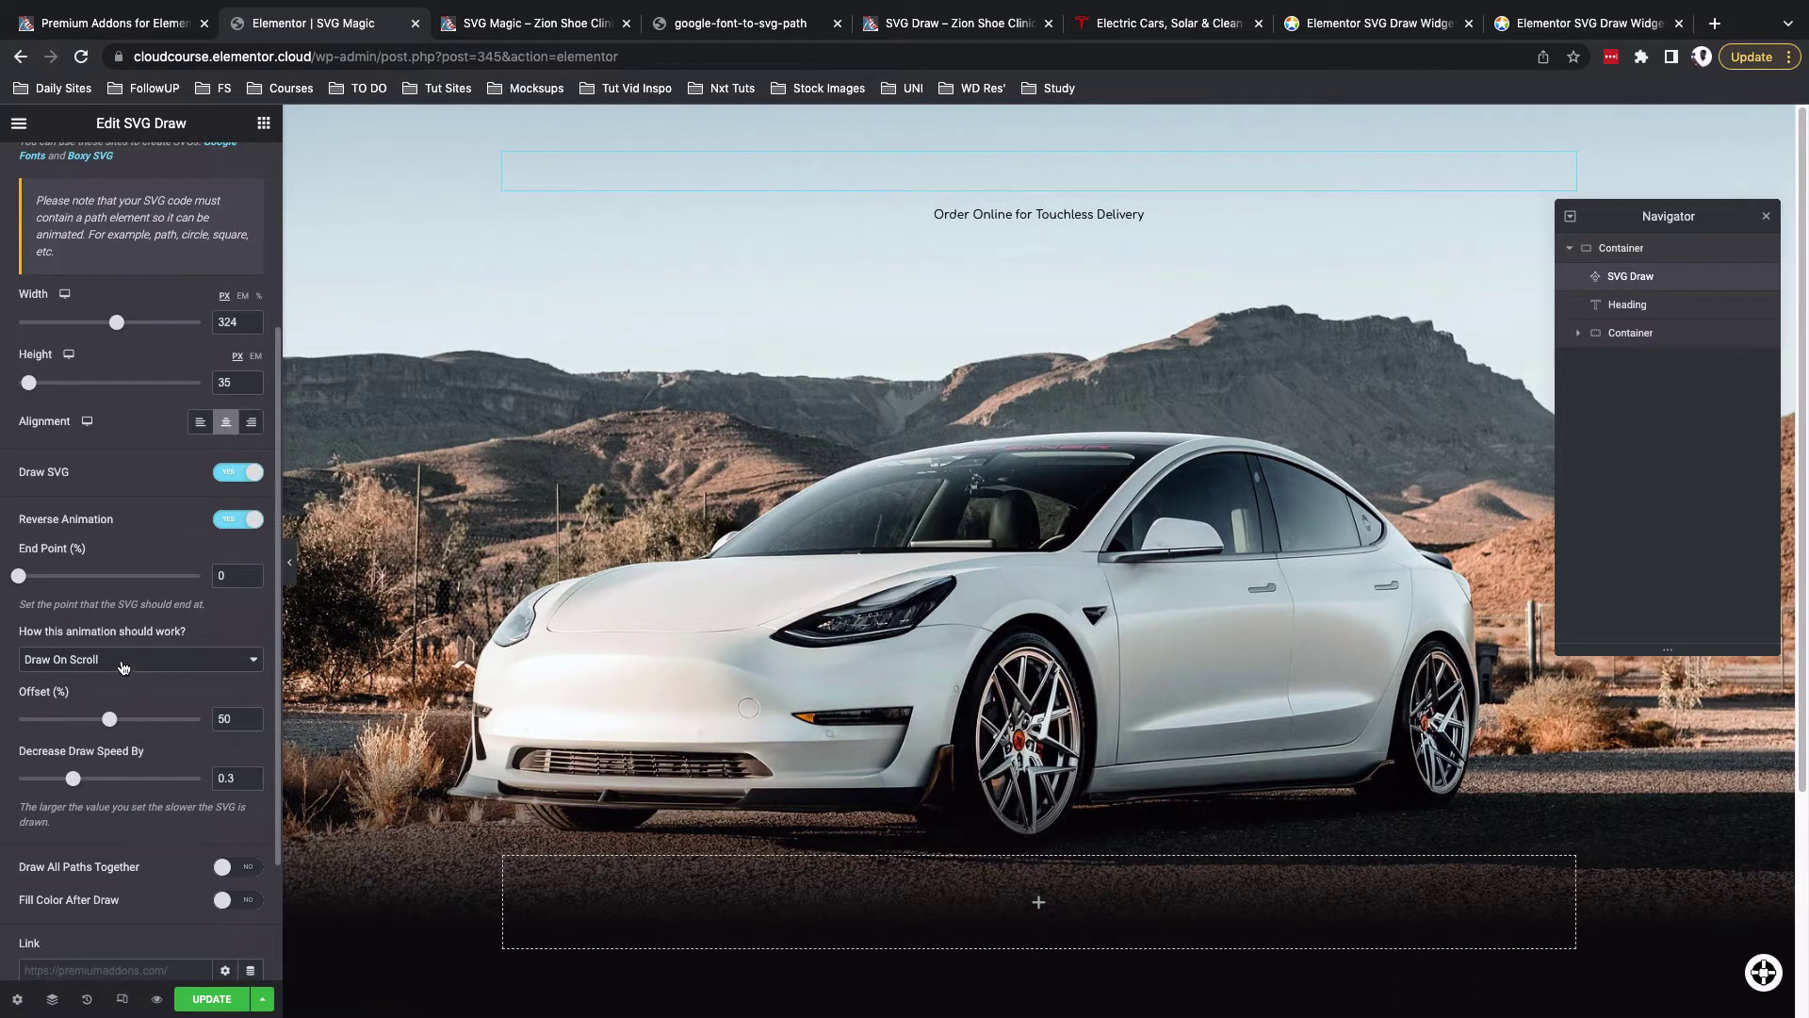
Set the Tesla Model 3 SVG animation to Complete Draw When Visible On Viewport
{"action": "left_click", "coordinate": [123, 662]}
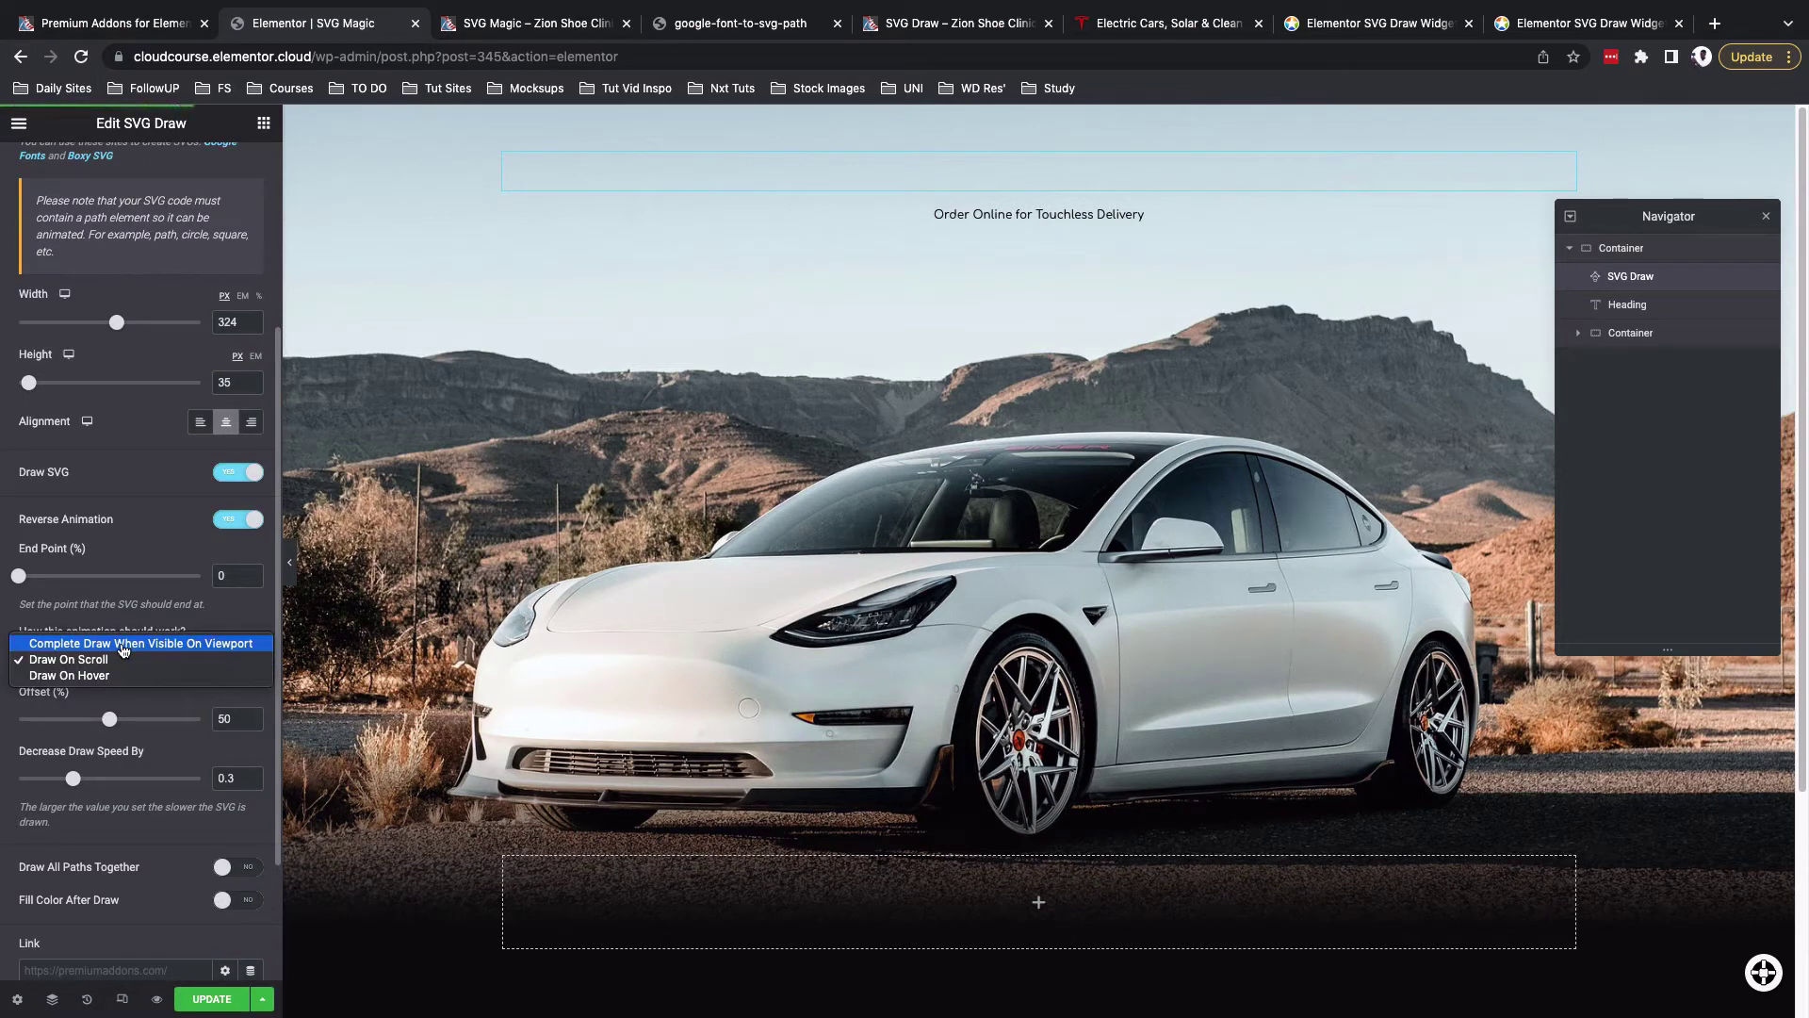
{"action": "left_click", "coordinate": [122, 644]}
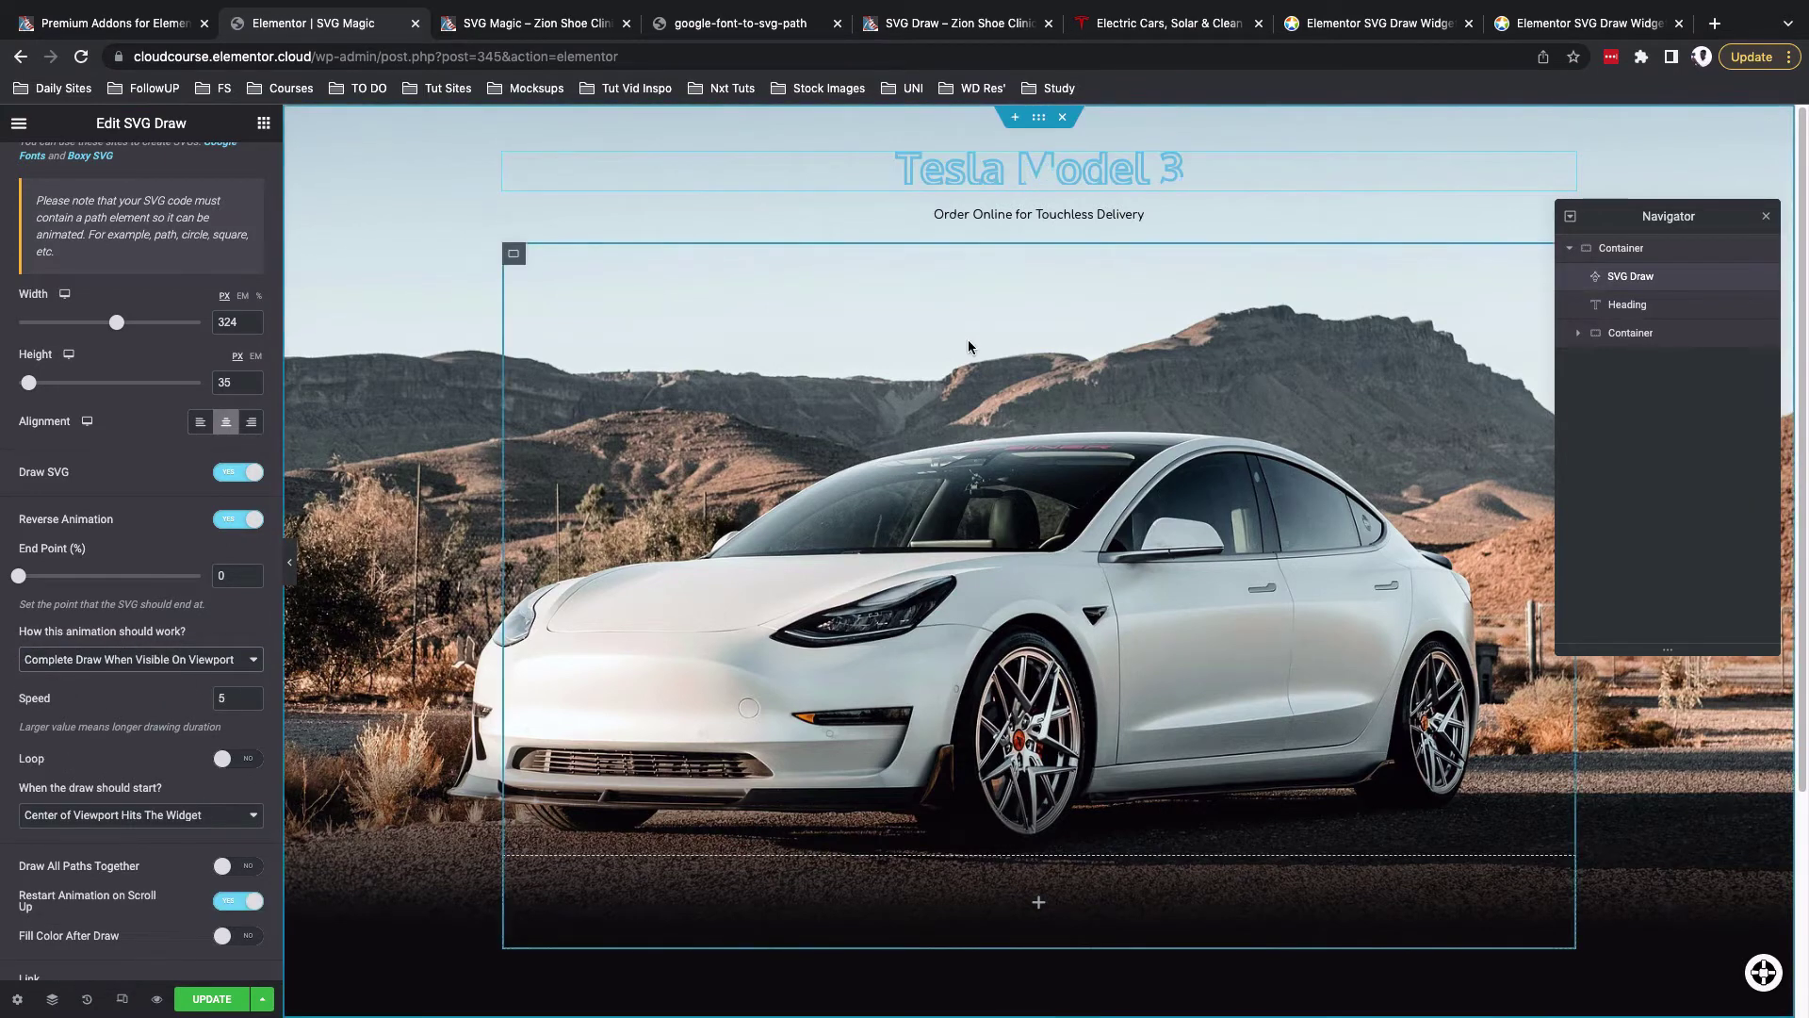
{"action": "left_click", "coordinate": [142, 659]}
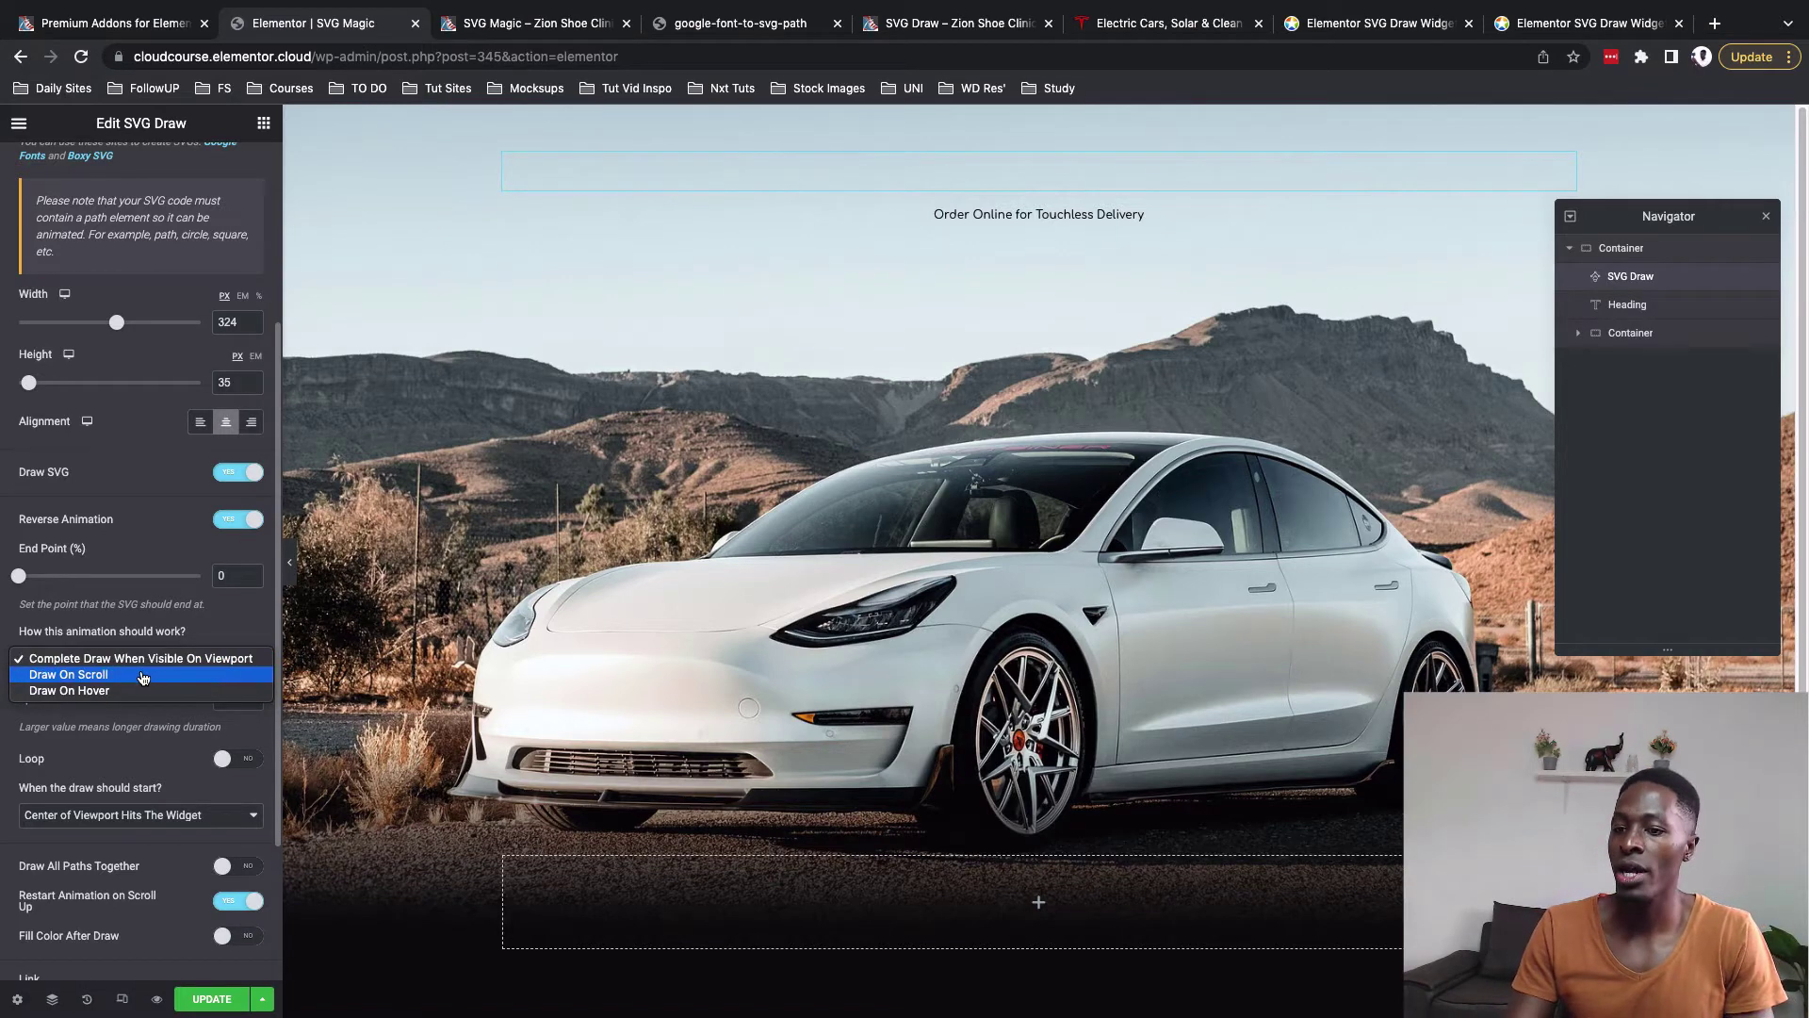
{"action": "left_click", "coordinate": [199, 660]}
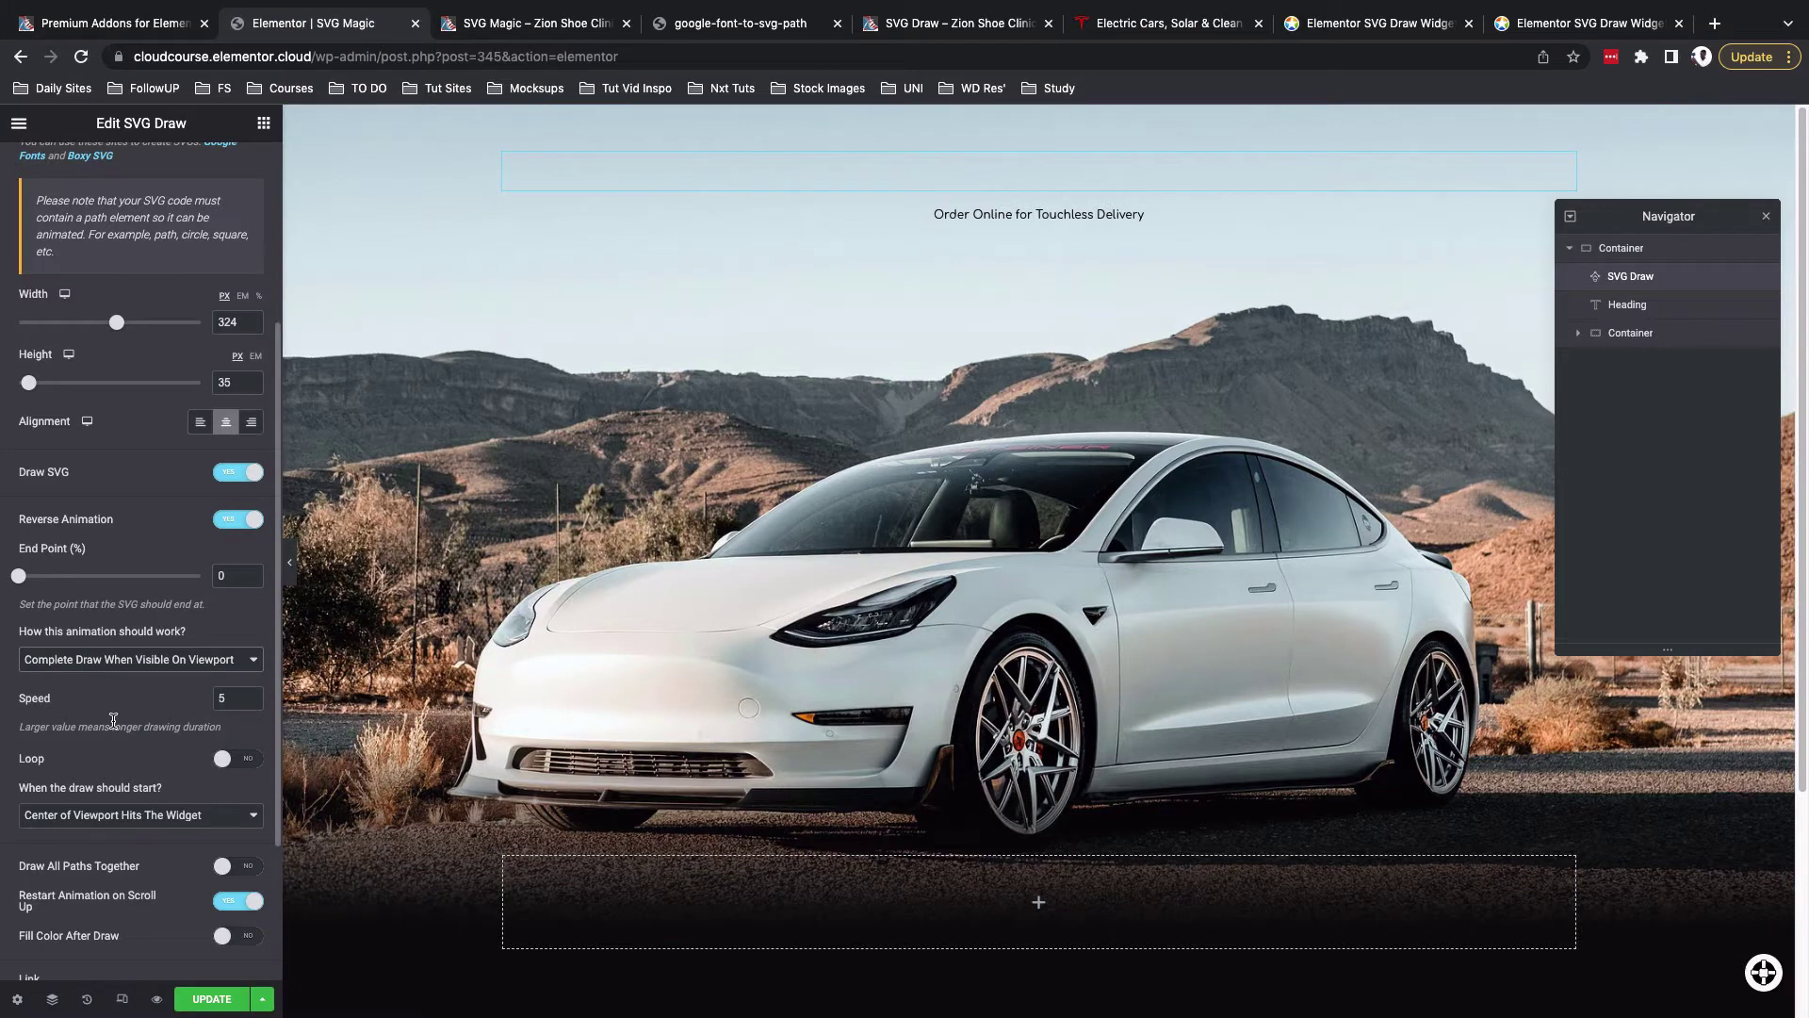
Turn on Loop and Draw All Paths Together for the Tesla Model 3 SVG animation
{"action": "left_click_drag", "start_coordinate": [240, 698], "coordinate": [176, 705]}
{"action": "scroll", "coordinate": [195, 782], "scroll_direction": "down", "scroll_amount": 1}
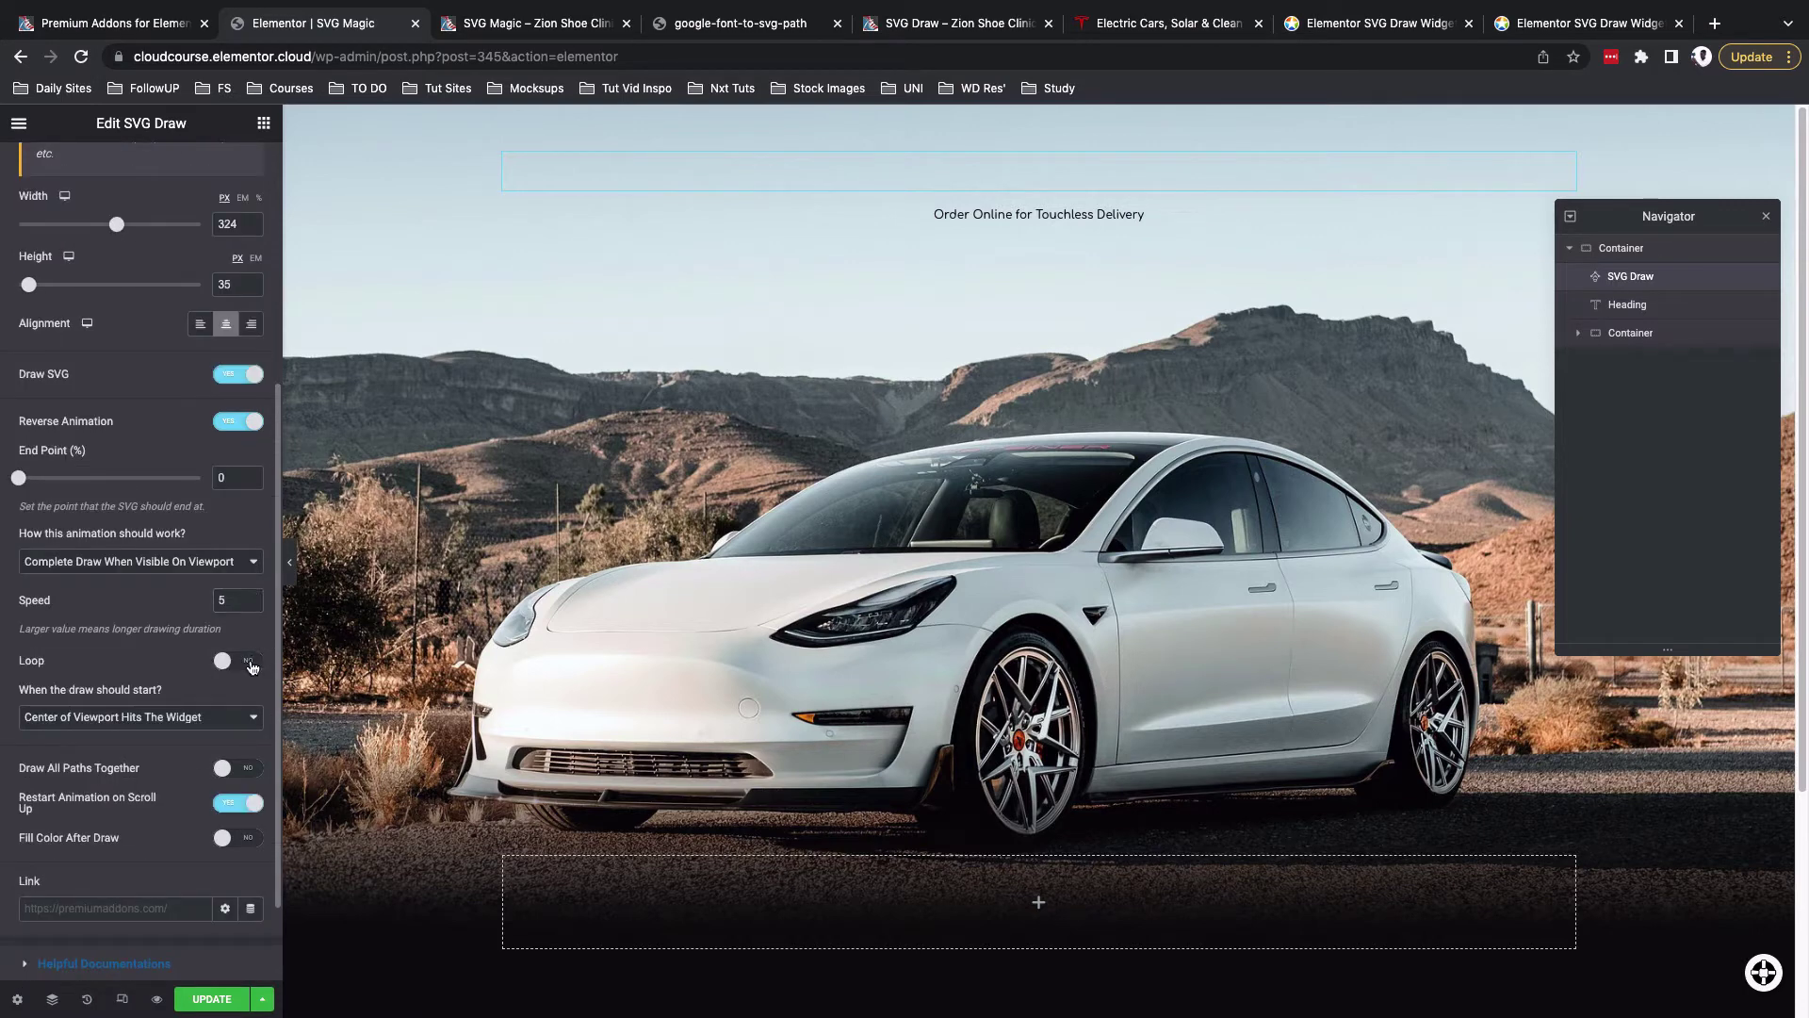
{"action": "left_click", "coordinate": [242, 662]}
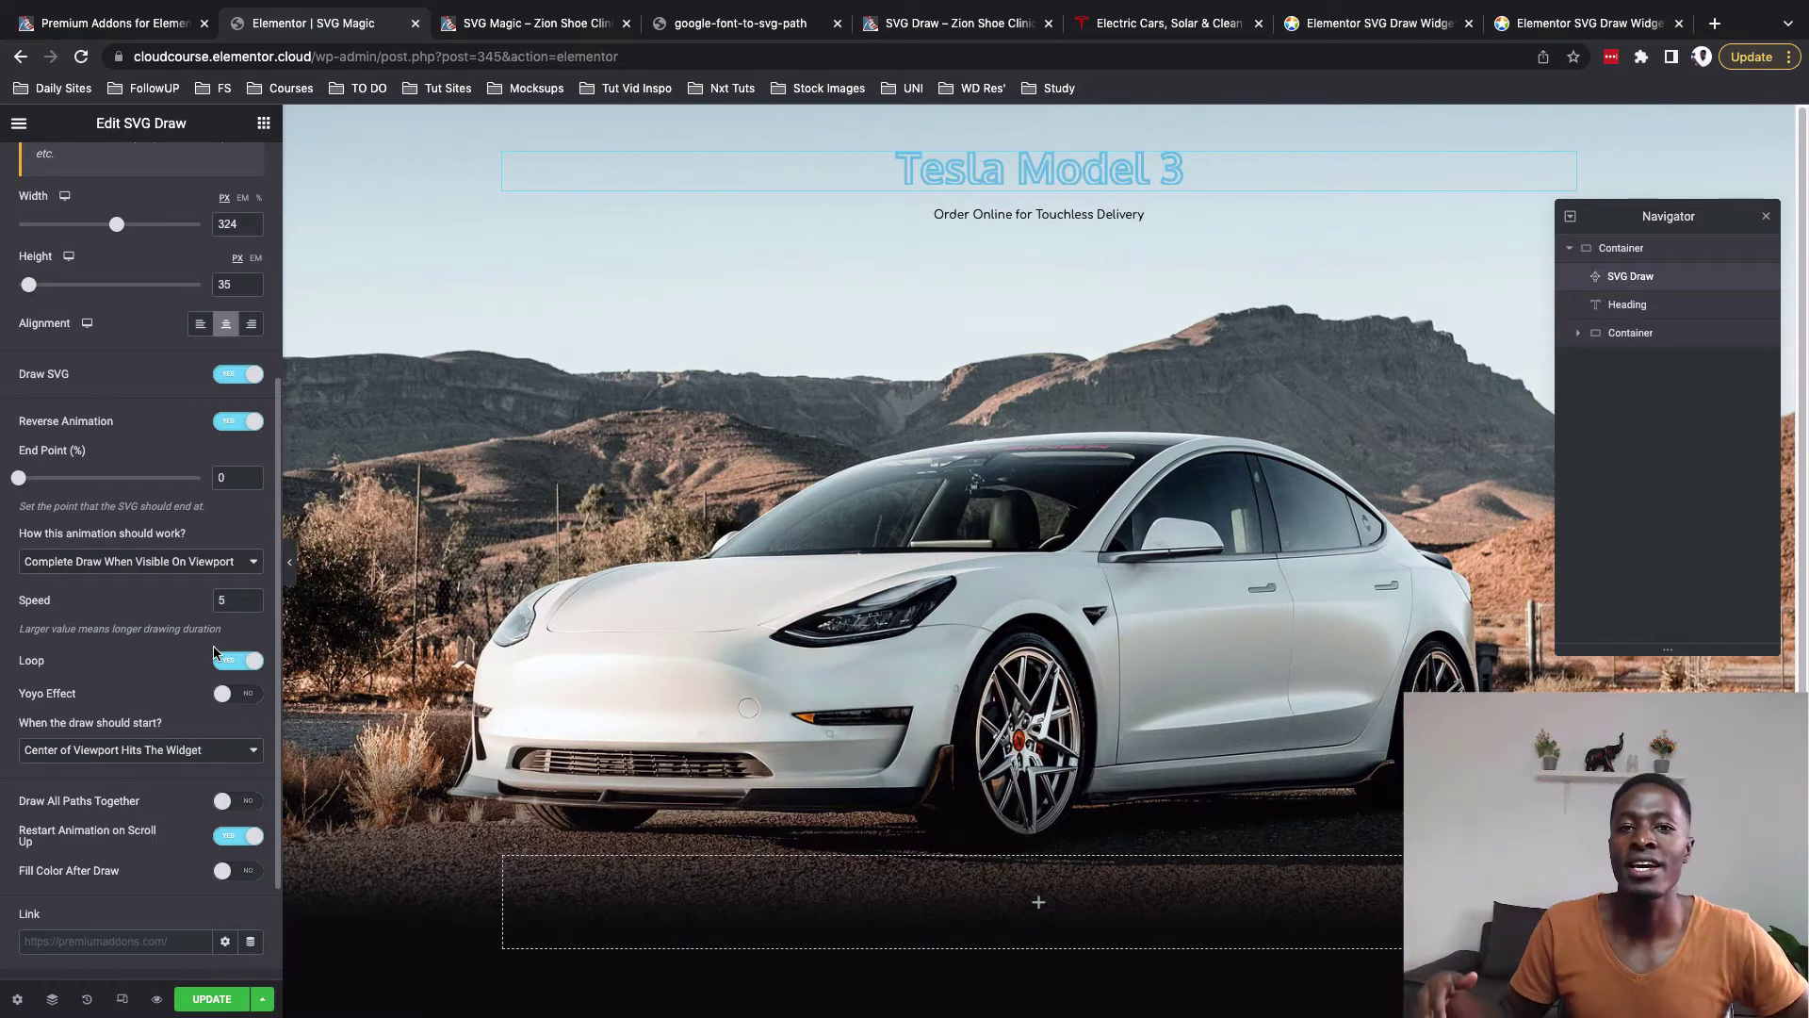
{"action": "scroll", "coordinate": [235, 678], "scroll_direction": "down", "scroll_amount": 2}
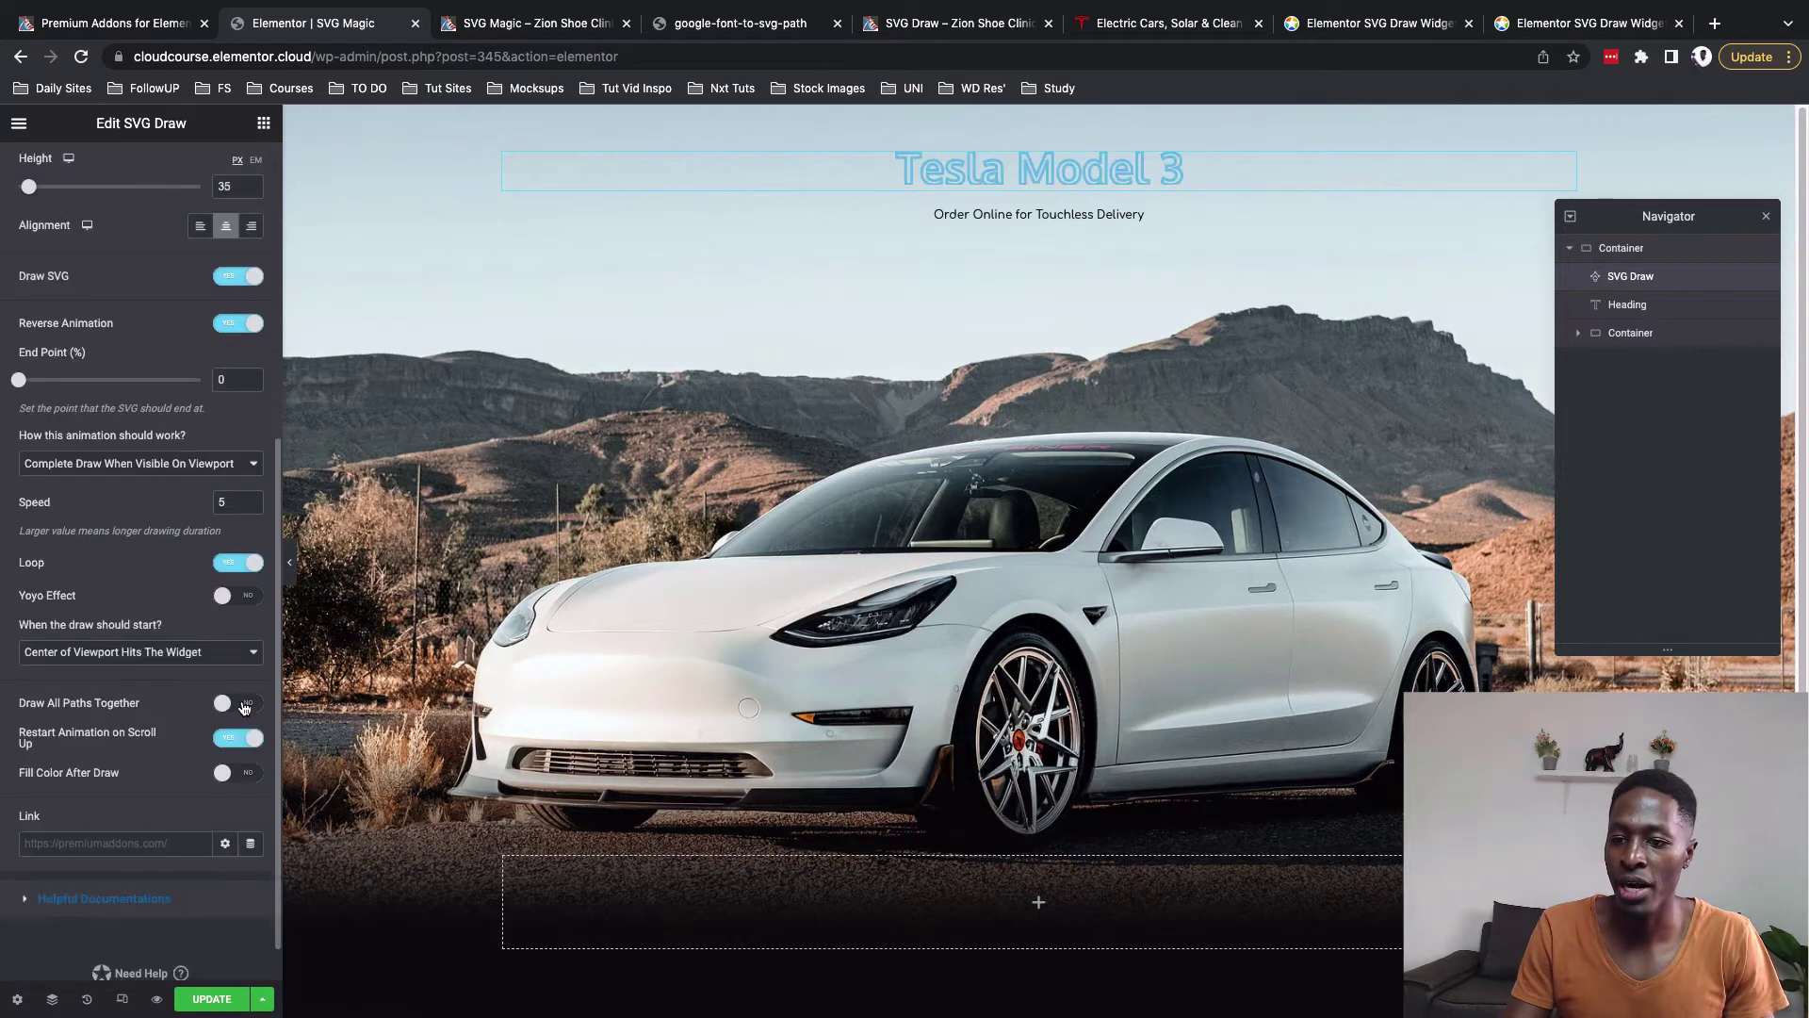
{"action": "left_click", "coordinate": [243, 704]}
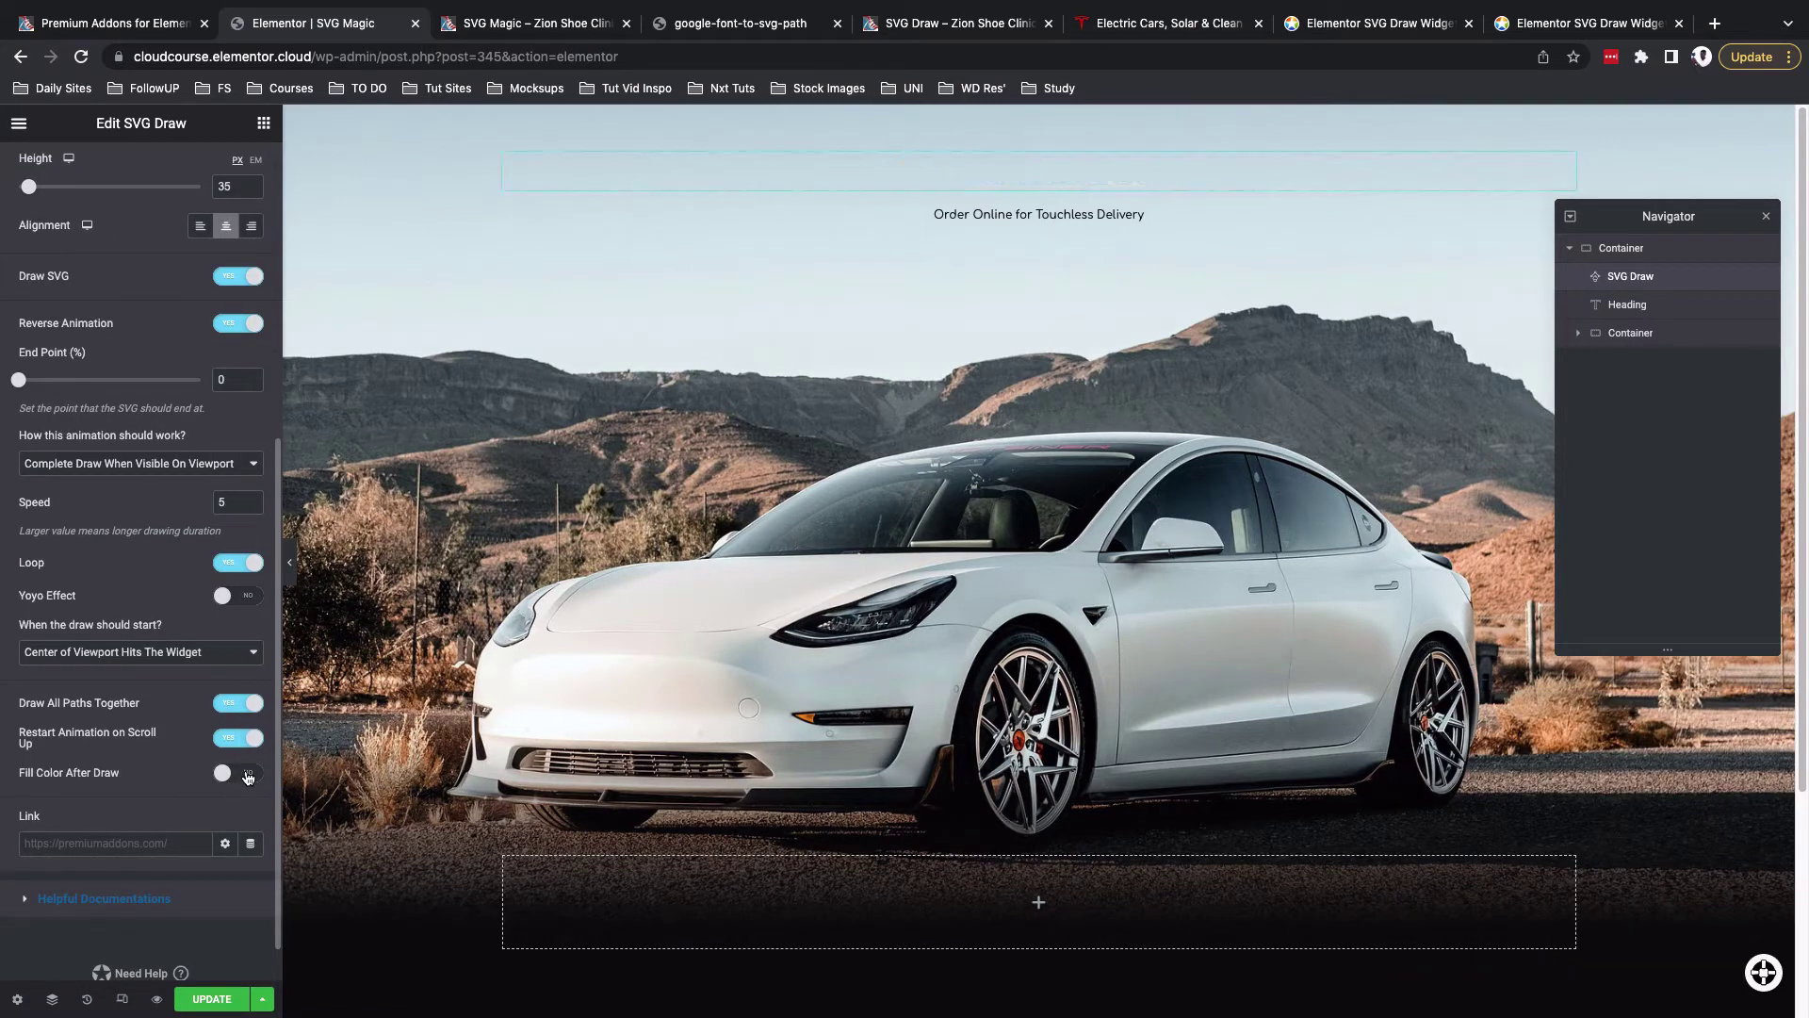
Set the Tesla Model 3 SVG's stroke color to the global Primary color
{"action": "scroll", "coordinate": [142, 725], "scroll_direction": "up", "scroll_amount": 5}
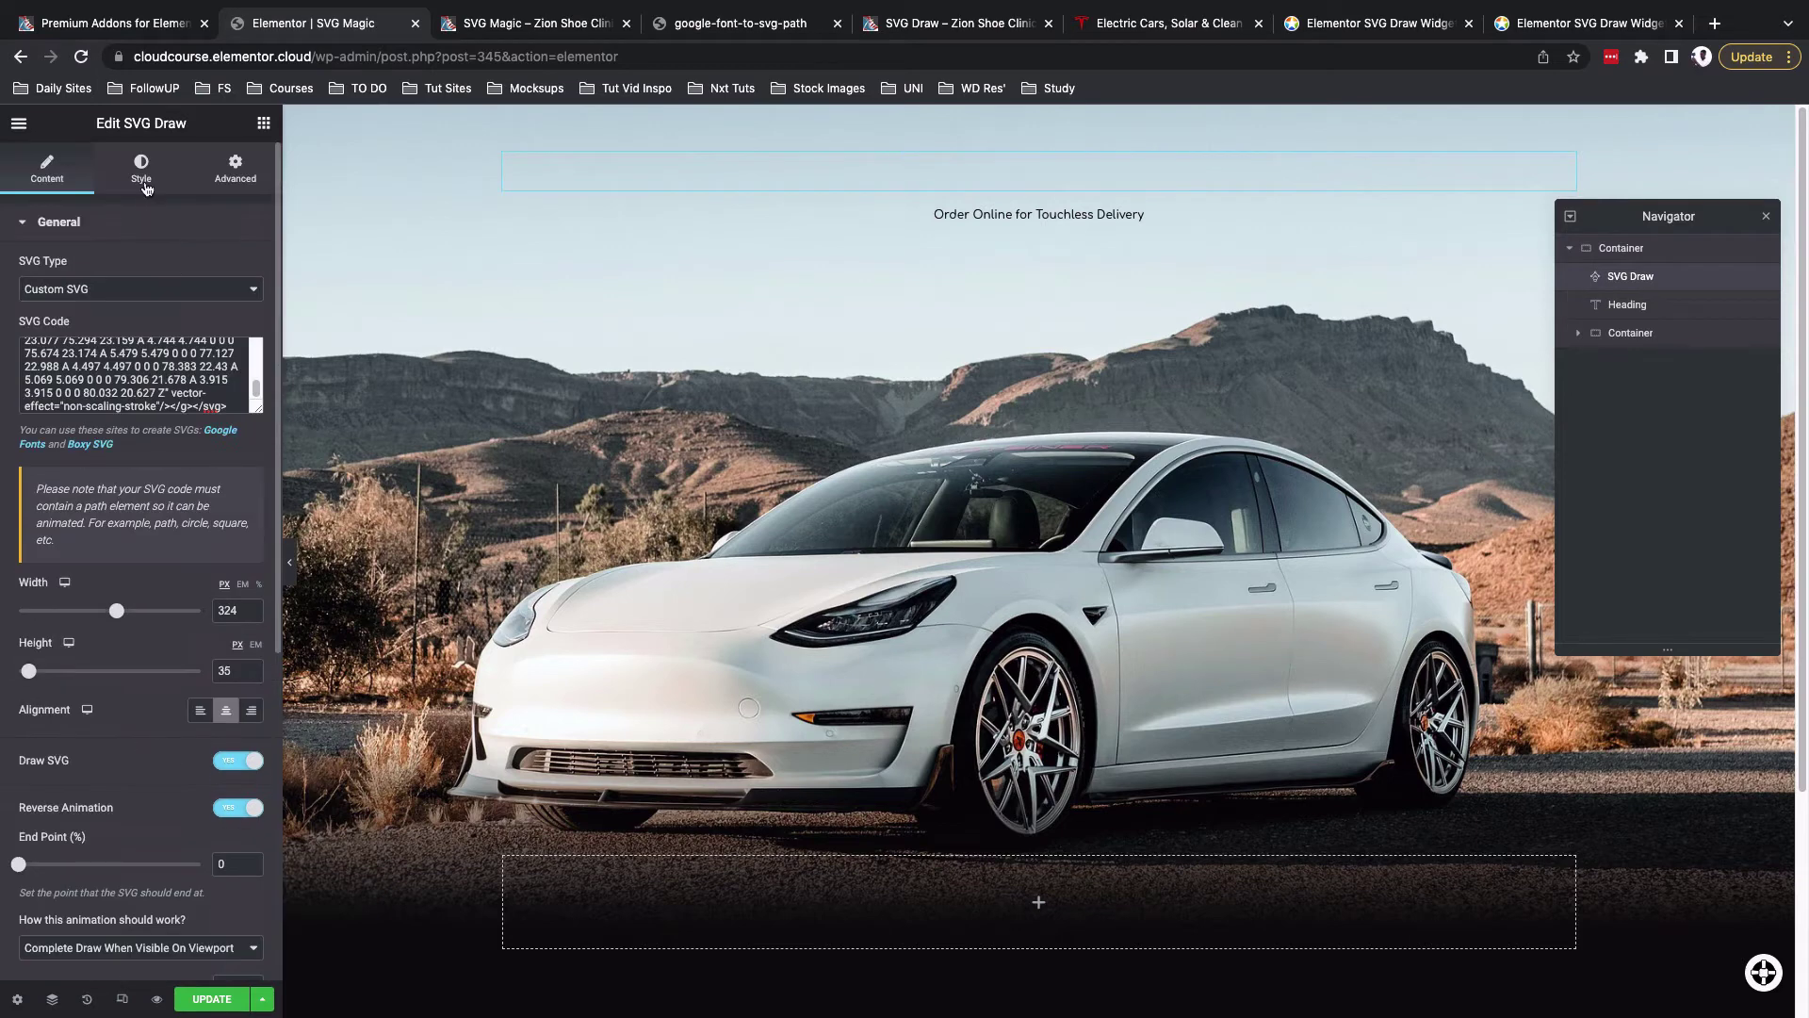
{"action": "left_click", "coordinate": [141, 174]}
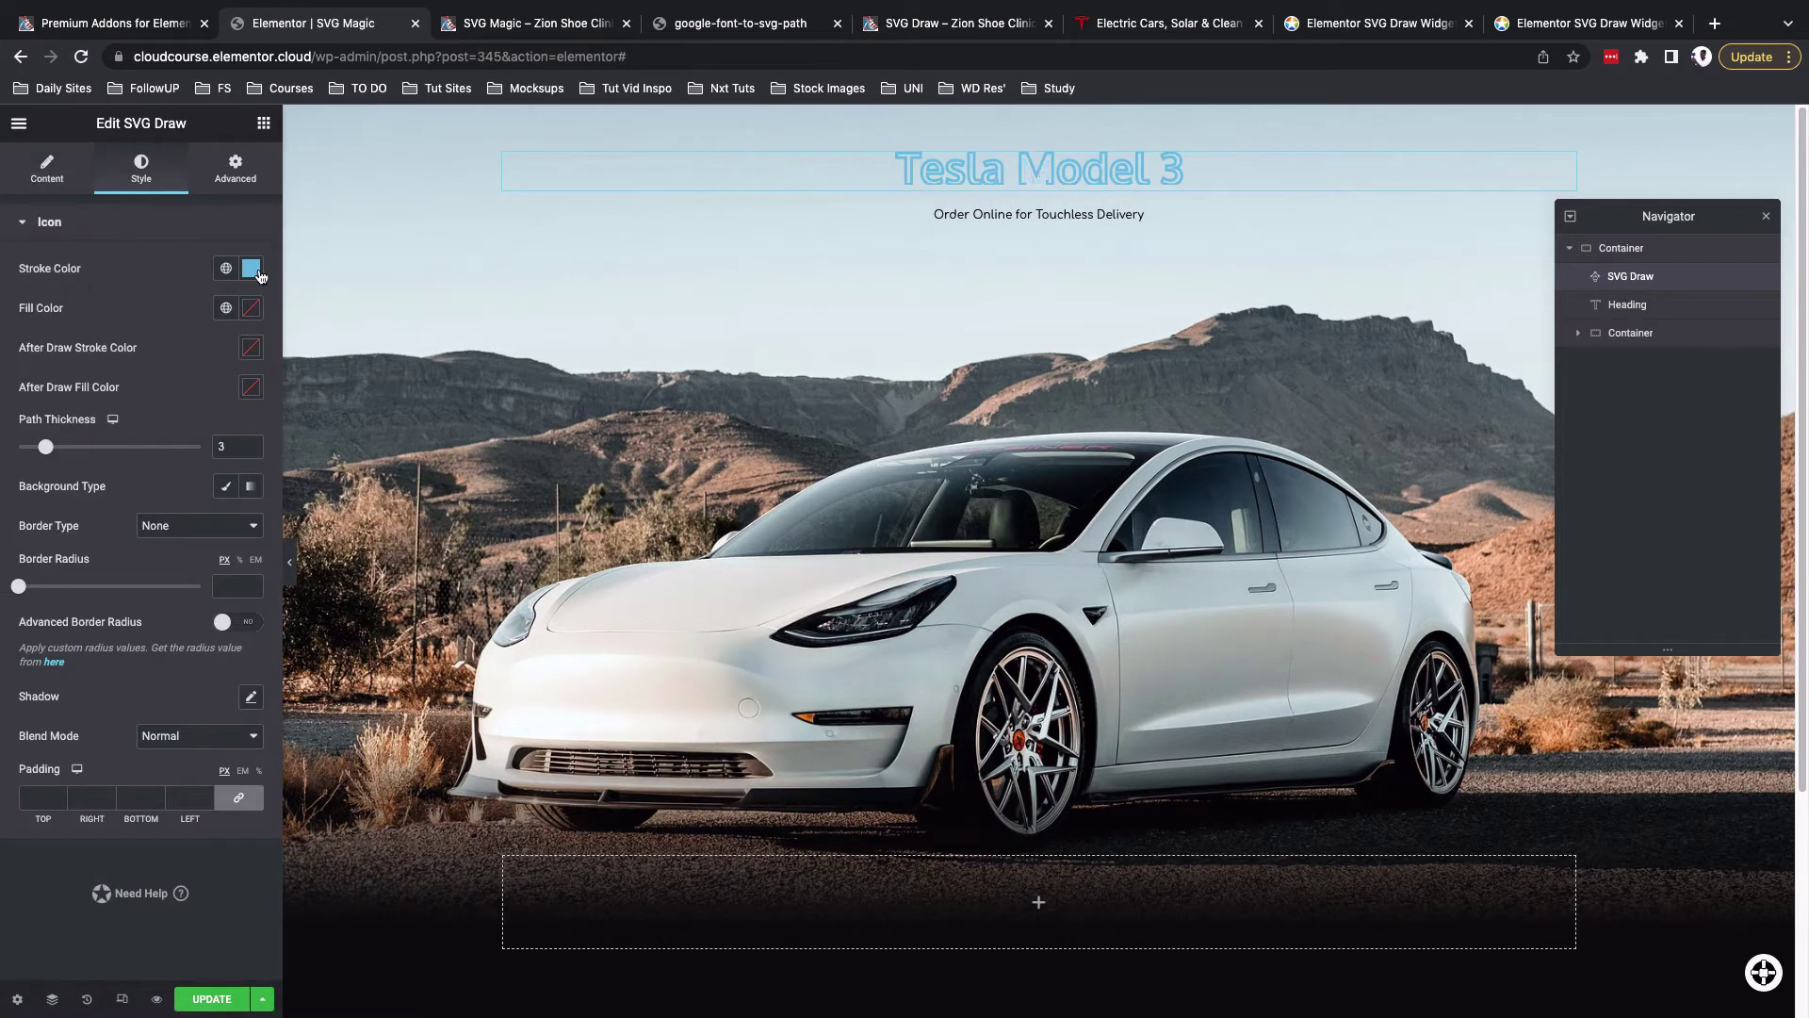
{"action": "left_click", "coordinate": [227, 269]}
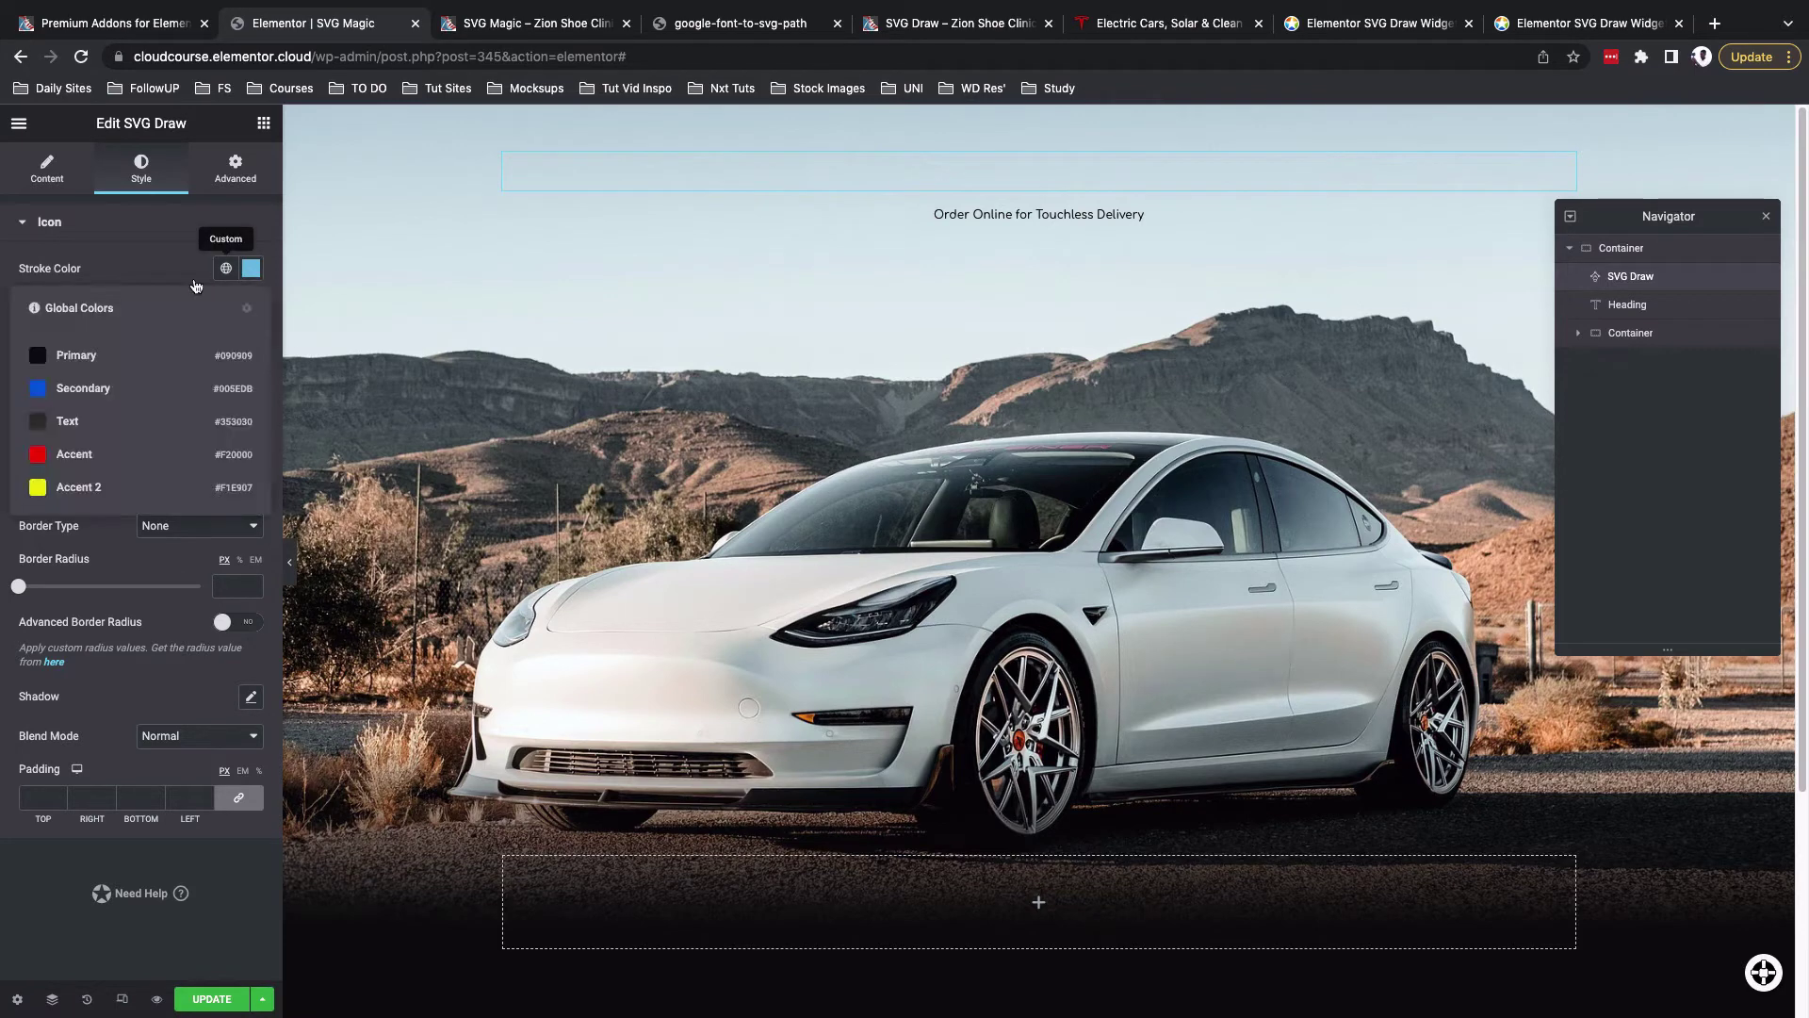
{"action": "left_click", "coordinate": [103, 355]}
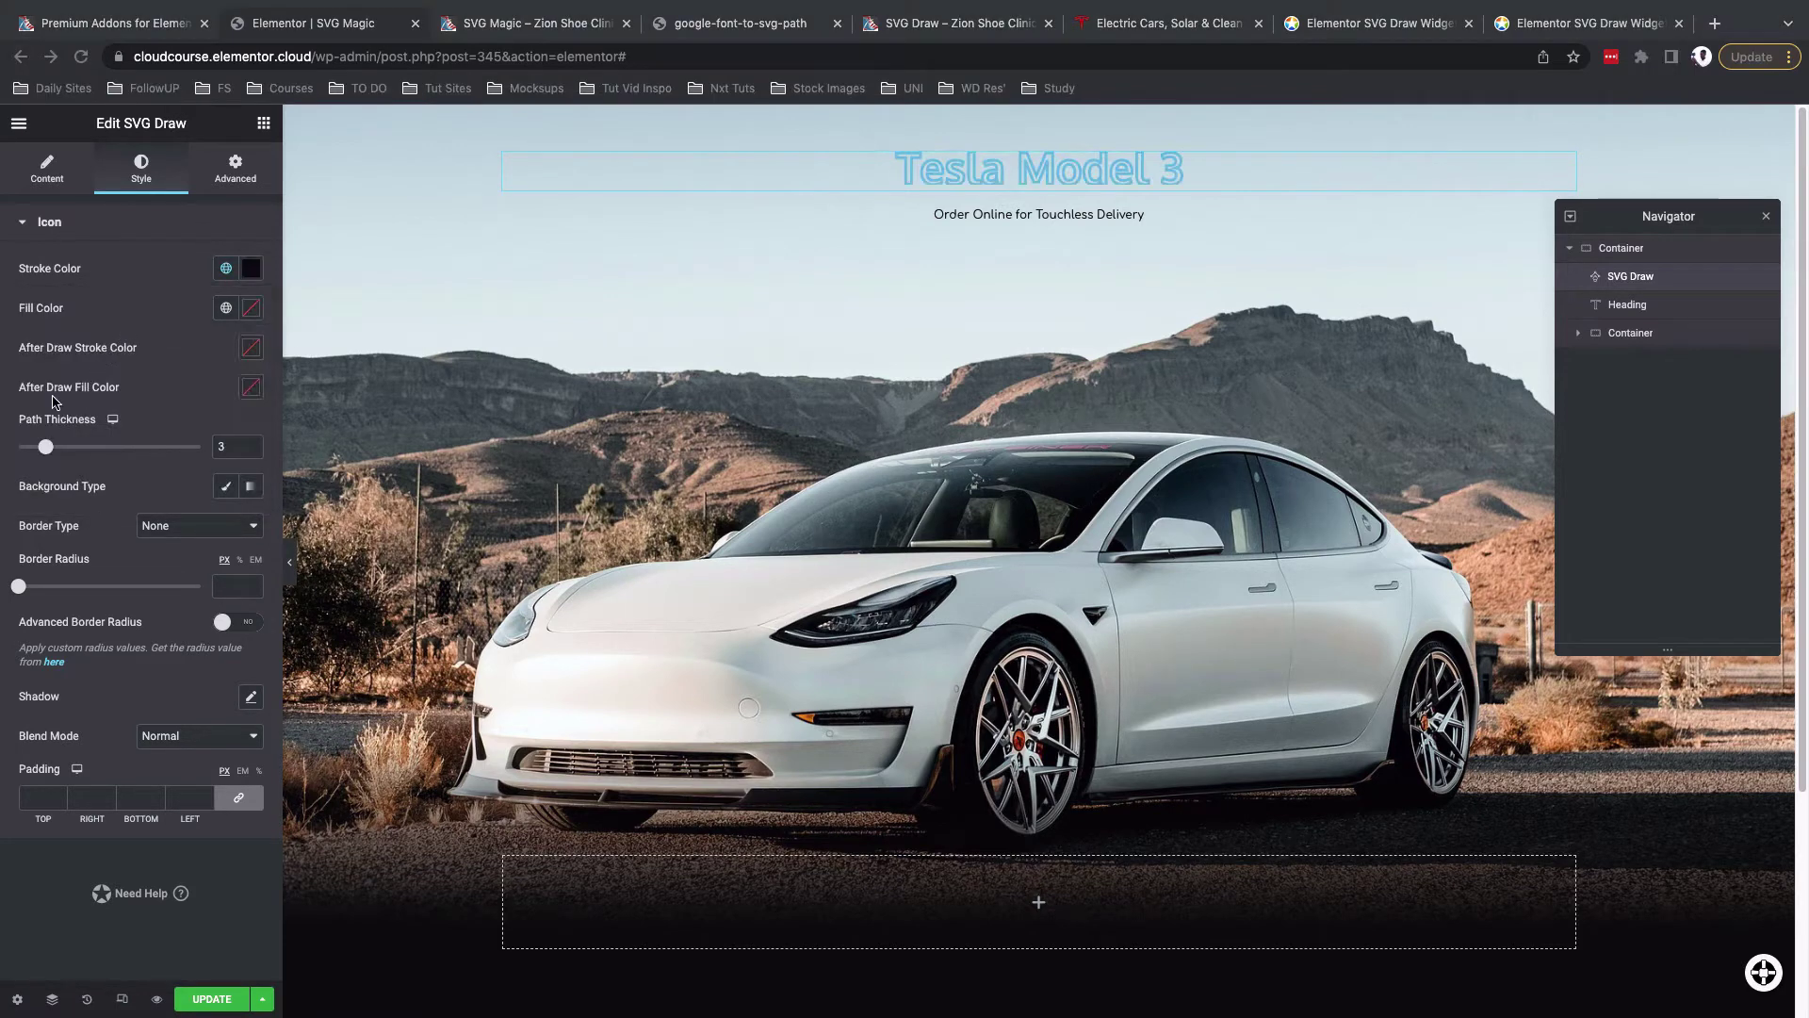
Set the Tesla Model 3 SVG's After Draw Fill Color to black, #000000
{"action": "left_click", "coordinate": [250, 389]}
{"action": "left_click_drag", "start_coordinate": [137, 611], "coordinate": [13, 634]}
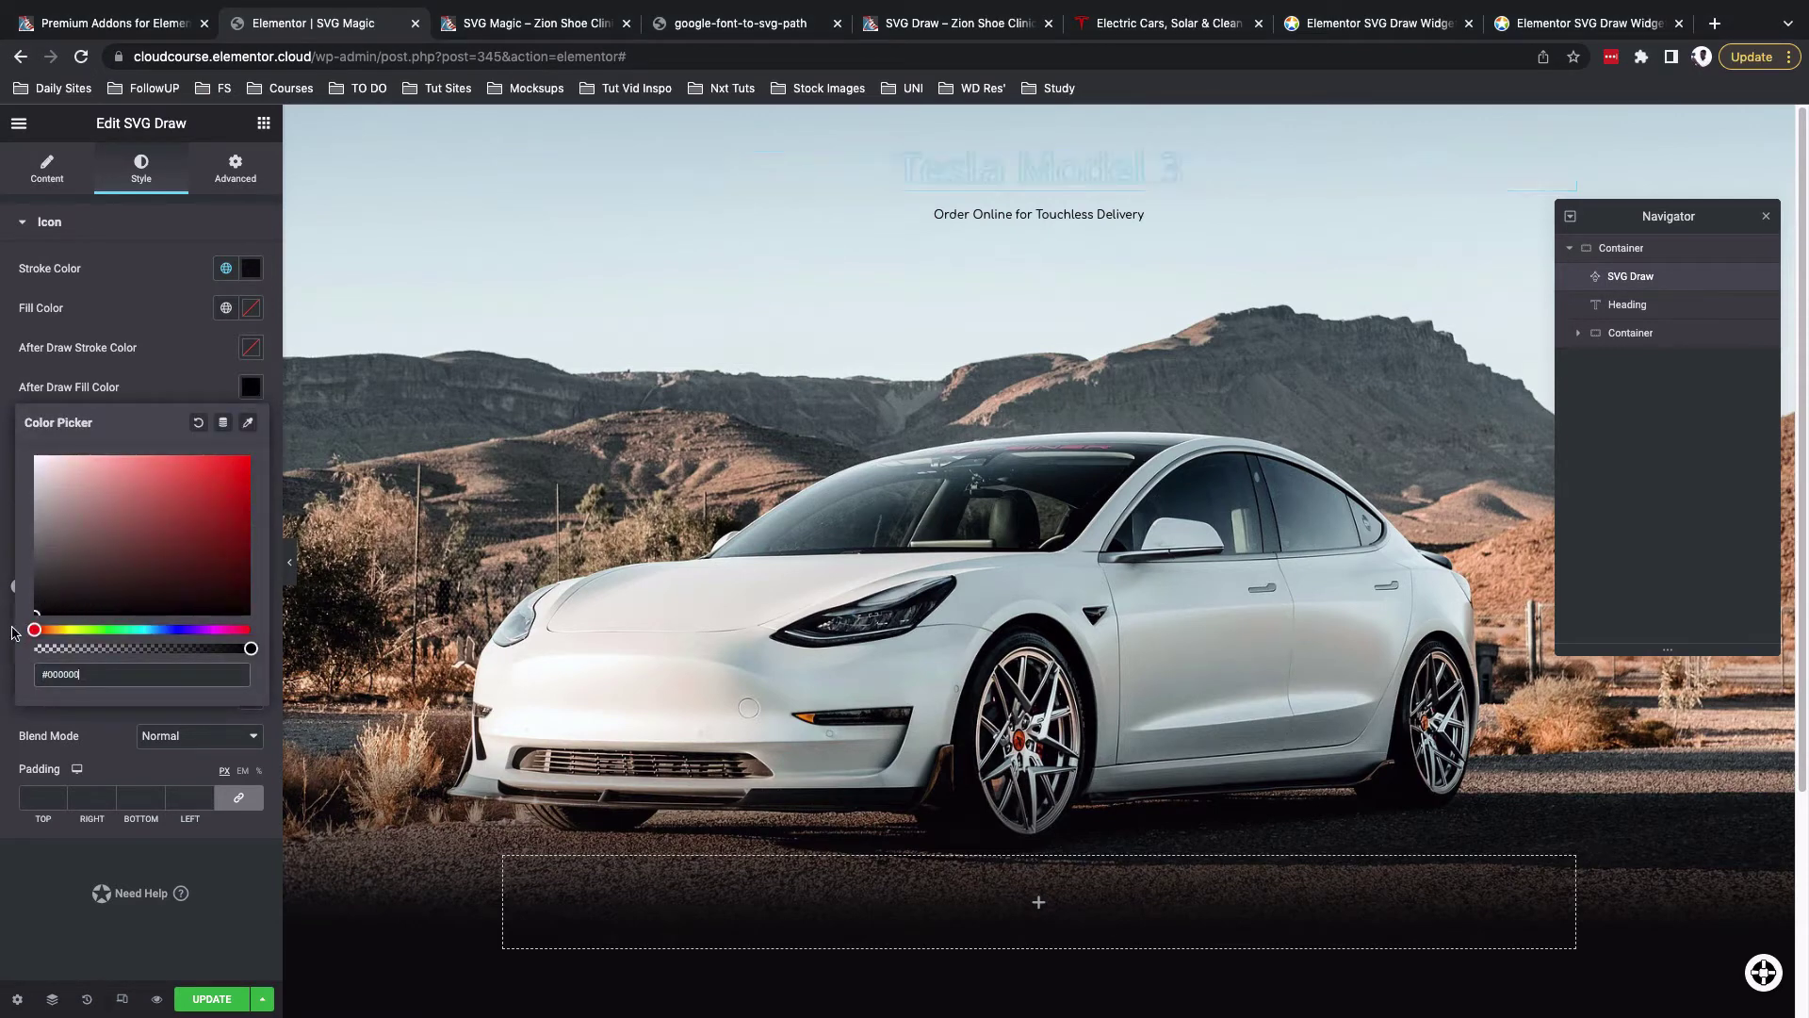
{"action": "left_click", "coordinate": [156, 392]}
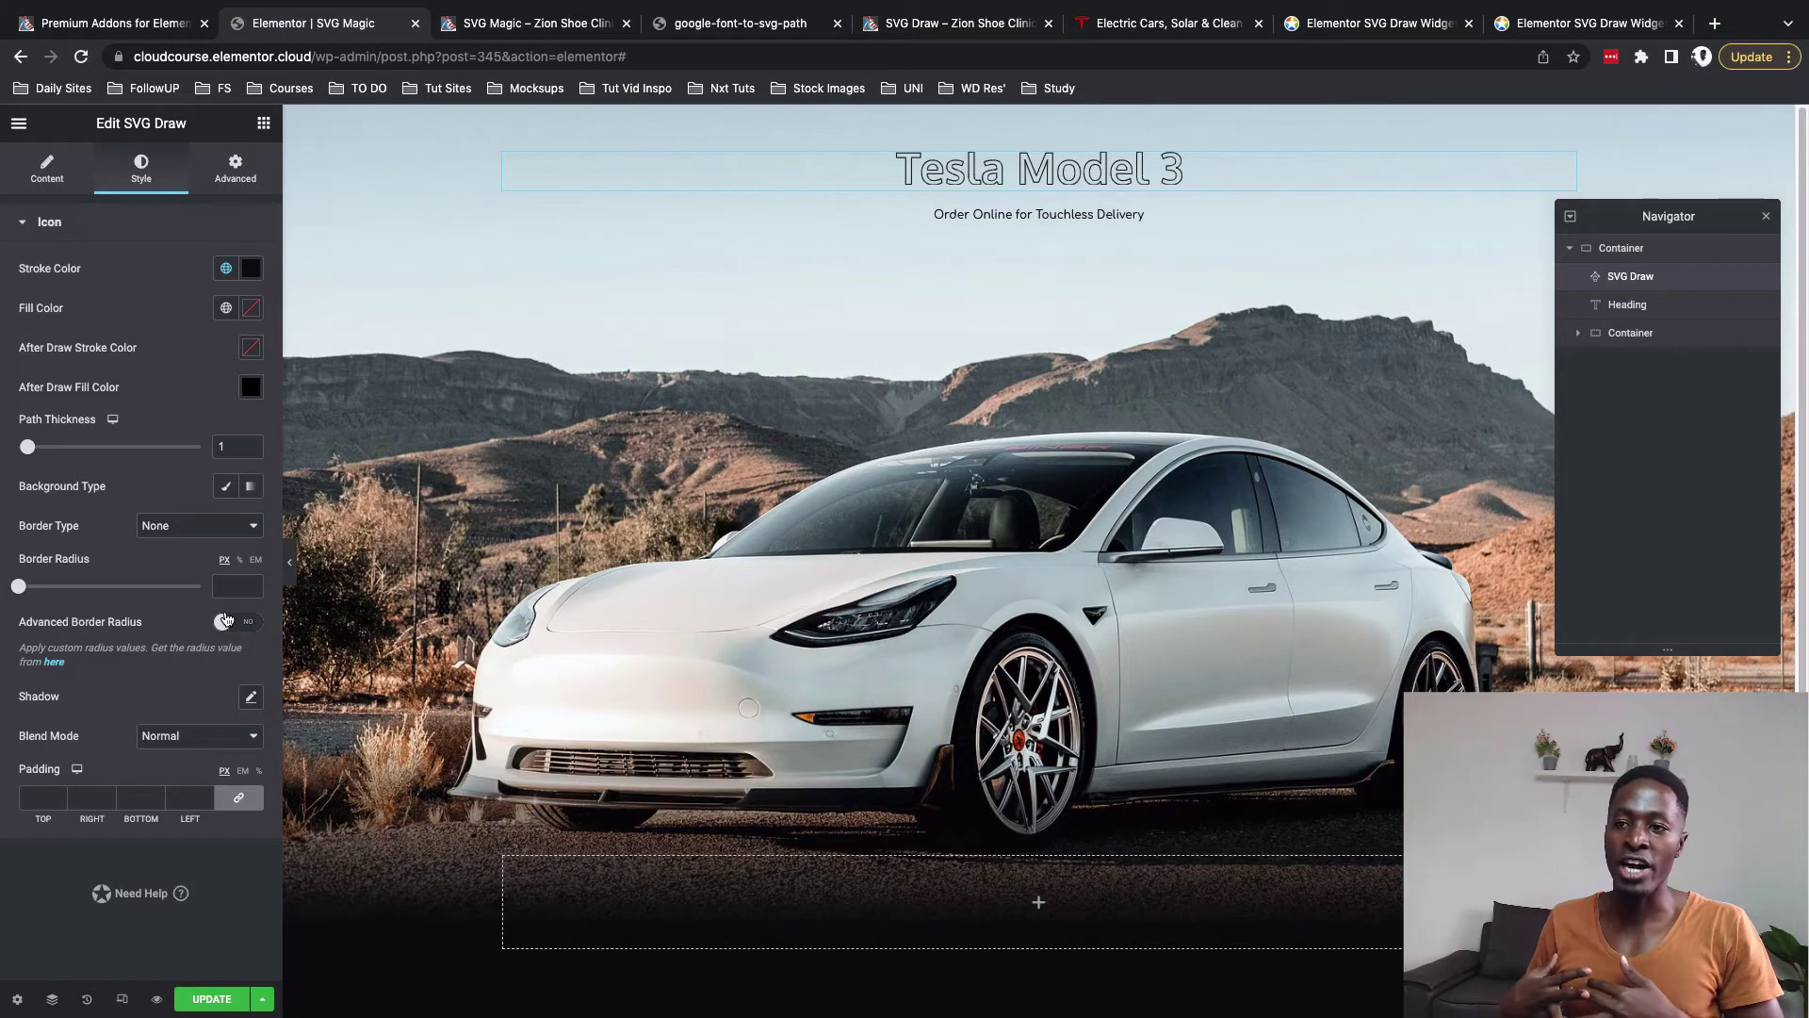
Find the Premium Addons Button widget and add it to the empty inner container below the car
{"action": "left_click", "coordinate": [263, 124]}
{"action": "type", "text": "butt"}
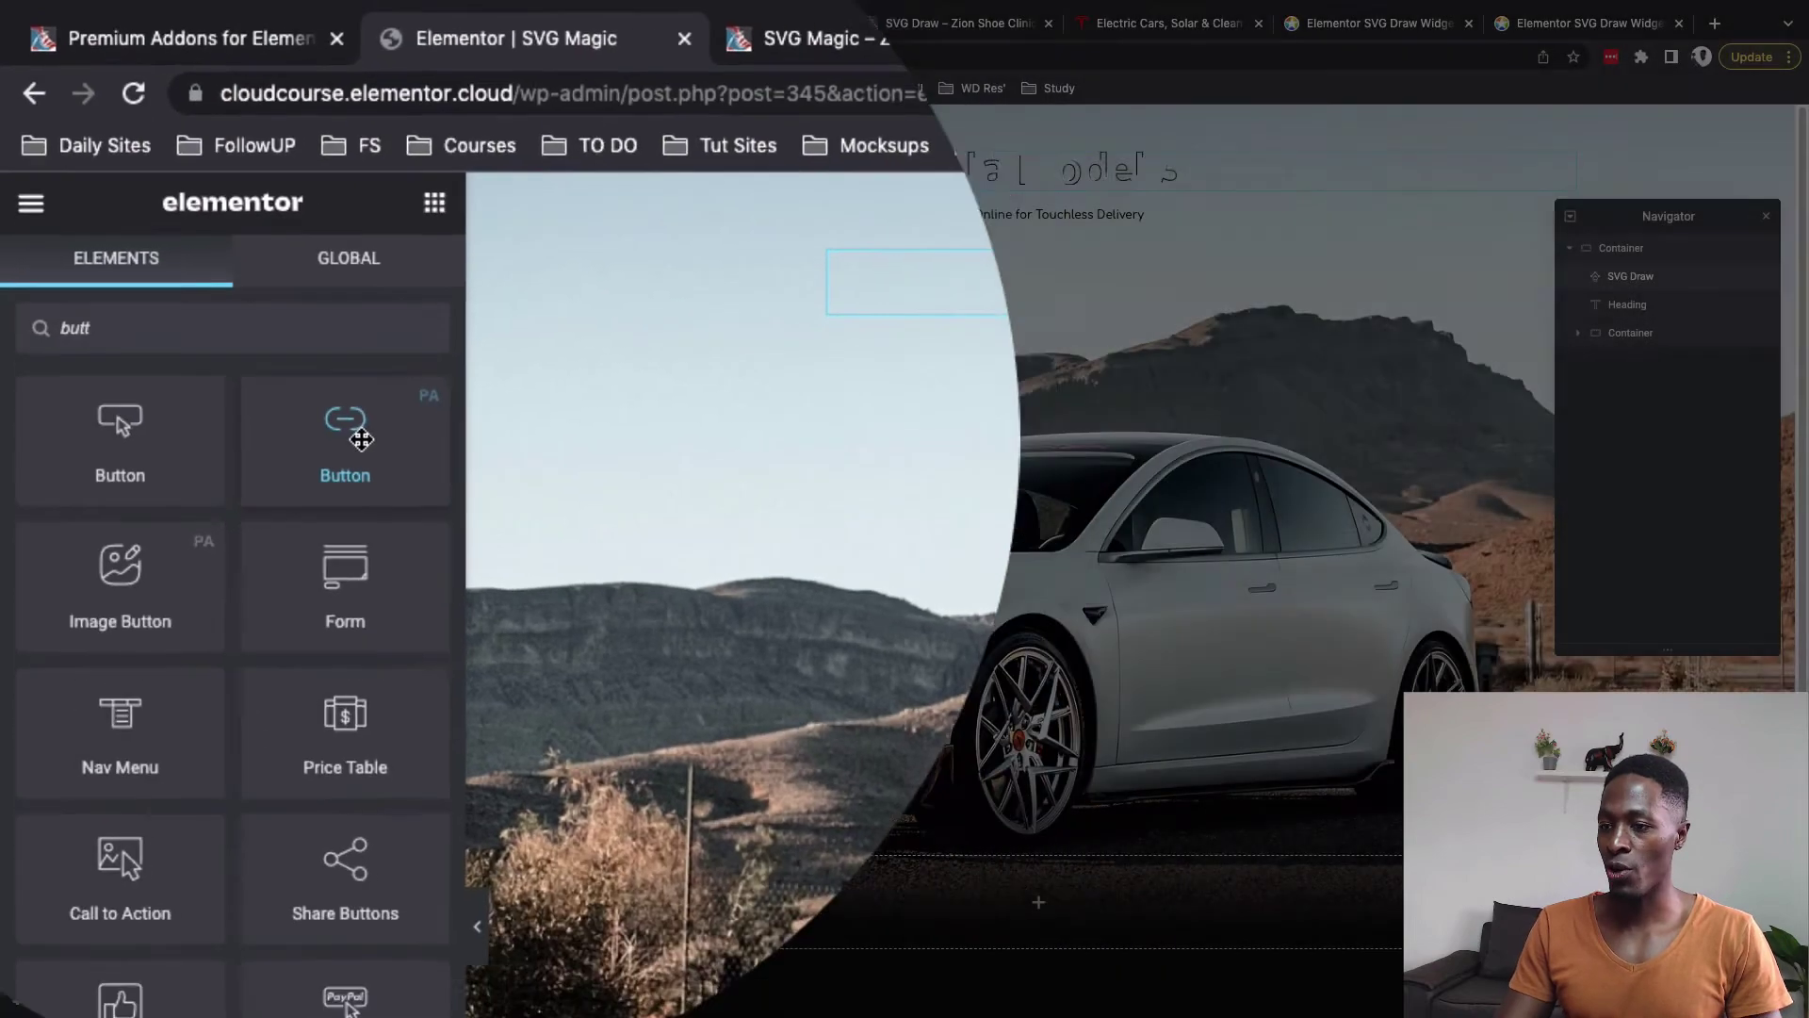
{"action": "left_click_drag", "start_coordinate": [433, 510], "coordinate": [650, 901]}
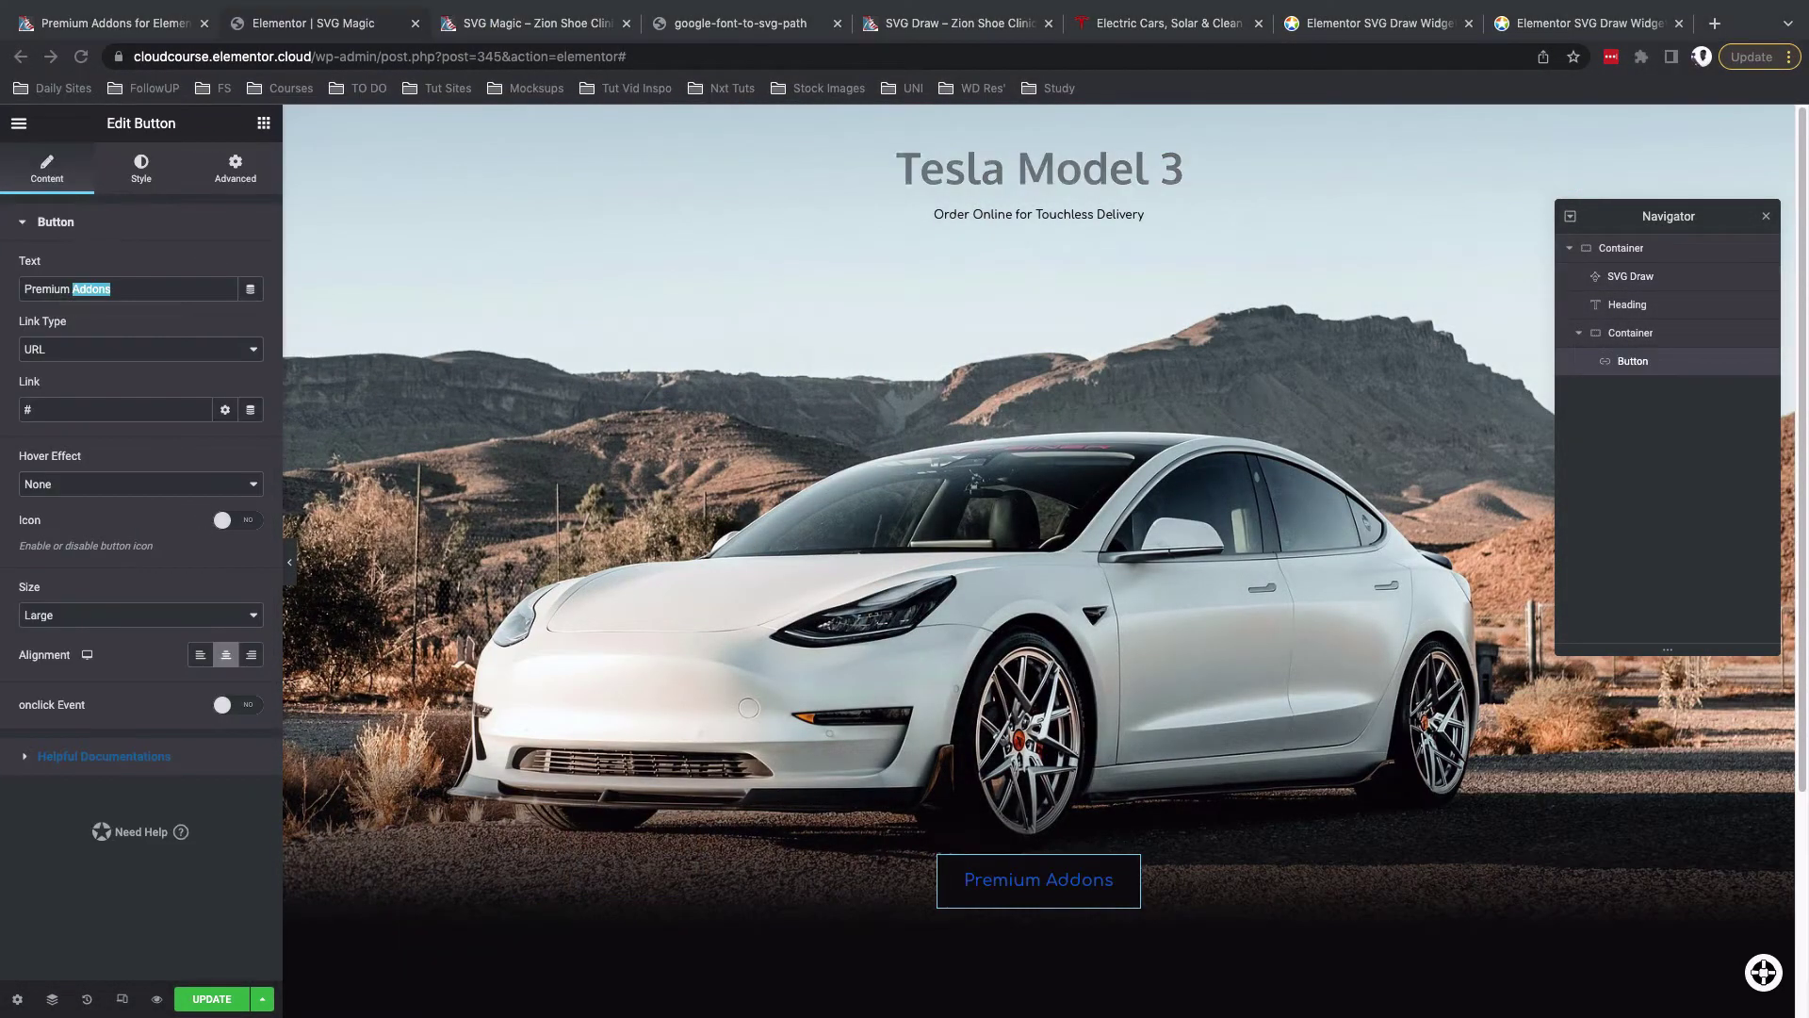
Change the button text to "Custom Order" and keep its link type as URL
{"action": "triple_click", "coordinate": [120, 288]}
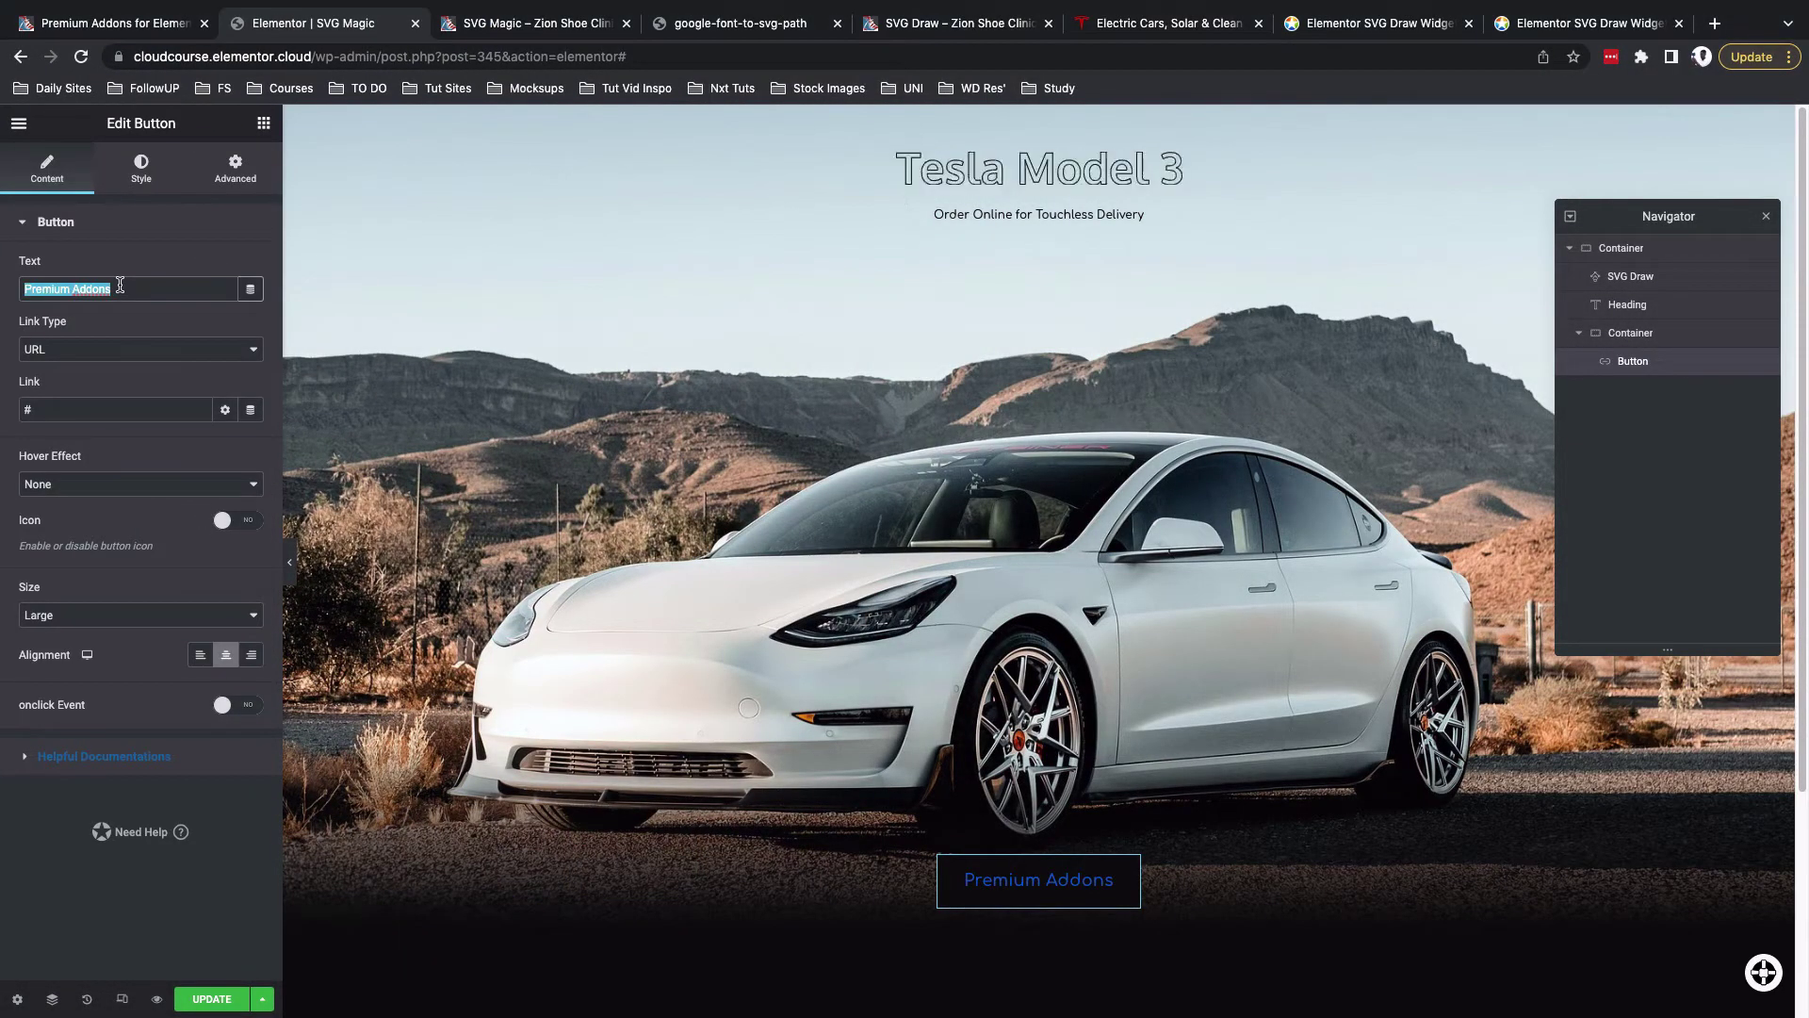
{"action": "type", "text": "Custom "}
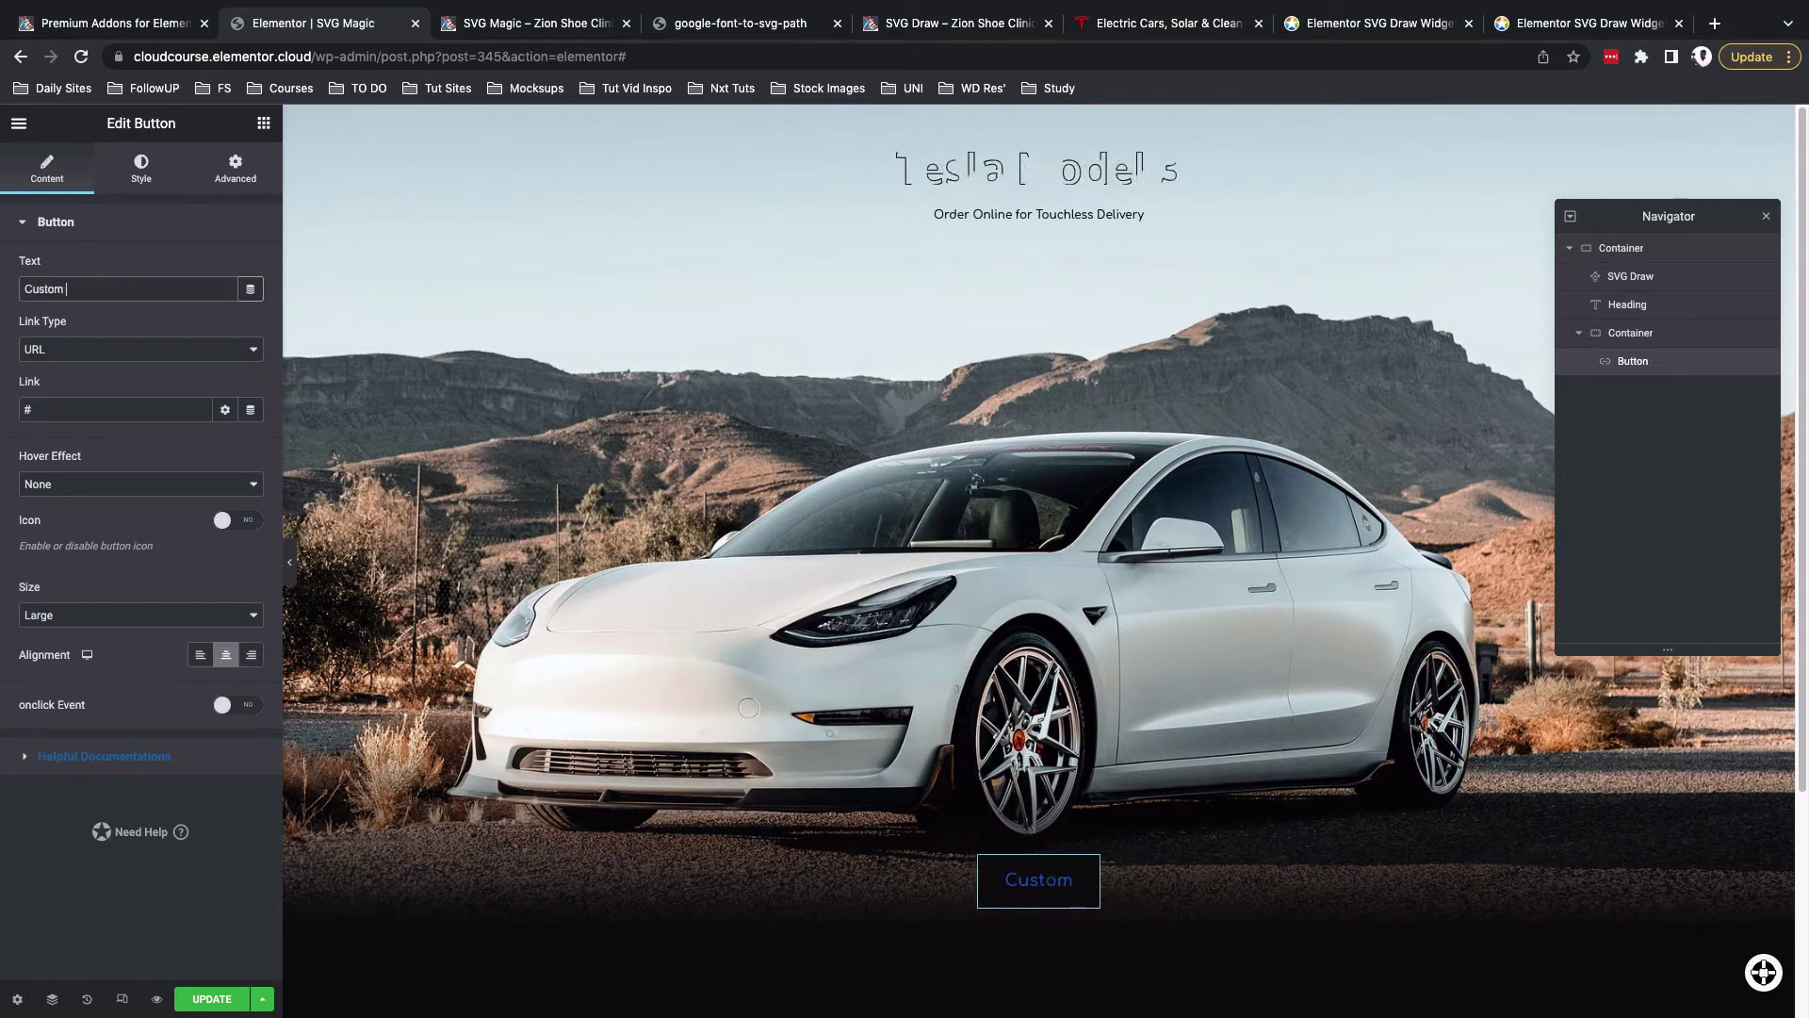
{"action": "type", "text": "Order"}
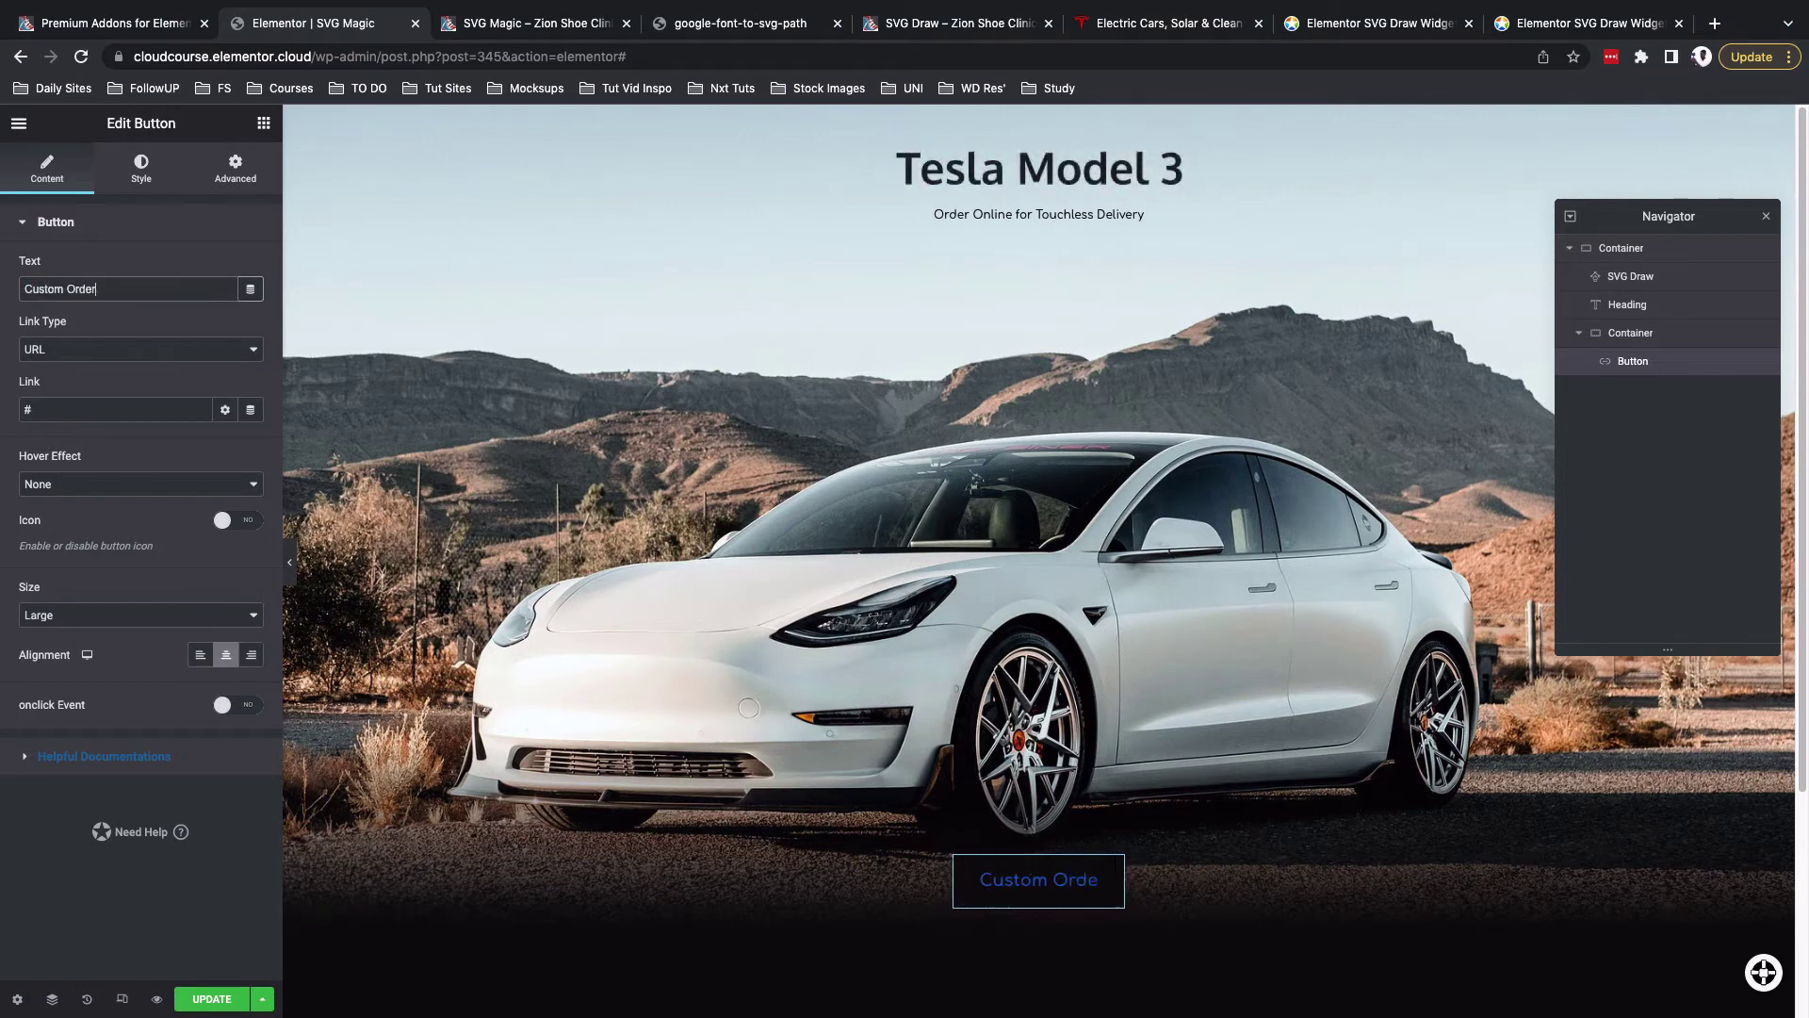
{"action": "left_click", "coordinate": [123, 354]}
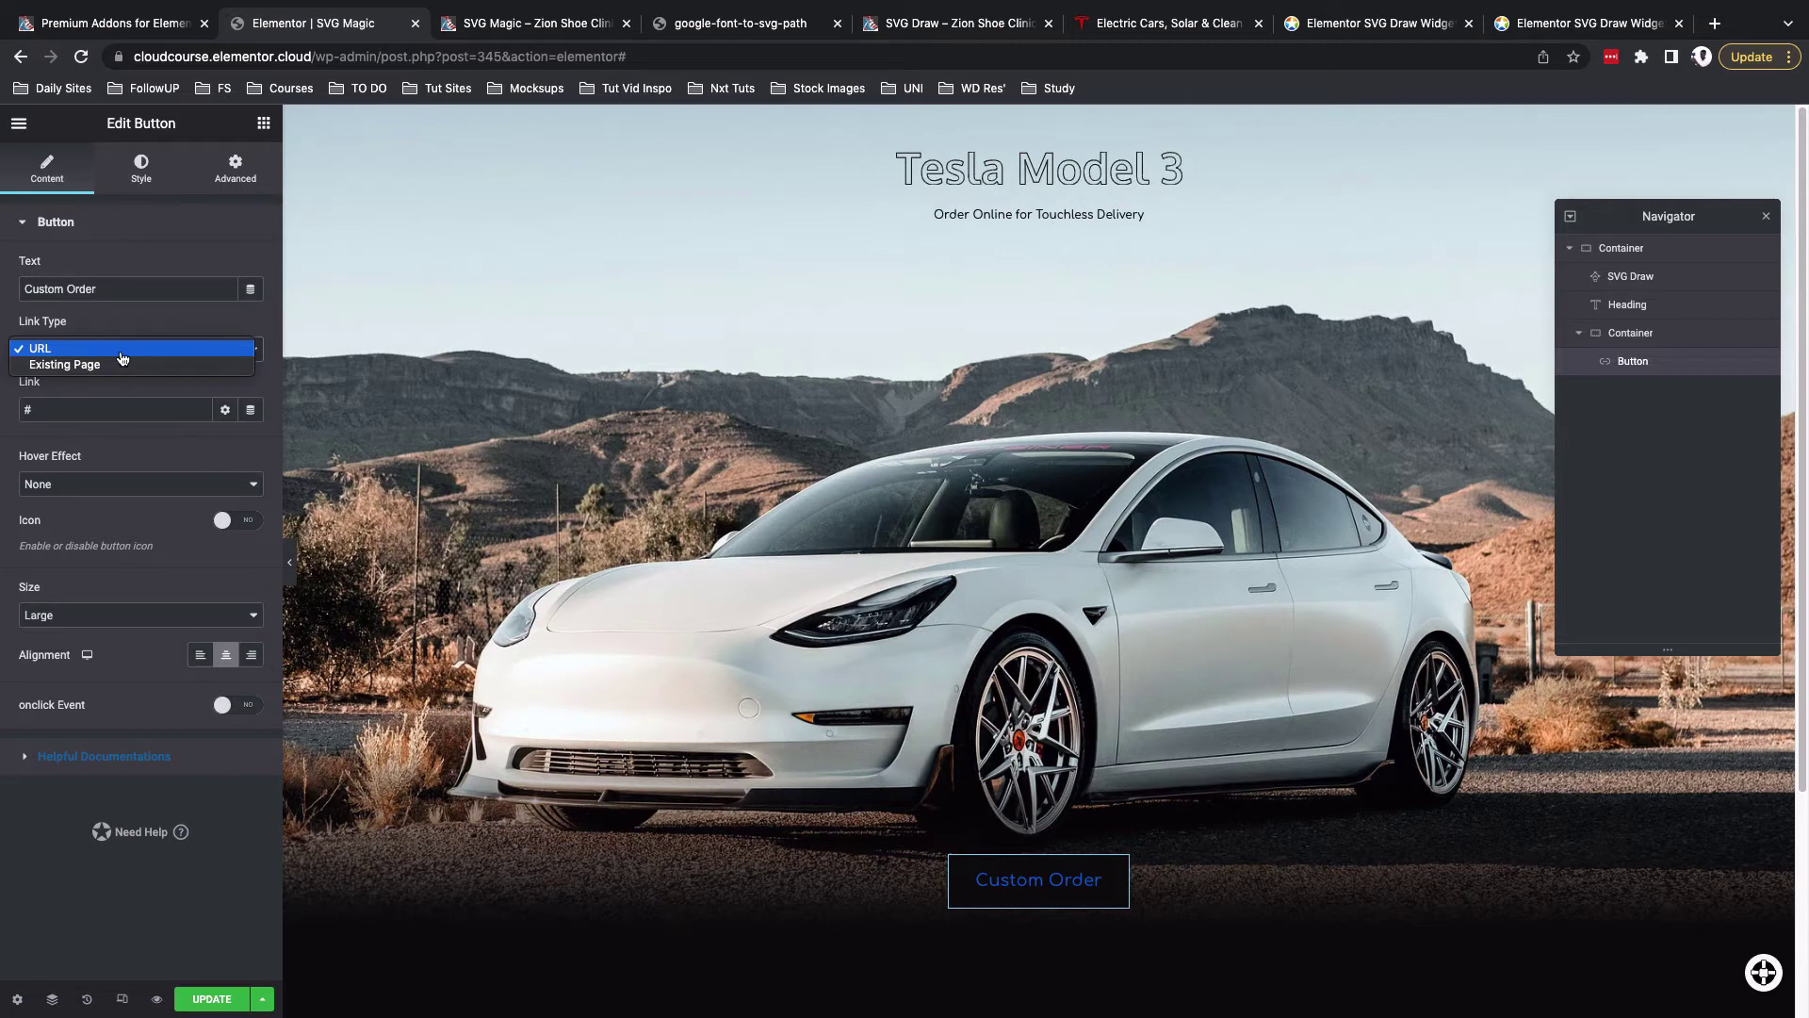
{"action": "left_click", "coordinate": [108, 409]}
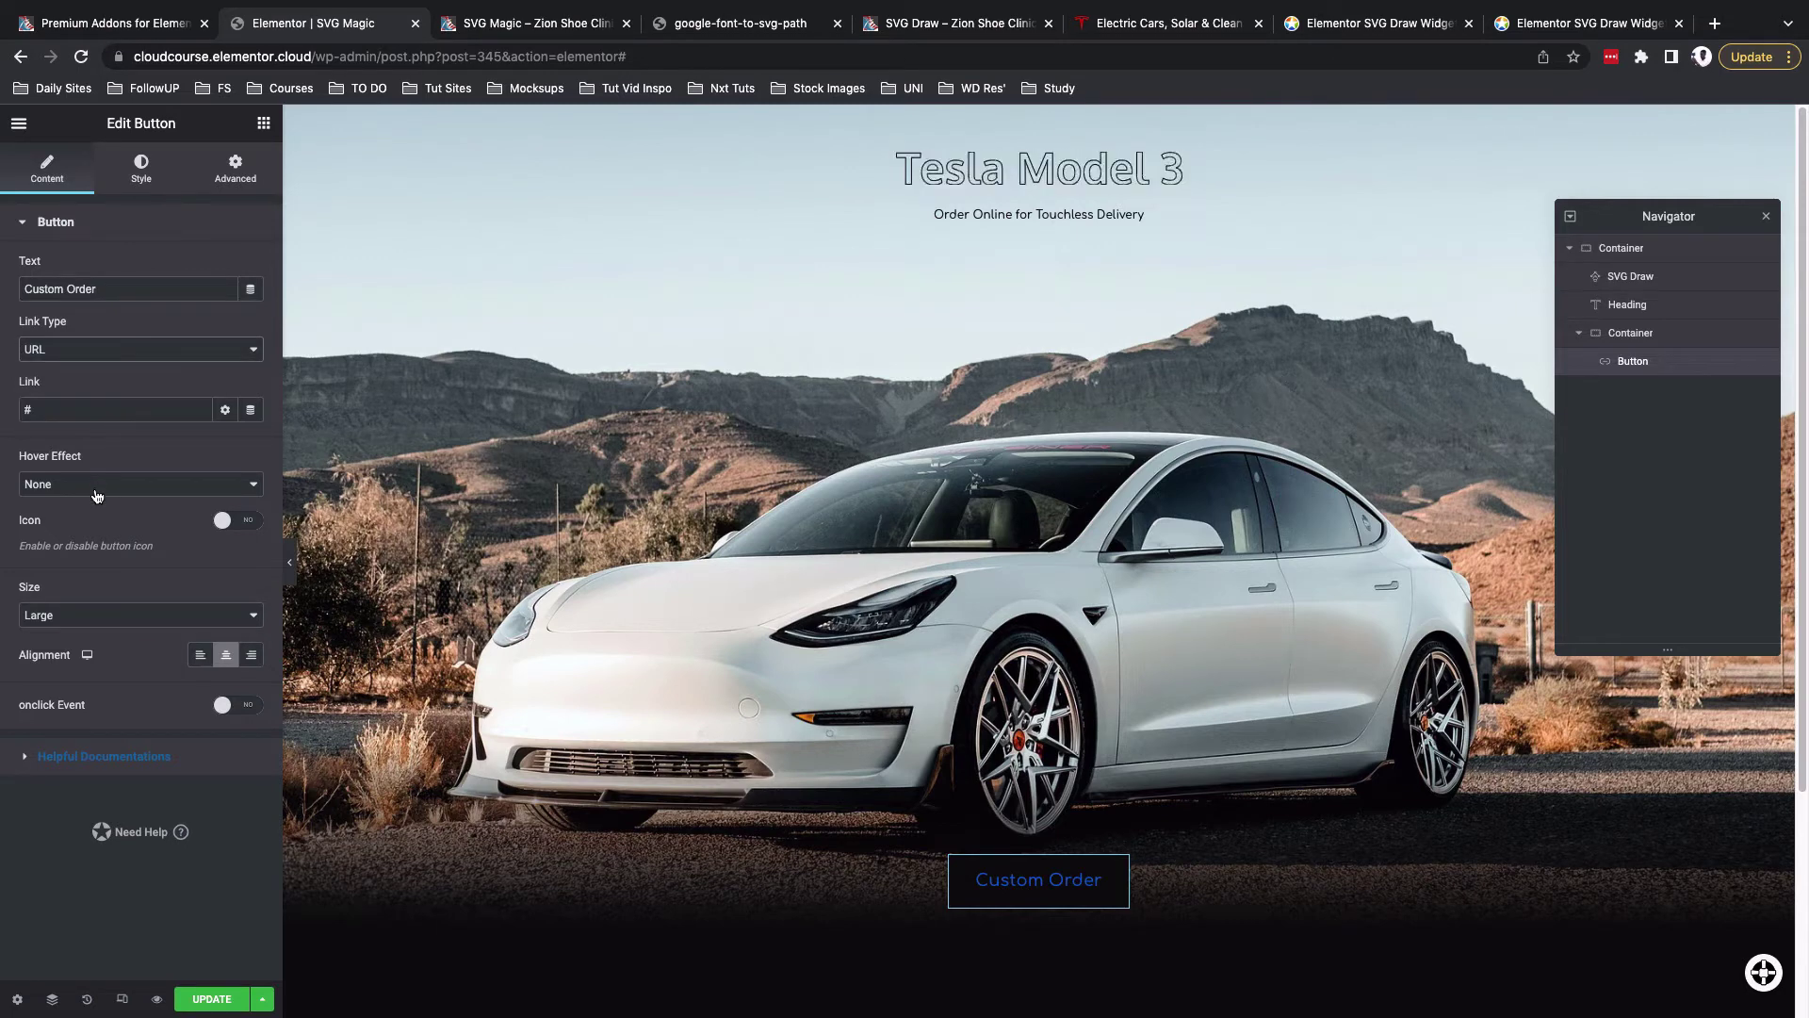
Enable an icon on the Custom Order button and insert the Paypal icon from the icon library
{"action": "left_click", "coordinate": [235, 519]}
{"action": "left_click", "coordinate": [132, 602]}
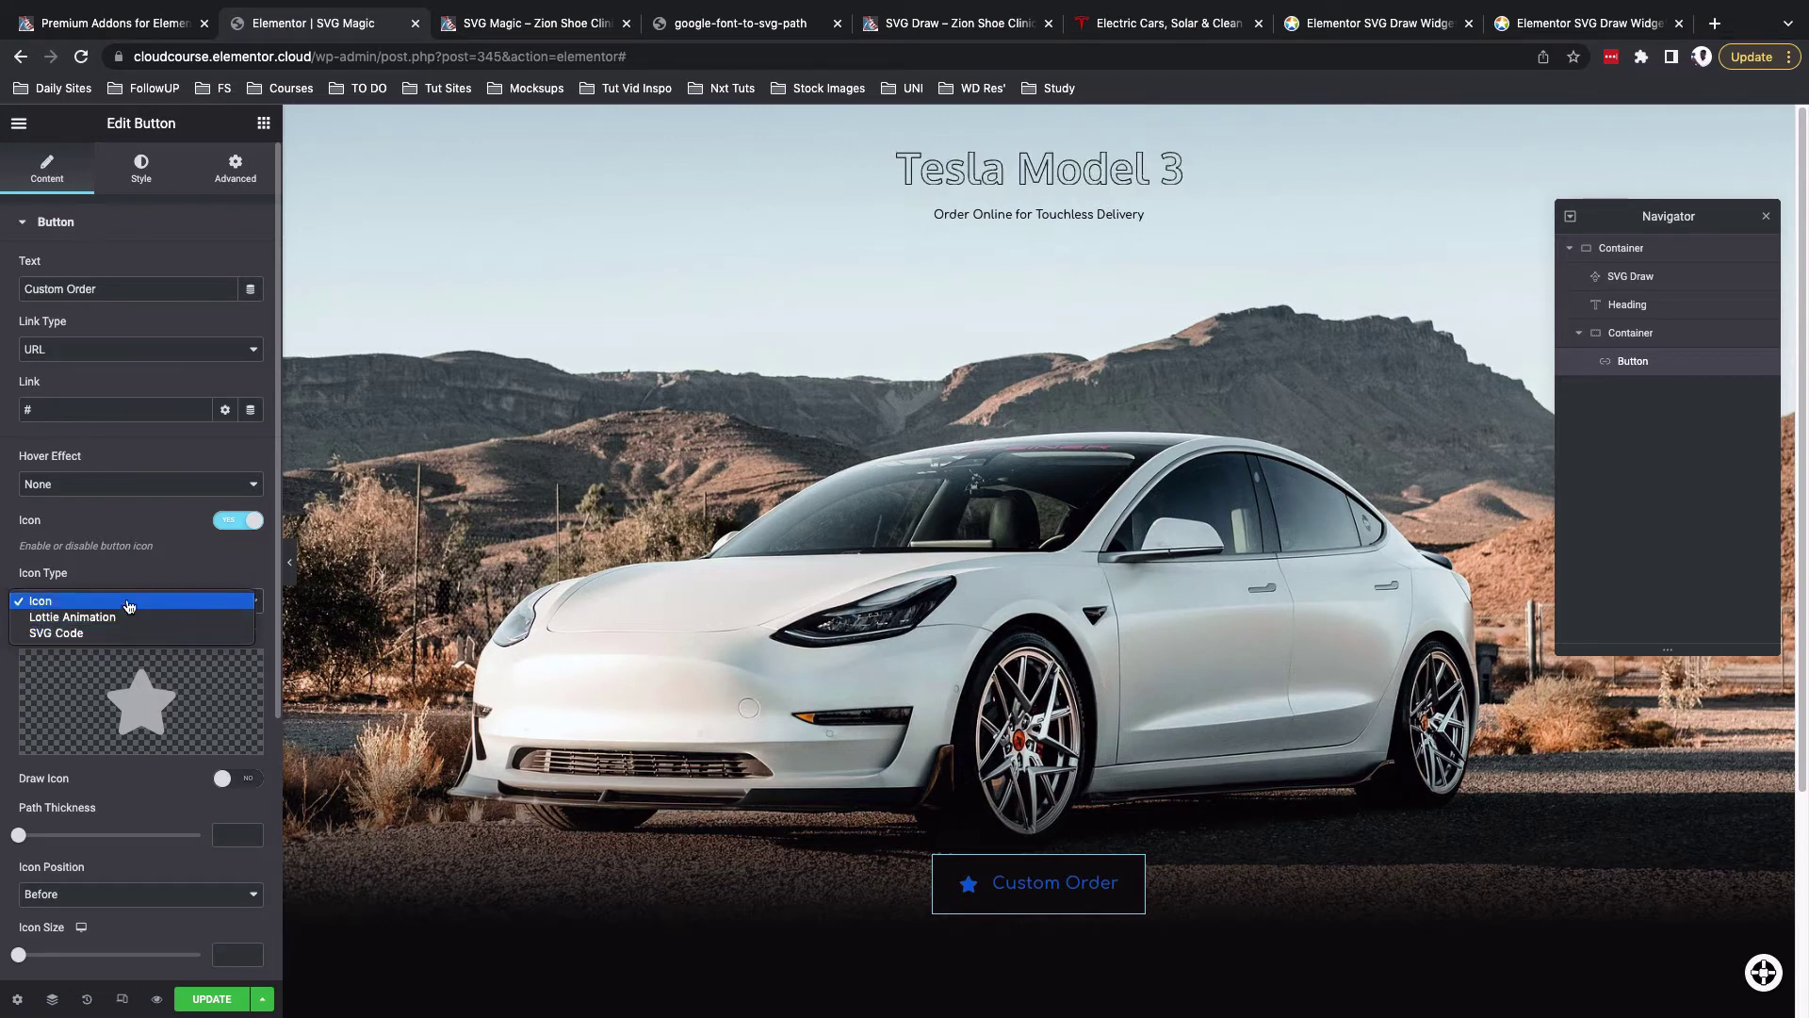
{"action": "left_click", "coordinate": [129, 604]}
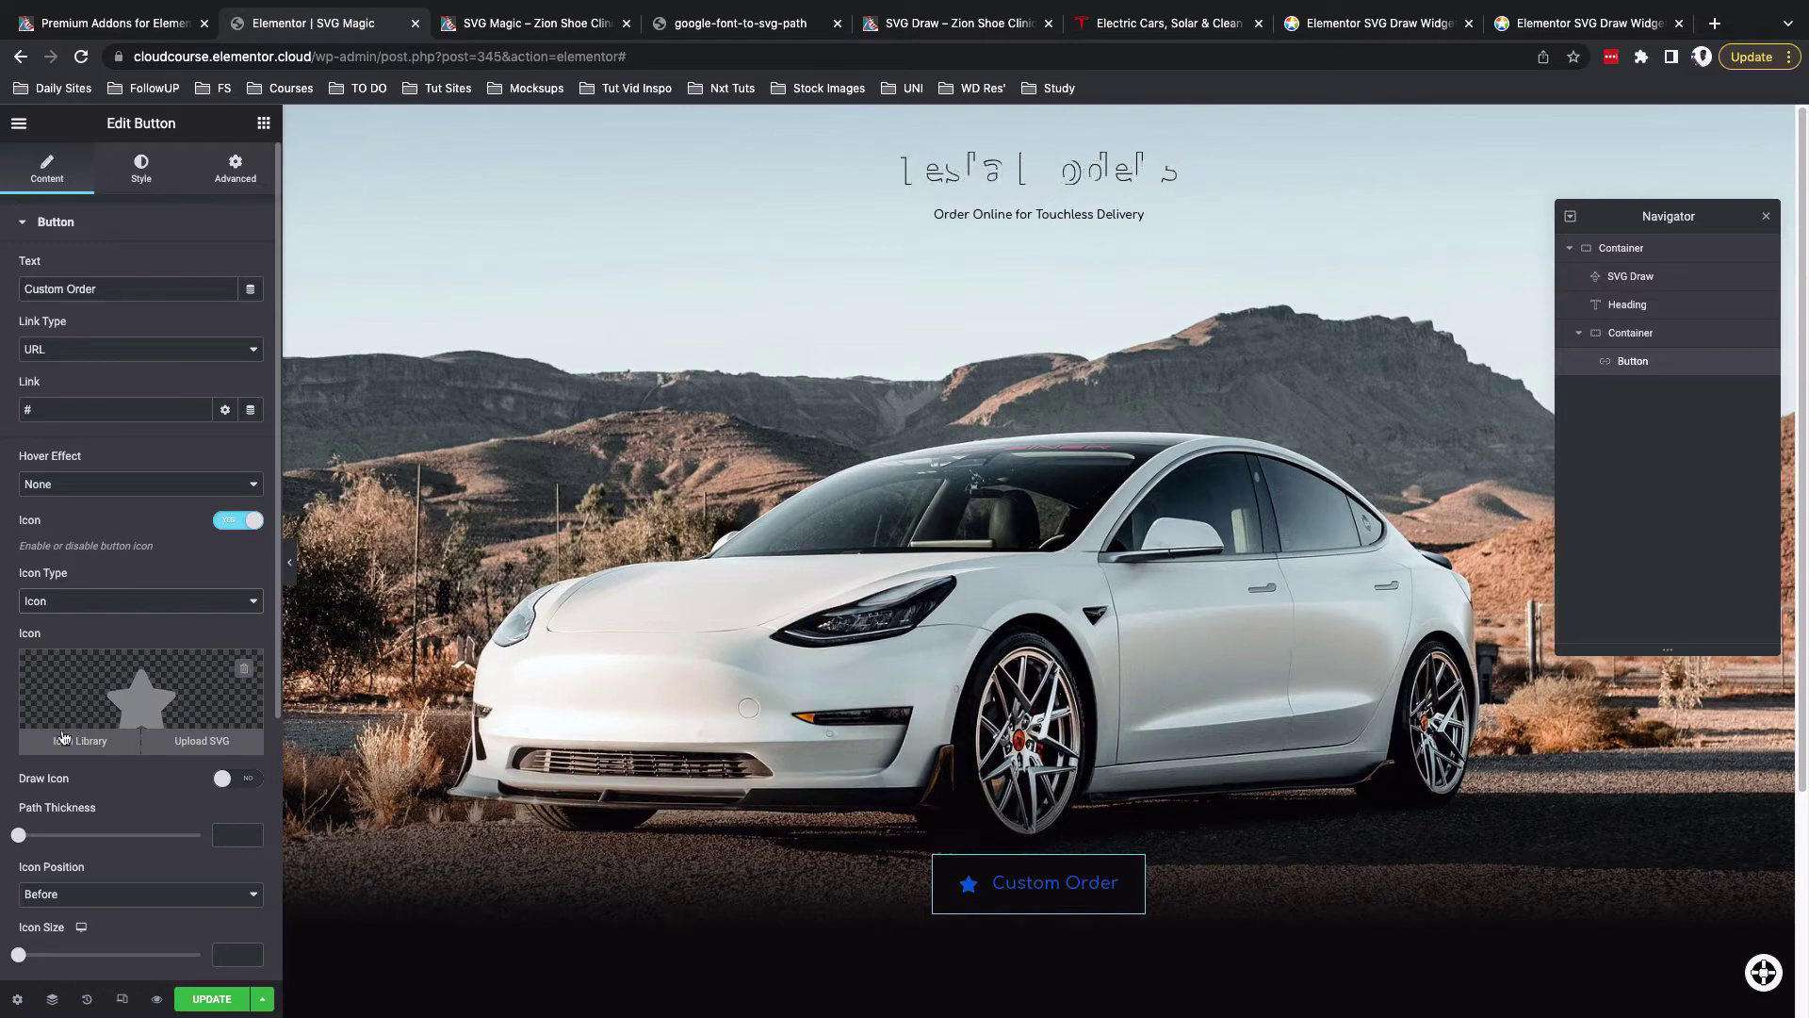
{"action": "left_click", "coordinate": [62, 737]}
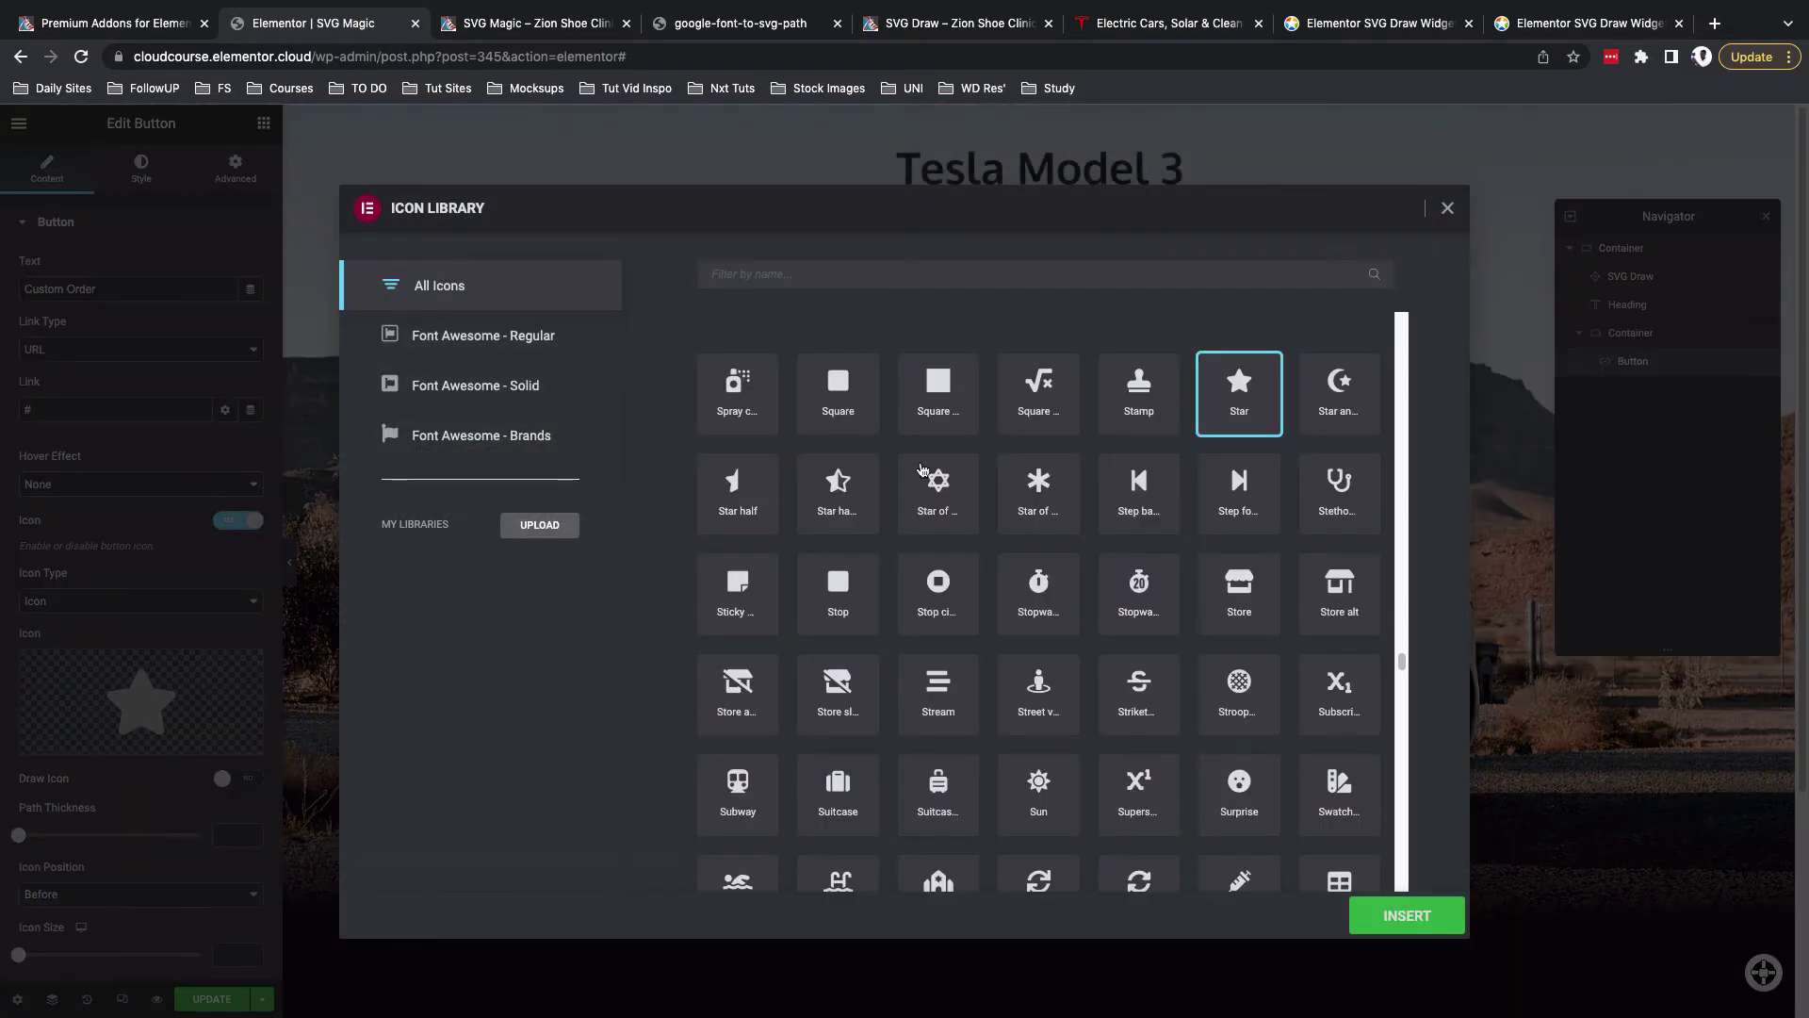
{"action": "left_click", "coordinate": [1116, 271]}
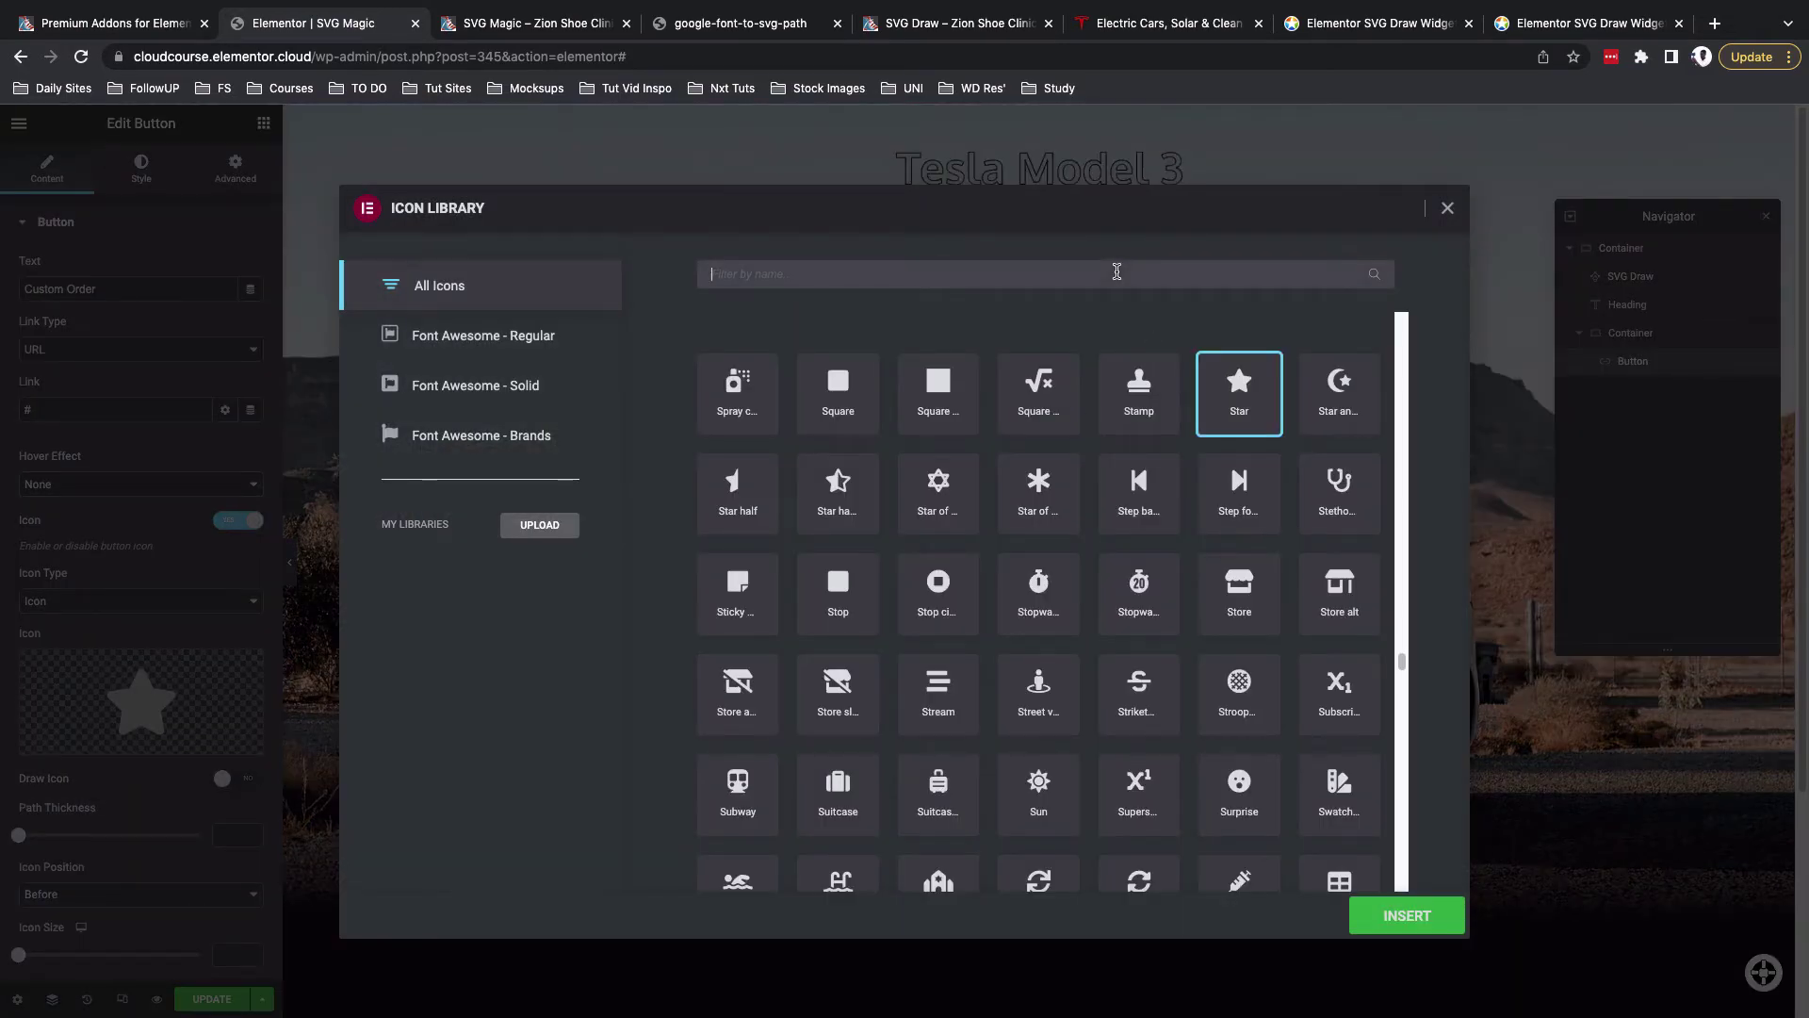
{"action": "type", "text": "payp"}
{"action": "left_click", "coordinate": [876, 407]}
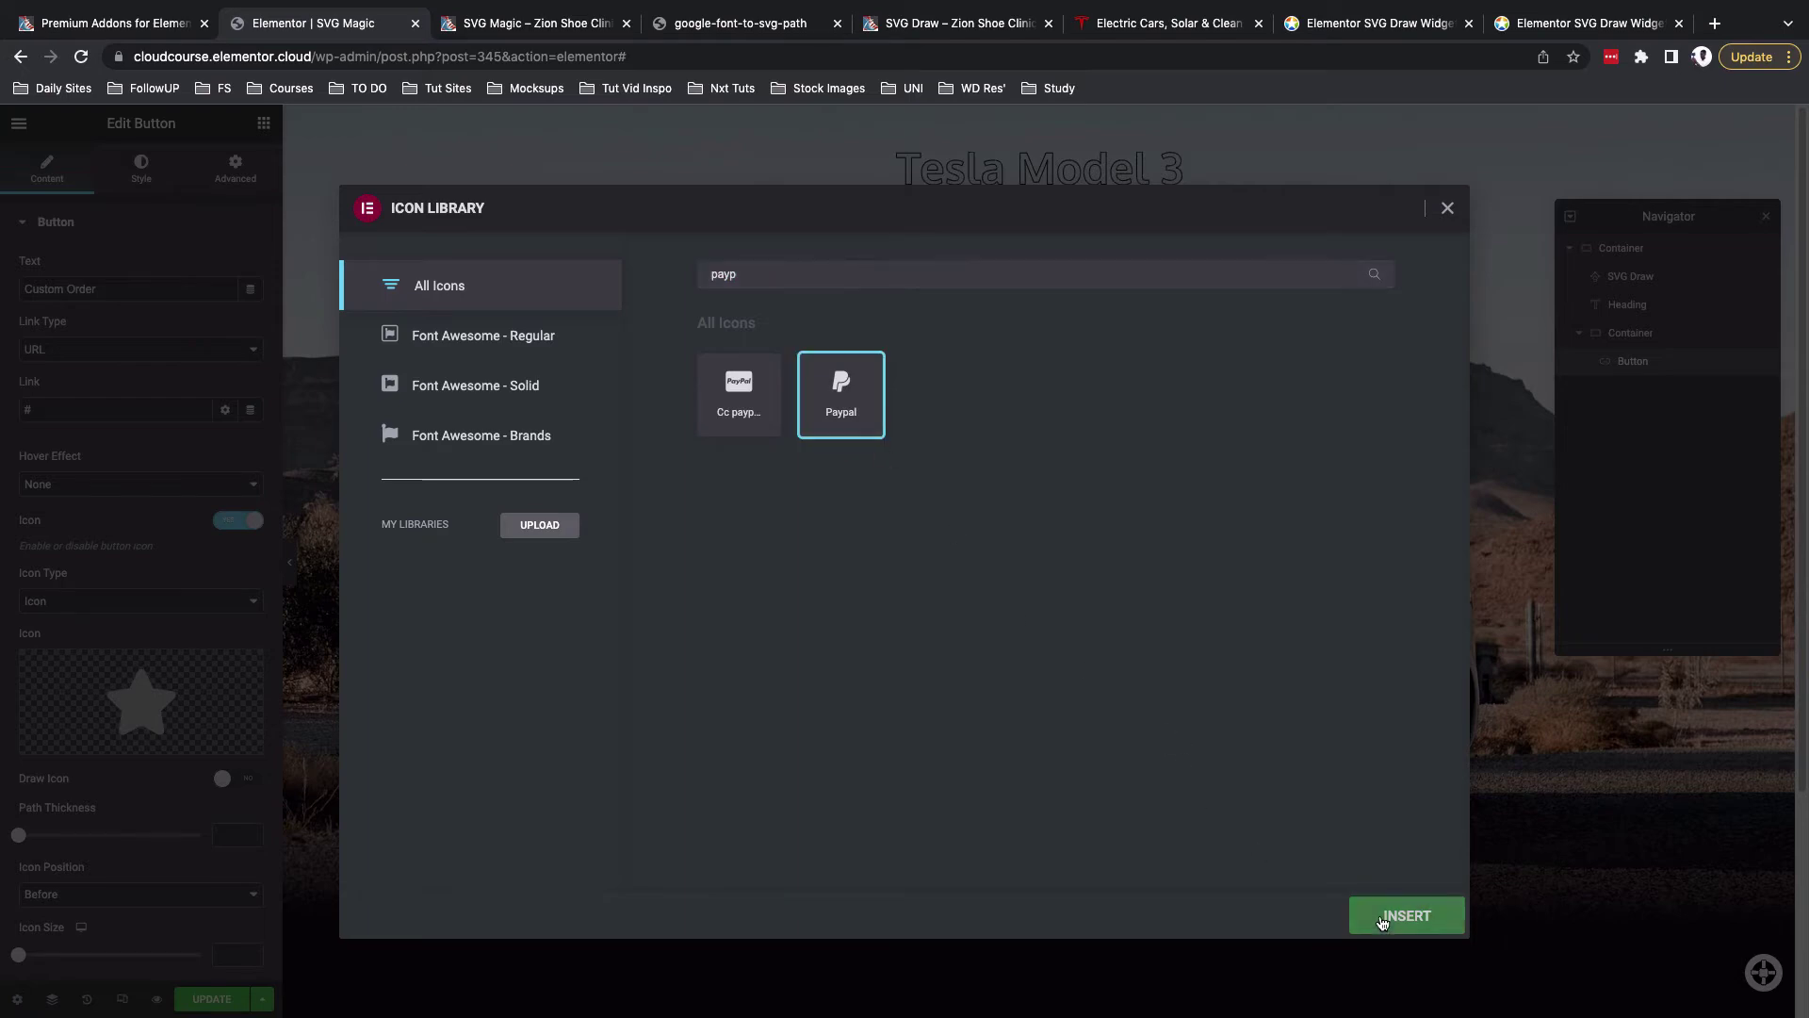
{"action": "left_click", "coordinate": [1383, 921]}
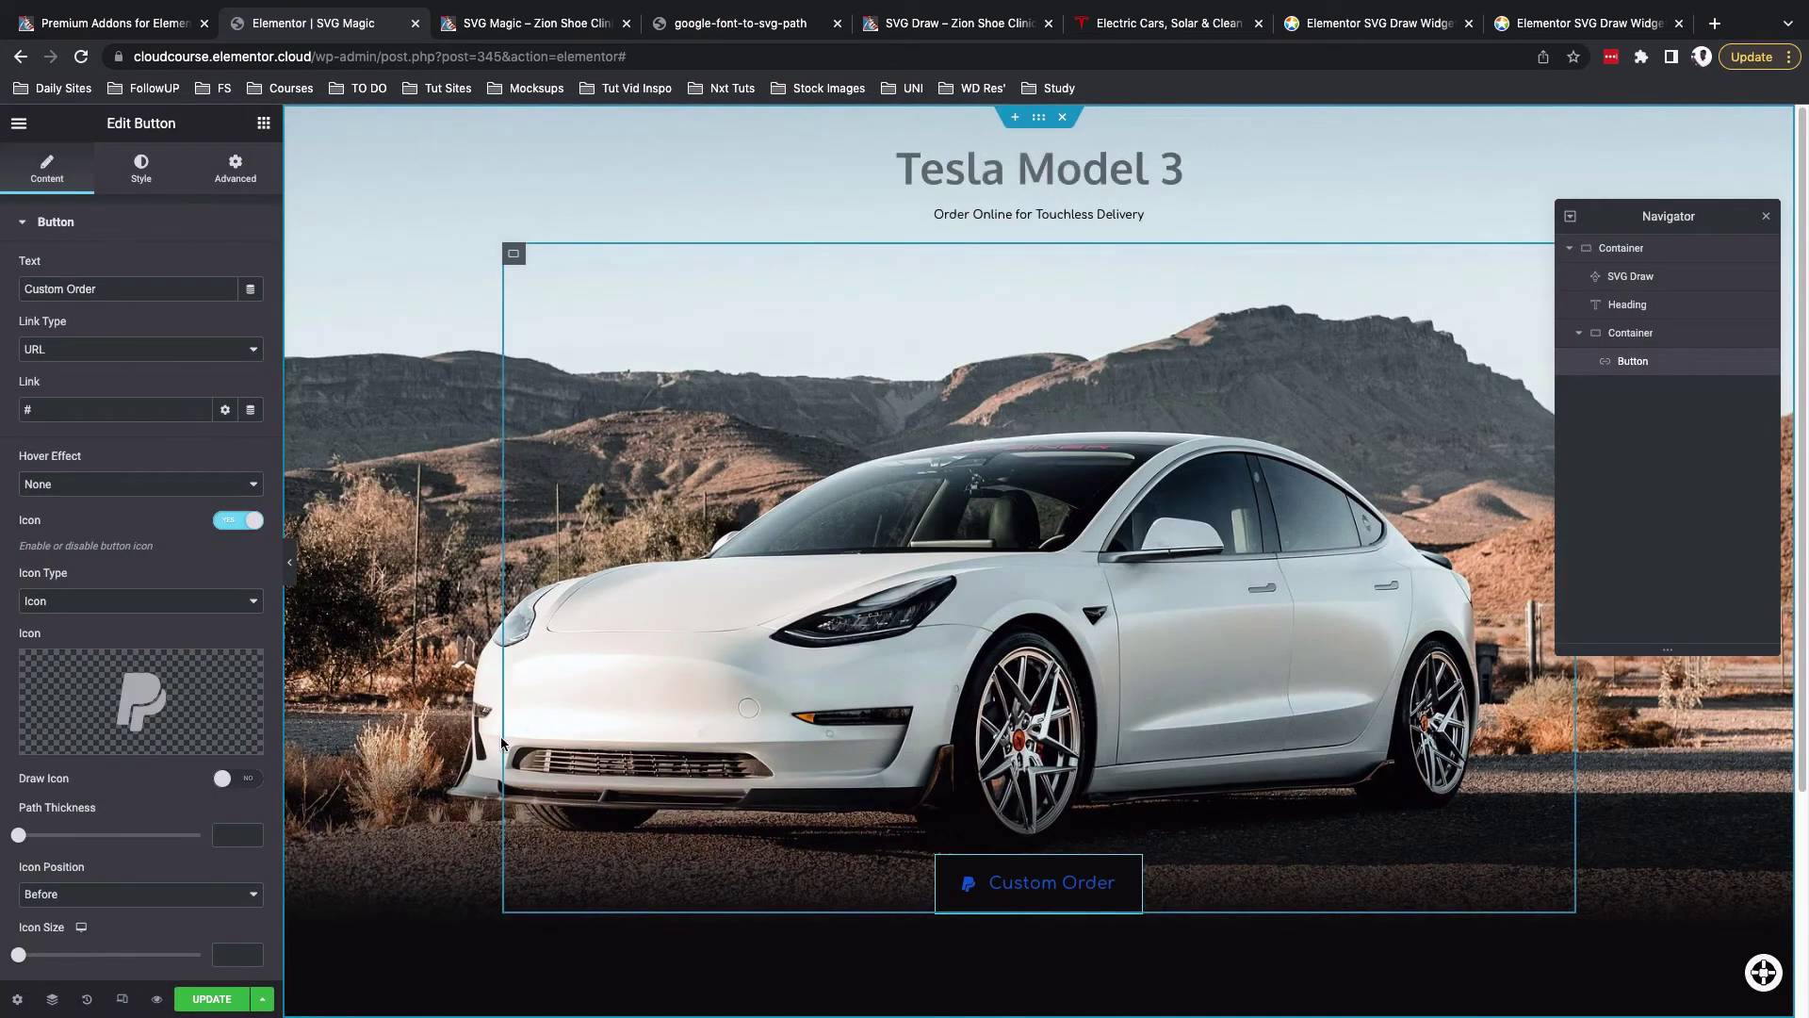
Place the Paypal icon after the button text and turn on Draw Icon
{"action": "scroll", "coordinate": [198, 806], "scroll_direction": "down", "scroll_amount": 2}
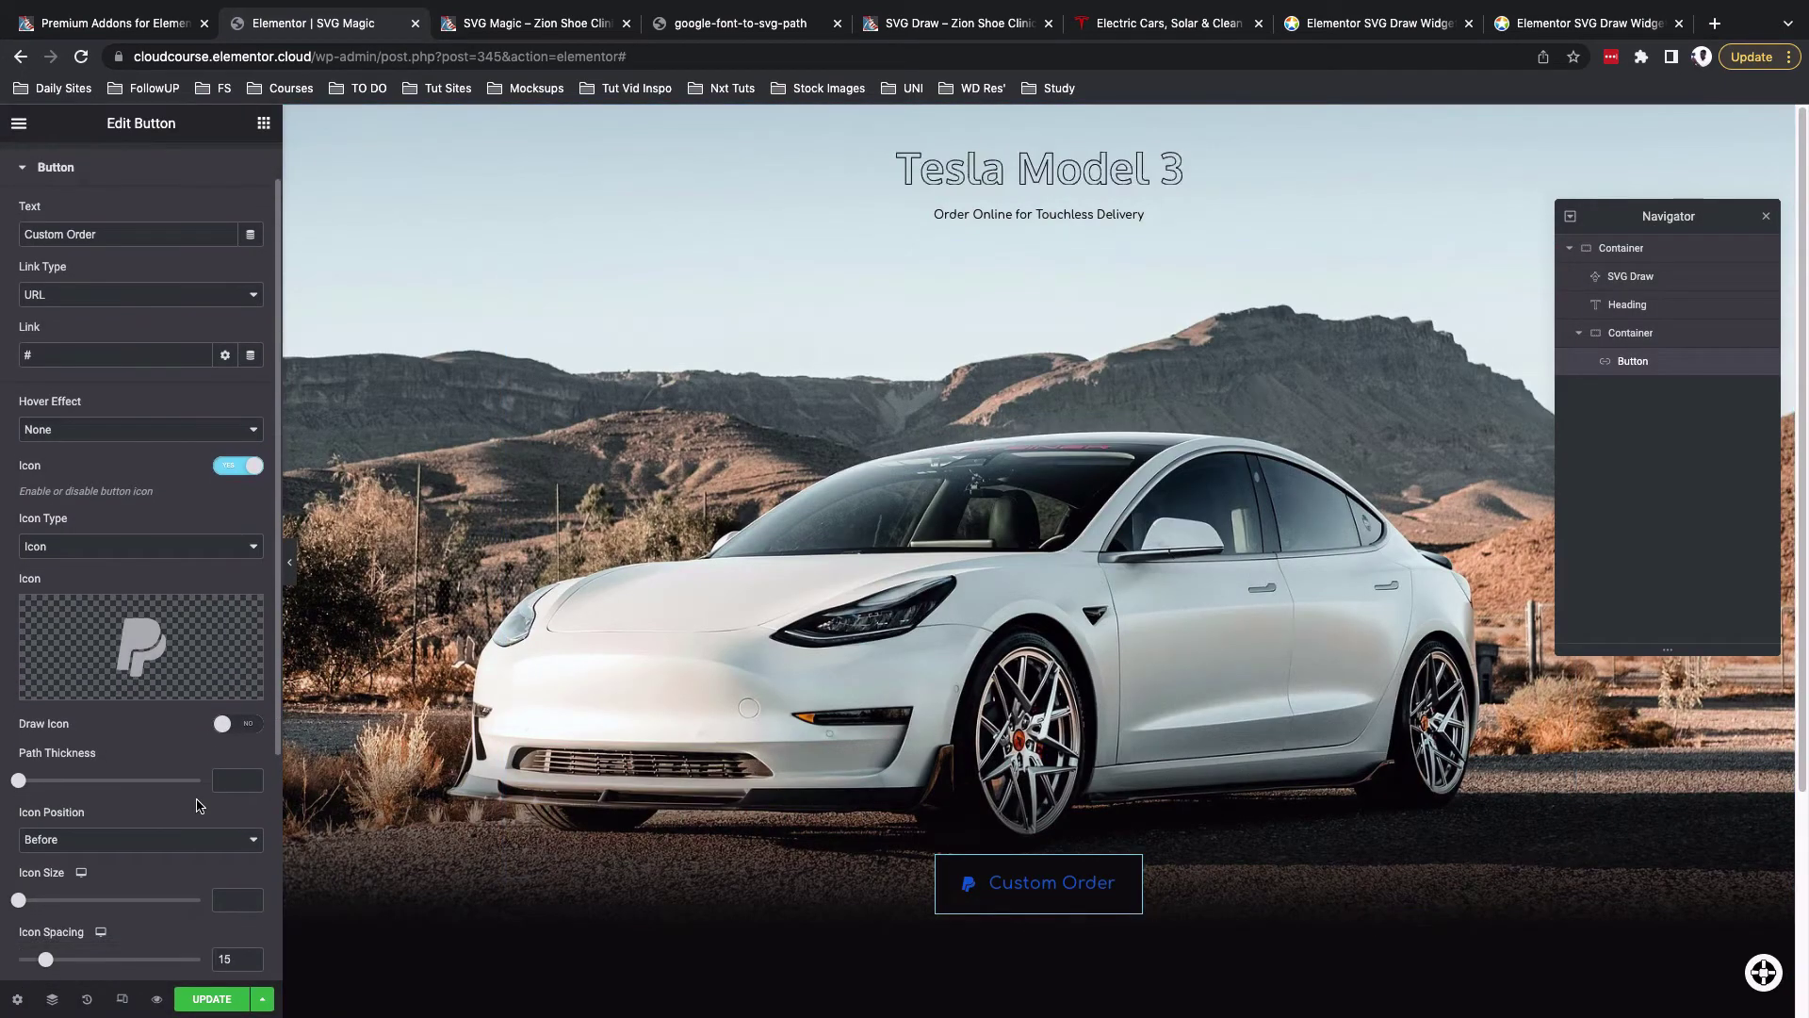
{"action": "left_click", "coordinate": [165, 831]}
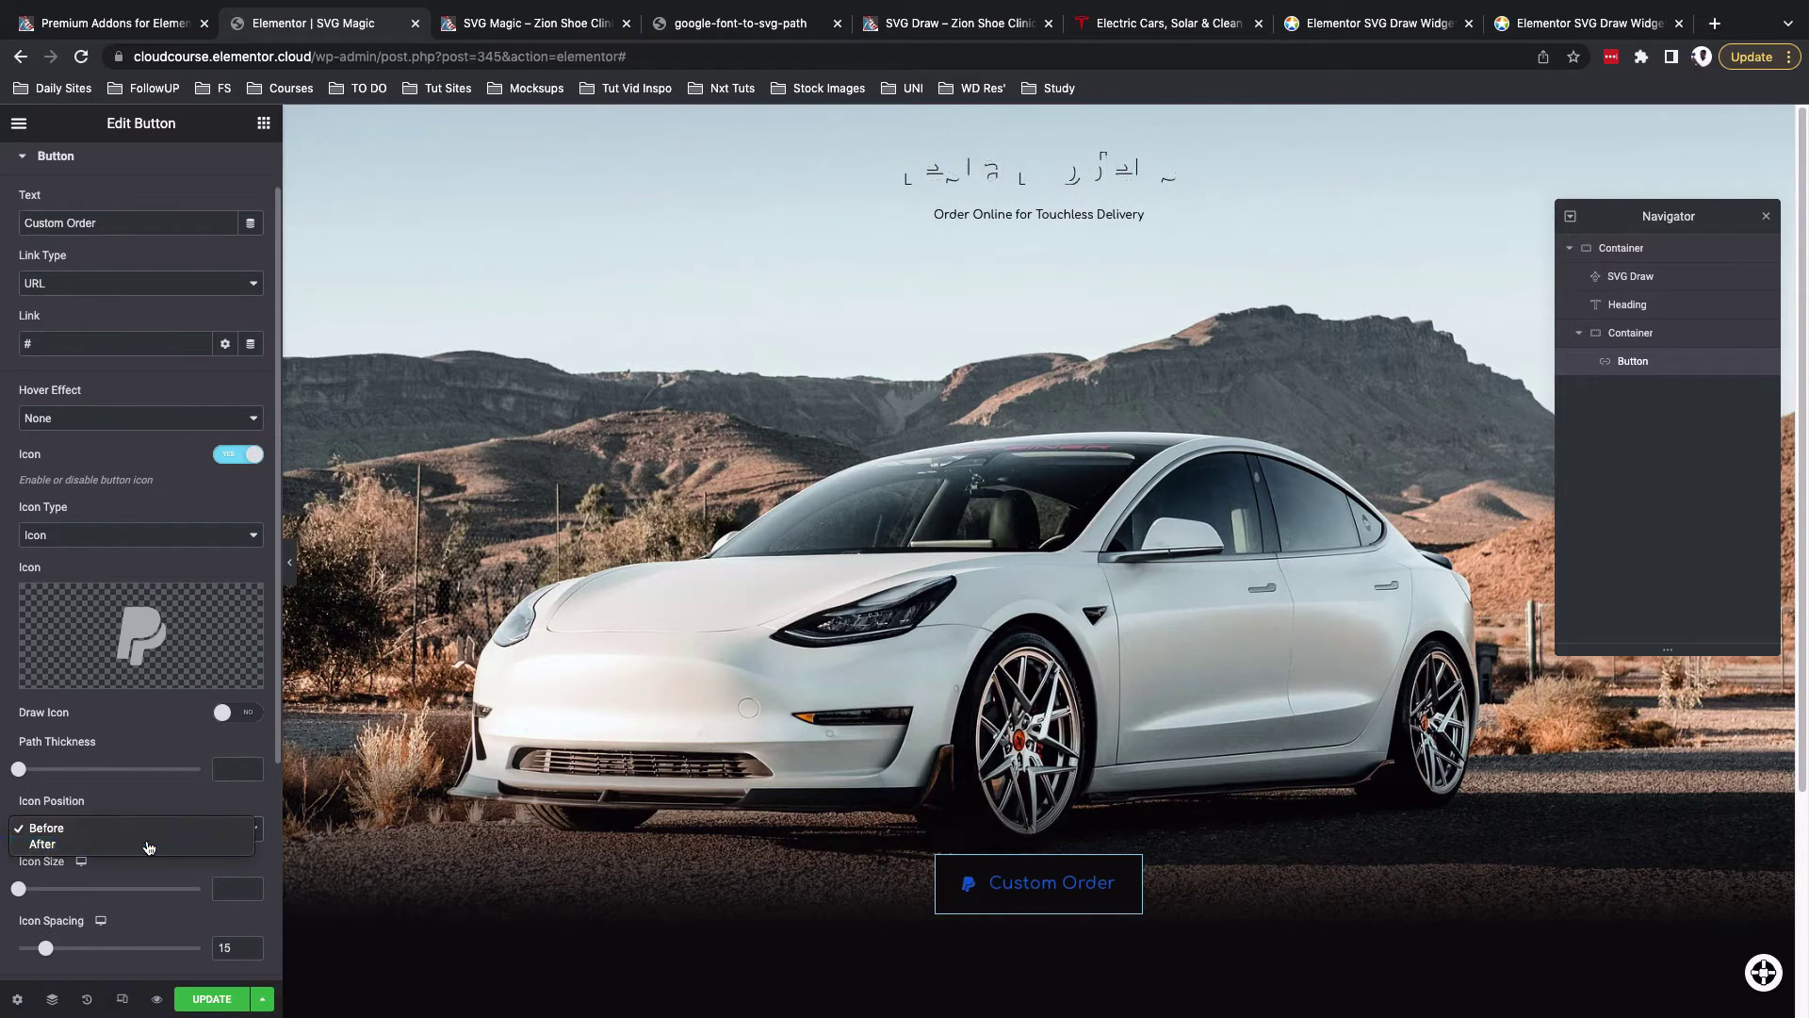
{"action": "left_click", "coordinate": [146, 844]}
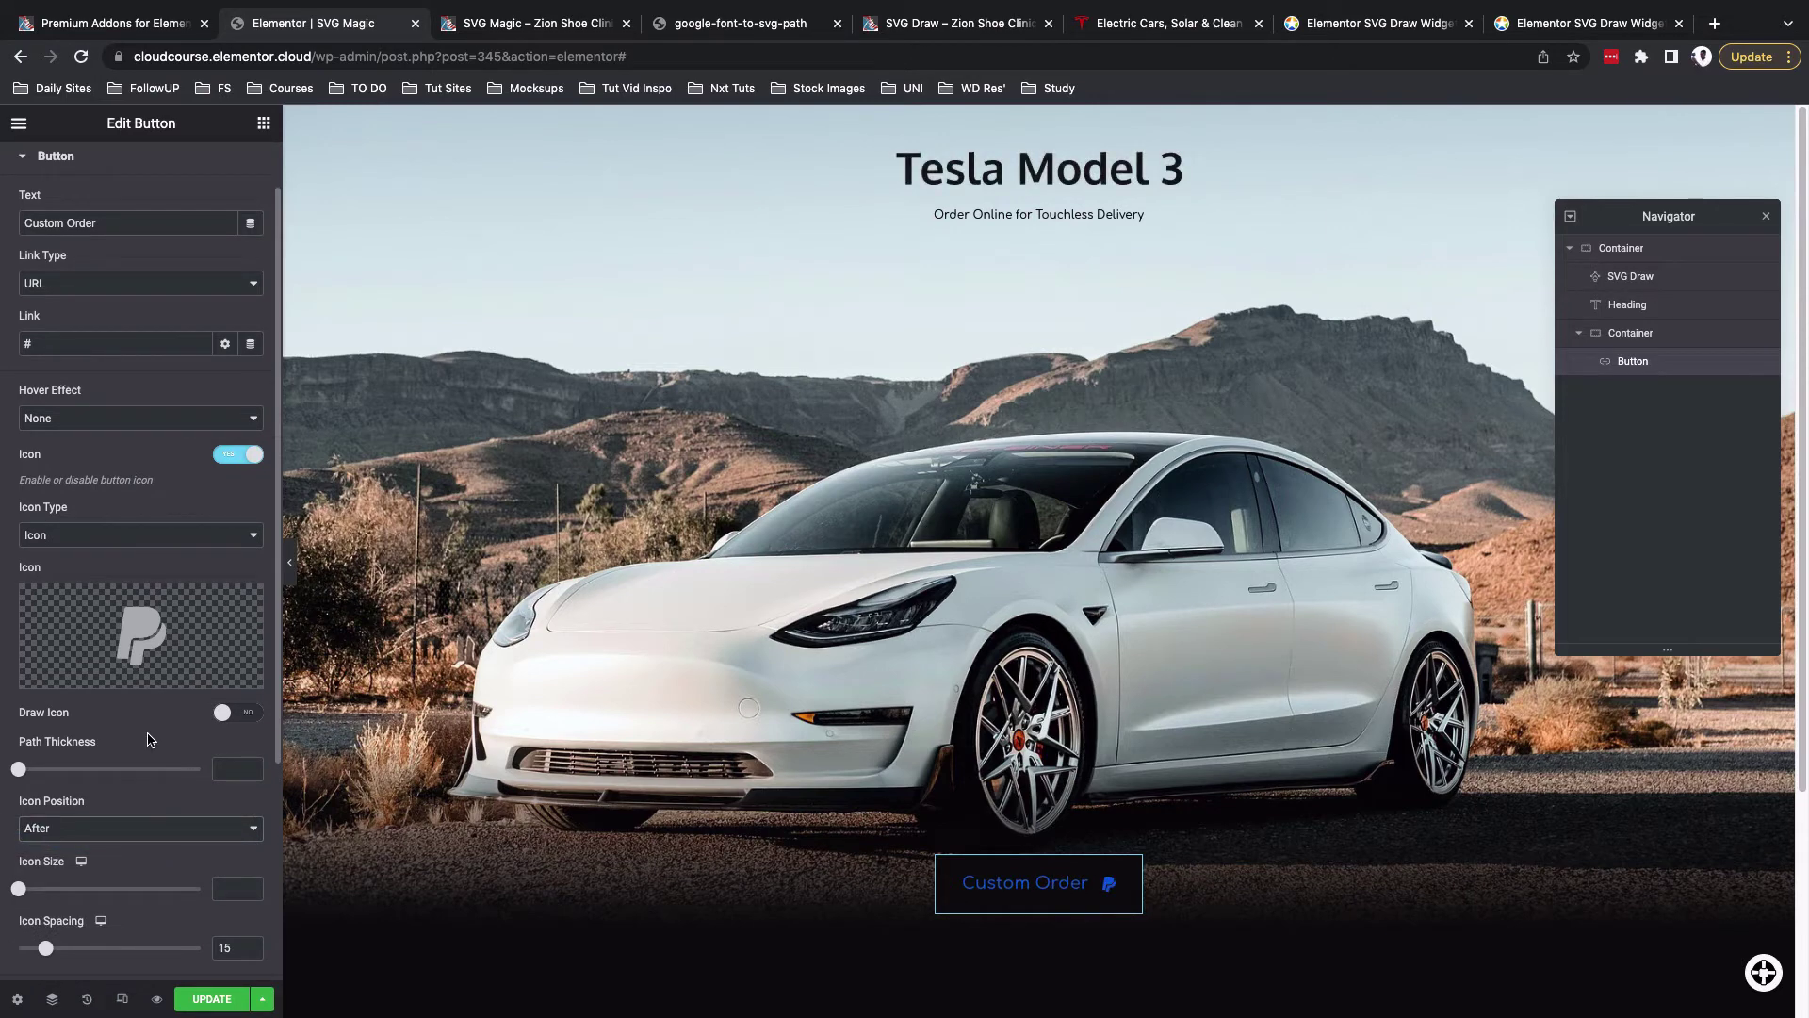
{"action": "left_click", "coordinate": [254, 716]}
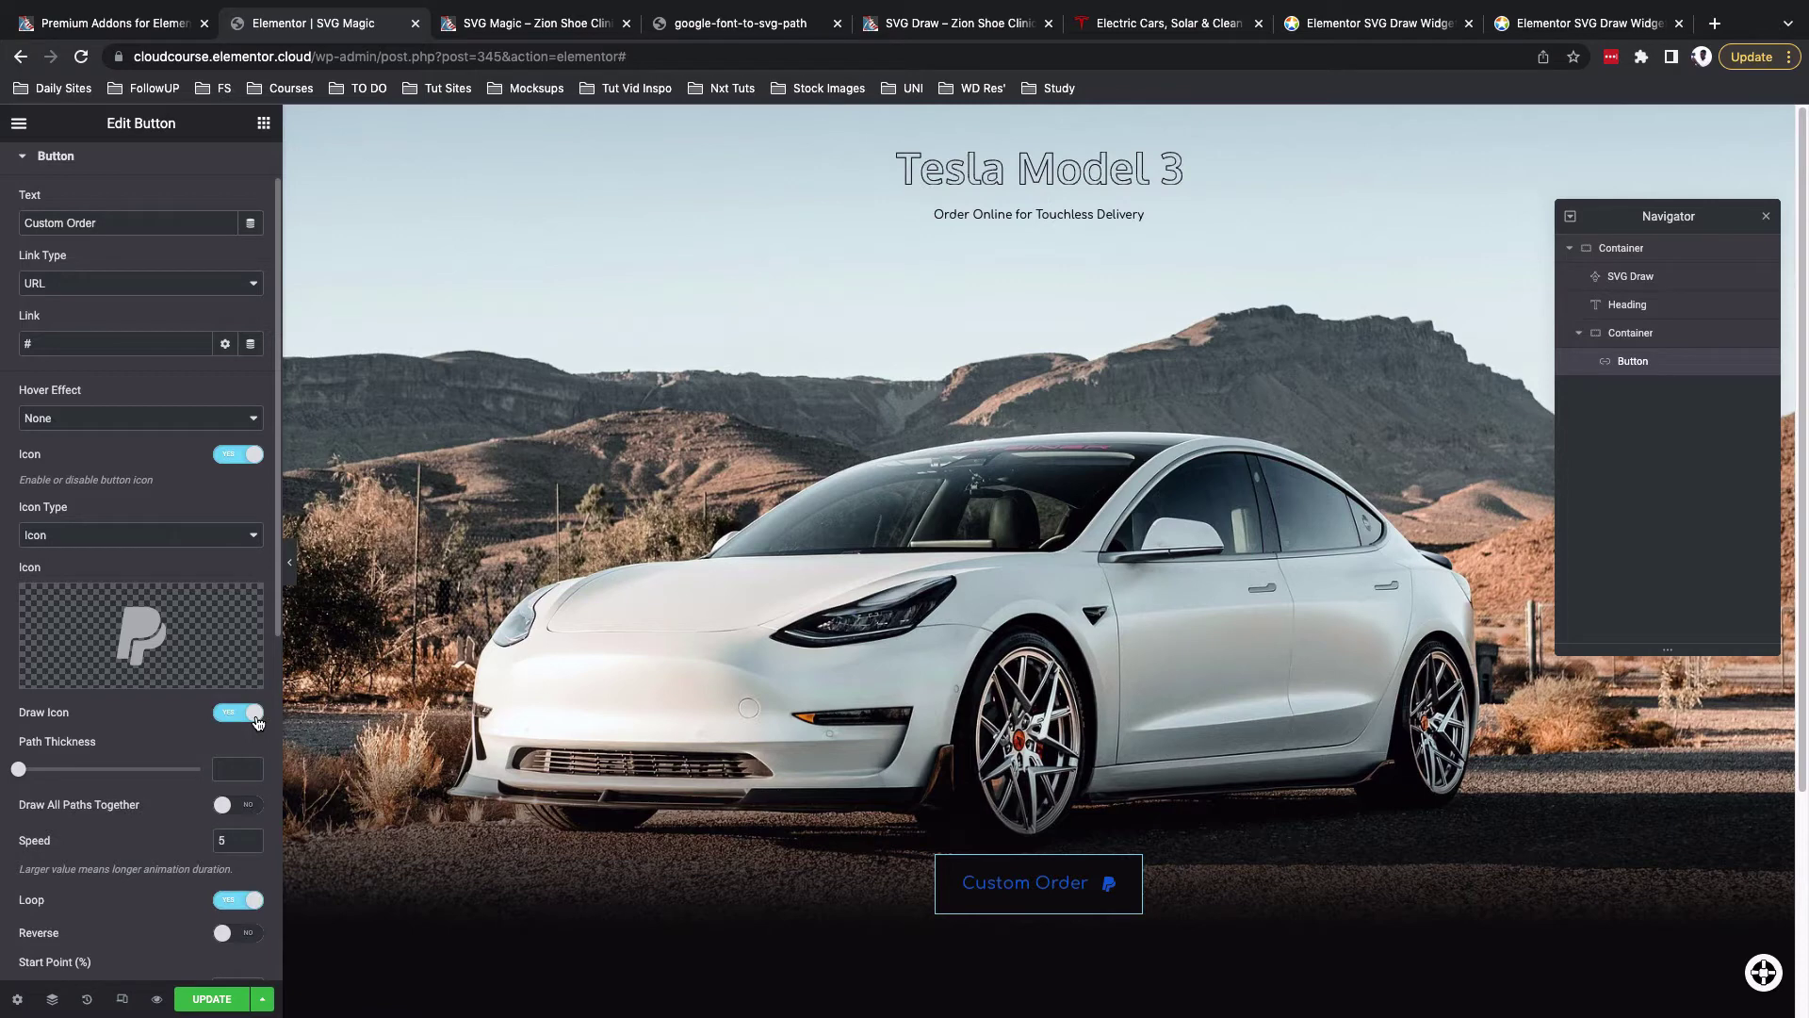
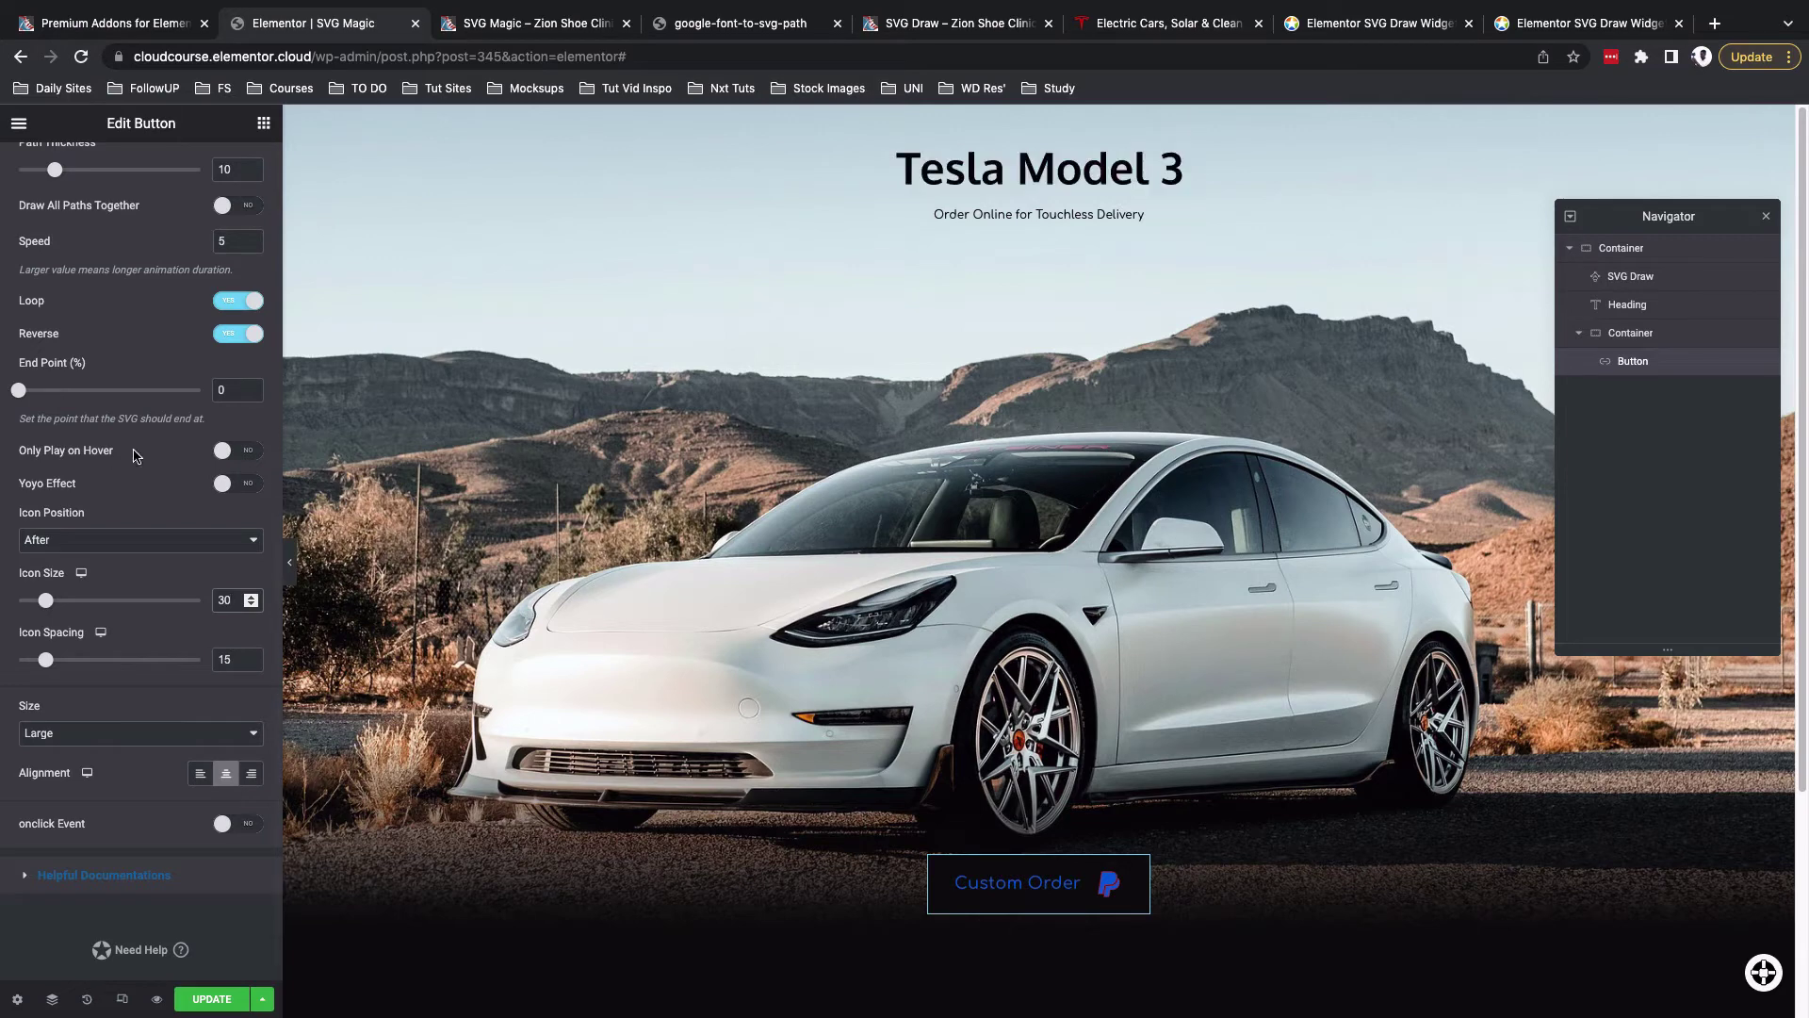
Set the Custom Order button's After Draw Fill Color to bright yellow
{"action": "scroll", "coordinate": [116, 240], "scroll_direction": "up", "scroll_amount": 10}
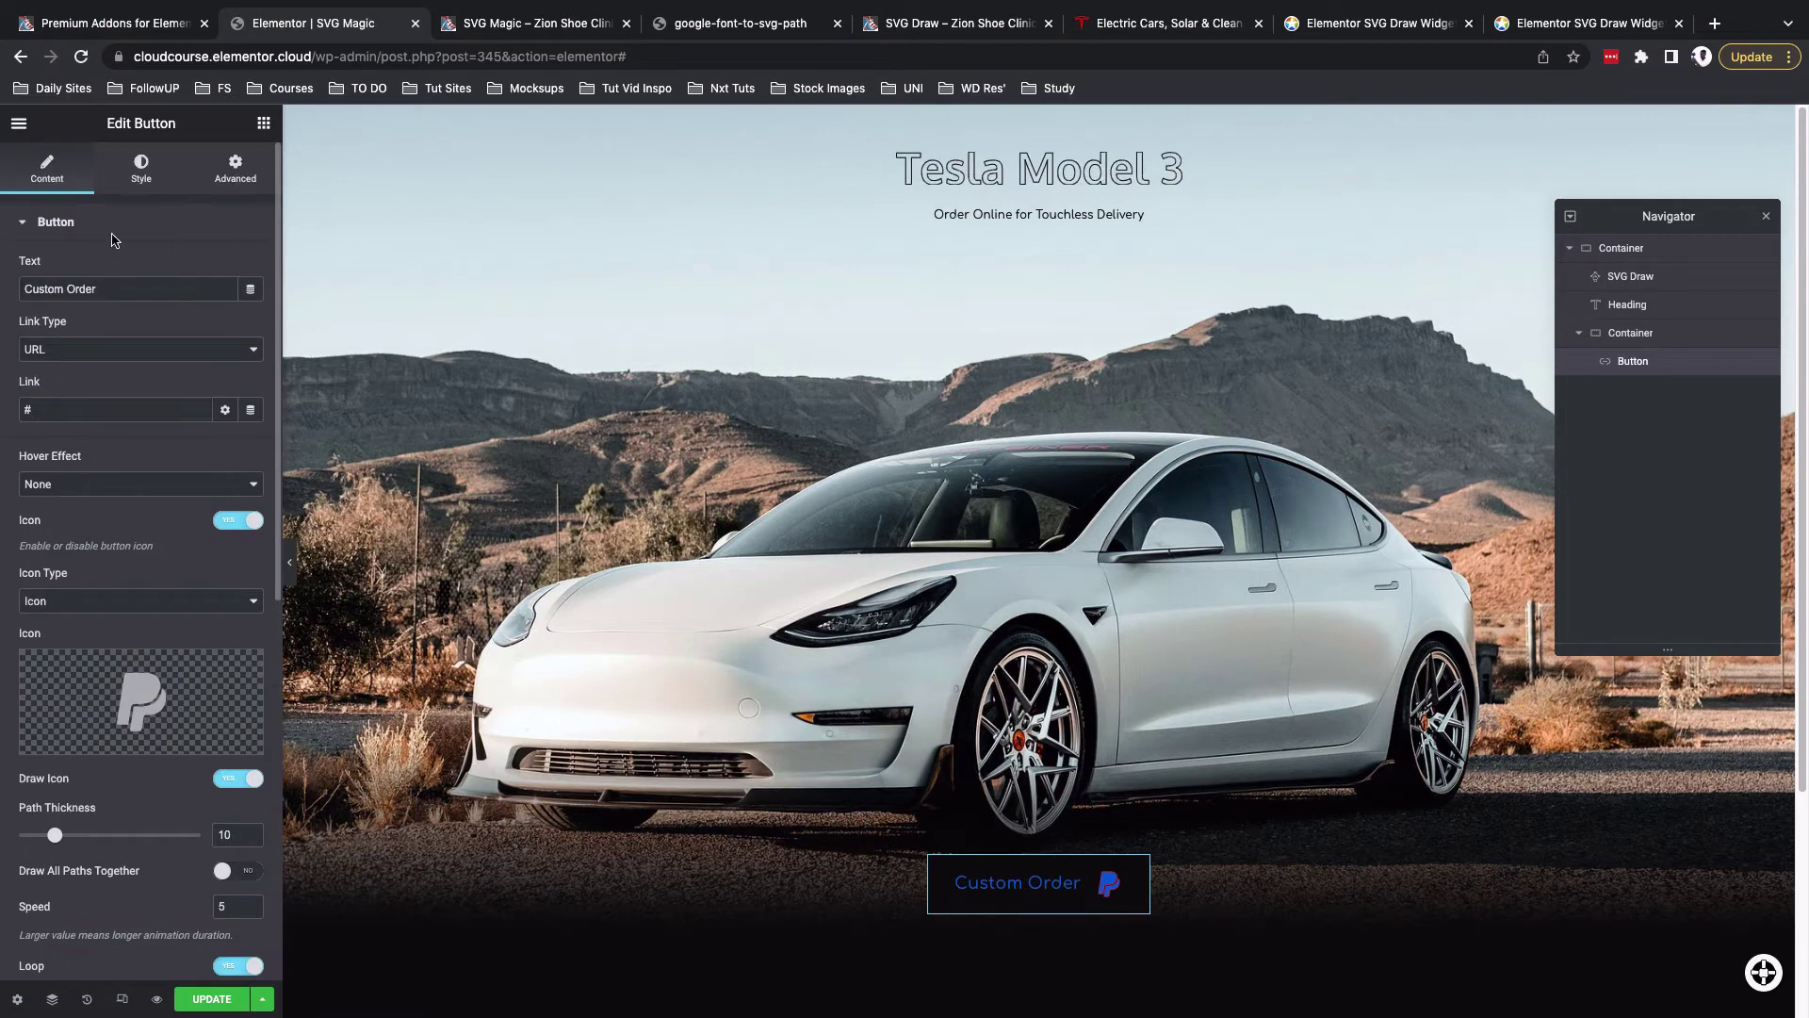
{"action": "left_click", "coordinate": [149, 178]}
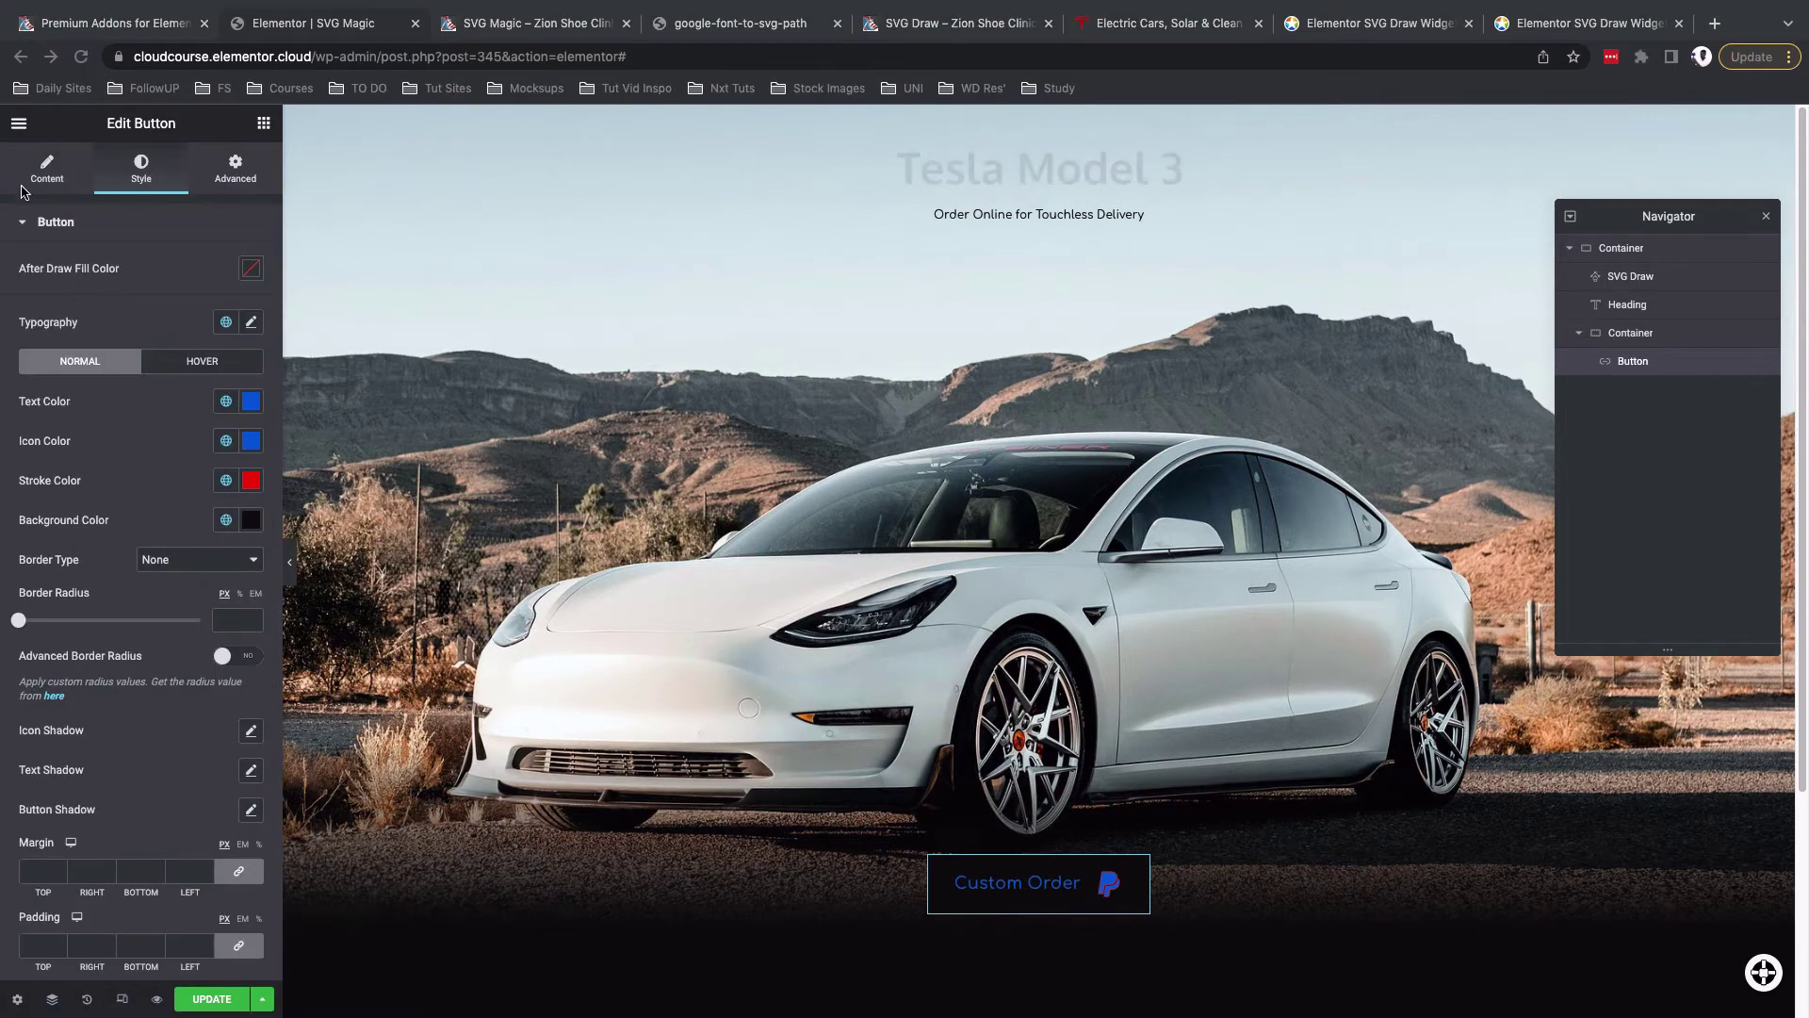
{"action": "left_click", "coordinate": [250, 270]}
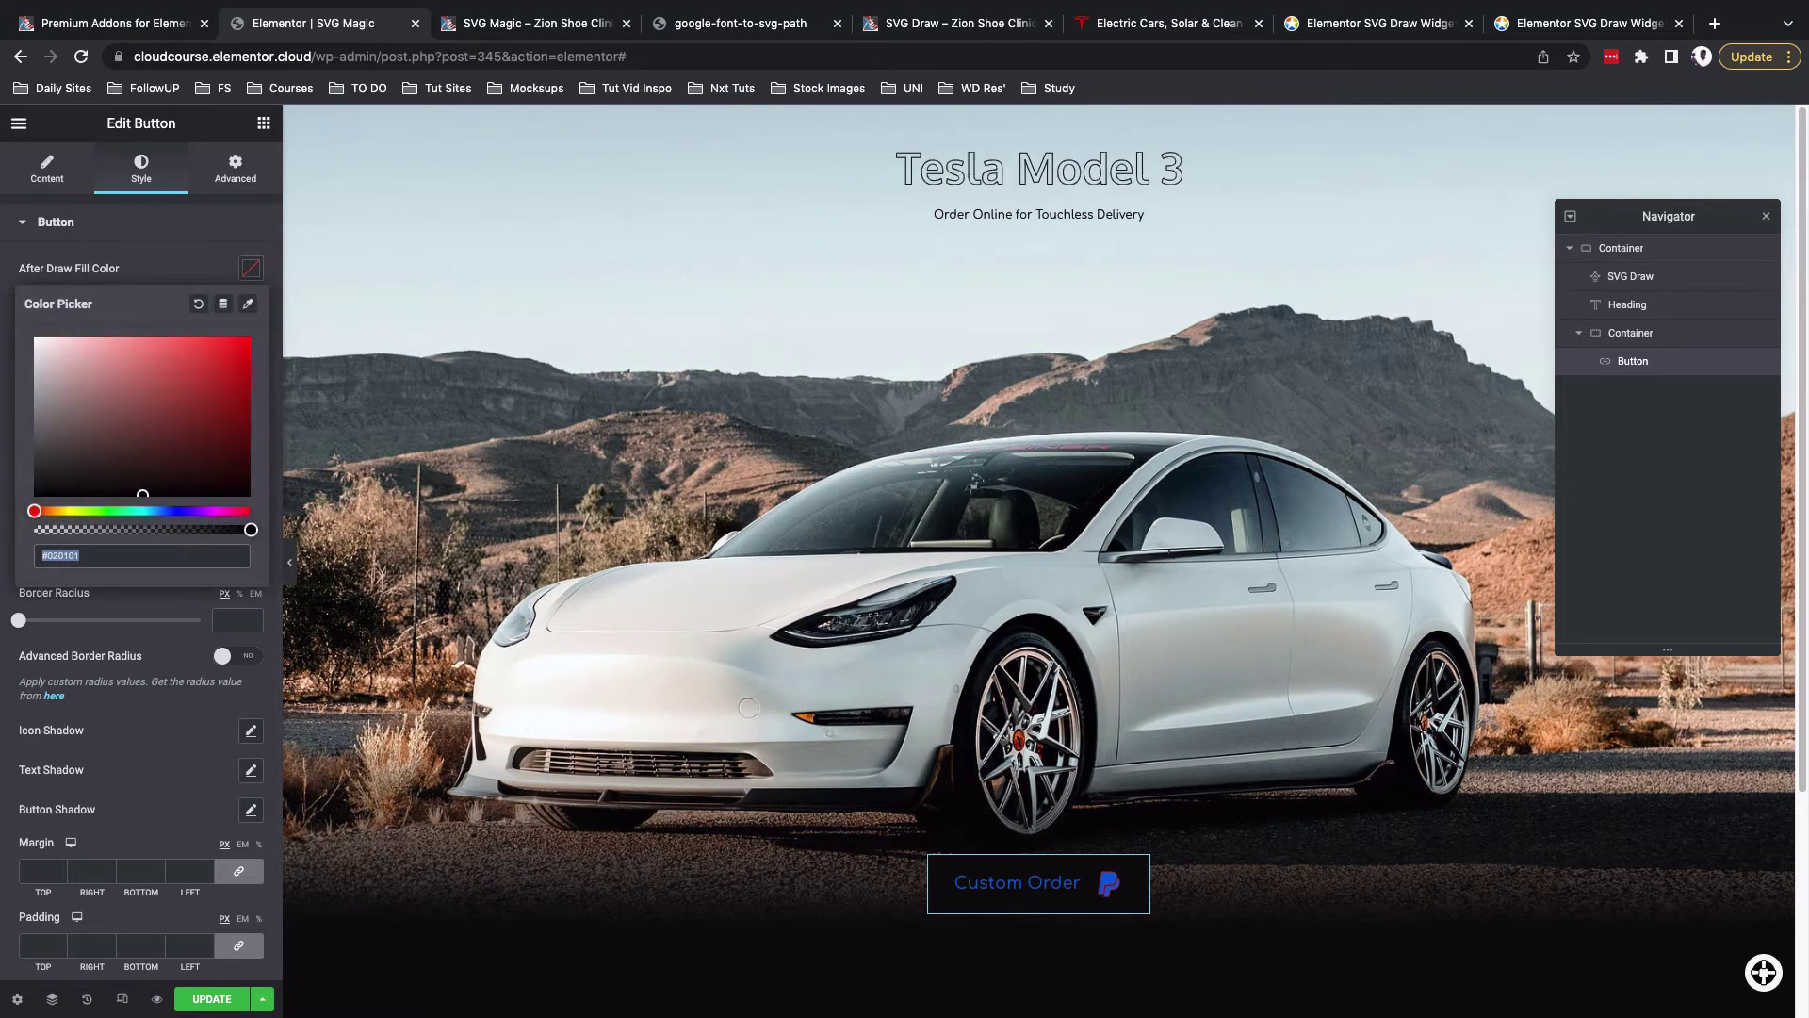
{"action": "left_click", "coordinate": [74, 510]}
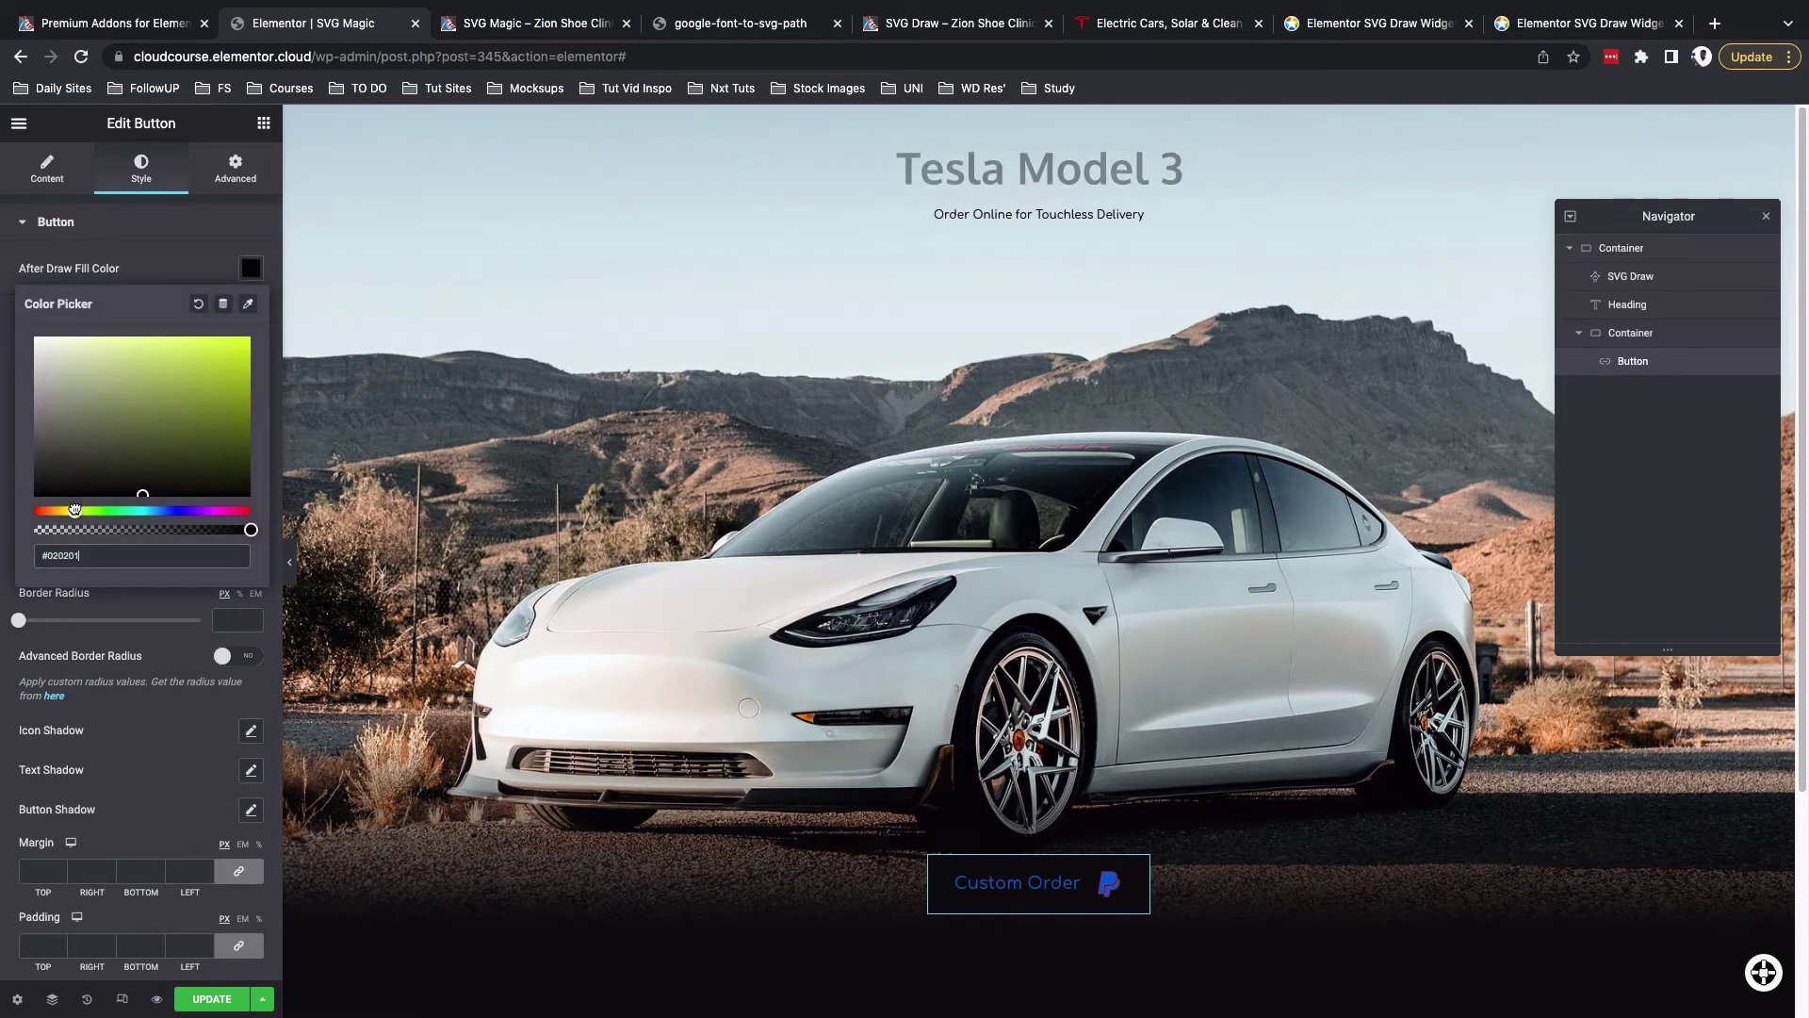
{"action": "left_click_drag", "start_coordinate": [74, 510], "coordinate": [67, 510]}
{"action": "left_click", "coordinate": [247, 341]}
{"action": "left_click", "coordinate": [251, 269]}
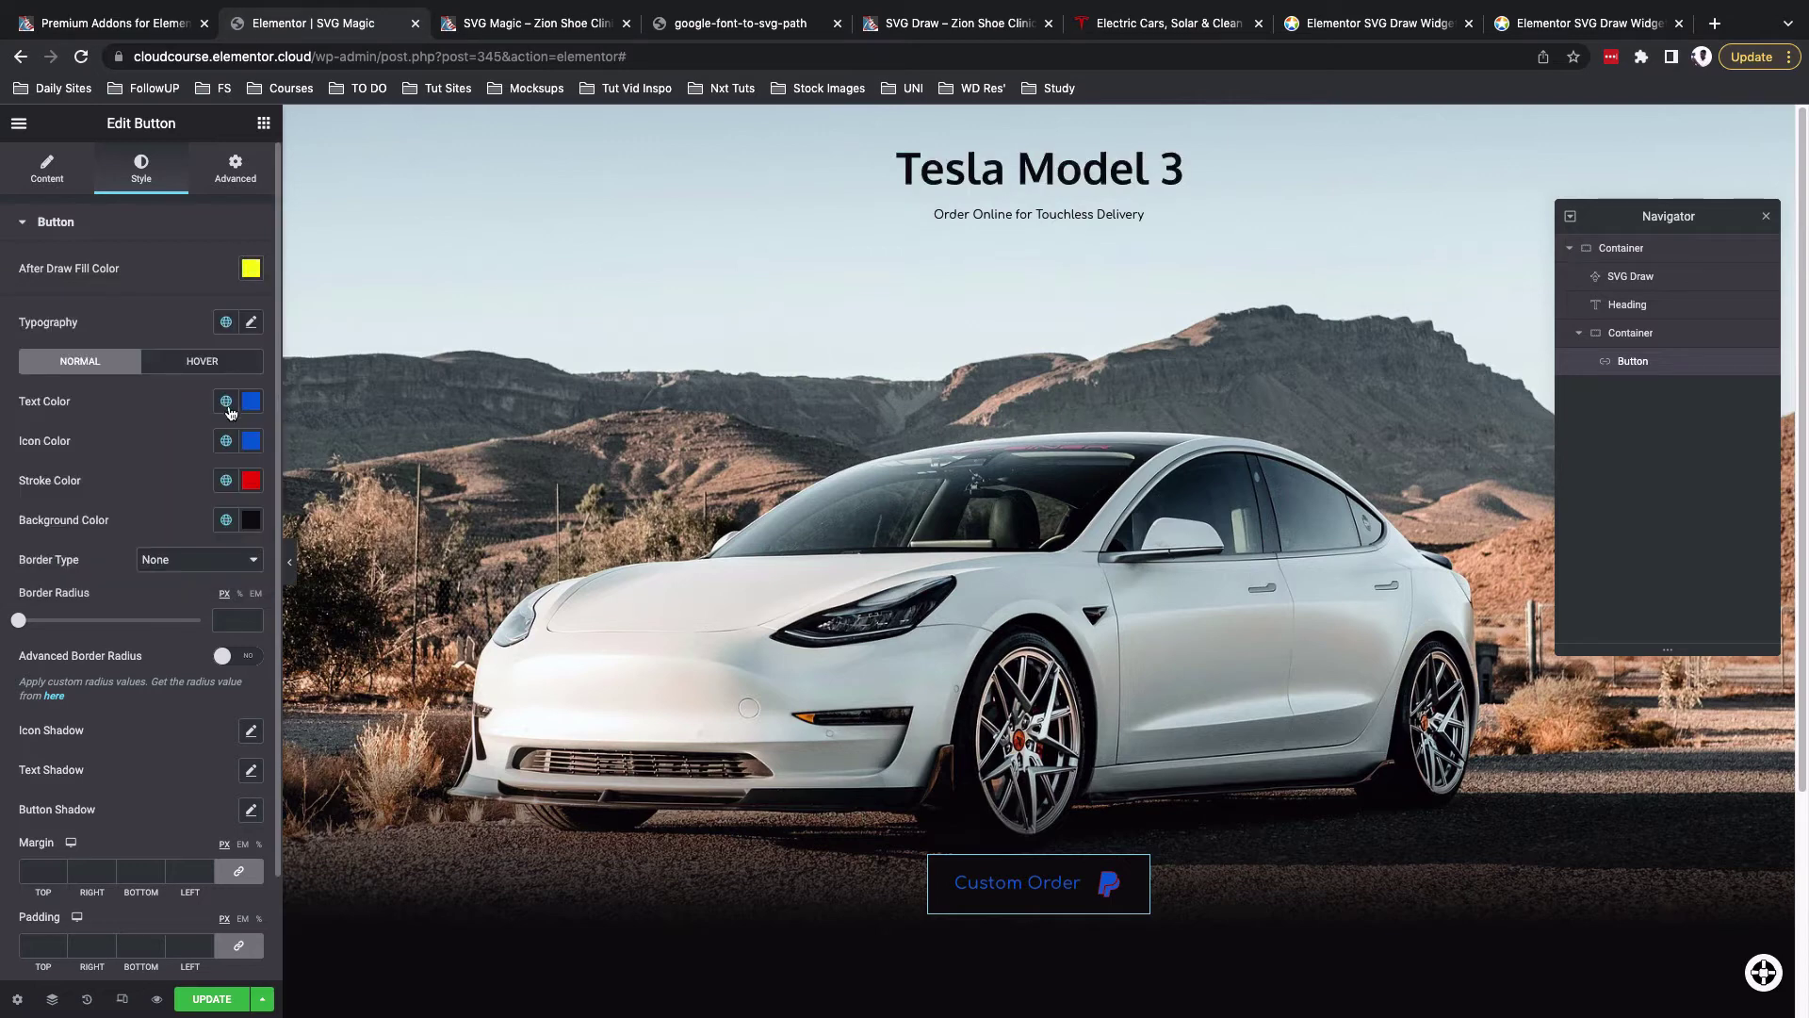
Set the button's normal text color to the global Primary color and make its normal icon color fully transparent
{"action": "left_click", "coordinate": [228, 406]}
{"action": "left_click", "coordinate": [57, 488]}
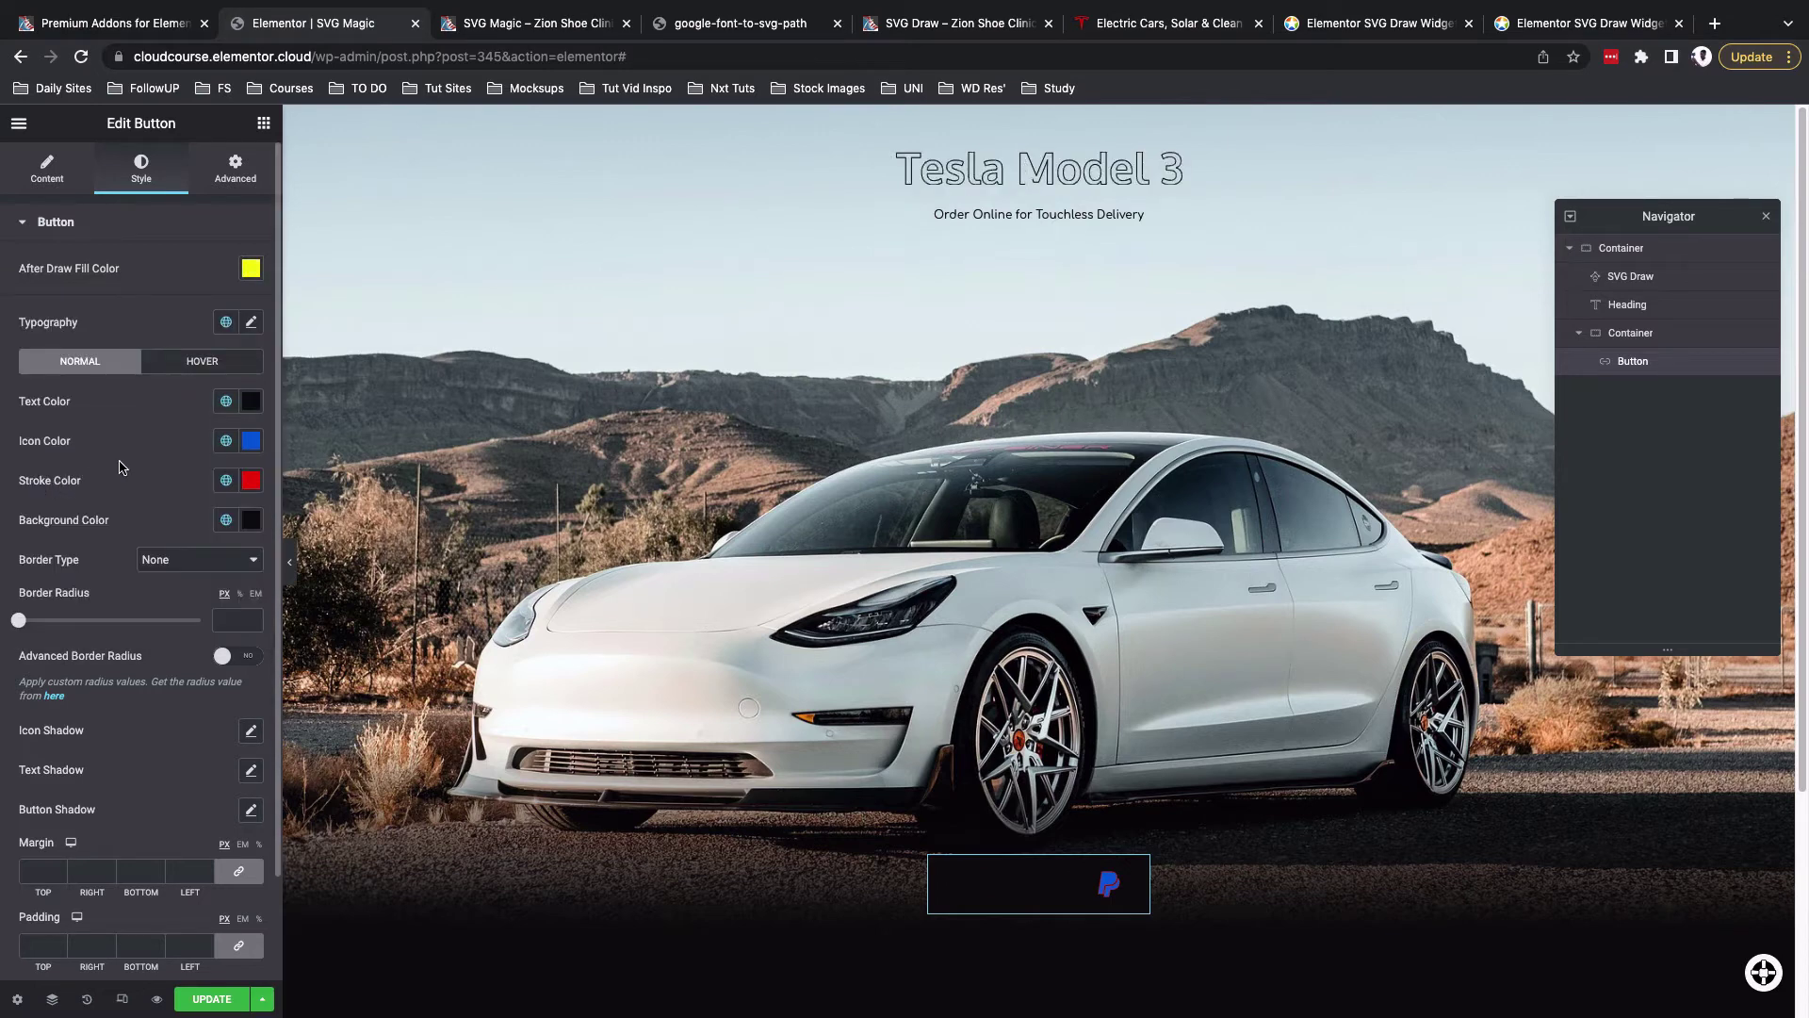
{"action": "left_click", "coordinate": [251, 441]}
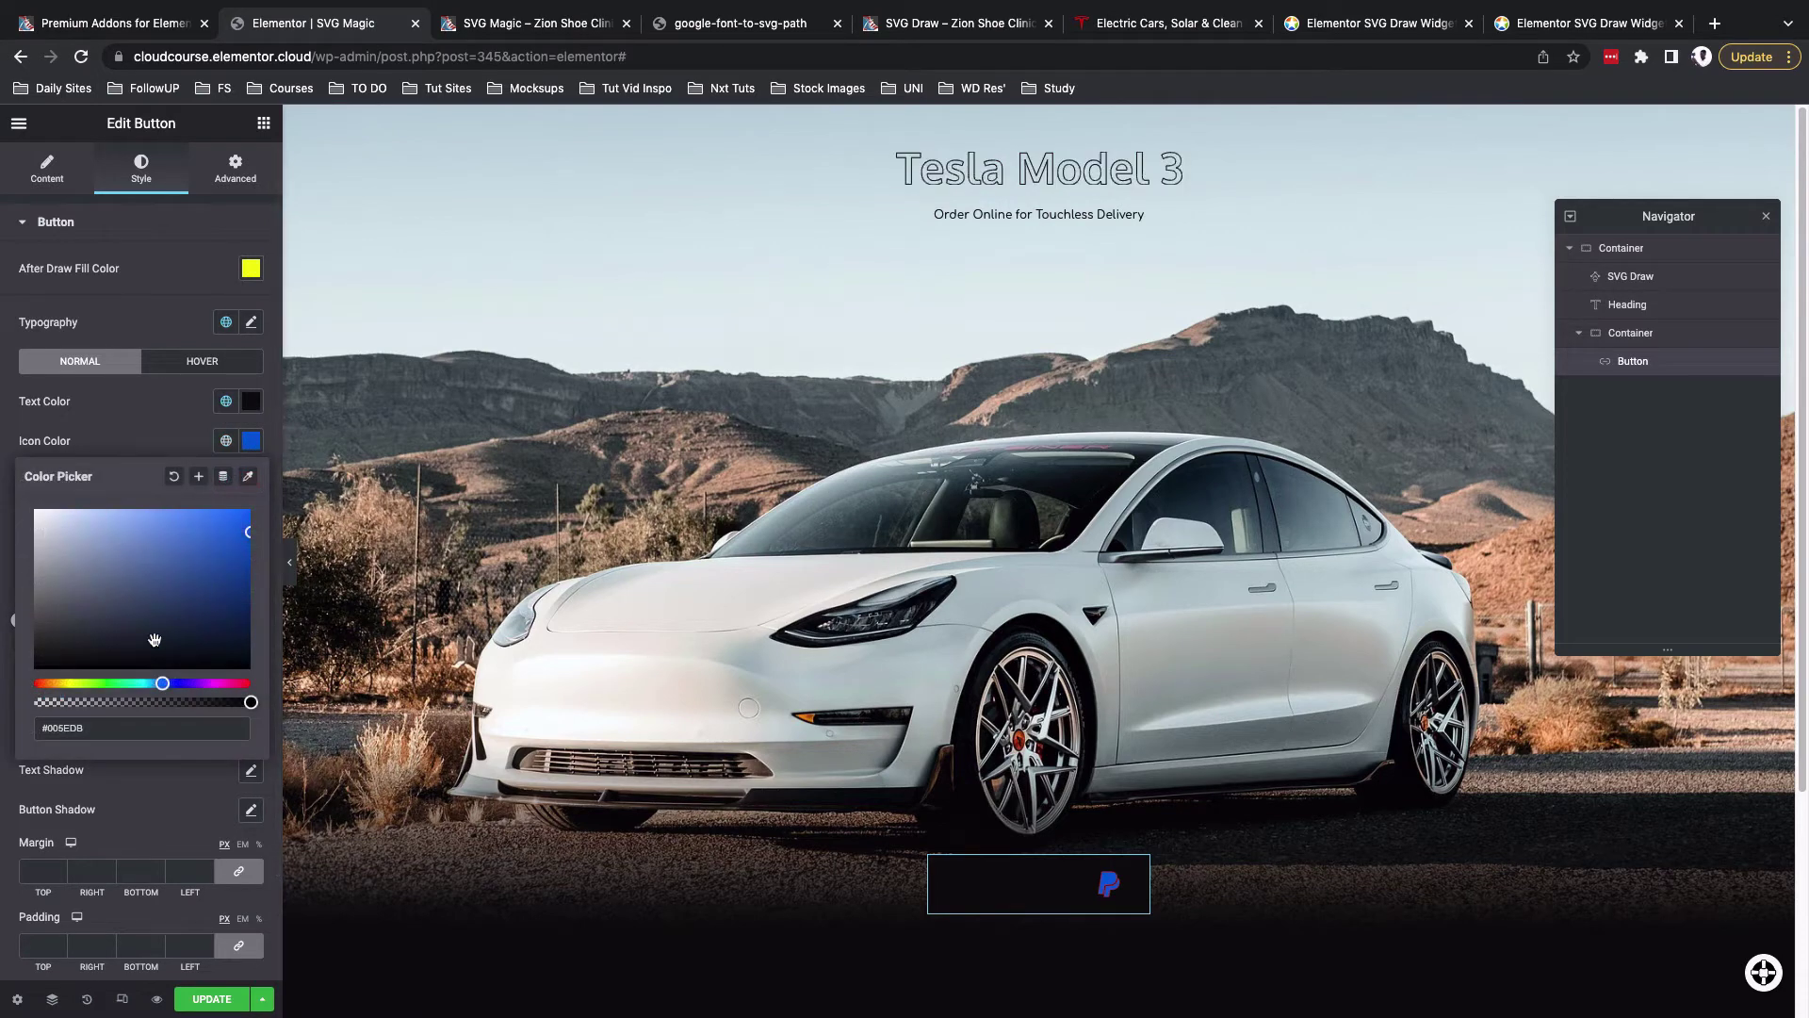
{"action": "left_click_drag", "start_coordinate": [251, 703], "coordinate": [9, 706]}
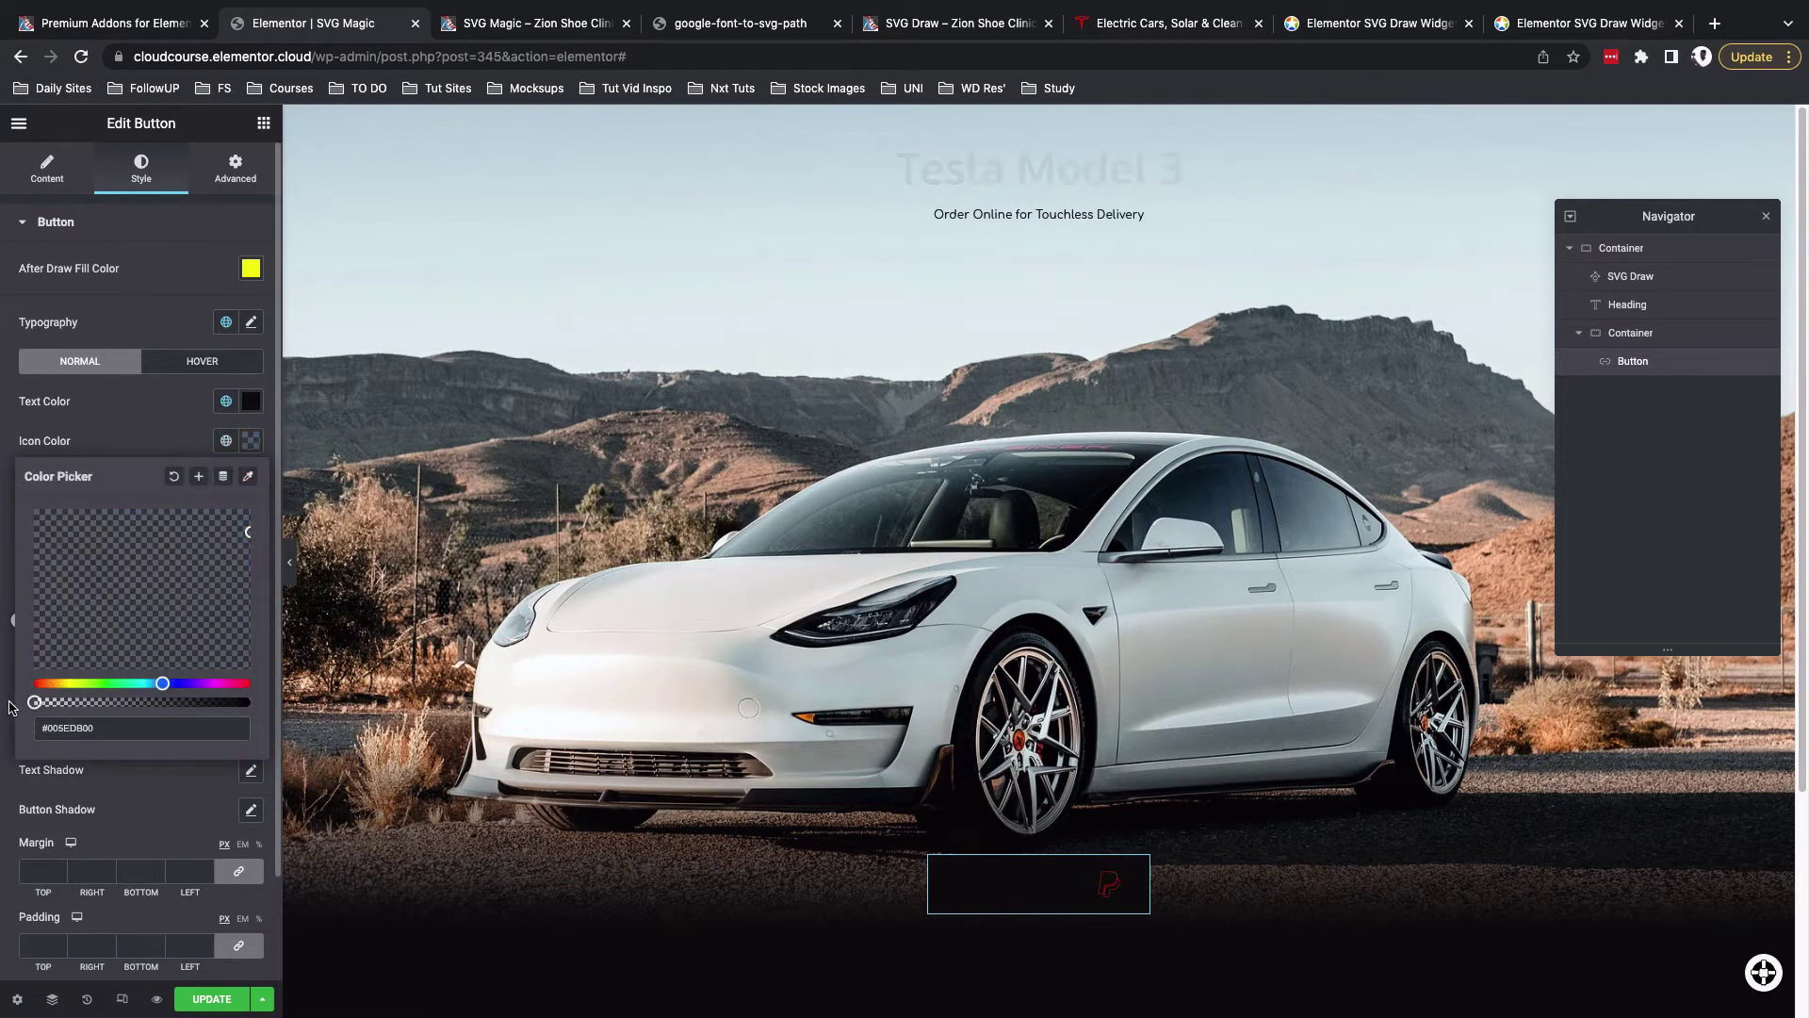
{"action": "left_click", "coordinate": [85, 455]}
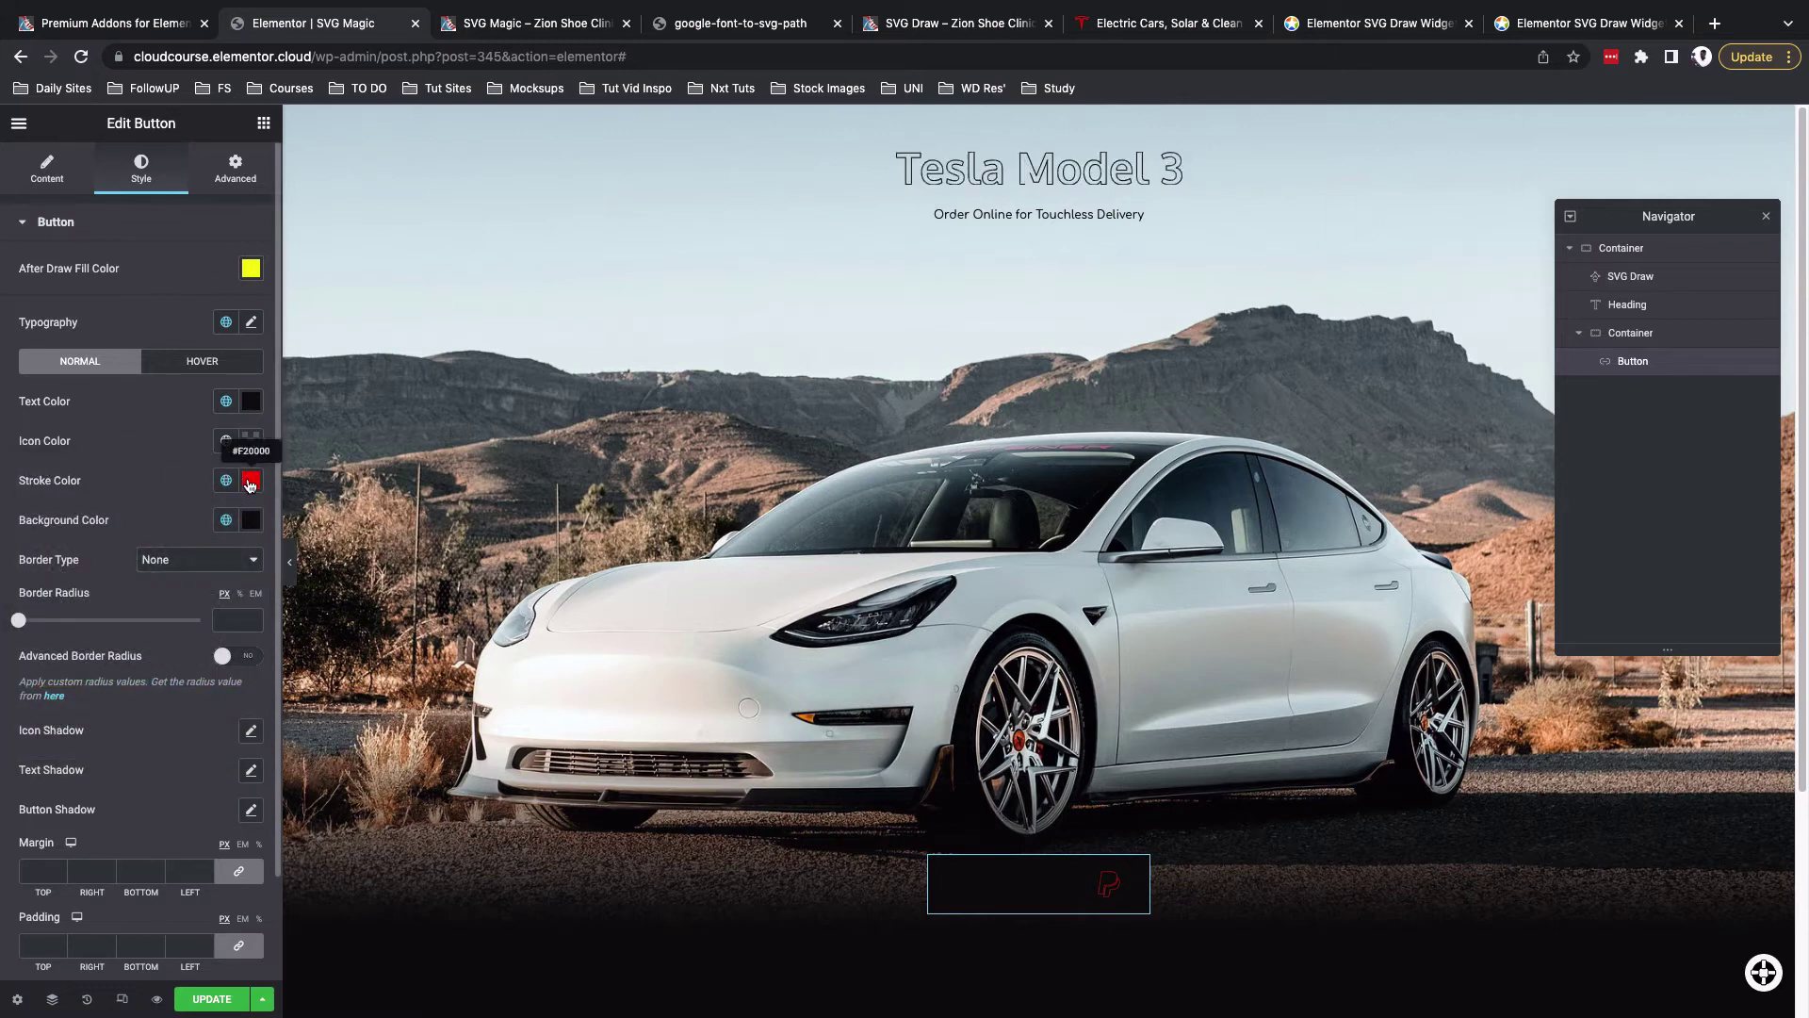
Set the button icon's normal stroke color to white, #FFFFFF
{"action": "left_click", "coordinate": [227, 481]}
{"action": "left_click", "coordinate": [226, 481]}
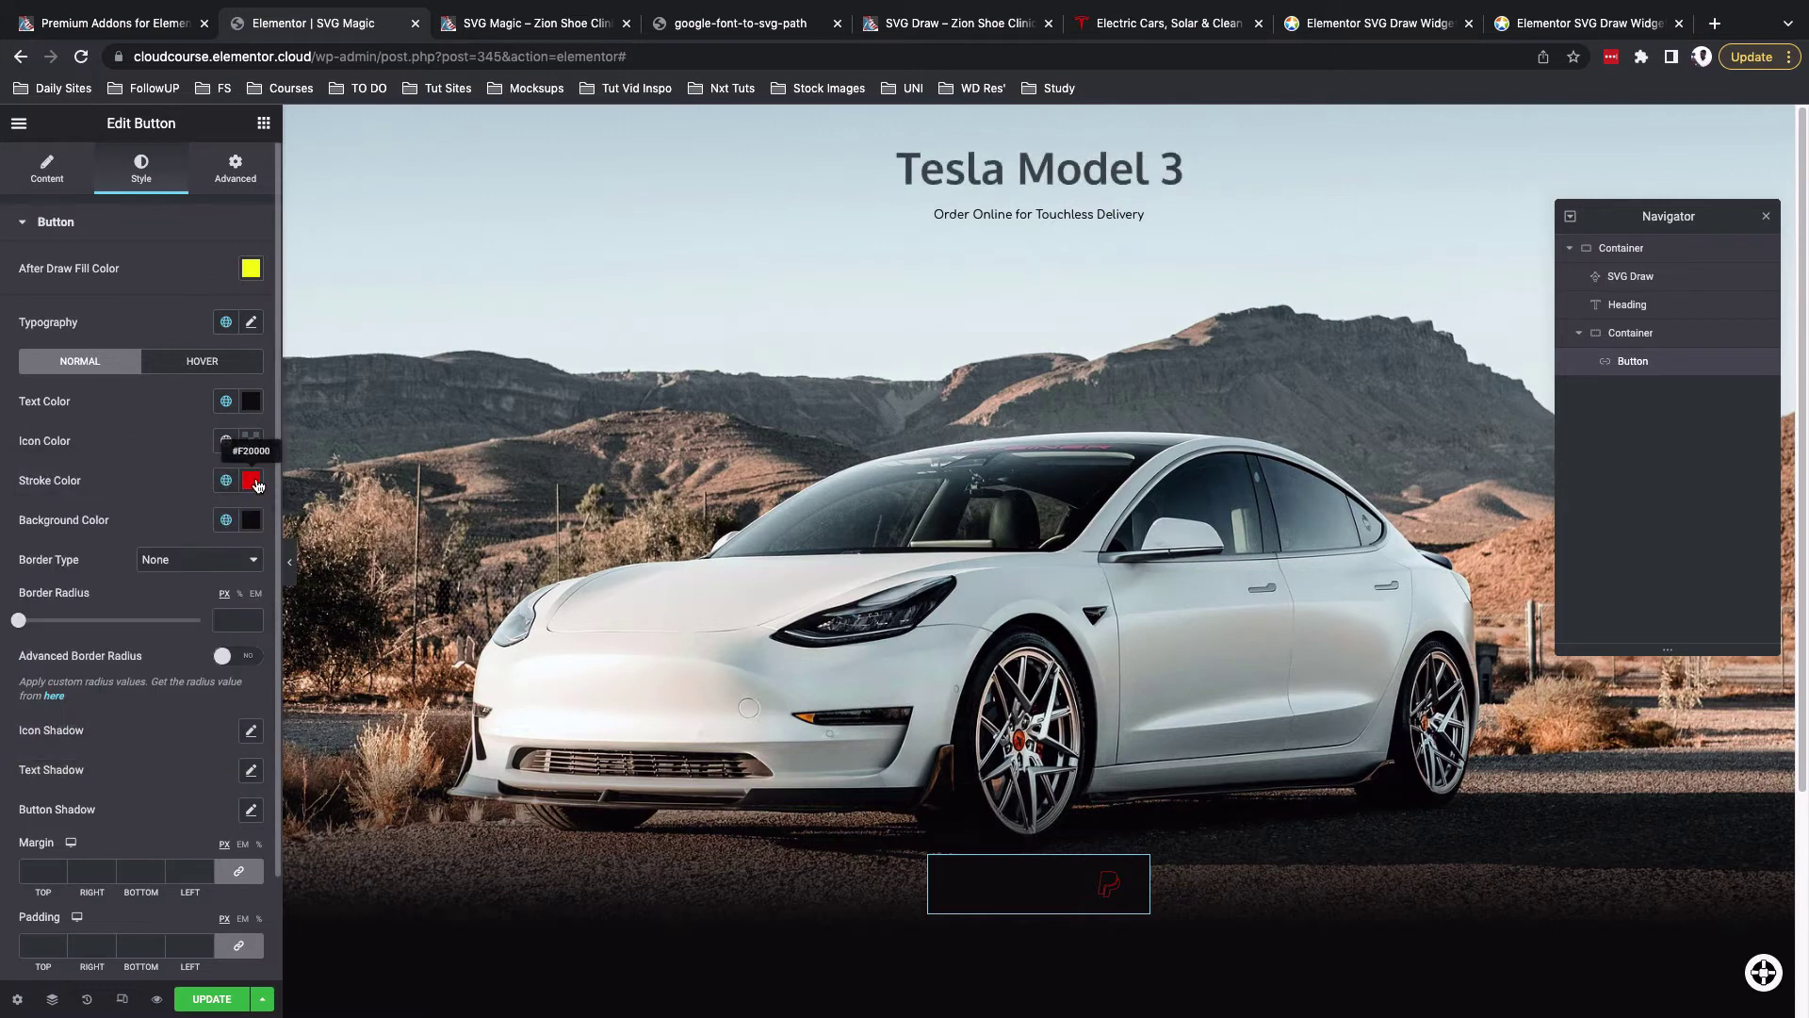
{"action": "left_click", "coordinate": [253, 481]}
{"action": "left_click_drag", "start_coordinate": [83, 633], "coordinate": [10, 539]}
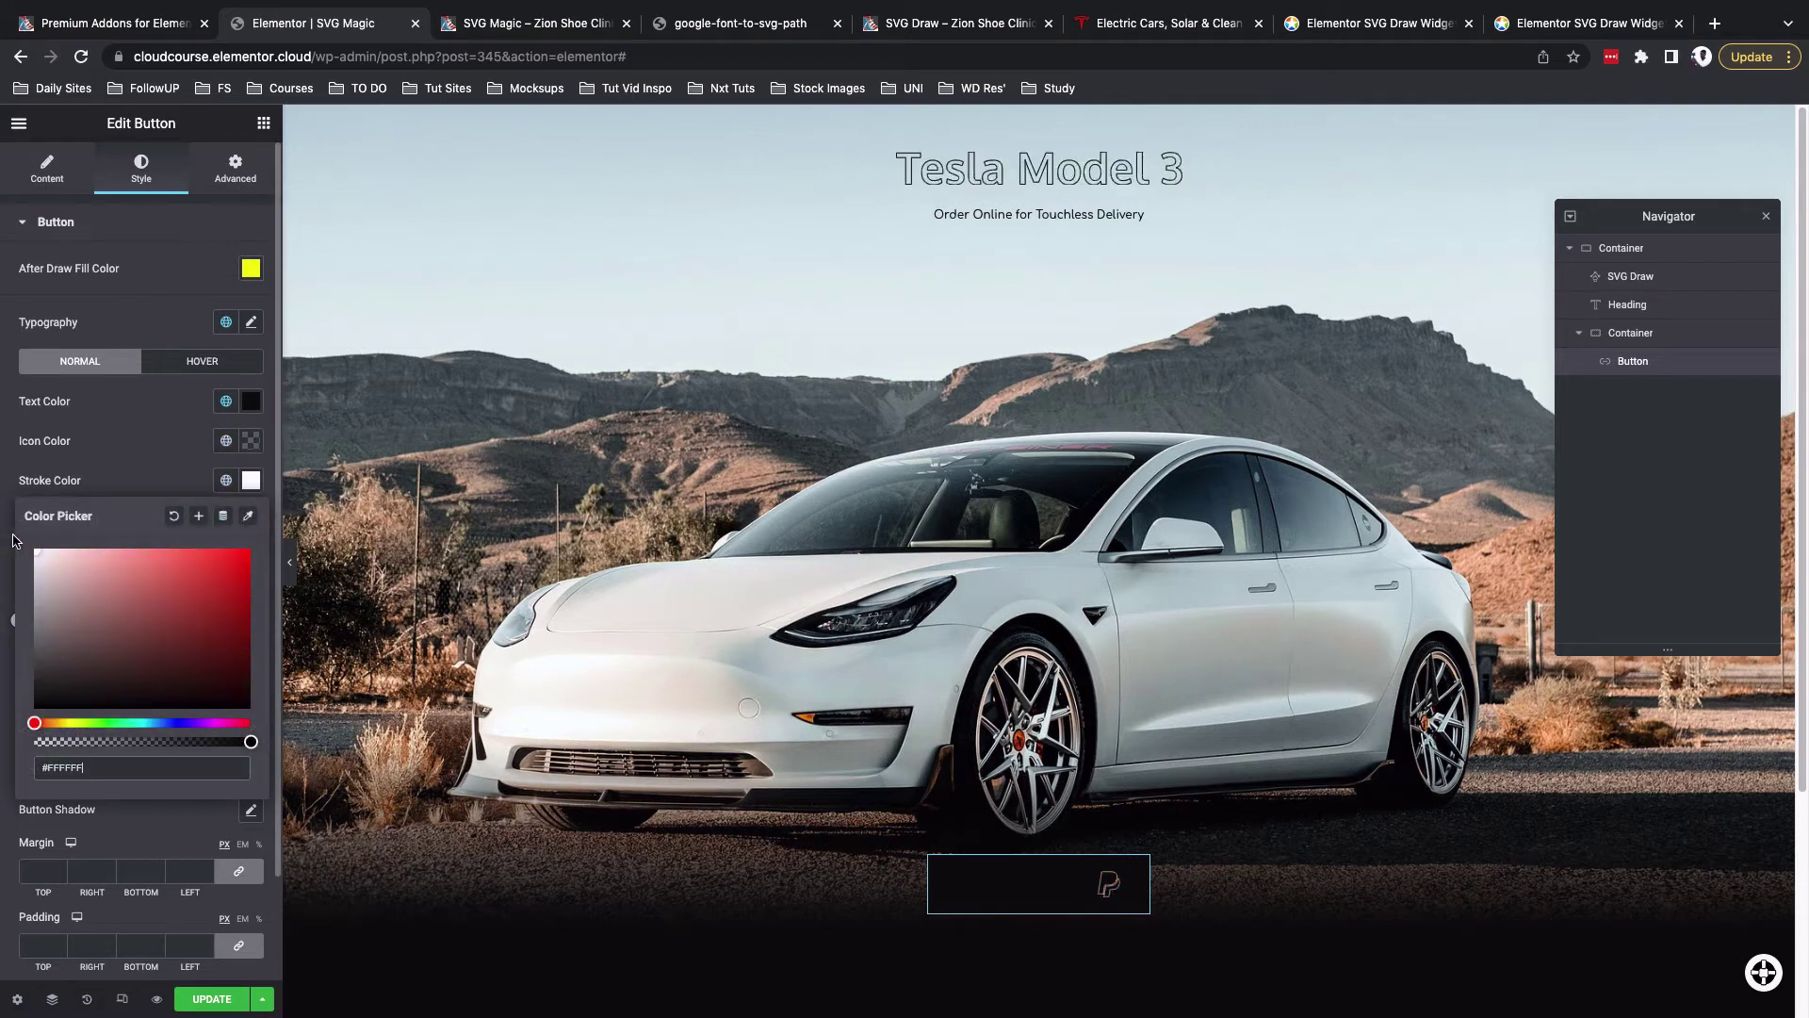
{"action": "left_click", "coordinate": [136, 481]}
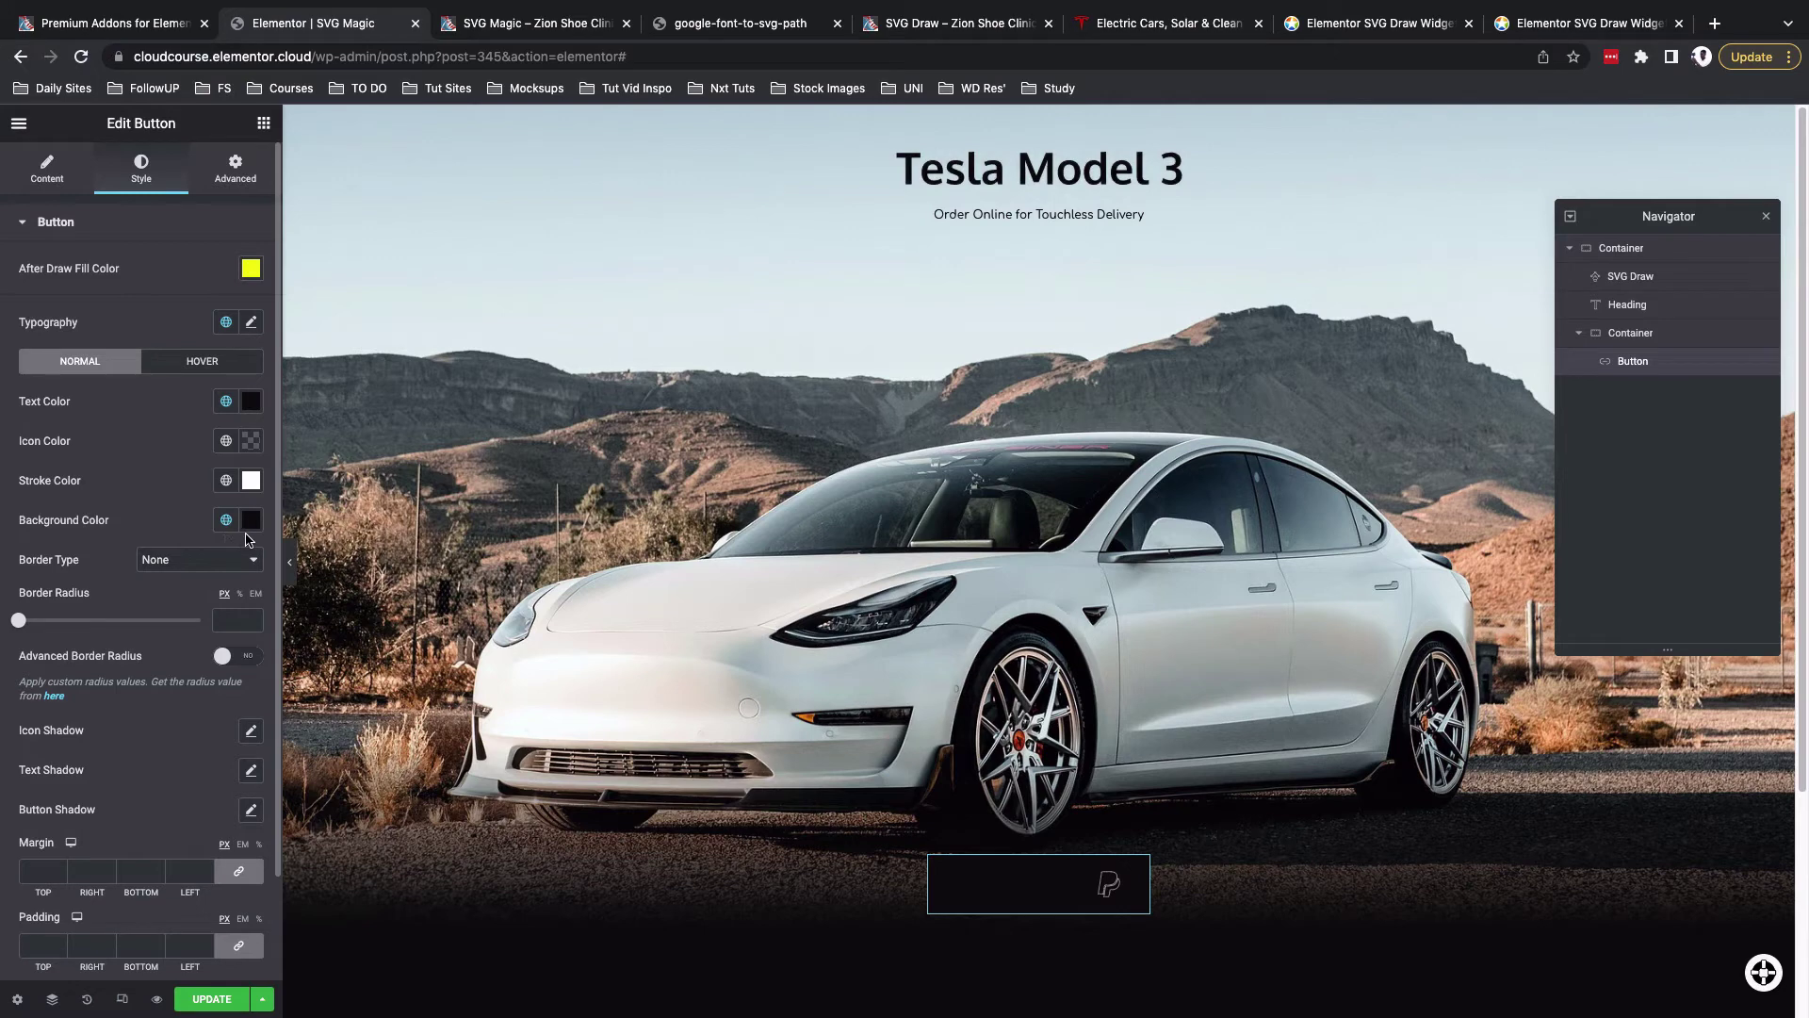
Set the button's hover text color to white and make its hover icon color fully transparent
{"action": "left_click", "coordinate": [170, 361]}
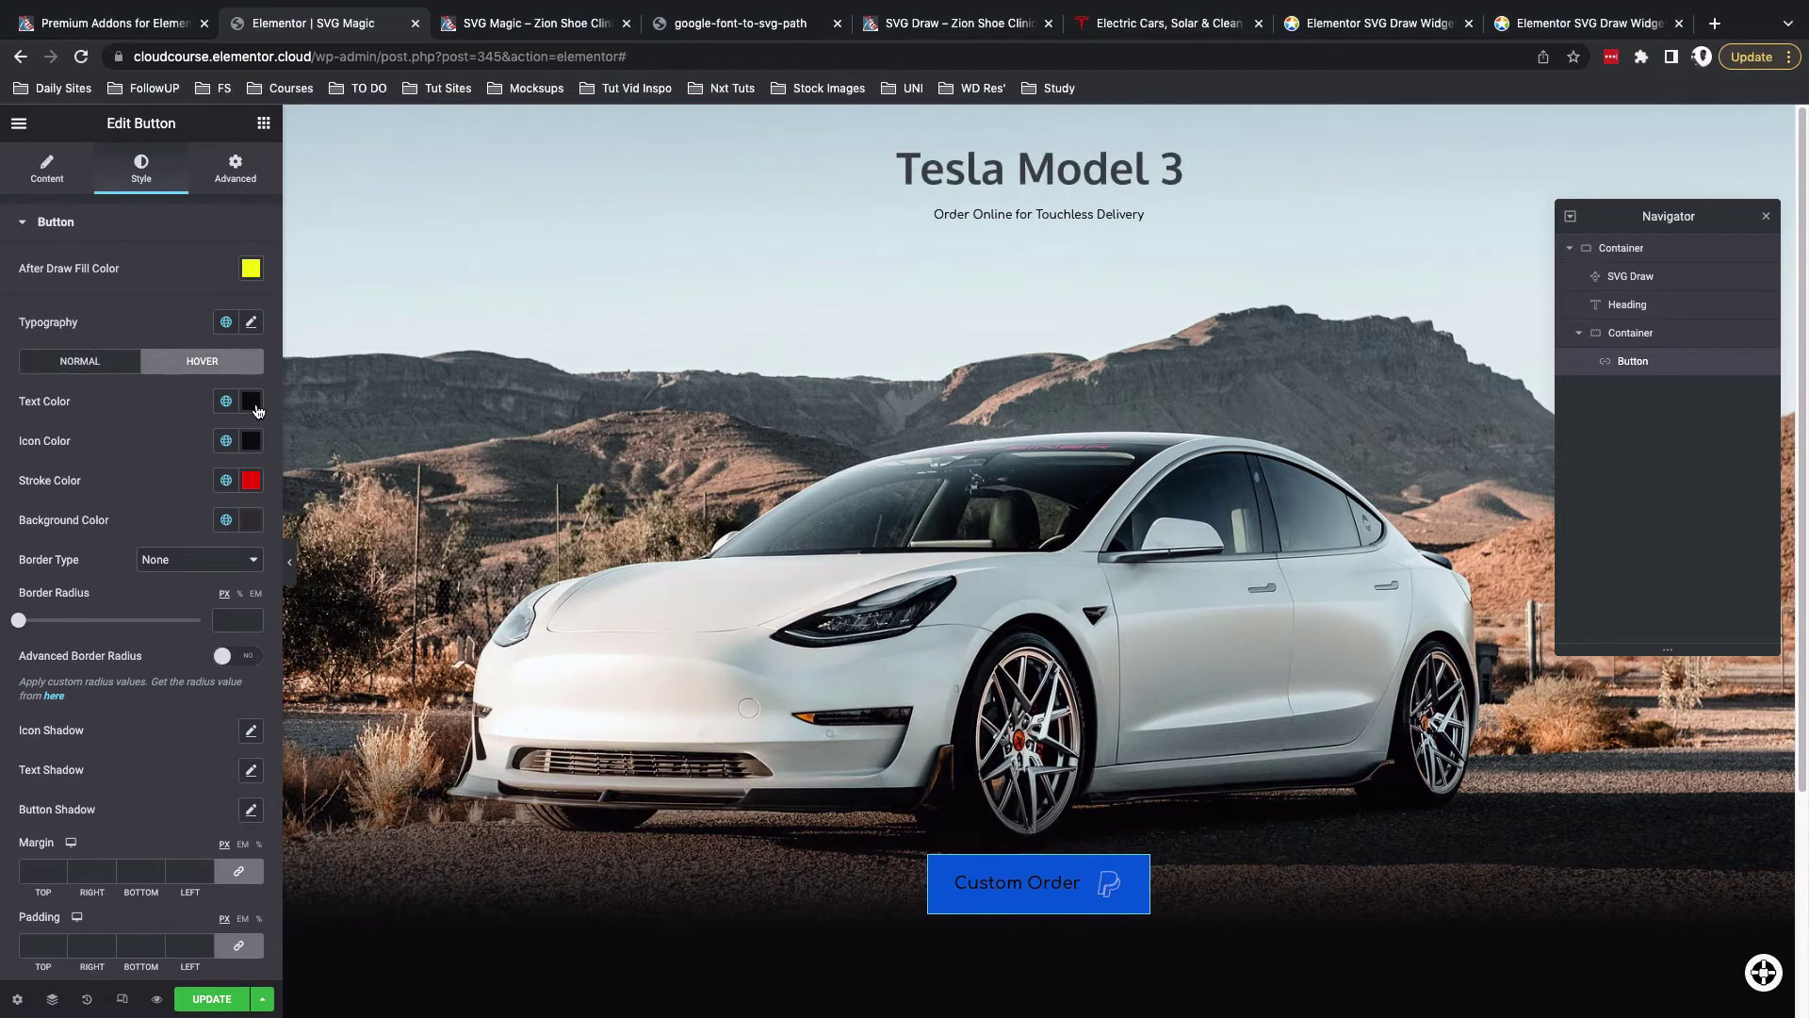
{"action": "left_click", "coordinate": [250, 402]}
{"action": "left_click", "coordinate": [250, 402]}
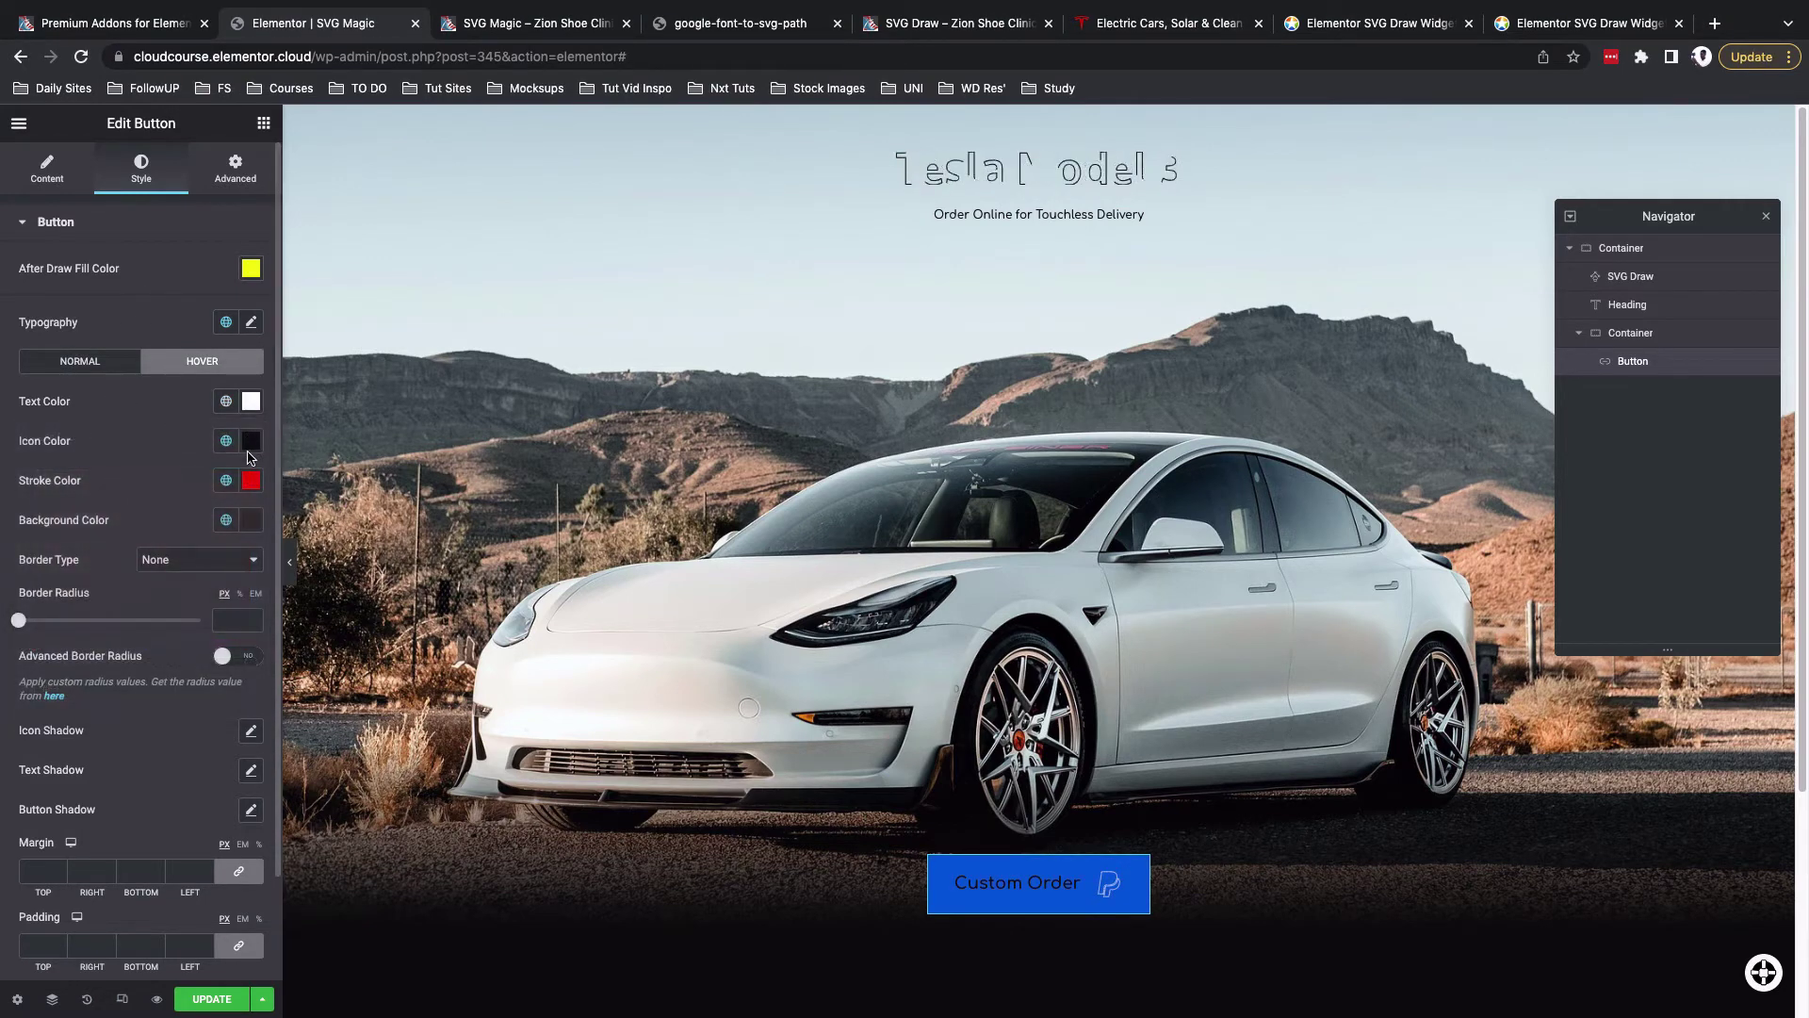
{"action": "left_click", "coordinate": [249, 442]}
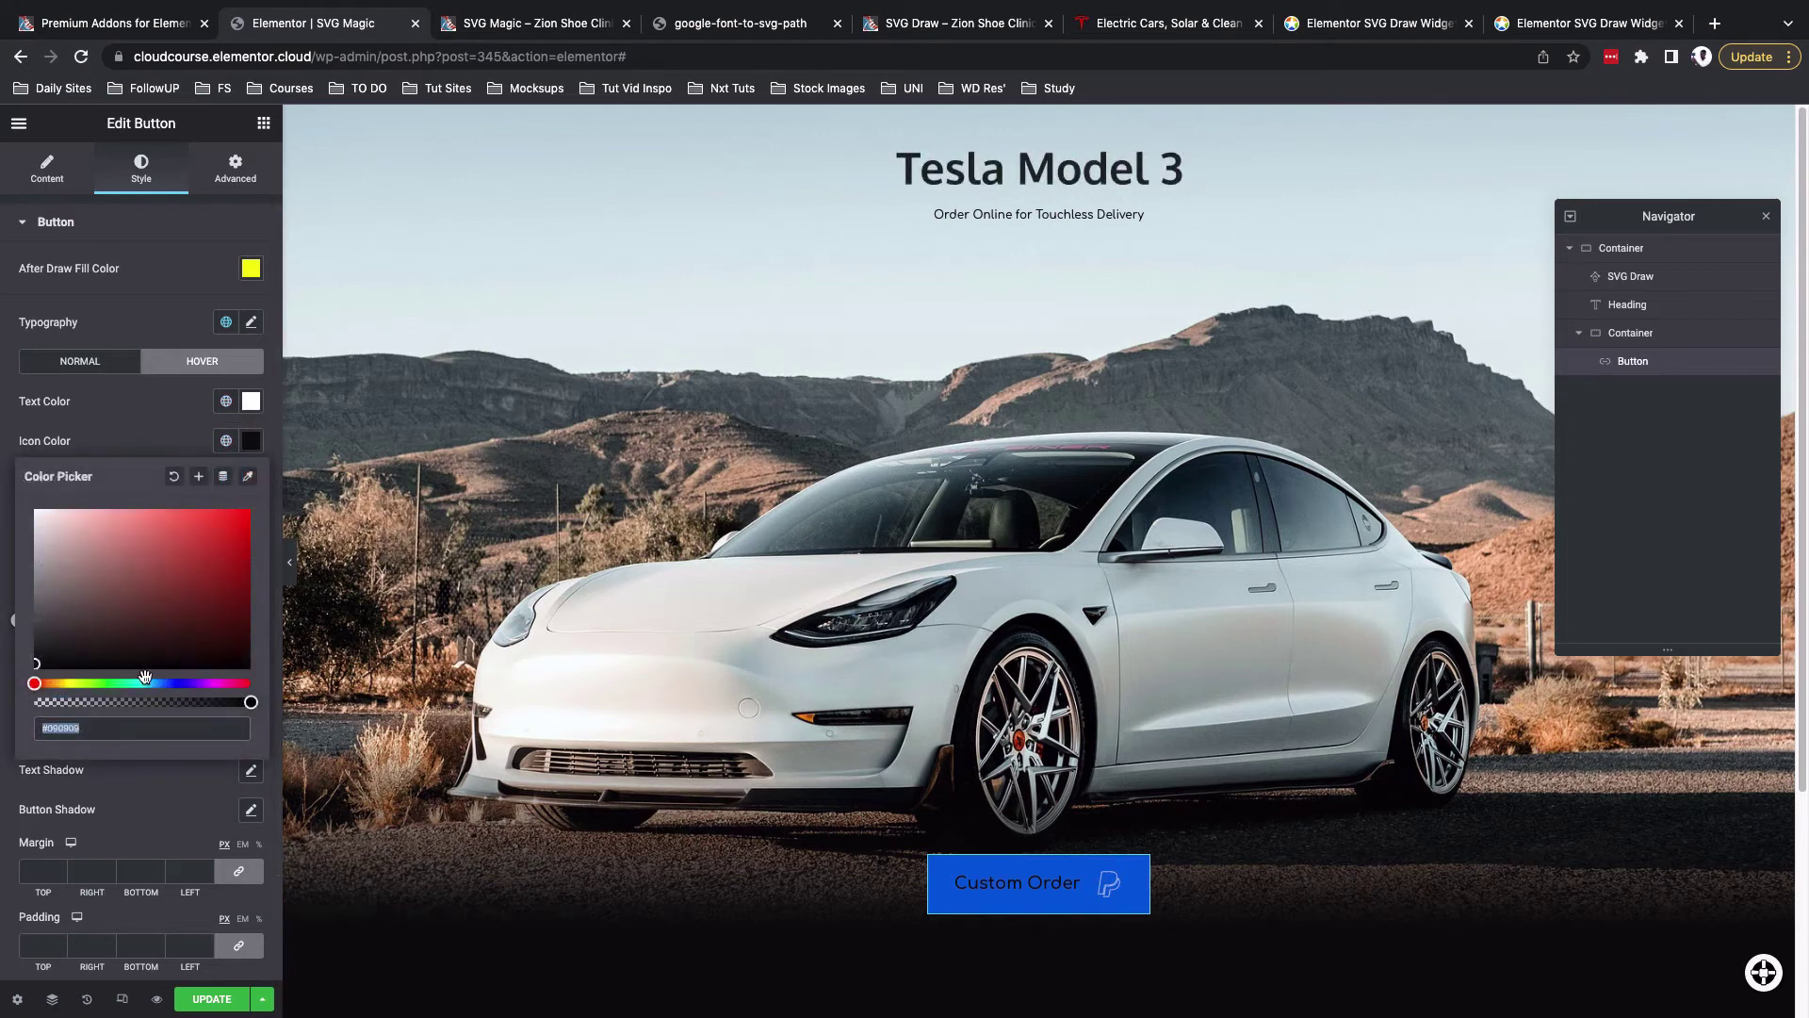
{"action": "left_click", "coordinate": [249, 442]}
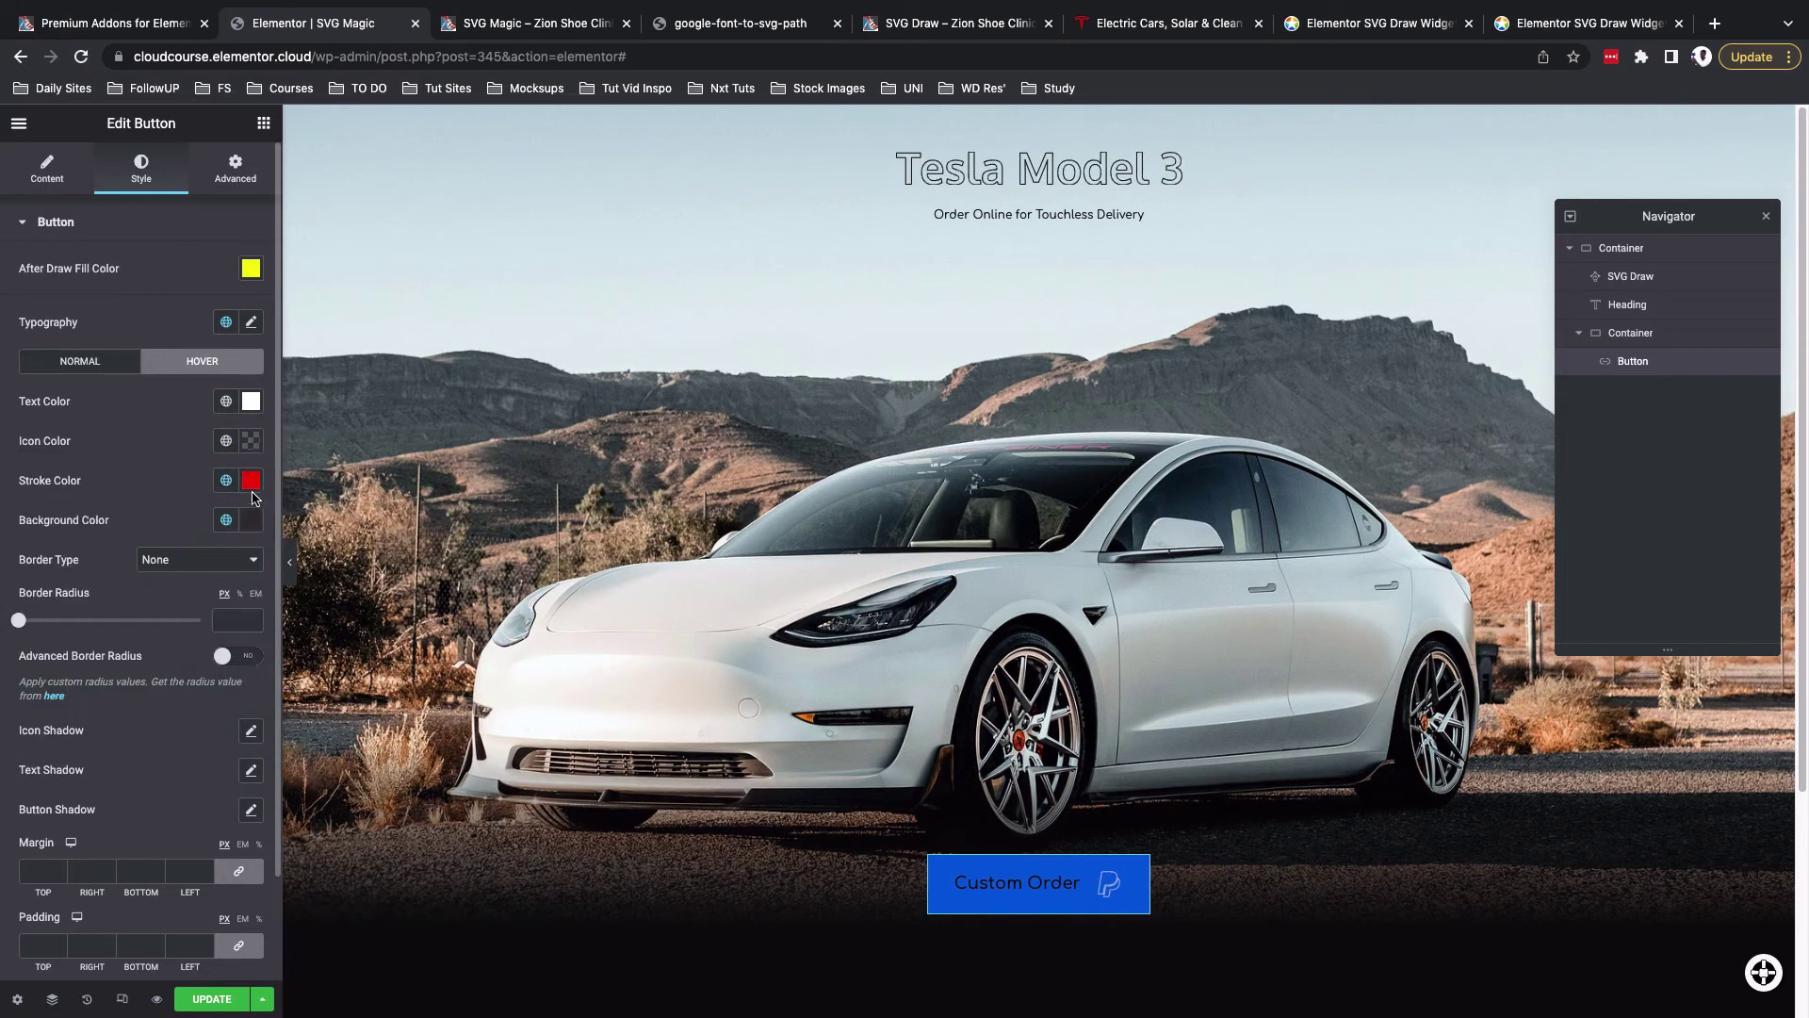
Set the button's hover stroke color to white and its hover background color to the global Primary color
{"action": "left_click", "coordinate": [251, 481]}
{"action": "left_click", "coordinate": [38, 552]}
{"action": "left_click", "coordinate": [106, 496]}
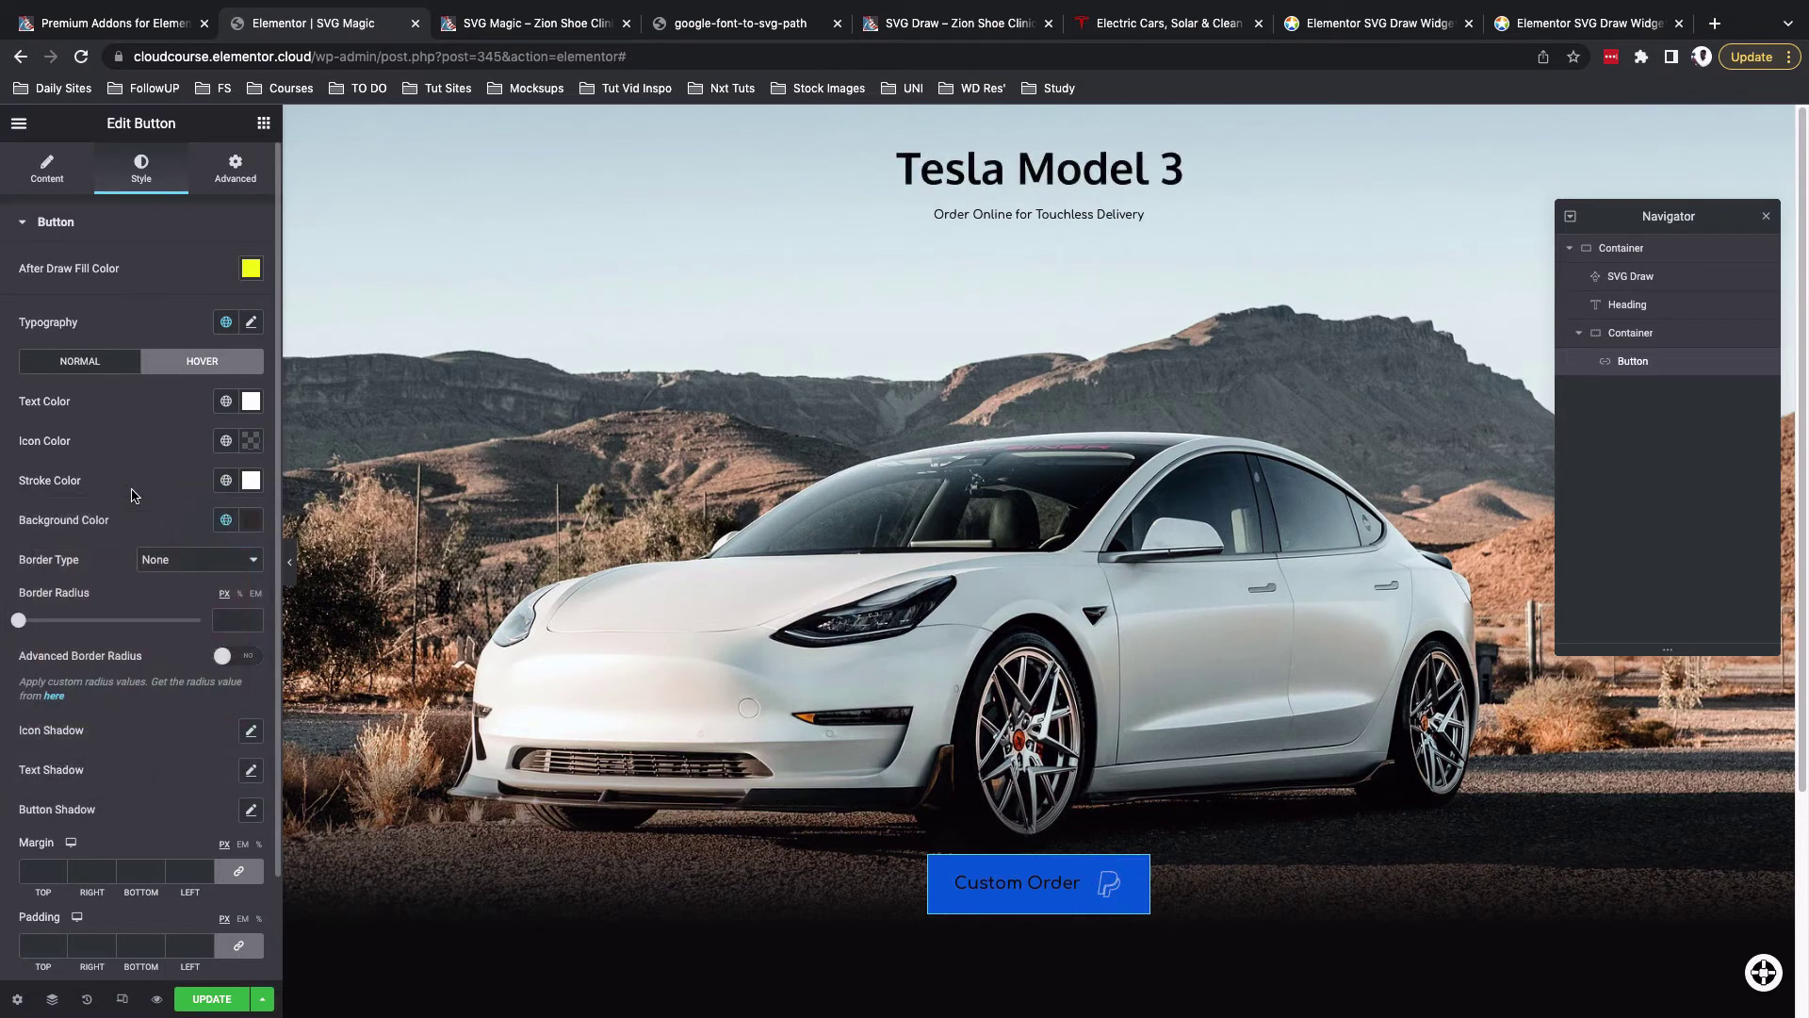
{"action": "left_click", "coordinate": [247, 527]}
{"action": "left_click", "coordinate": [216, 530]}
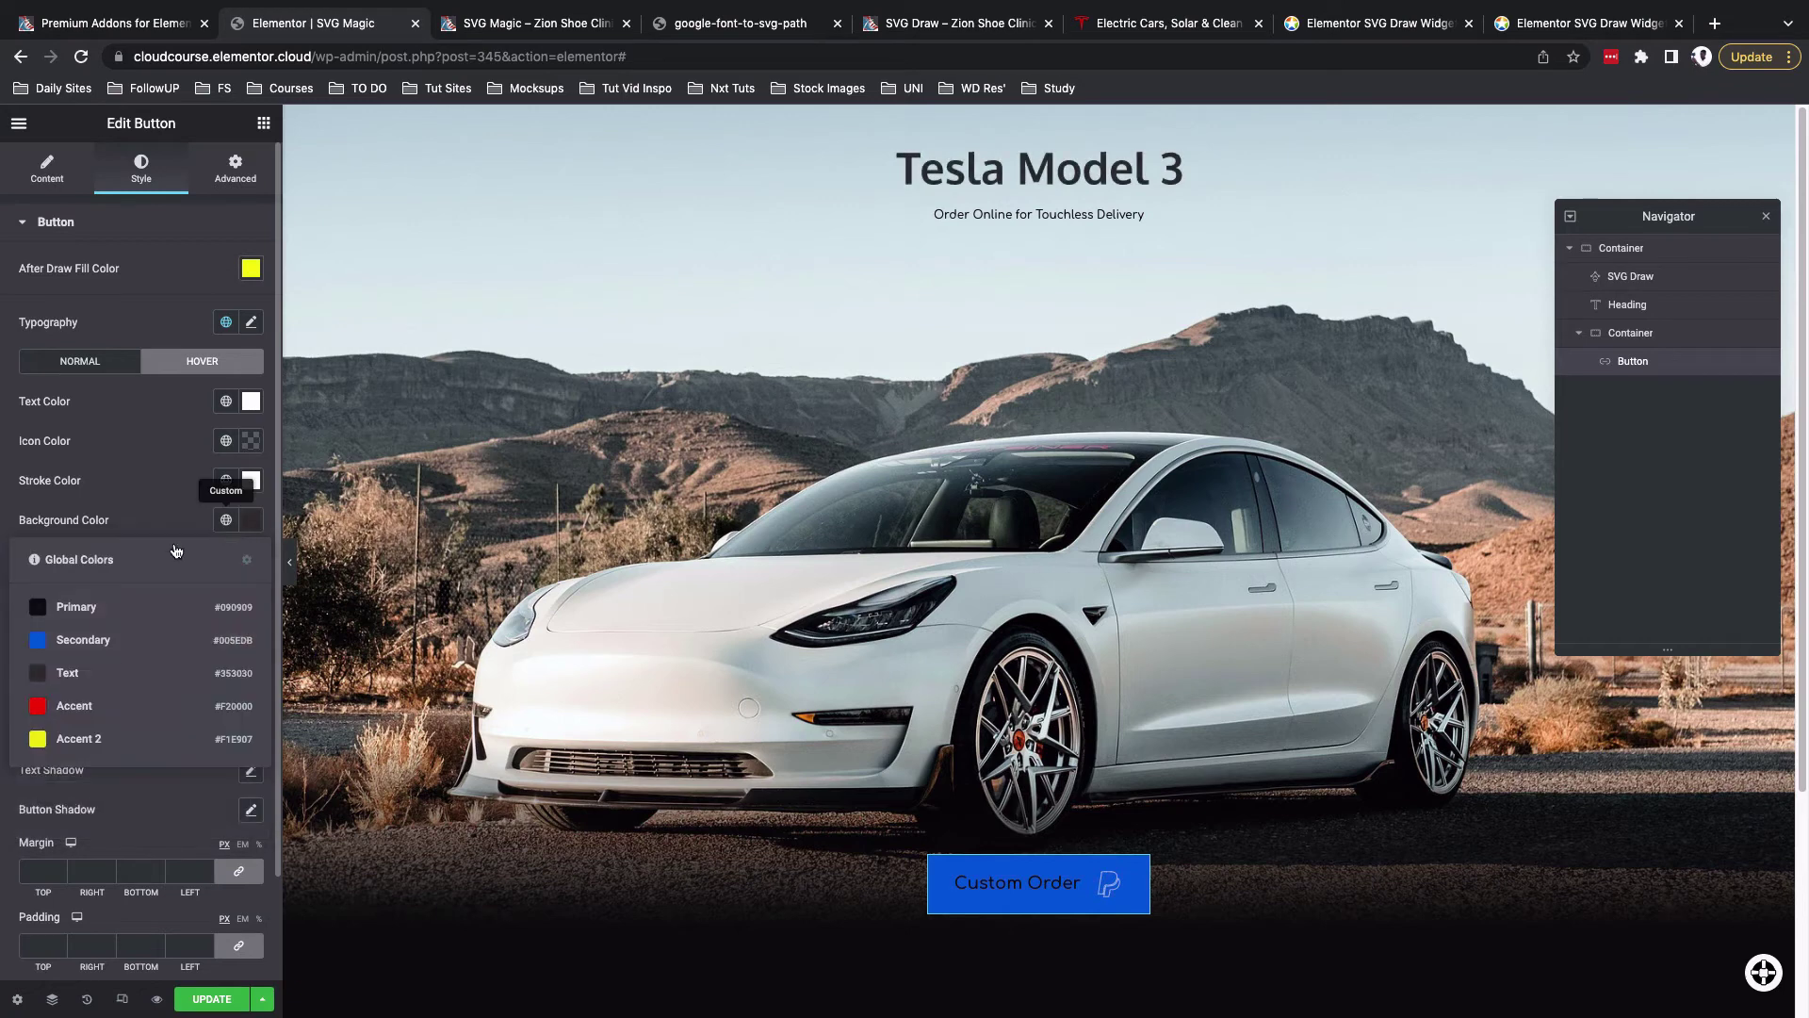
{"action": "left_click", "coordinate": [85, 607]}
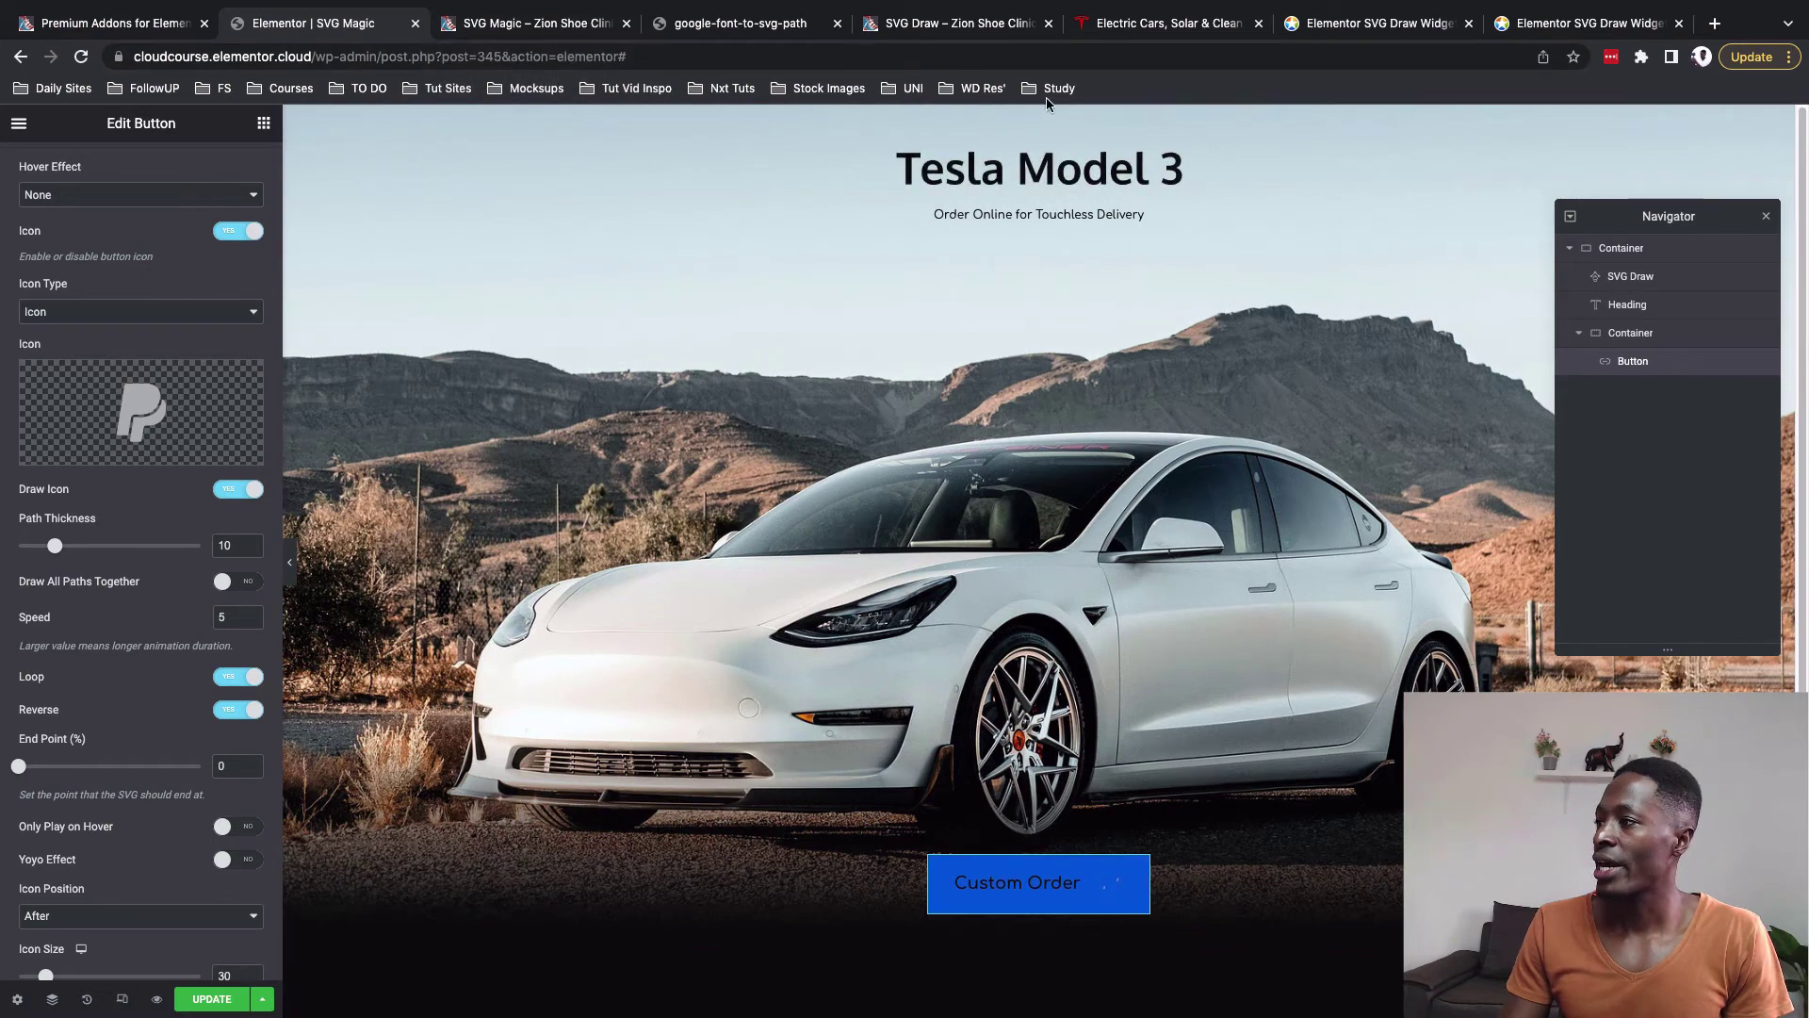
Switch to the Premium Addons settings, filter the widgets by "butt" and check the Button widget's Enable SVG Draw option
{"action": "left_click", "coordinate": [117, 24]}
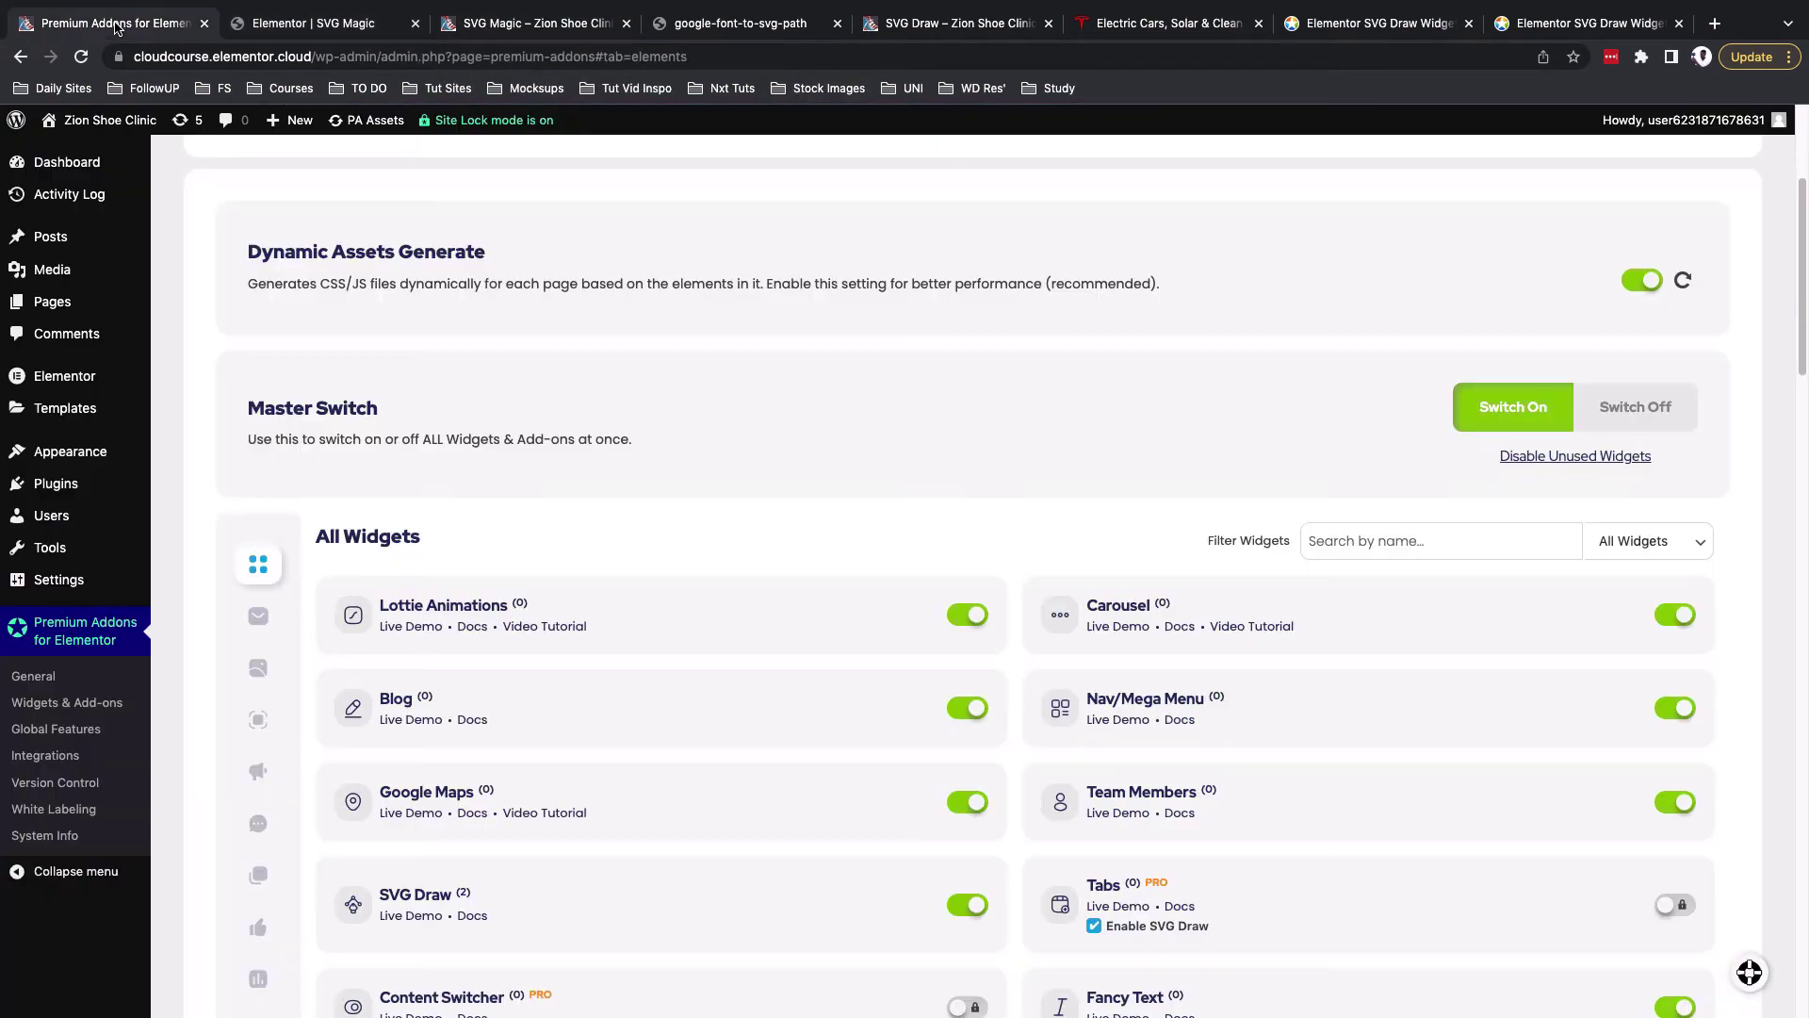
{"action": "left_click", "coordinate": [1401, 545]}
{"action": "type", "text": "butt"}
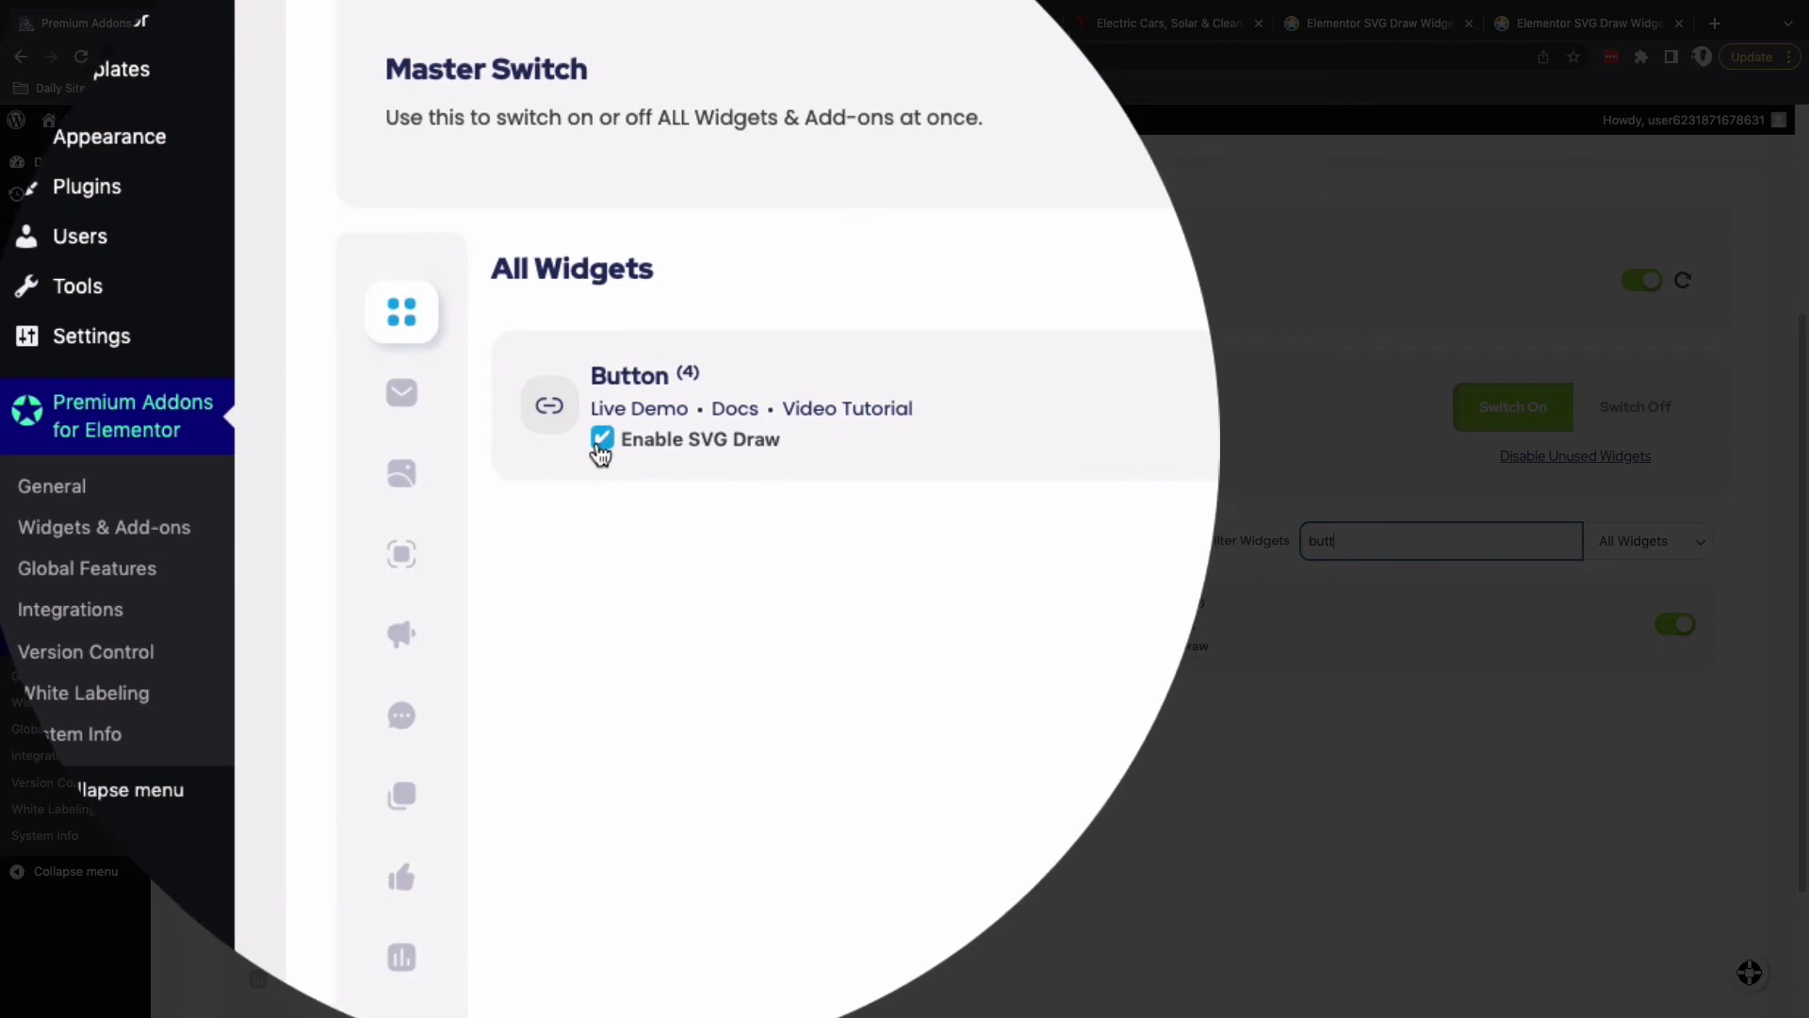
{"action": "left_click", "coordinate": [601, 440]}
{"action": "left_click", "coordinate": [599, 443]}
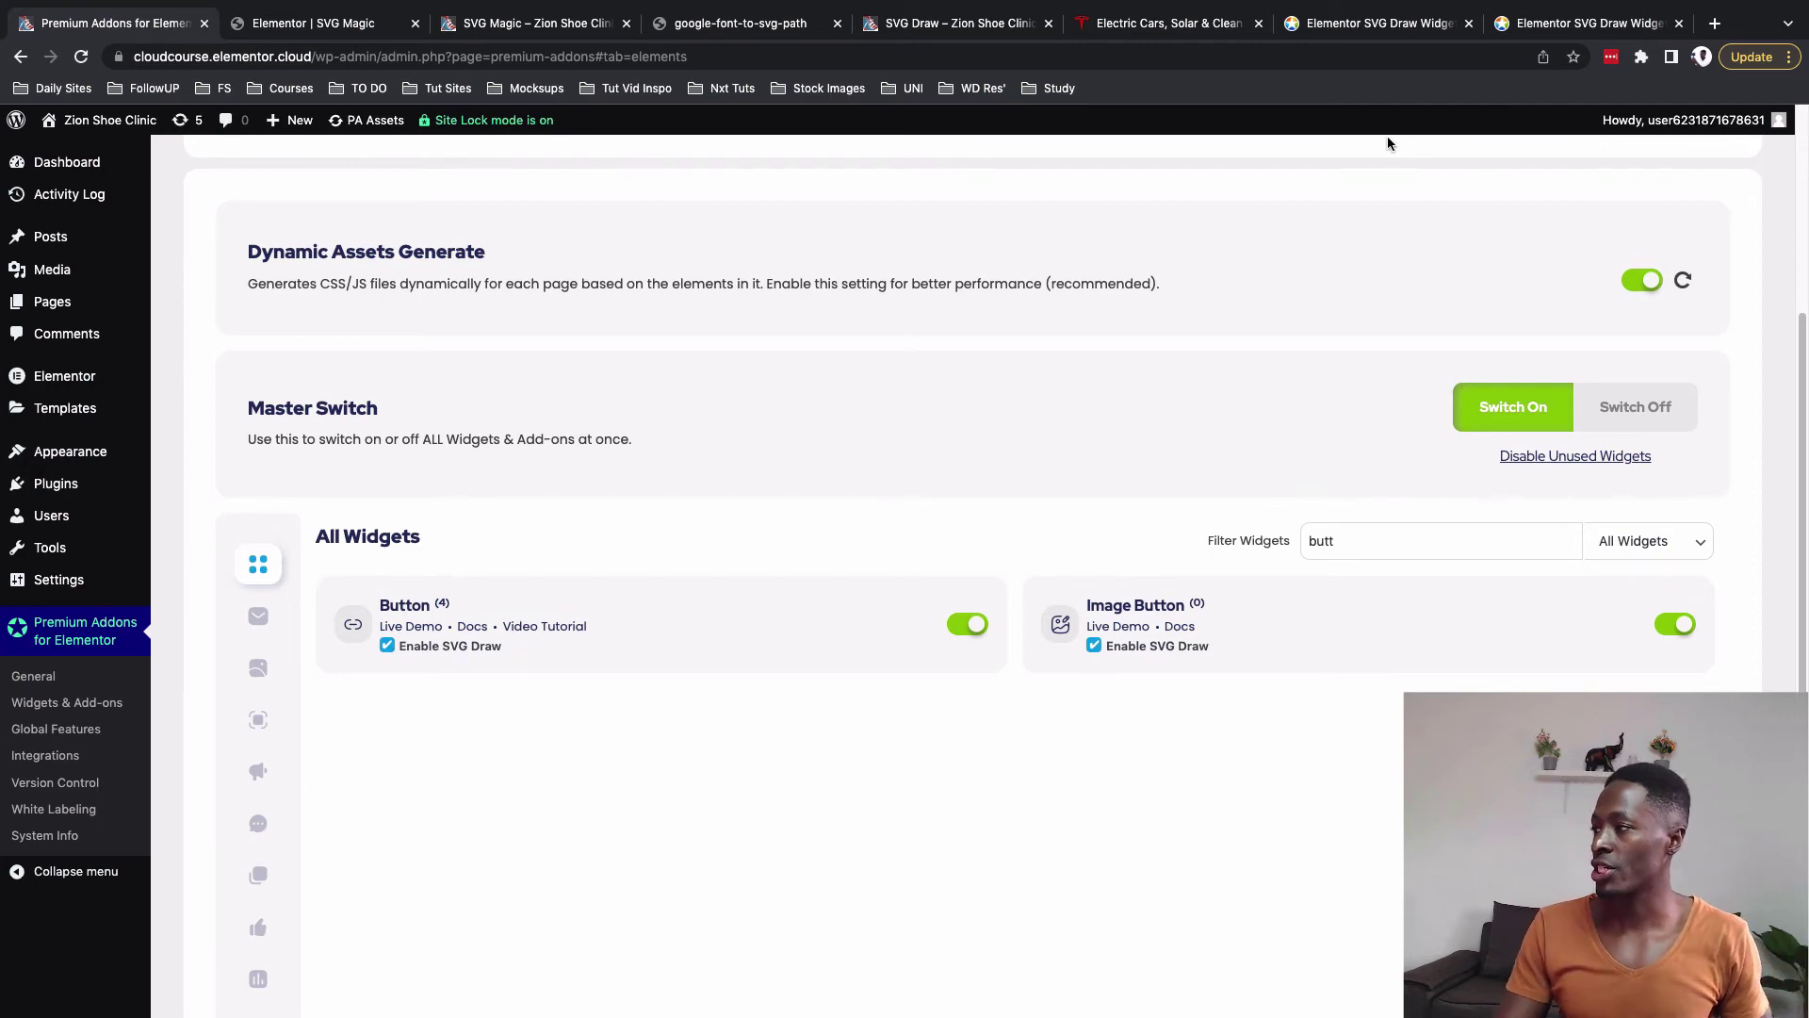
Review the list of widgets that support Draw SVG on the Premium Addons SVG Draw widget page
{"action": "left_click", "coordinate": [1365, 35]}
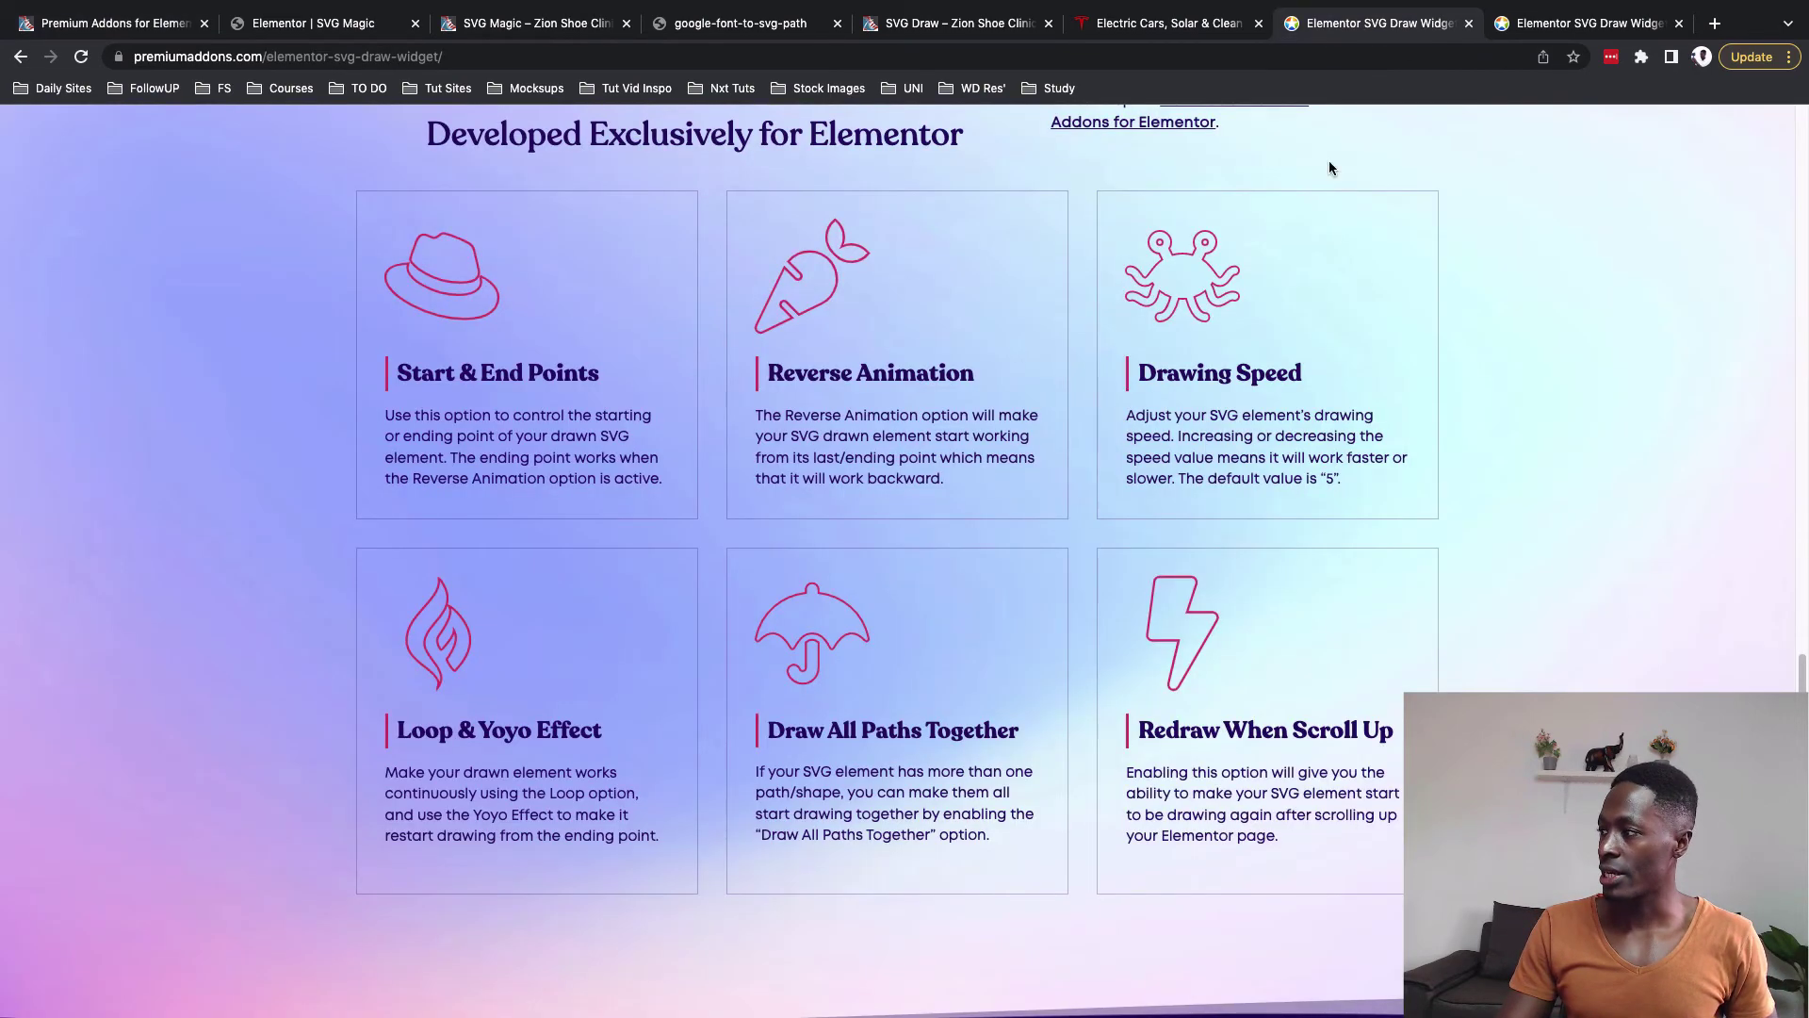
{"action": "scroll", "coordinate": [1212, 544], "scroll_direction": "down", "scroll_amount": 15}
{"action": "scroll", "coordinate": [1212, 545], "scroll_direction": "up", "scroll_amount": 10}
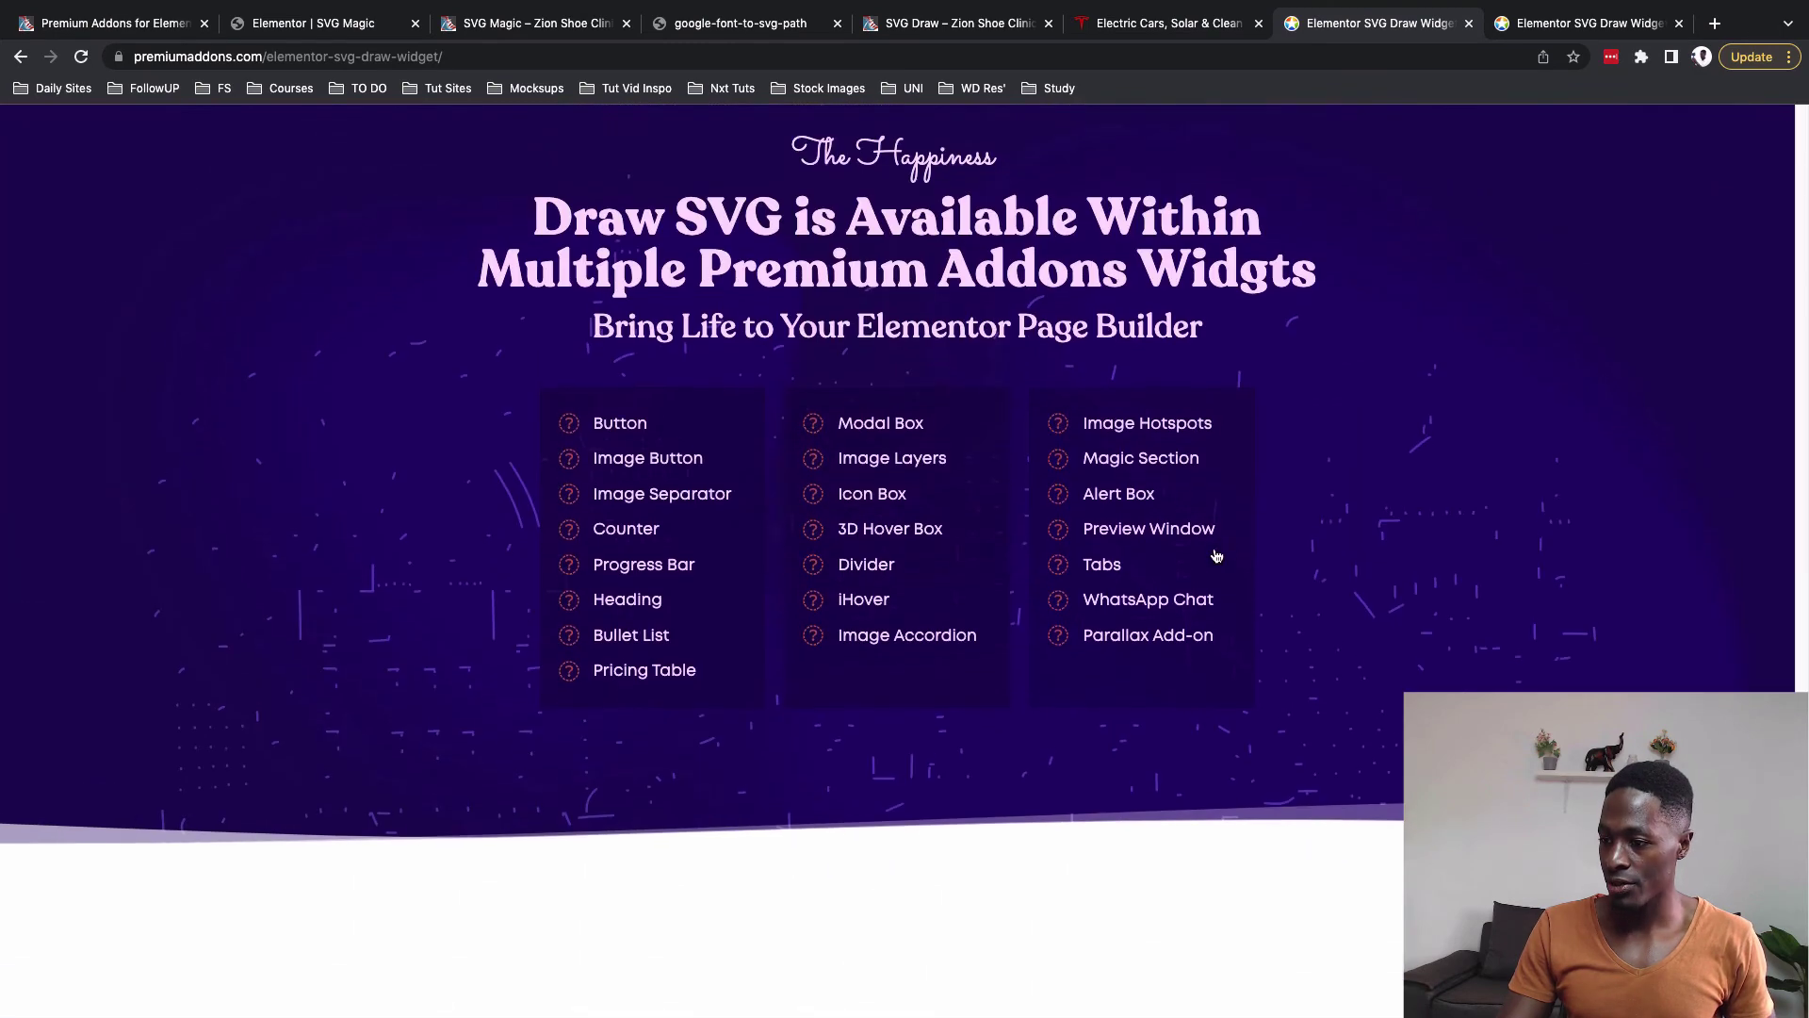
{"action": "scroll", "coordinate": [1216, 556], "scroll_direction": "up", "scroll_amount": 2}
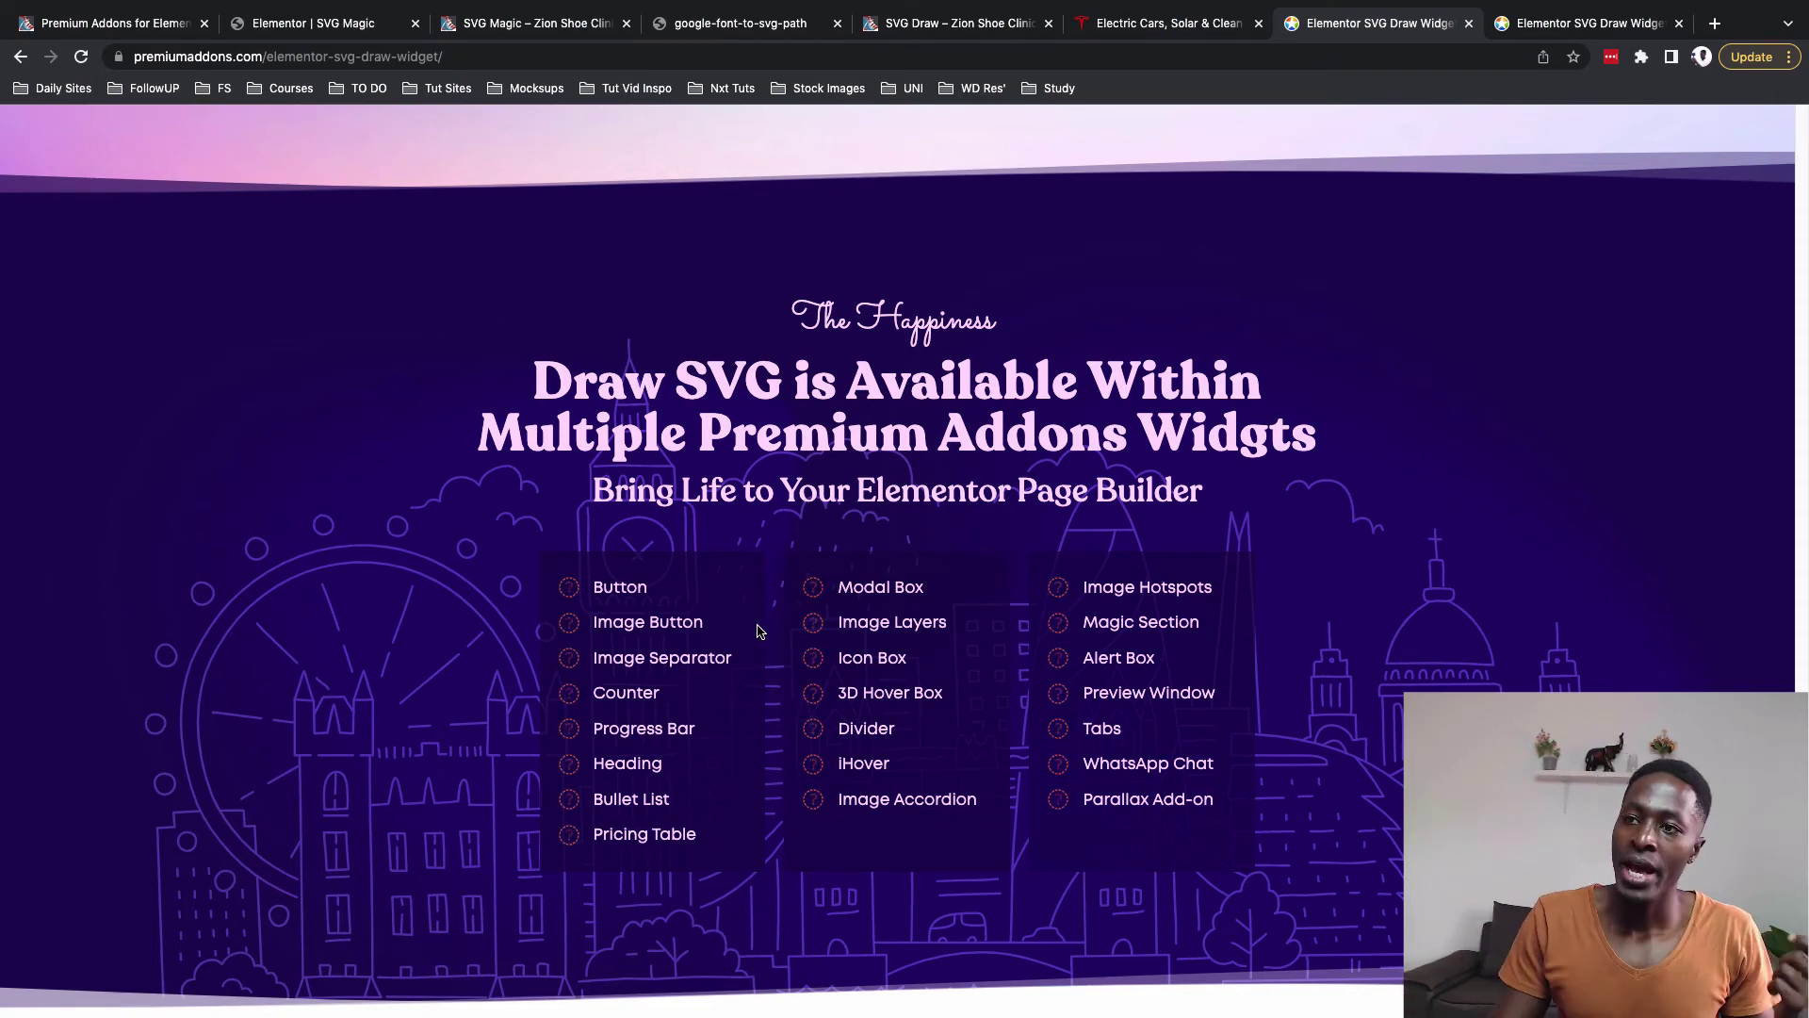
Return to the Elementor editor and duplicate the Custom Order button
{"action": "left_click", "coordinate": [340, 25]}
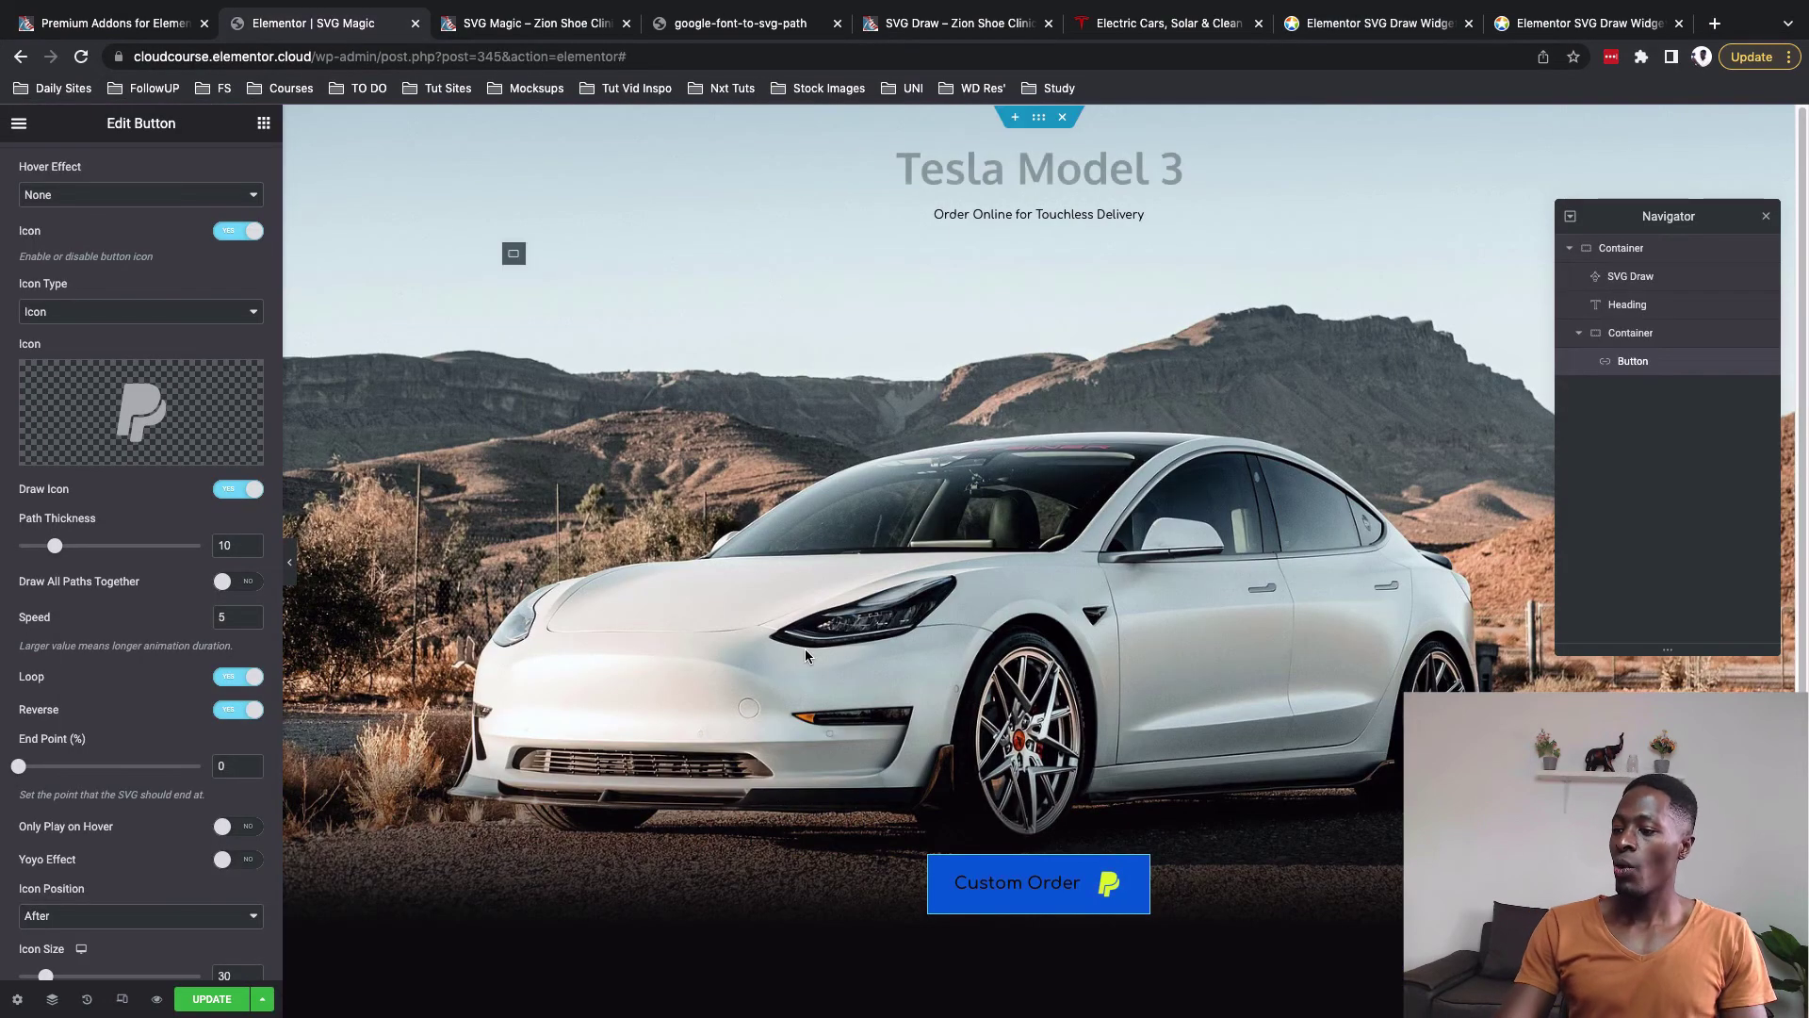
{"action": "right_click", "coordinate": [1132, 880]}
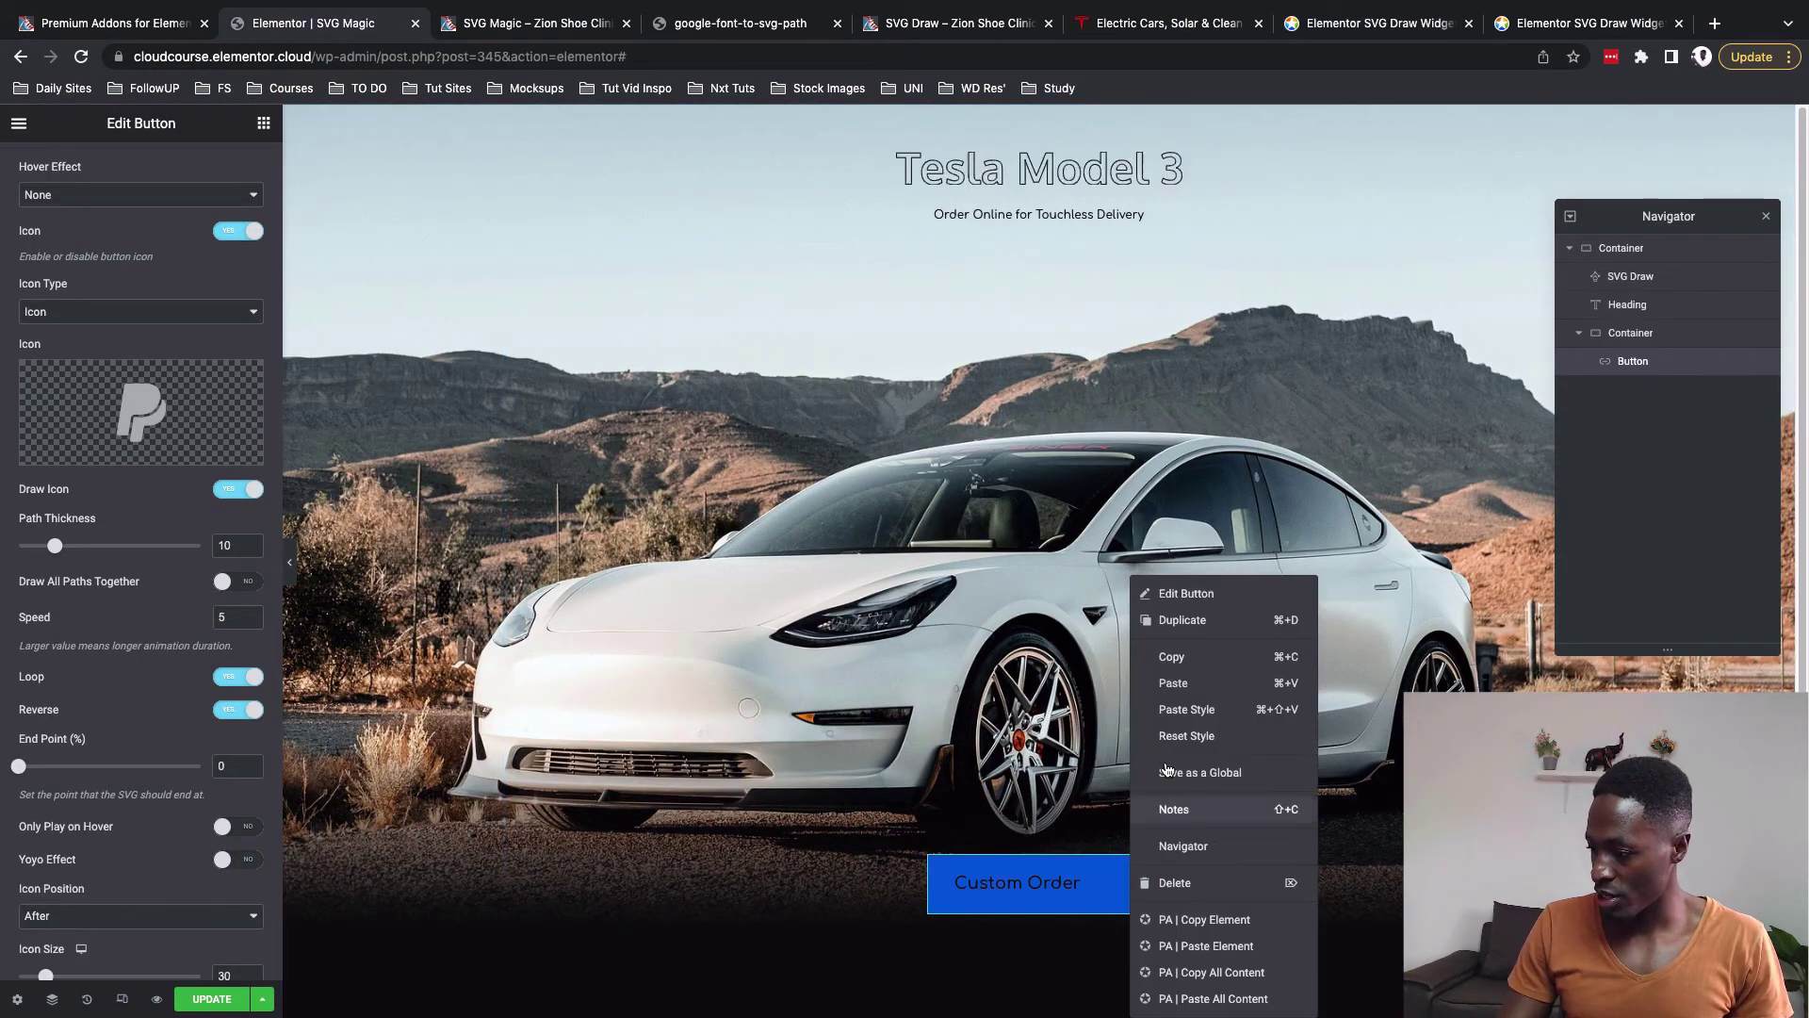
{"action": "left_click", "coordinate": [1216, 629]}
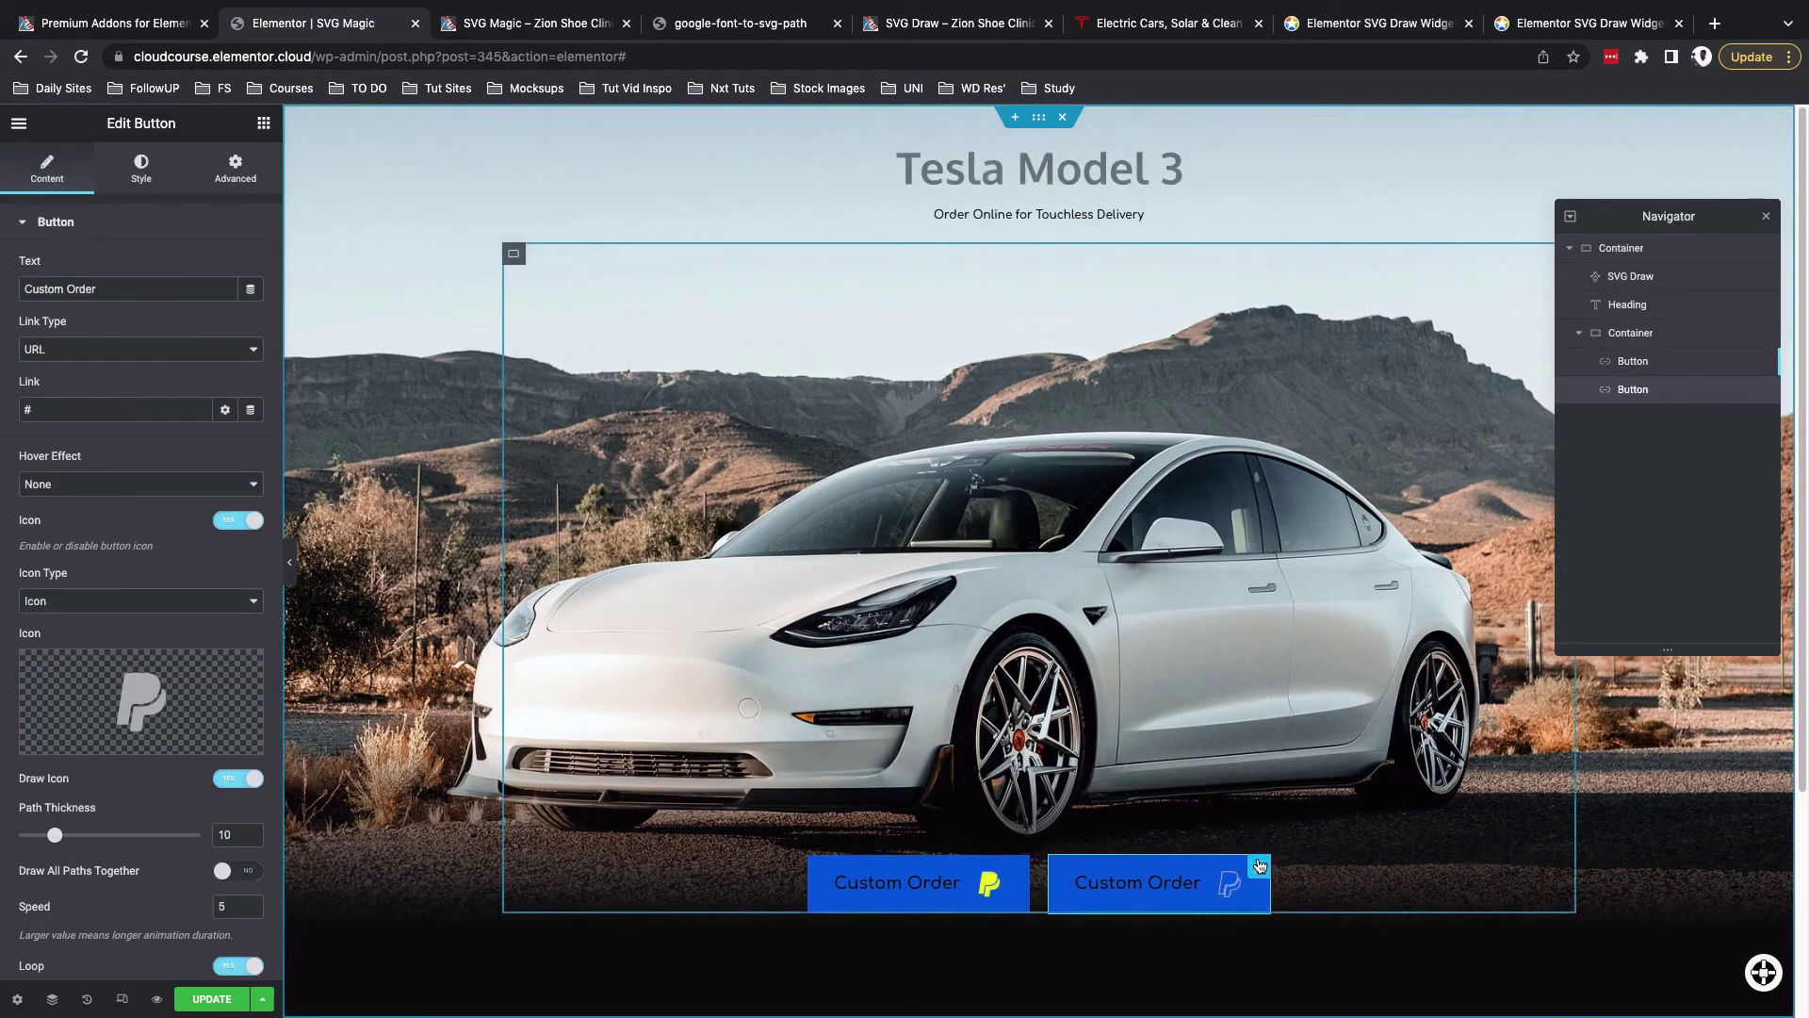
Change the duplicated button's text to "Existing Inventory"
{"action": "triple_click", "coordinate": [119, 289]}
{"action": "type", "text": "Esit"}
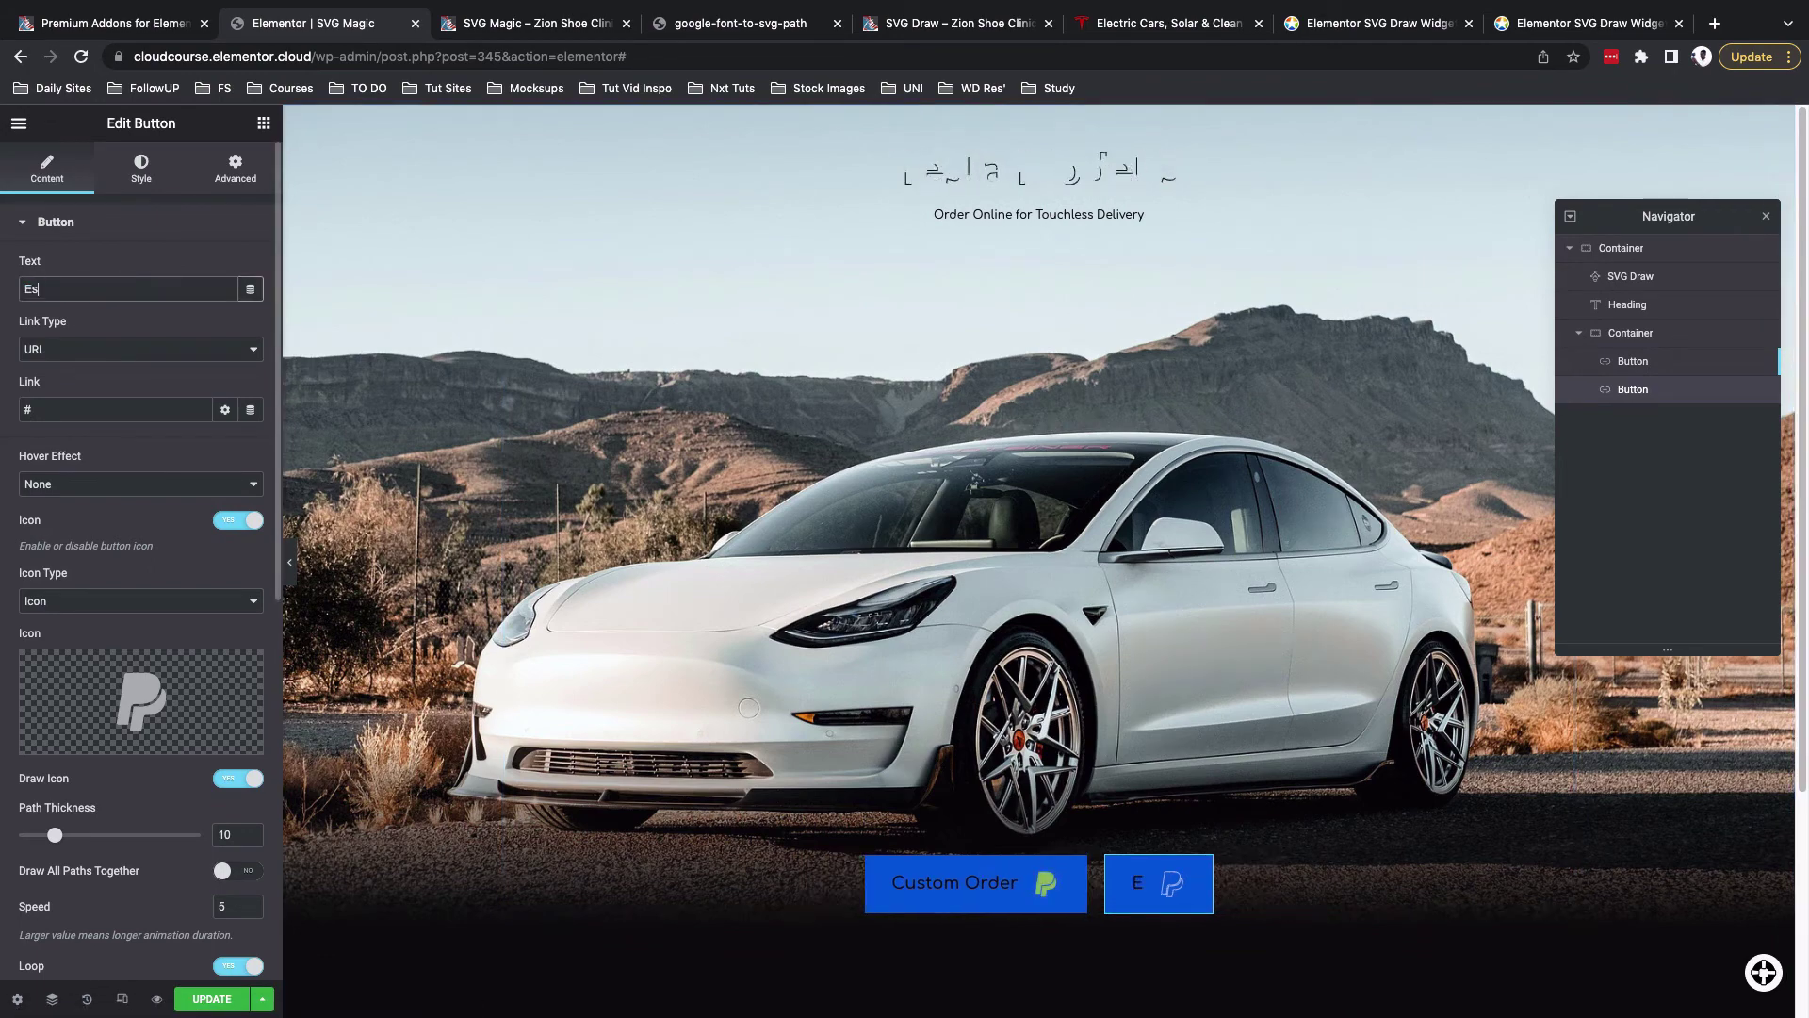
{"action": "key", "text": "BackSpace"}
{"action": "key", "text": "BackSpace"}
{"action": "key", "text": "BackSpace"}
{"action": "type", "text": "xisting Inventory"}
Search the icon library for "lay" and replace the Existing Inventory button's Paypal icon with the Layer group icon
{"action": "scroll", "coordinate": [130, 578], "scroll_direction": "down", "scroll_amount": 1}
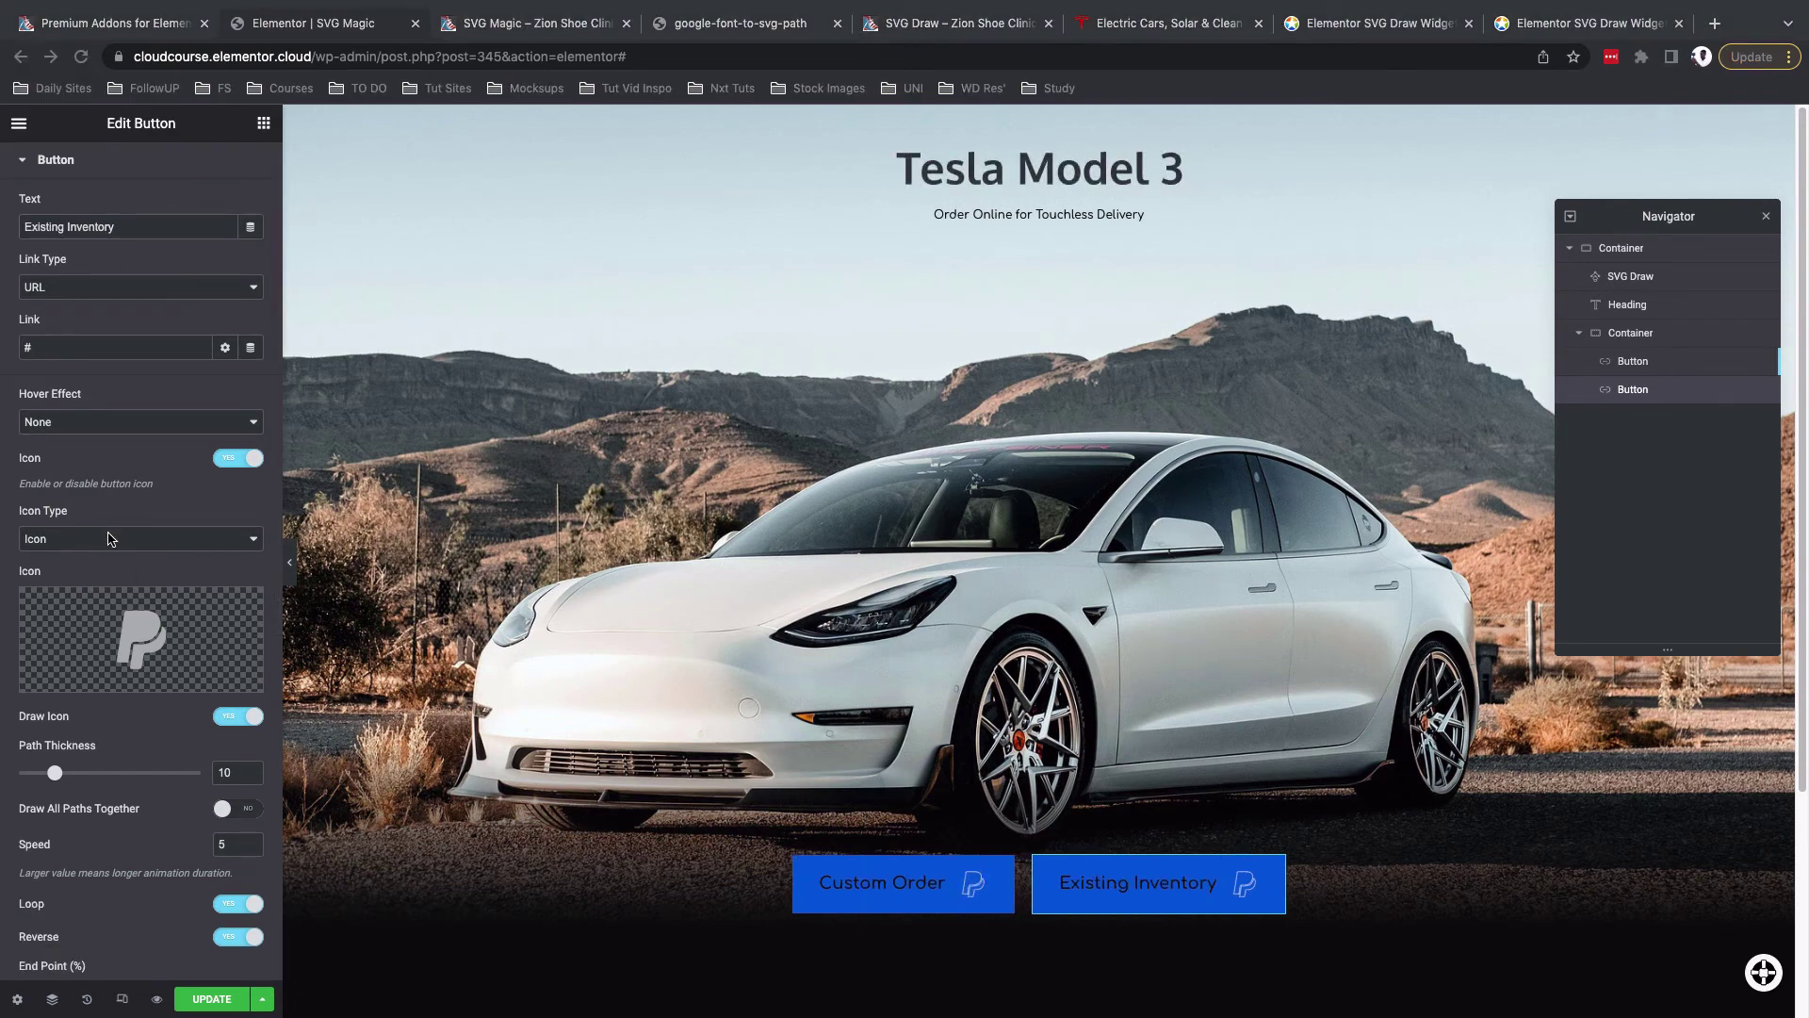
{"action": "left_click", "coordinate": [110, 542]}
{"action": "left_click", "coordinate": [110, 539]}
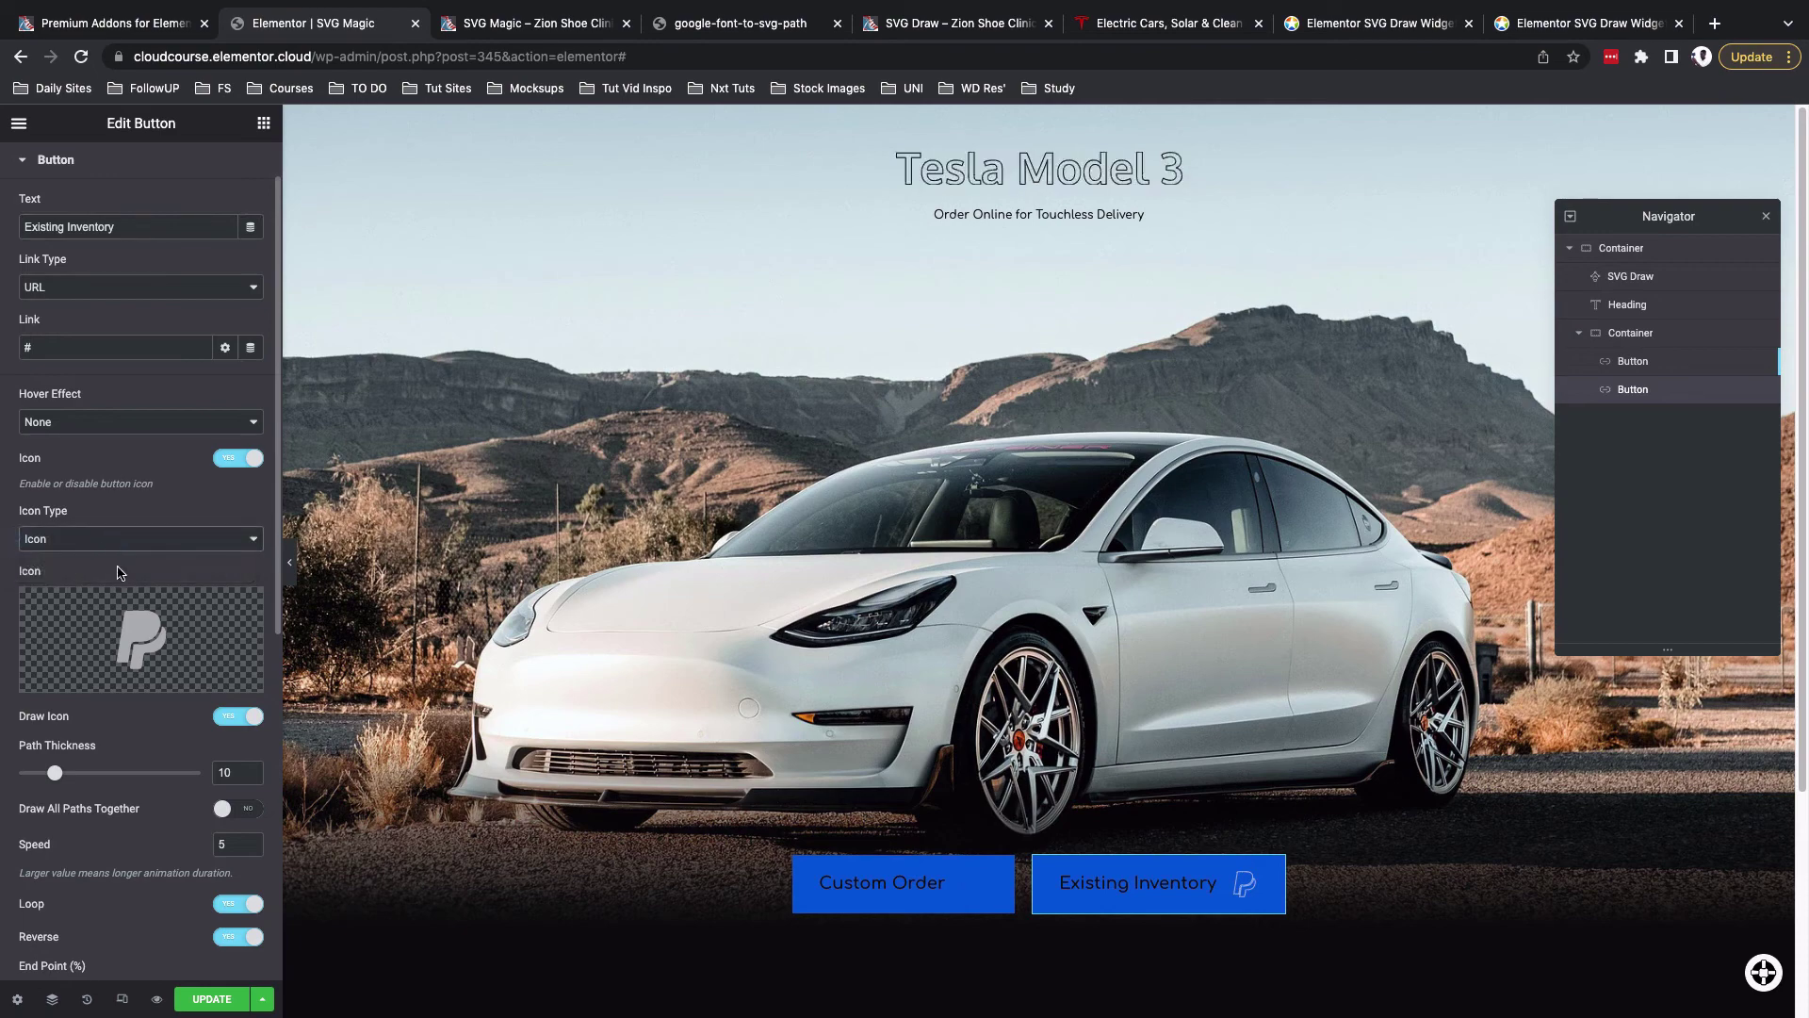
{"action": "left_click", "coordinate": [123, 614]}
{"action": "left_click", "coordinate": [826, 272]}
{"action": "type", "text": "lay"}
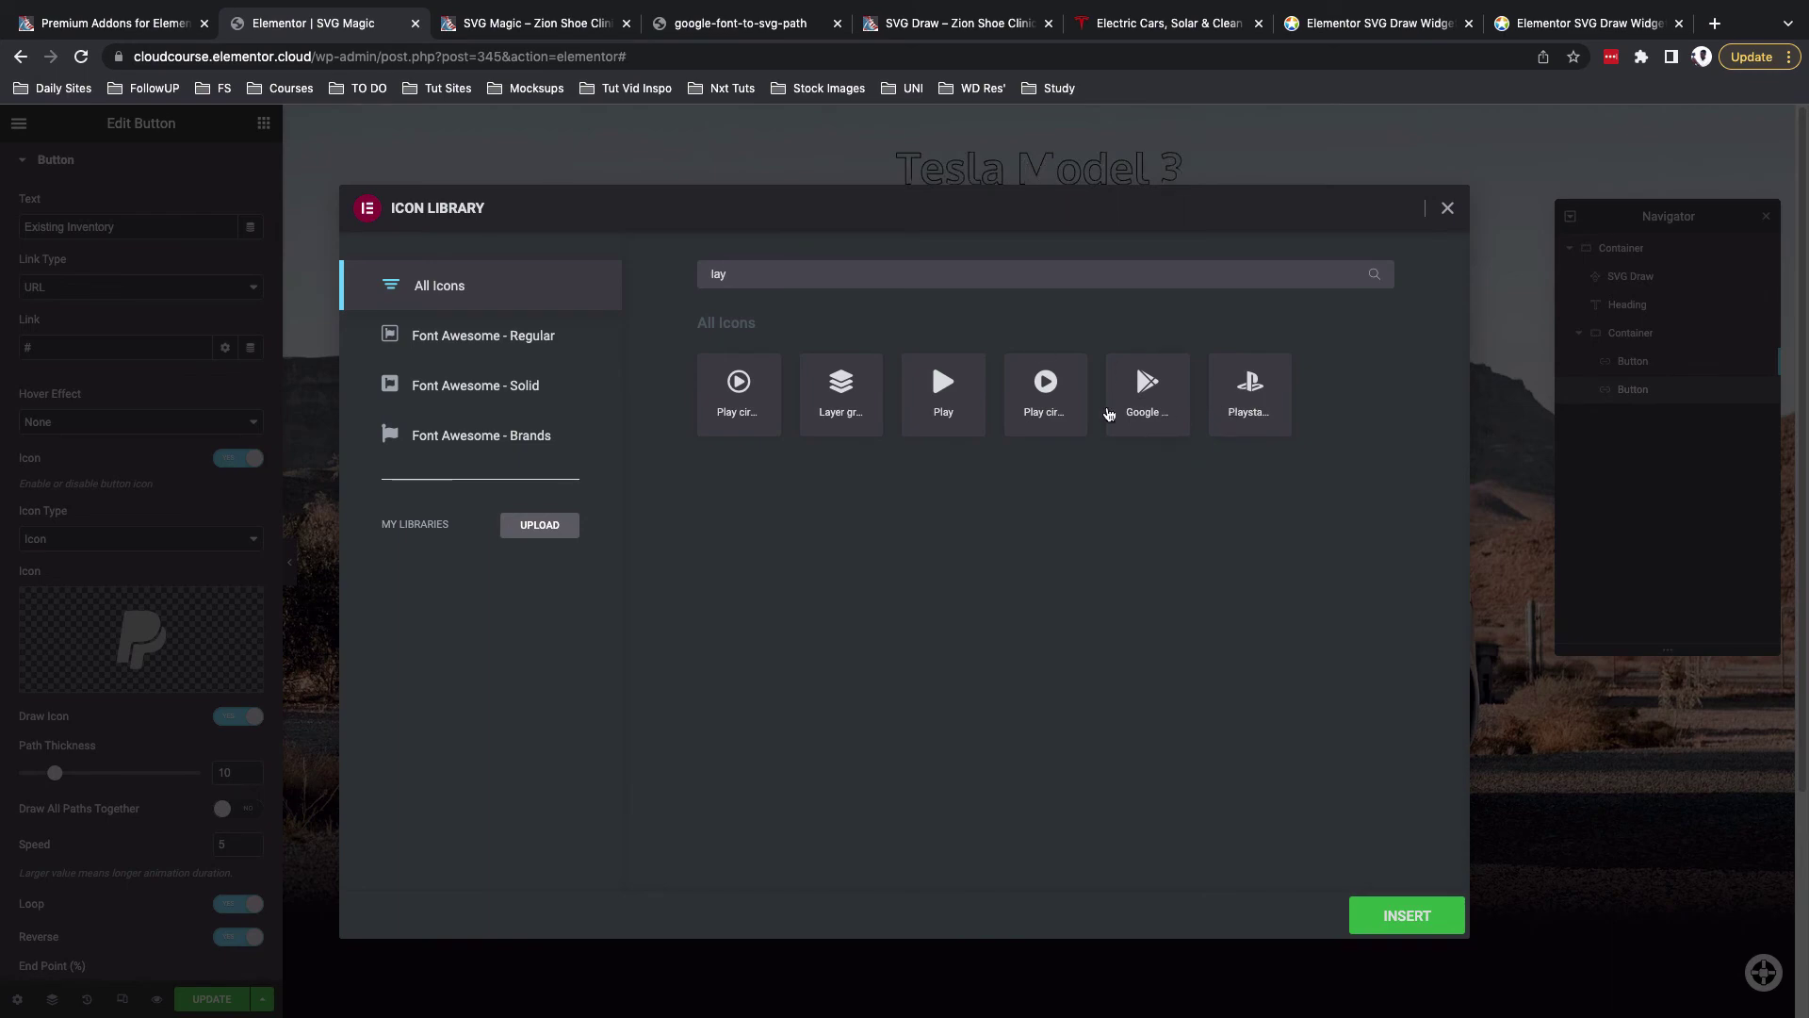
{"action": "left_click", "coordinate": [865, 408]}
{"action": "double_click", "coordinate": [865, 408]}
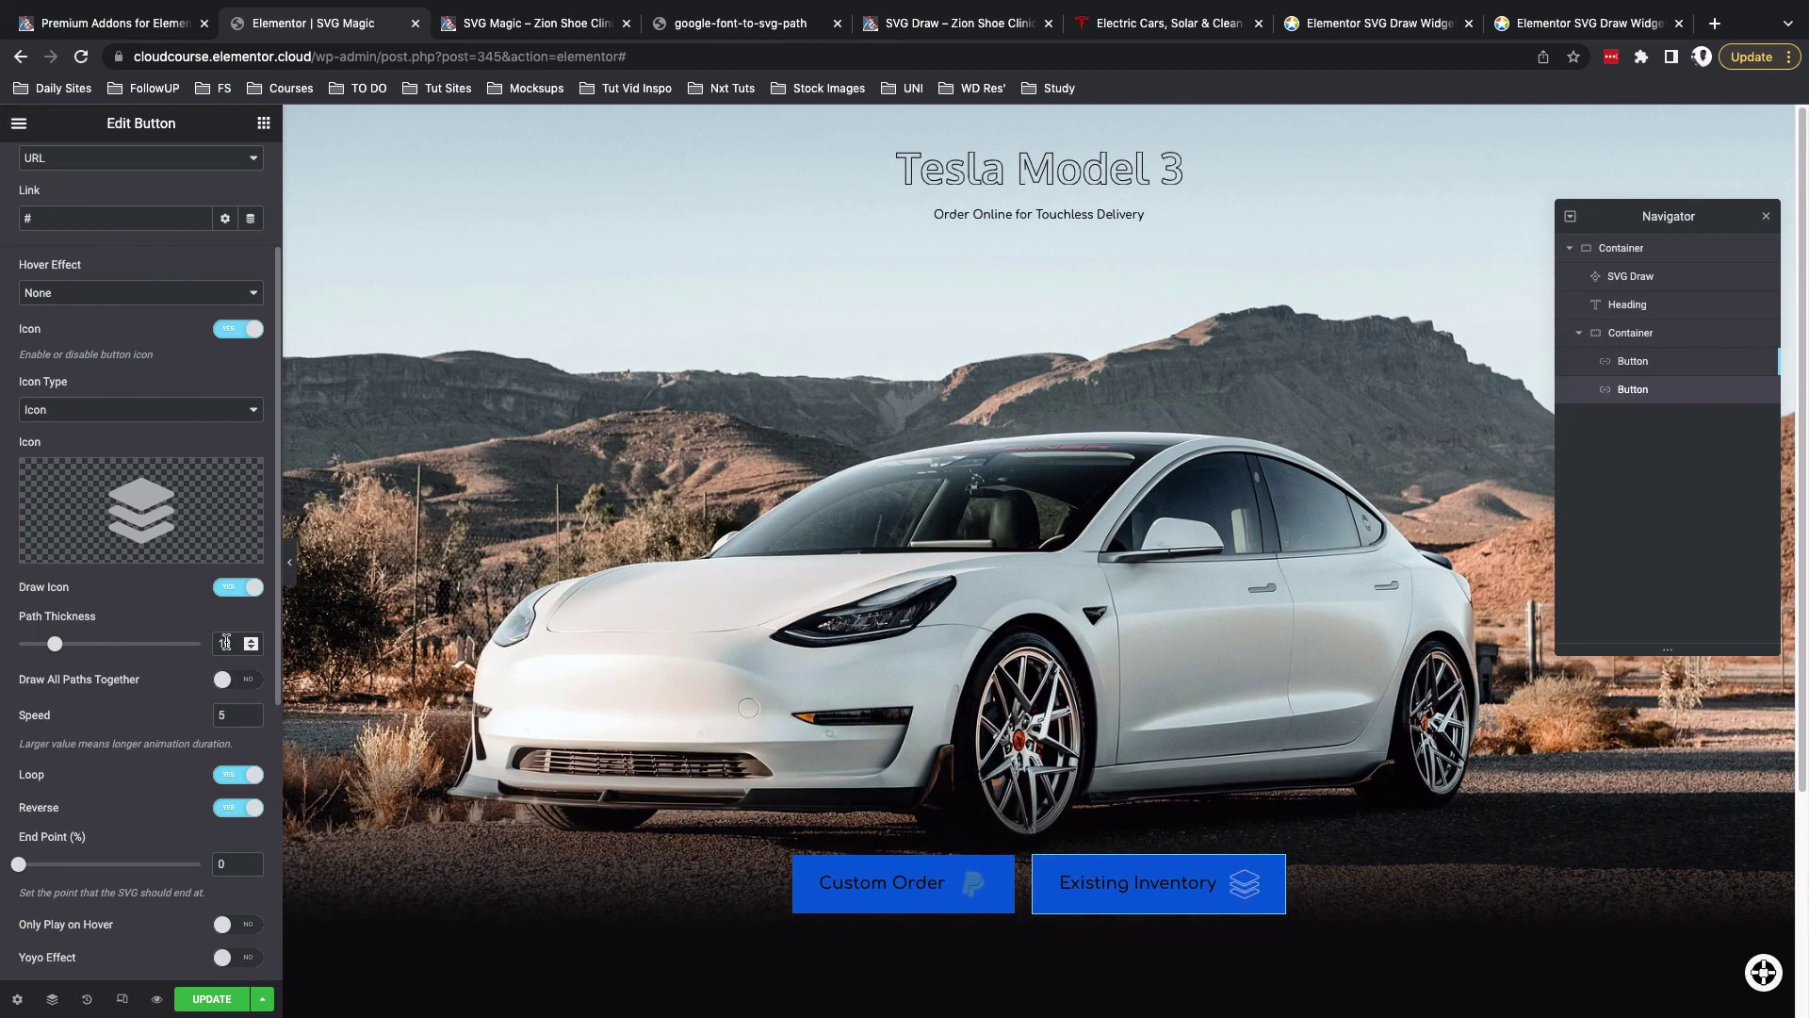
Set the drawn layer icon's path thickness to 25
{"action": "left_click_drag", "start_coordinate": [235, 644], "coordinate": [198, 649]}
{"action": "type", "text": "25"}
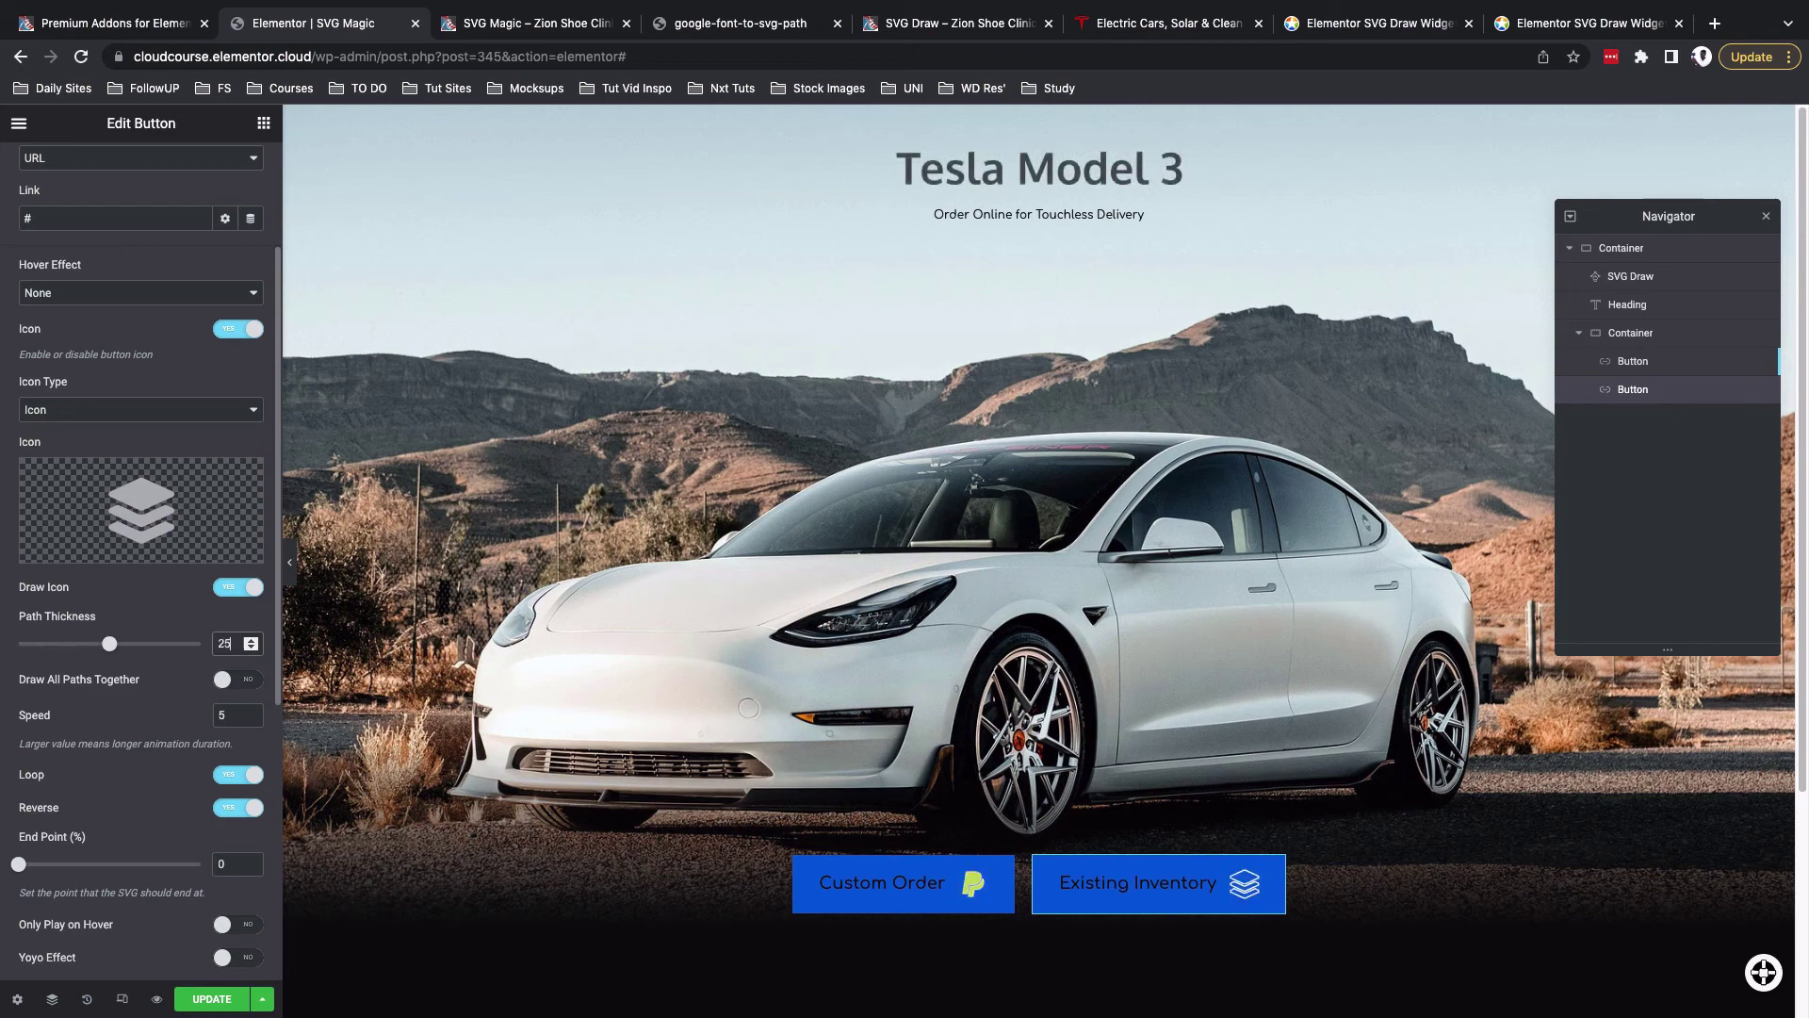
{"action": "scroll", "coordinate": [170, 765], "scroll_direction": "down", "scroll_amount": 2}
{"action": "scroll", "coordinate": [171, 766], "scroll_direction": "down", "scroll_amount": 1}
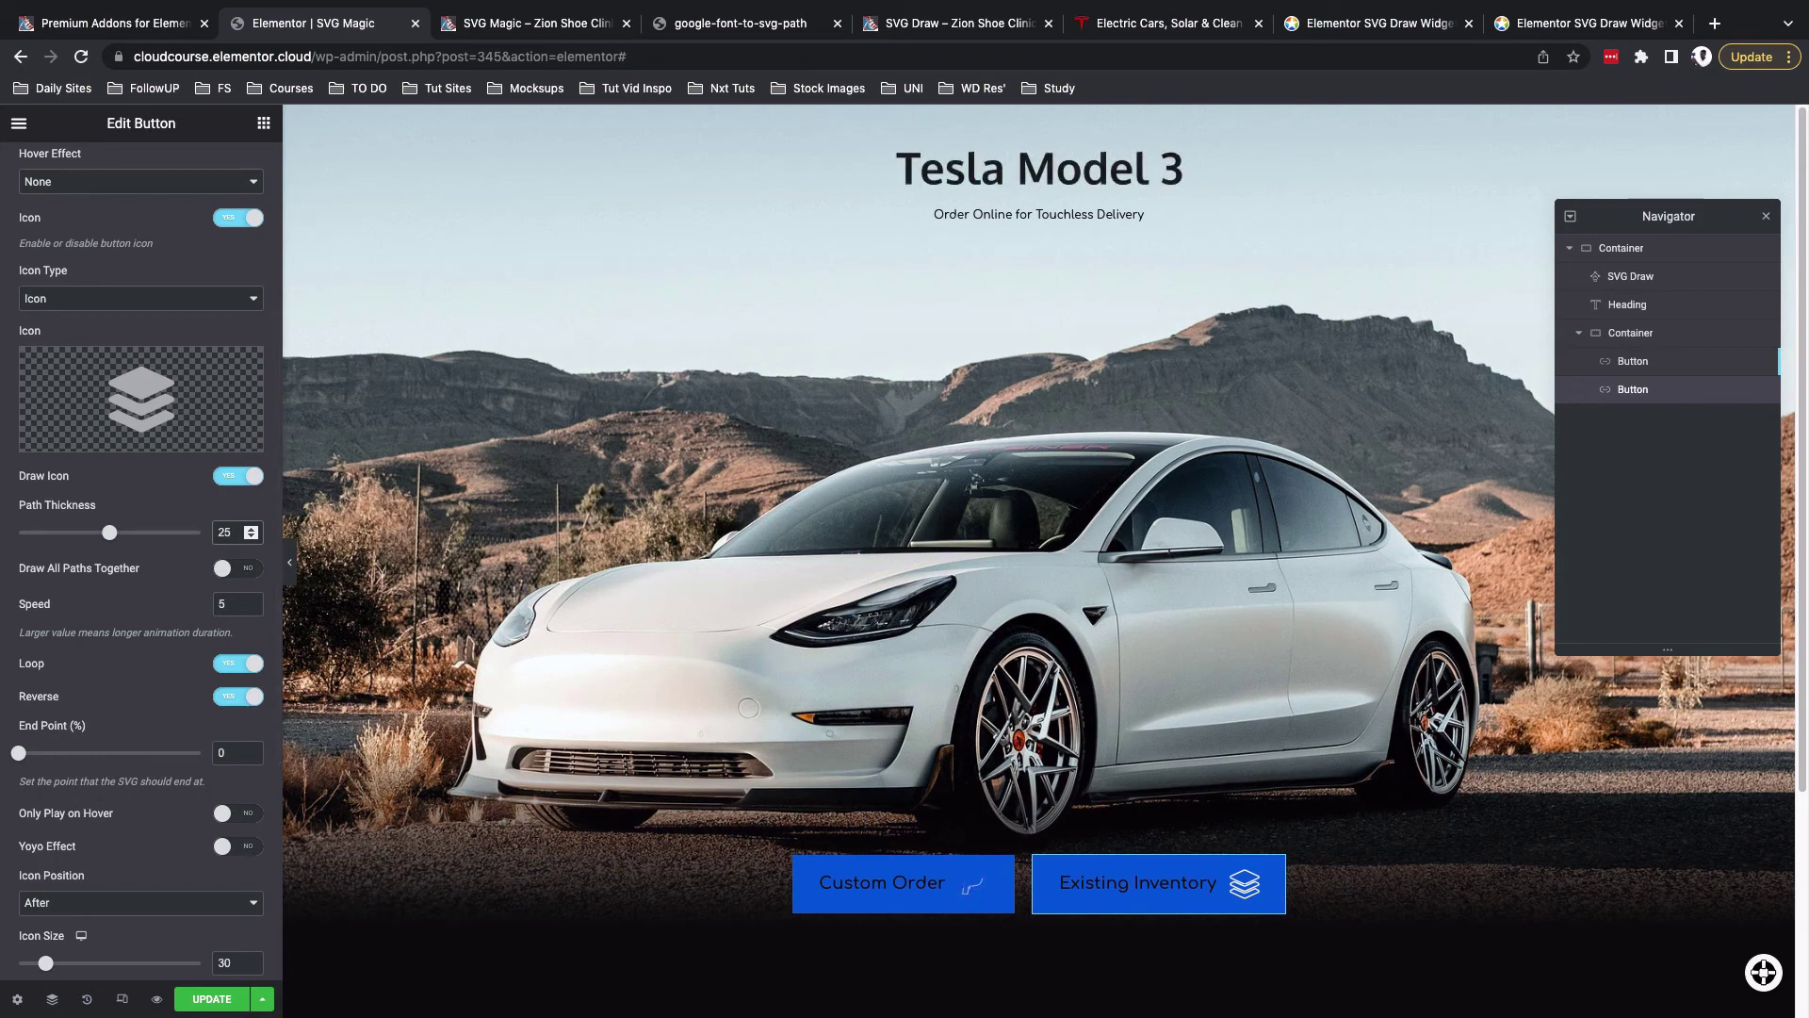
Set the layer icon's animation end point to 5% and enable Only Play on Hover and Yoyo Effect
{"action": "left_click_drag", "start_coordinate": [228, 753], "coordinate": [192, 759]}
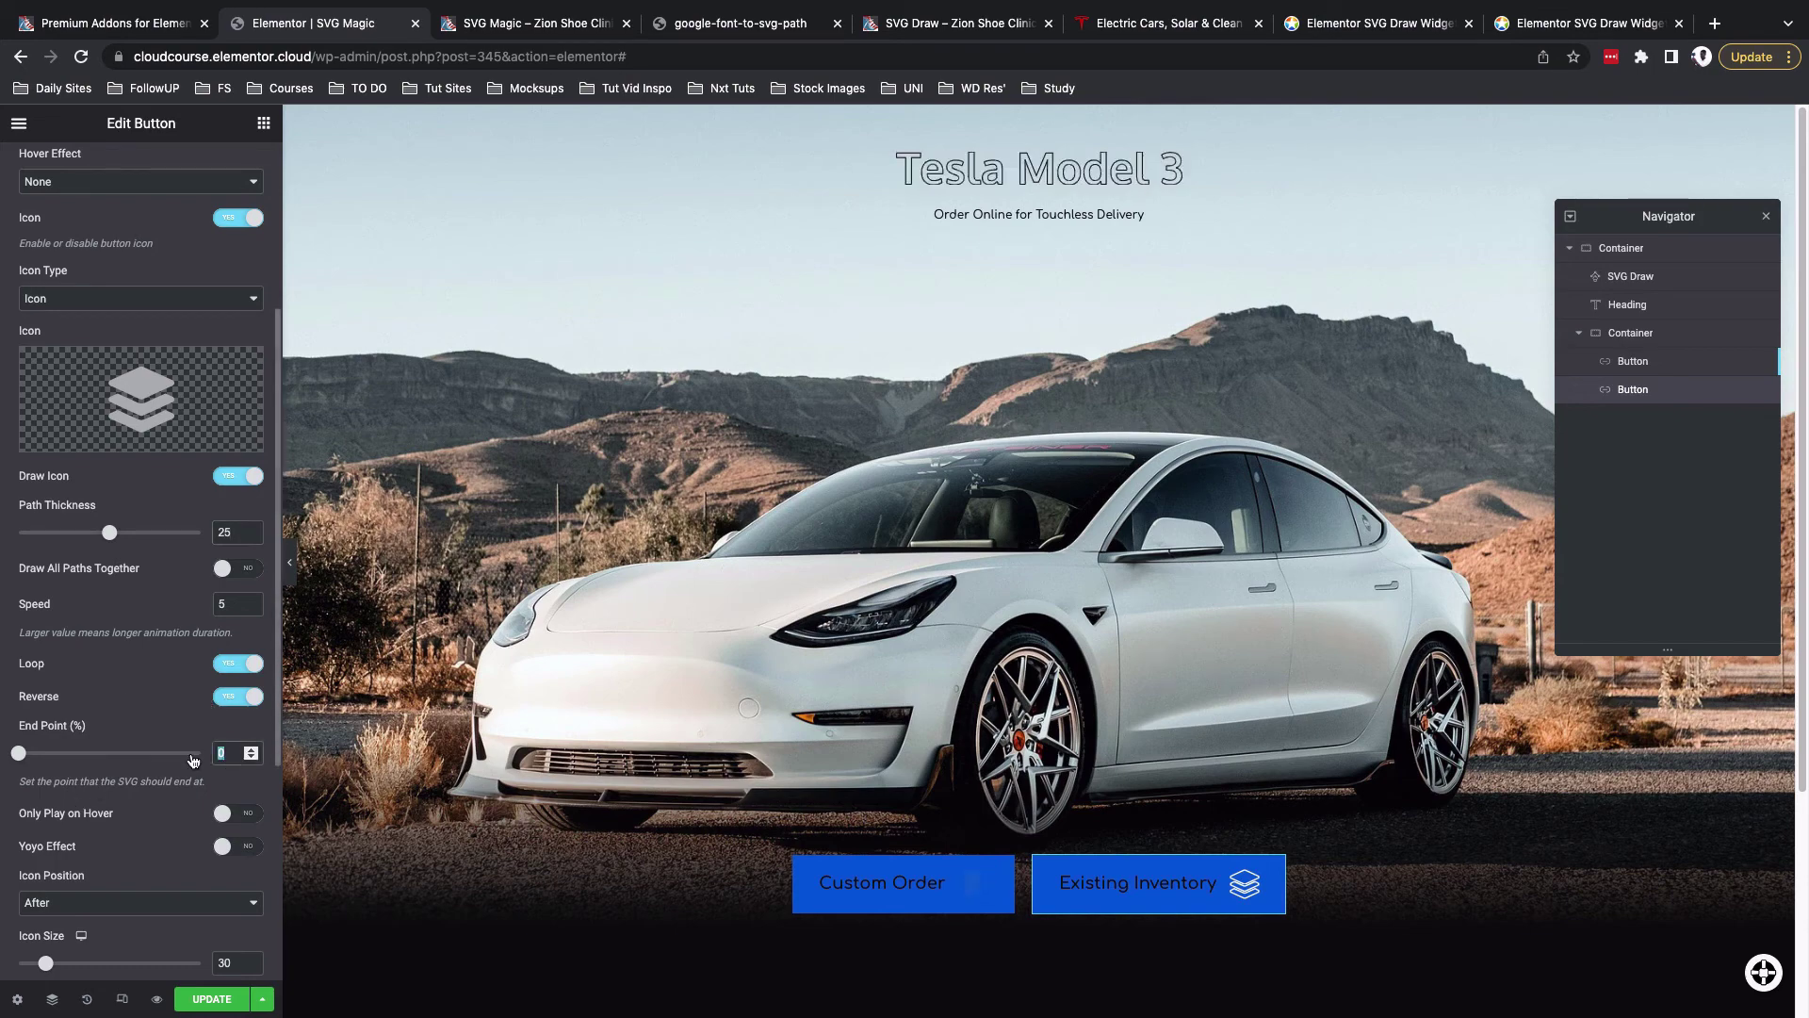
{"action": "type", "text": "5"}
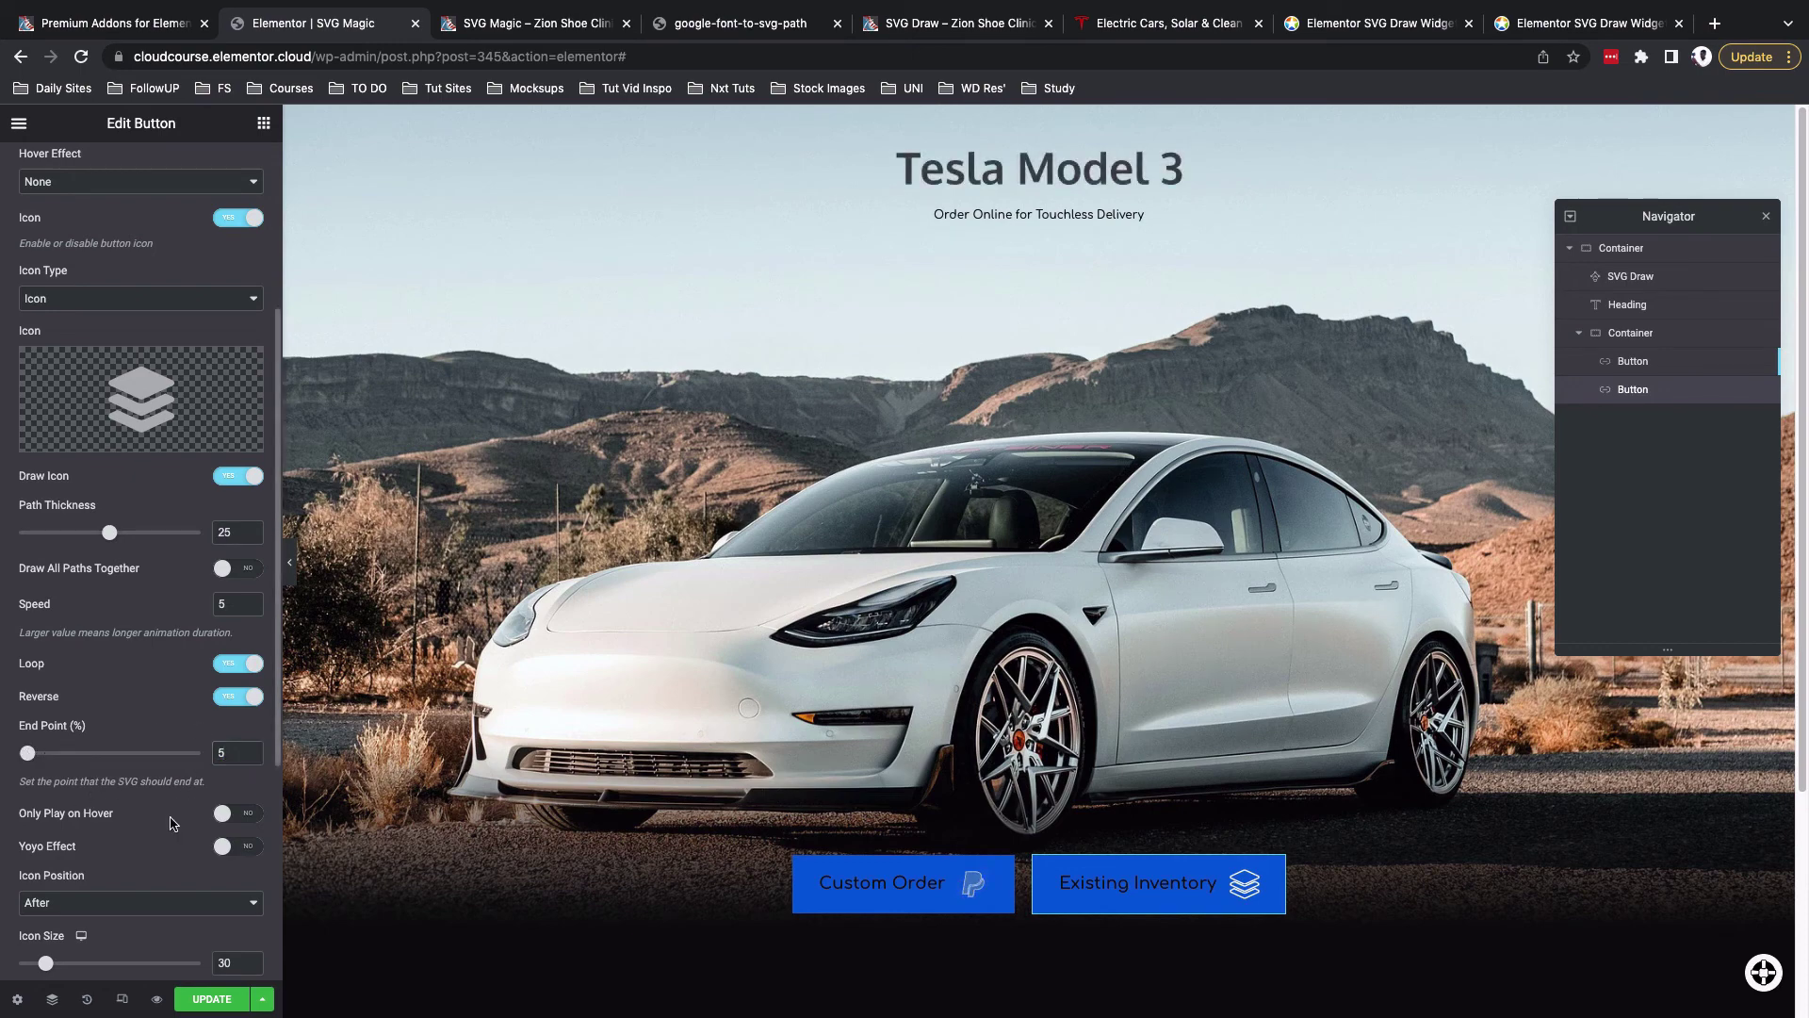
{"action": "scroll", "coordinate": [171, 823], "scroll_direction": "down", "scroll_amount": 1}
{"action": "left_click", "coordinate": [246, 762]}
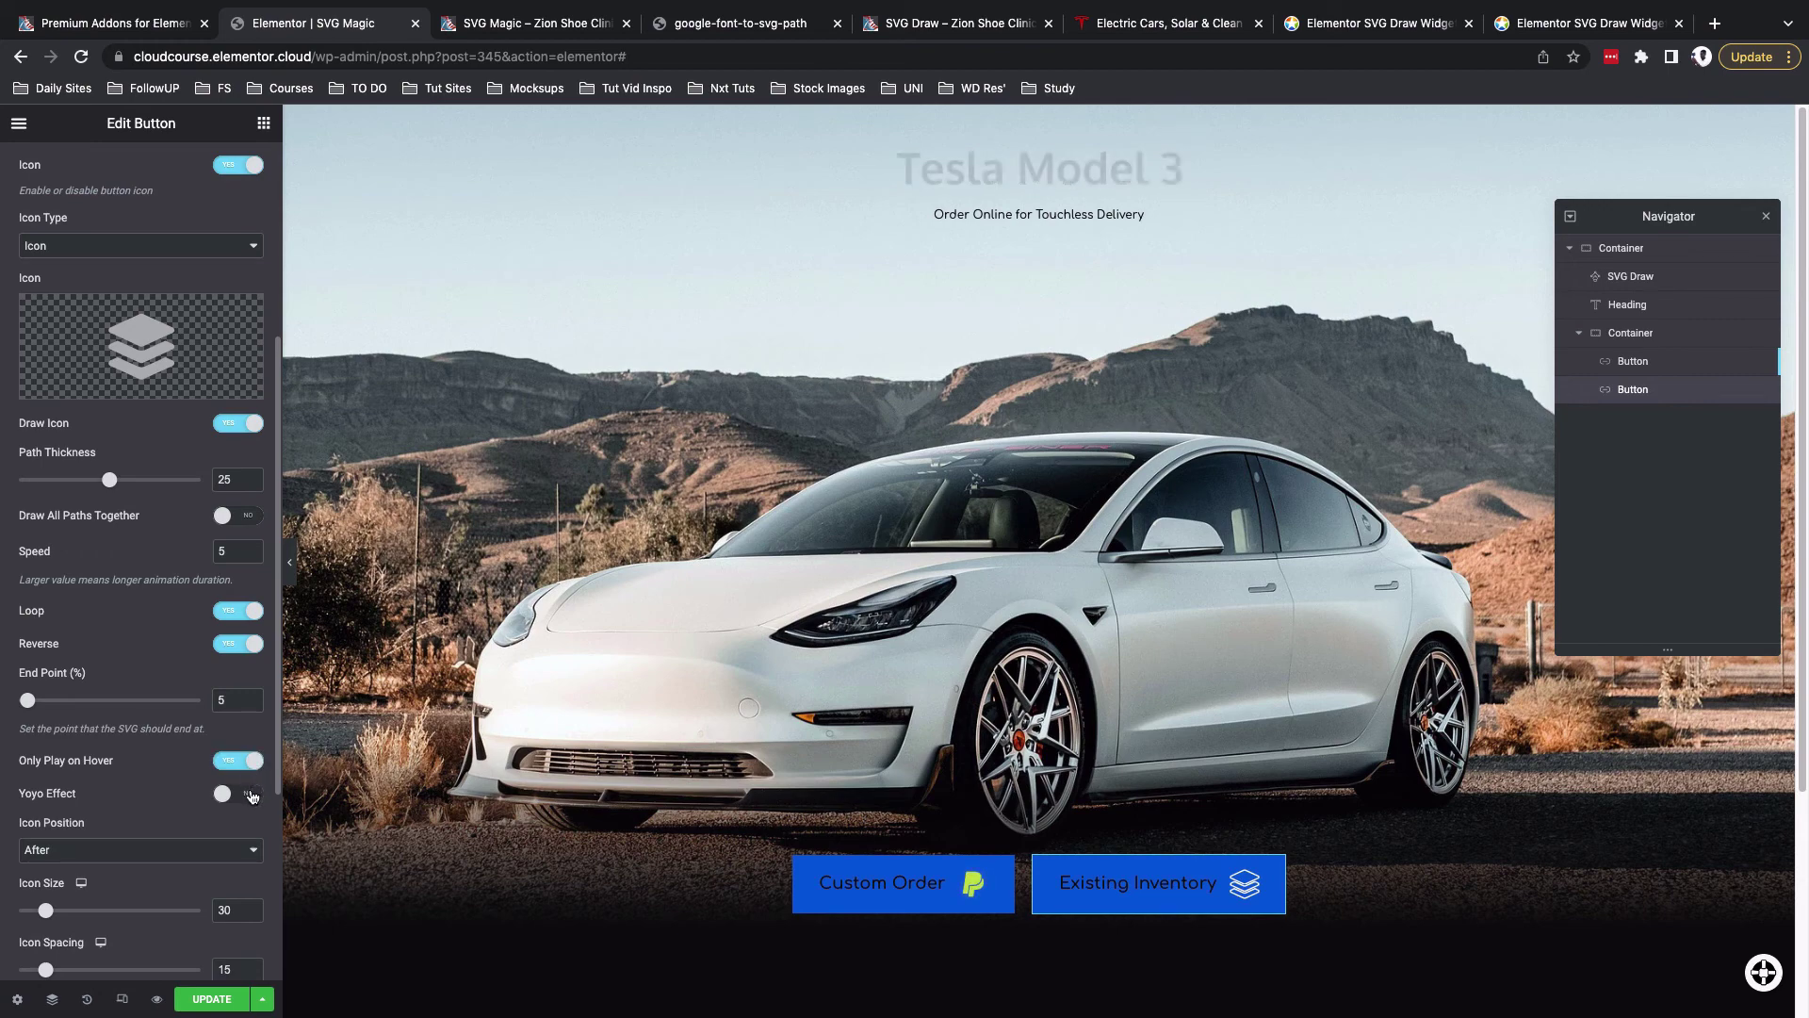
{"action": "left_click", "coordinate": [251, 796]}
{"action": "scroll", "coordinate": [151, 845], "scroll_direction": "down", "scroll_amount": 1}
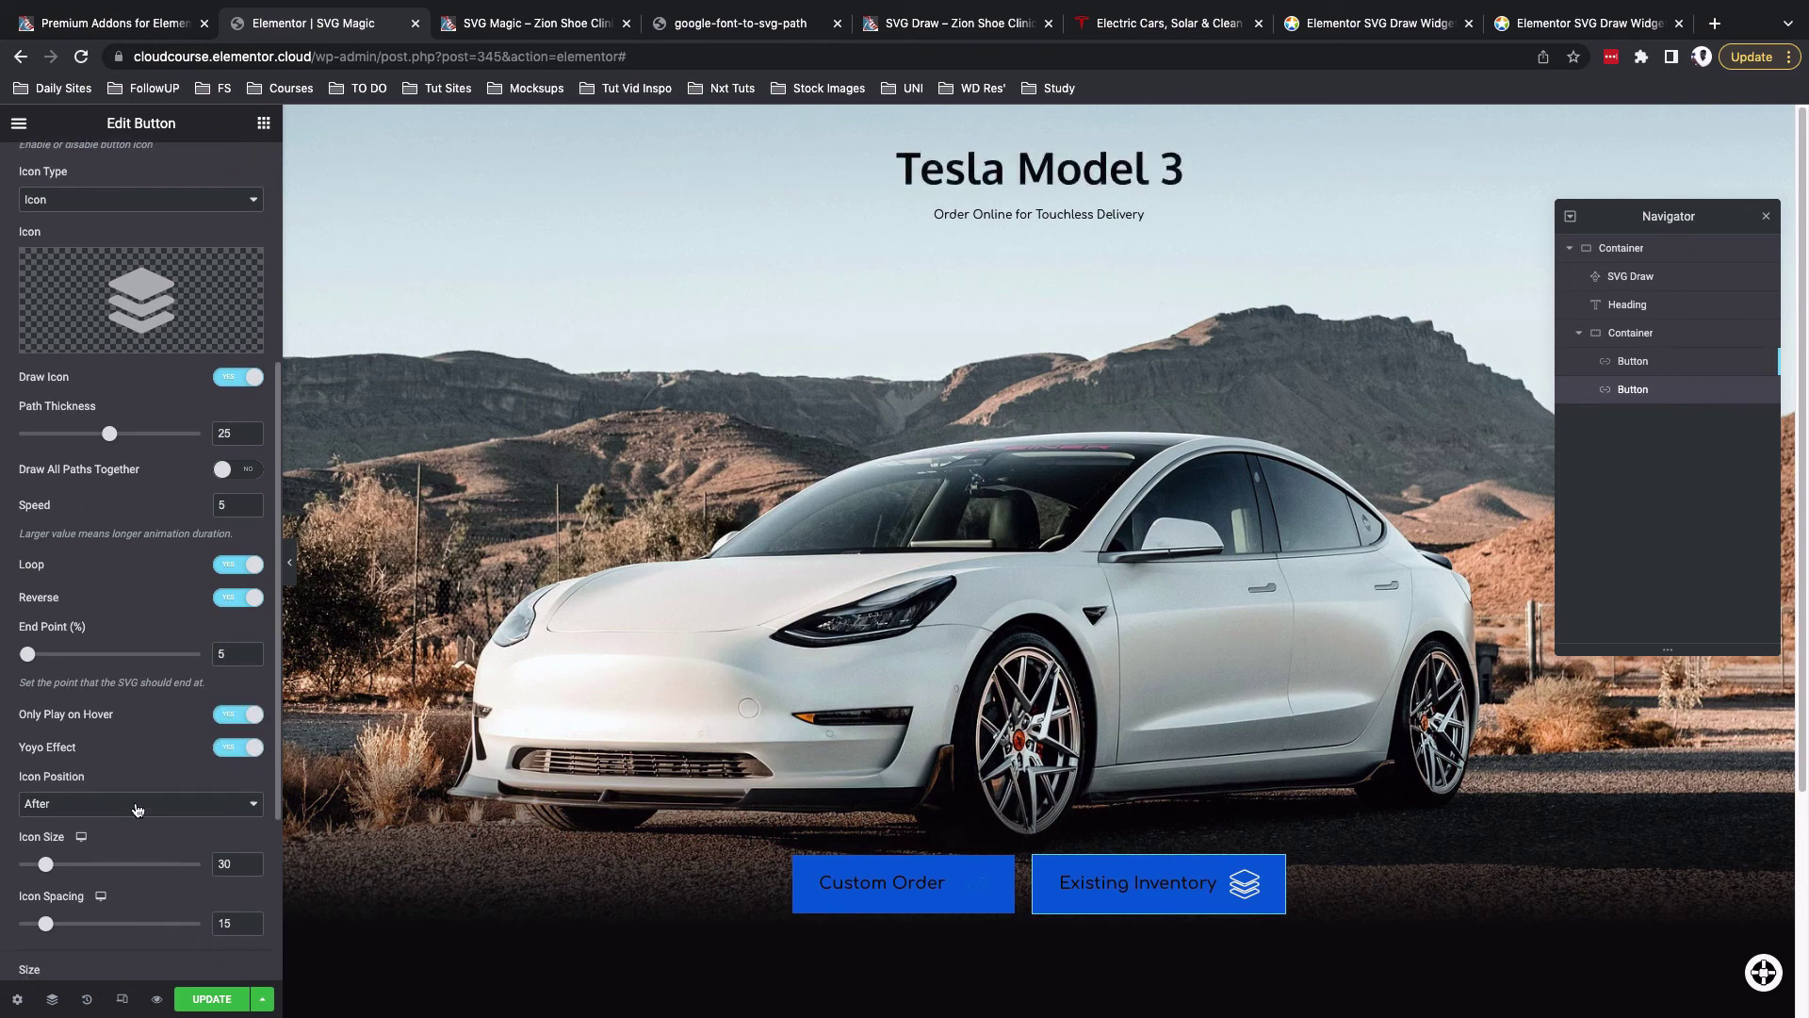
{"action": "scroll", "coordinate": [149, 853], "scroll_direction": "down", "scroll_amount": 6}
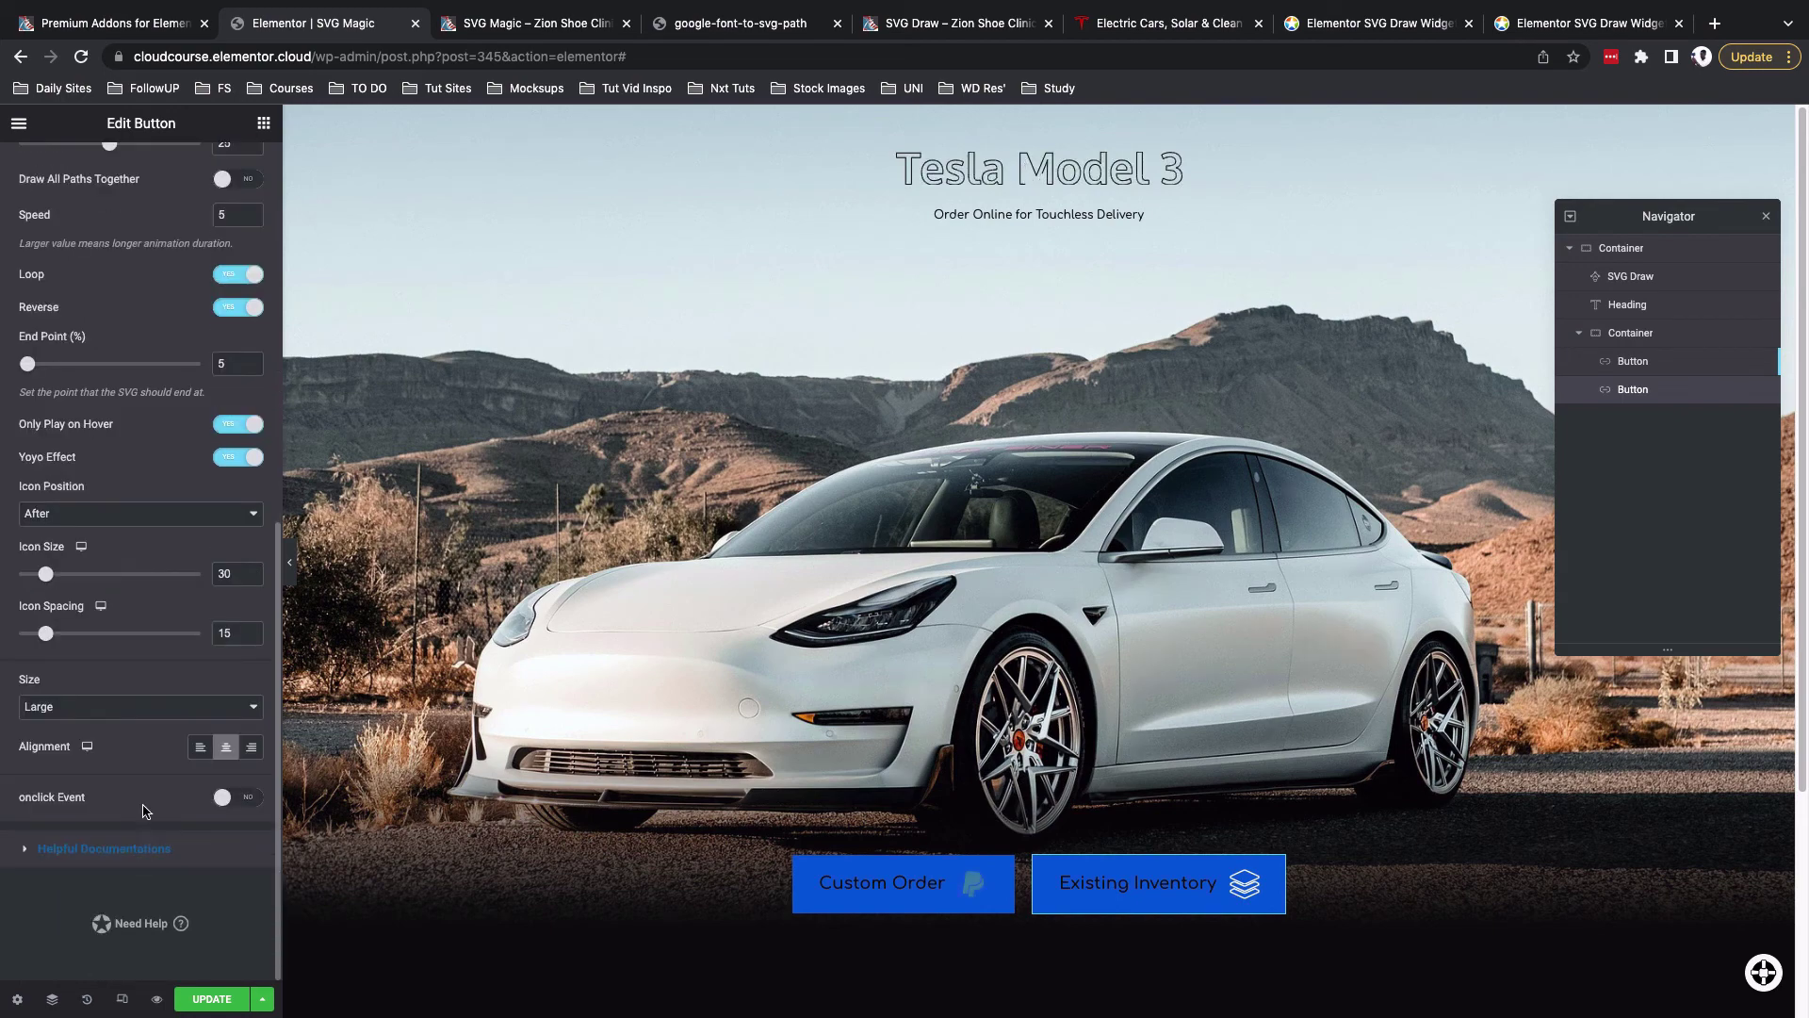
Set the Existing Inventory button's after-draw fill color and normal text color to white
{"action": "scroll", "coordinate": [94, 565], "scroll_direction": "up", "scroll_amount": 15}
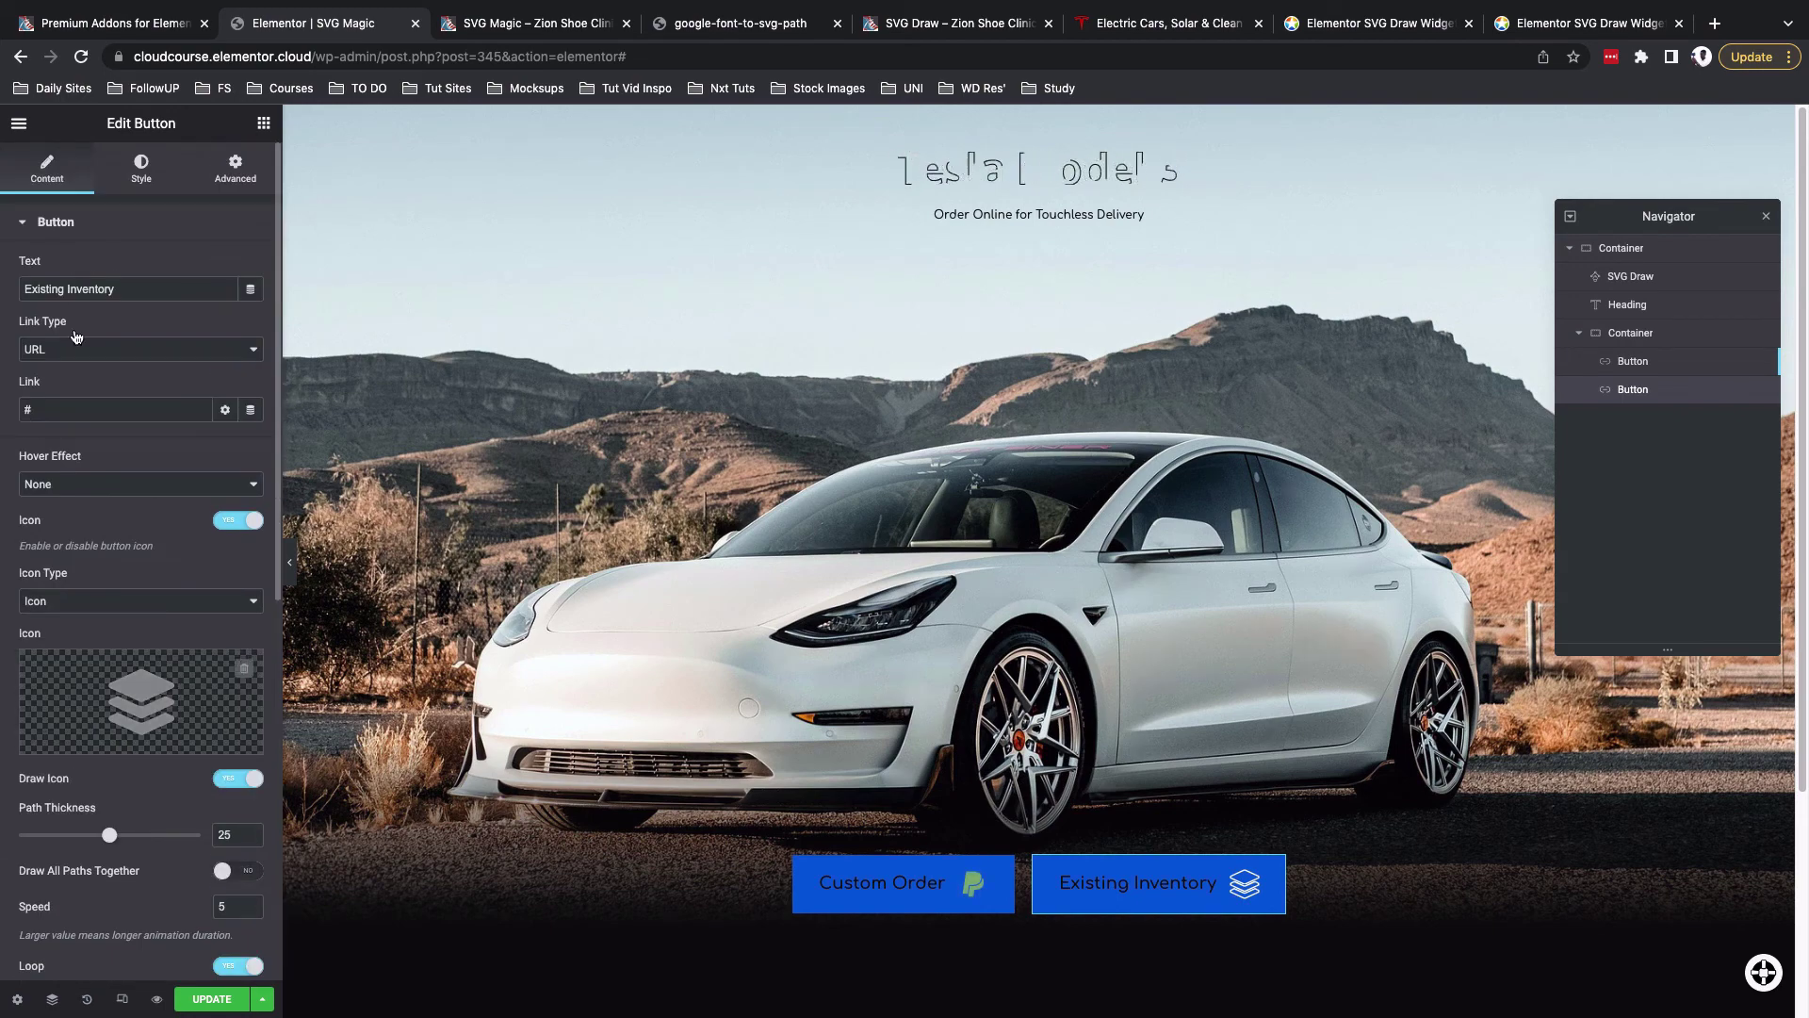
{"action": "left_click", "coordinate": [129, 175]}
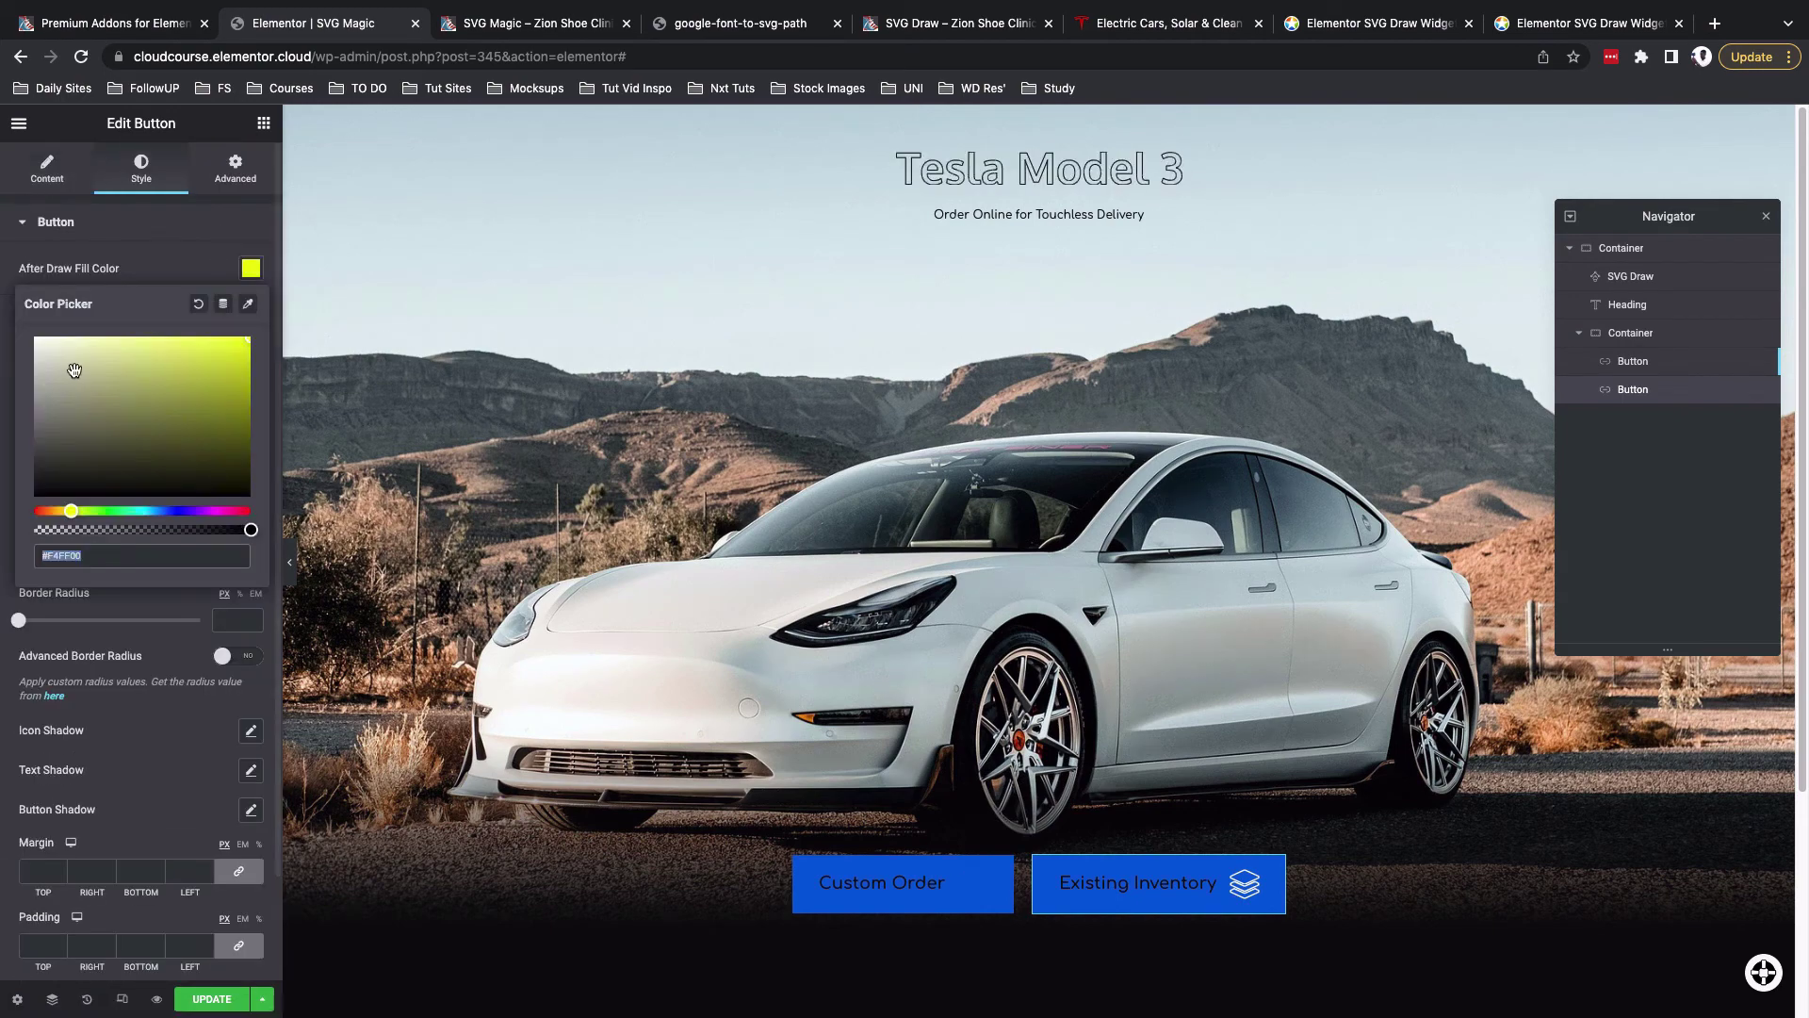
{"action": "left_click", "coordinate": [182, 271]}
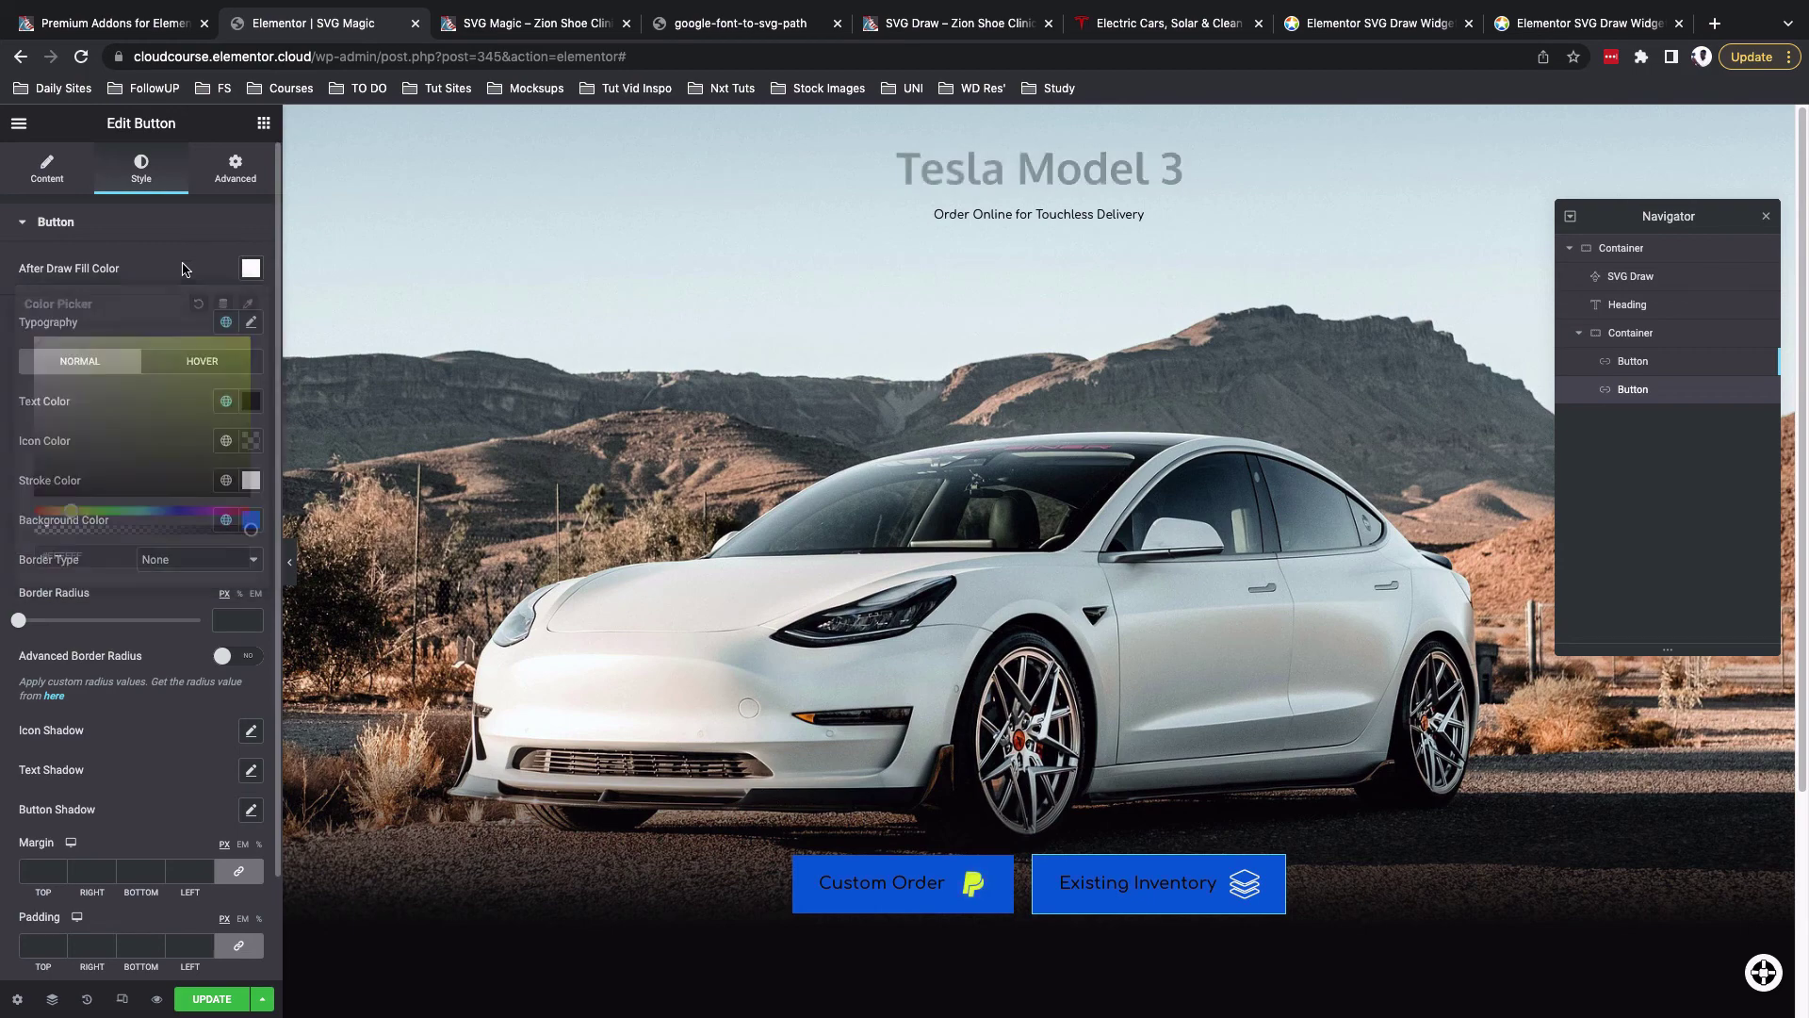
{"action": "left_click", "coordinate": [251, 403]}
{"action": "left_click_drag", "start_coordinate": [131, 486], "coordinate": [35, 470]}
{"action": "left_click", "coordinate": [151, 401]}
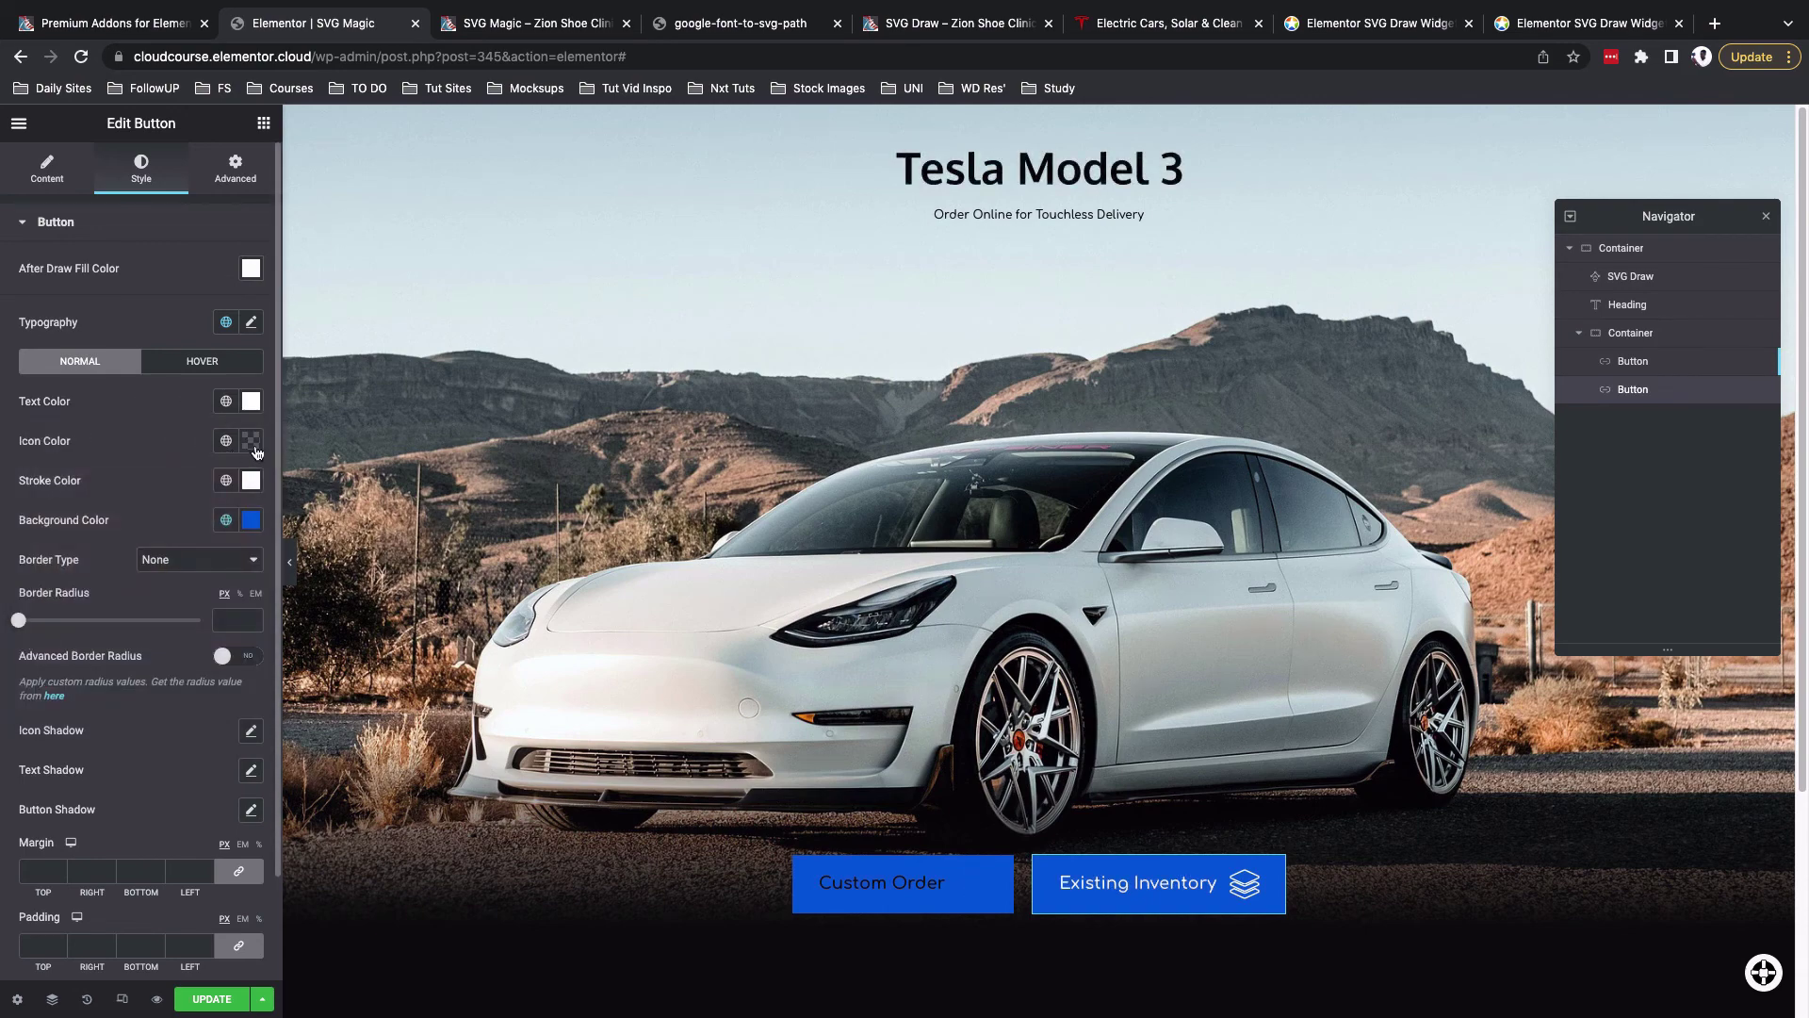
Make the Existing Inventory button's normal background color fully transparent
{"action": "left_click", "coordinate": [251, 521]}
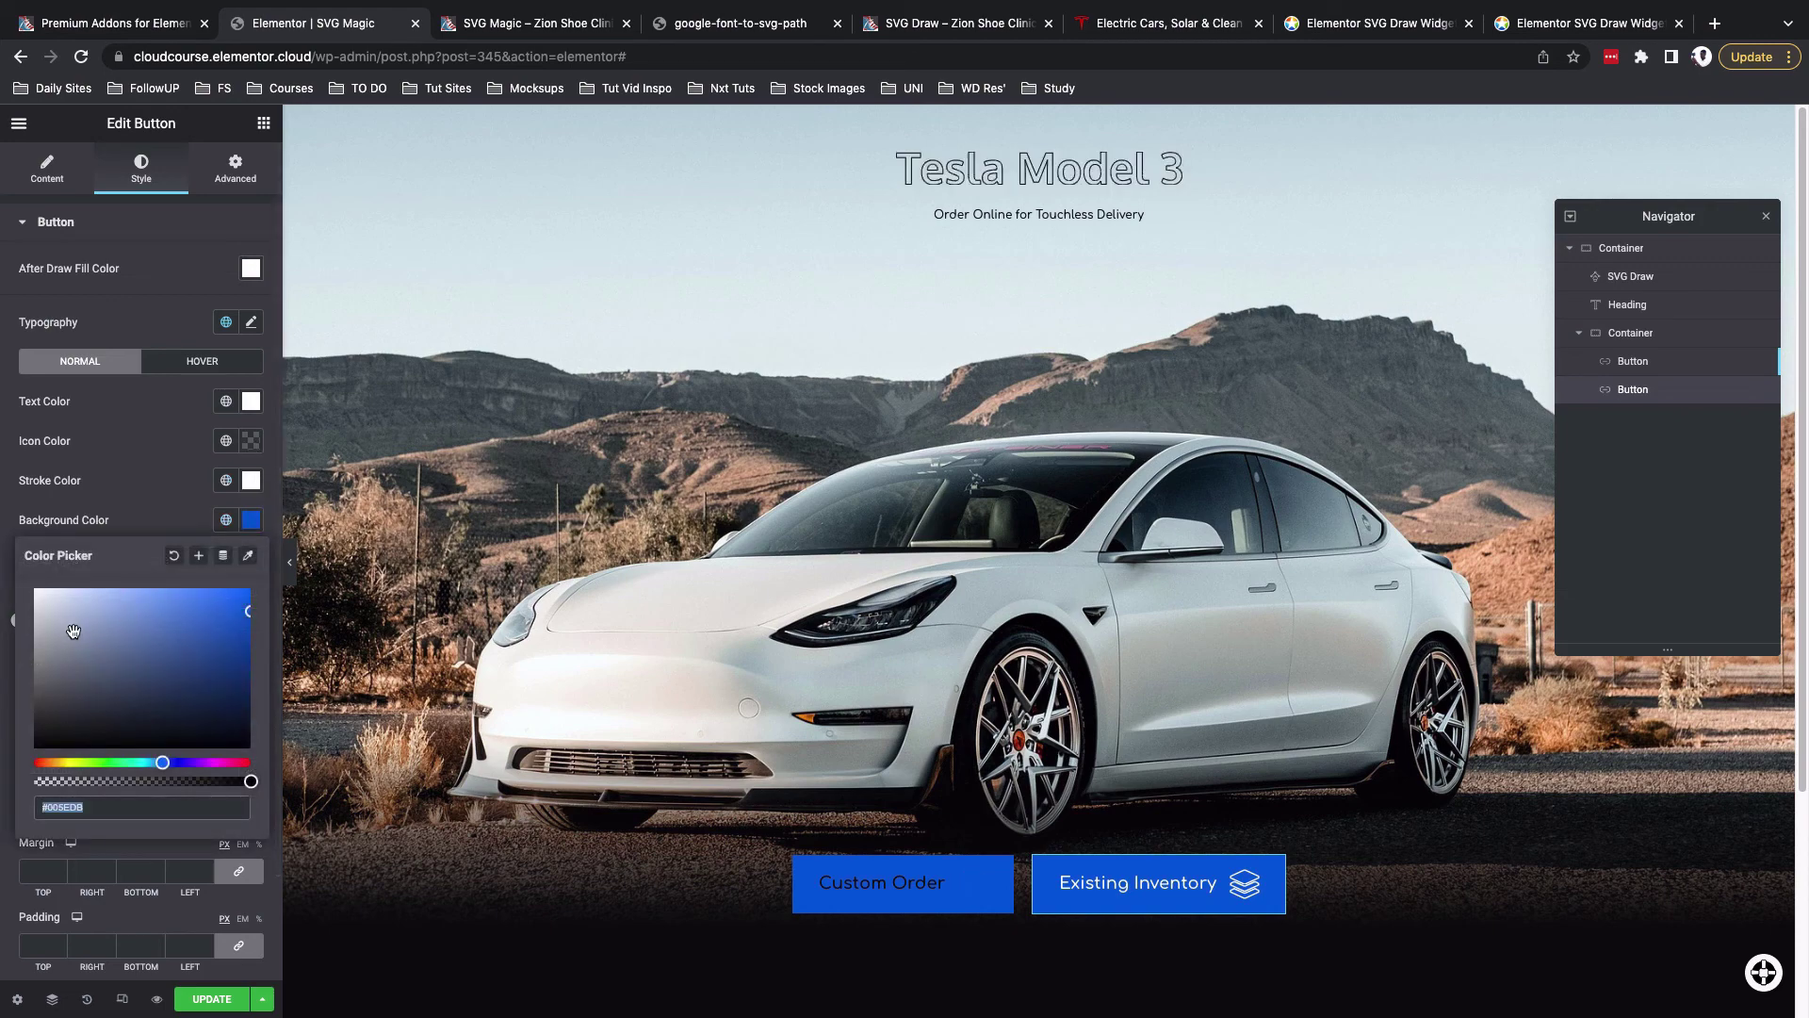
{"action": "left_click_drag", "start_coordinate": [251, 781], "coordinate": [34, 781]}
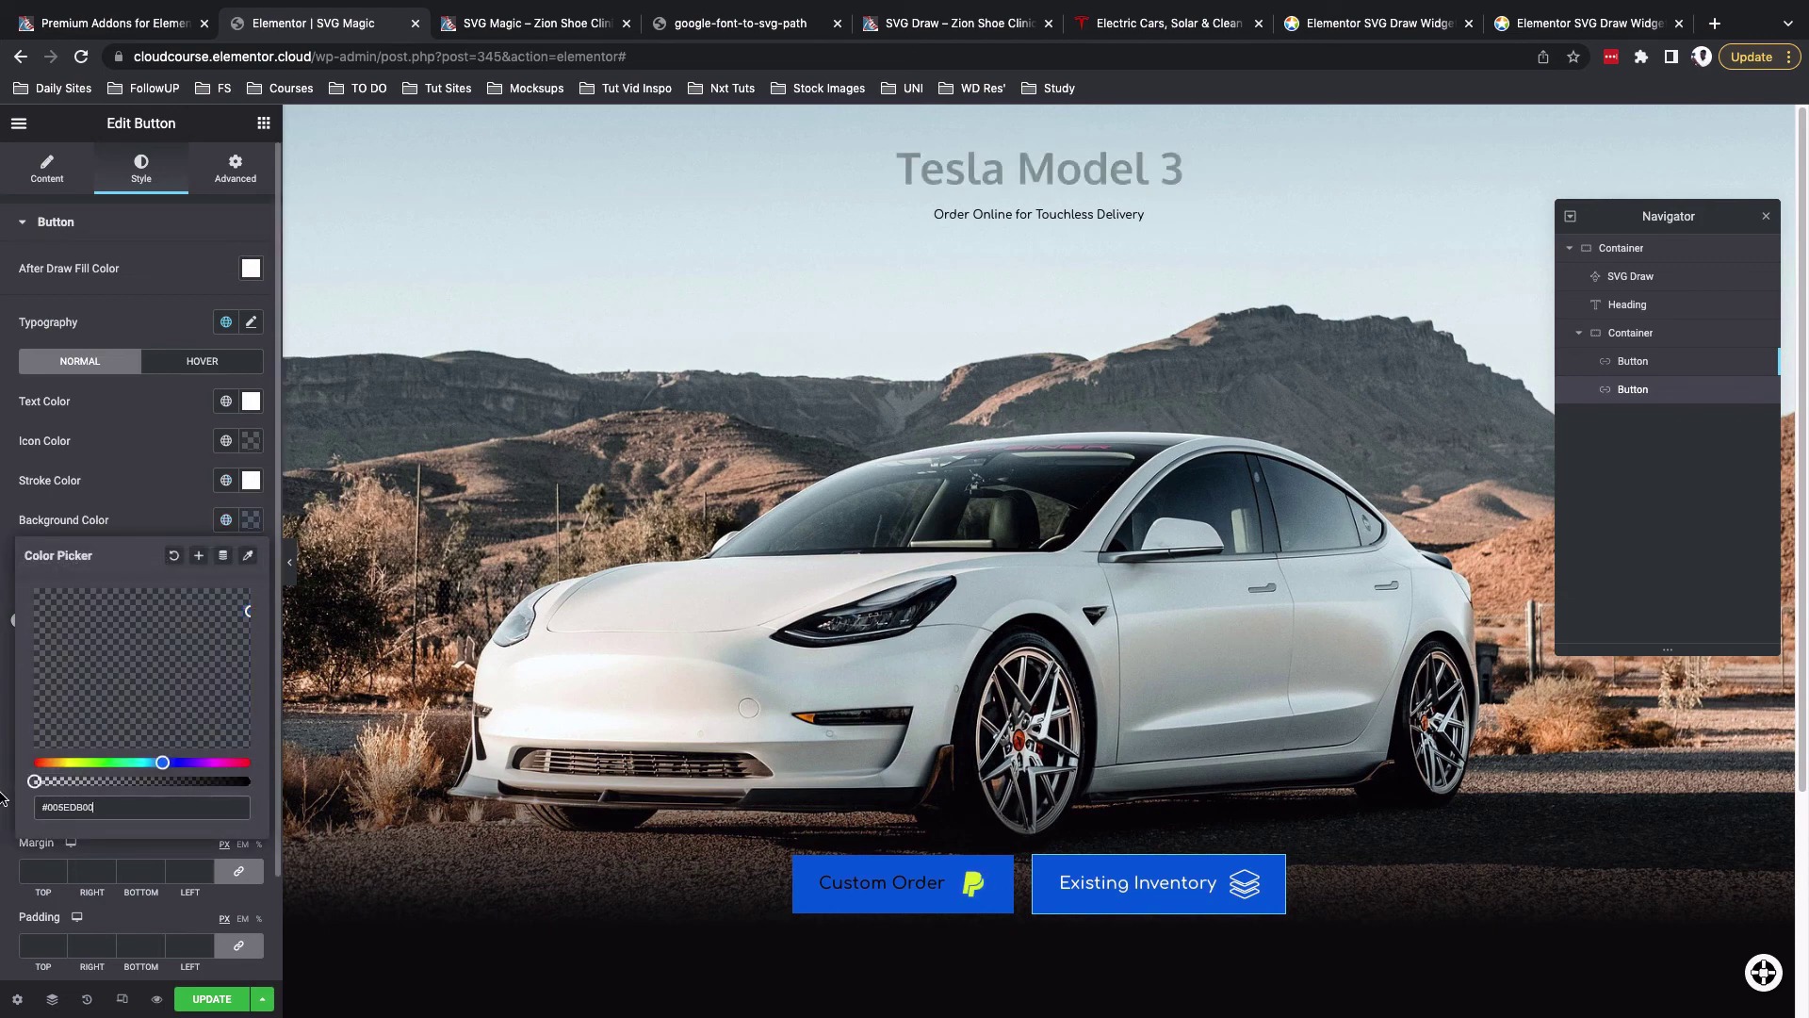
{"action": "left_click", "coordinate": [171, 515]}
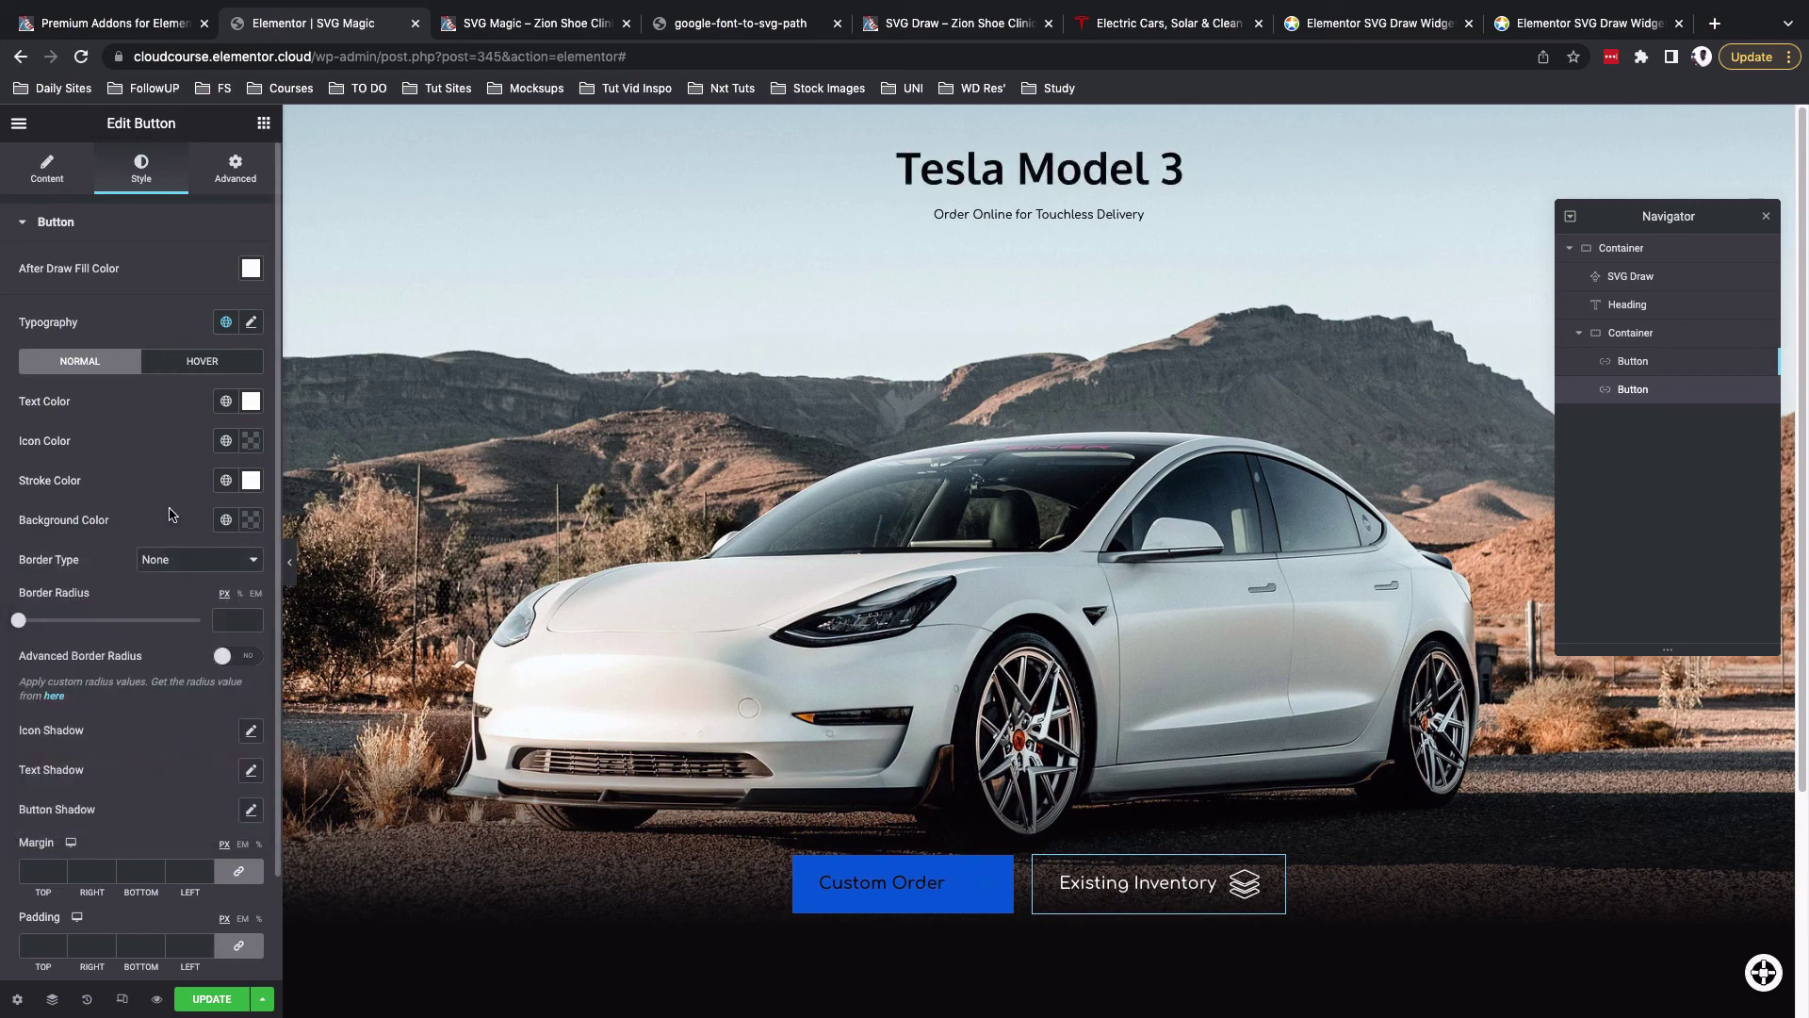
Open the Existing Inventory button's hover style settings and publish the page's changes
{"action": "left_click", "coordinate": [198, 361]}
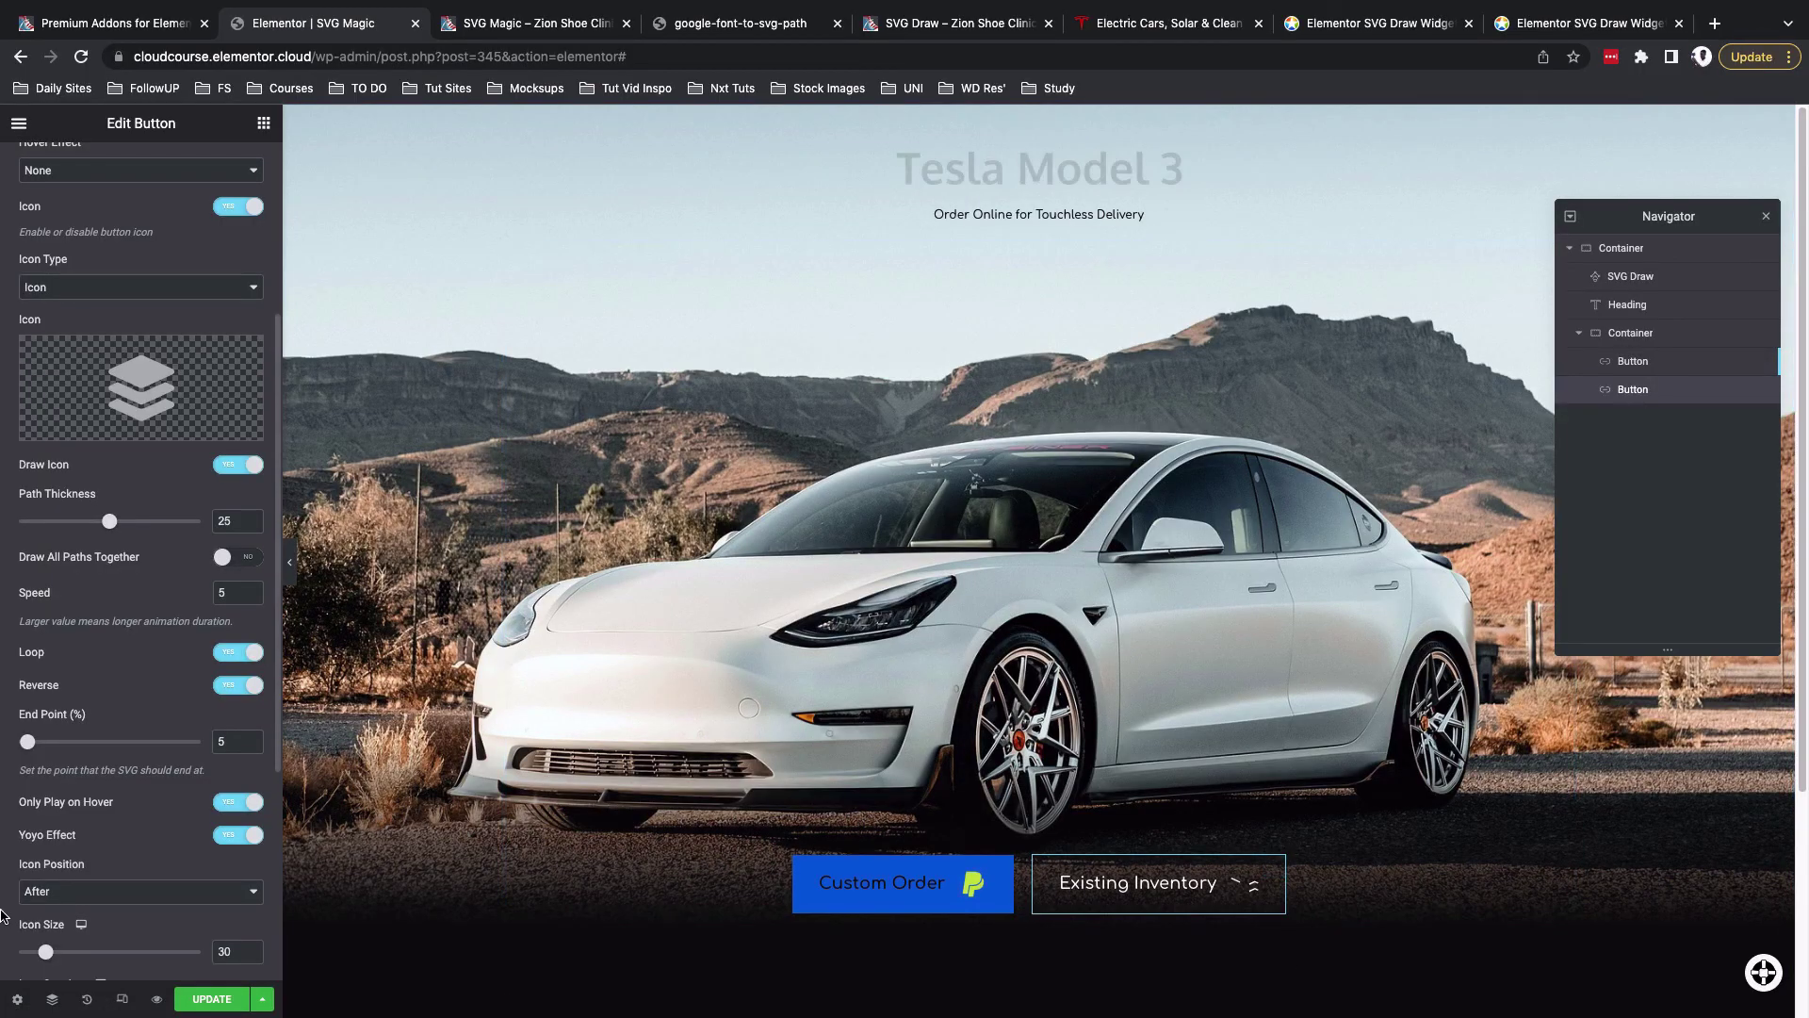
{"action": "left_click", "coordinate": [196, 1004]}
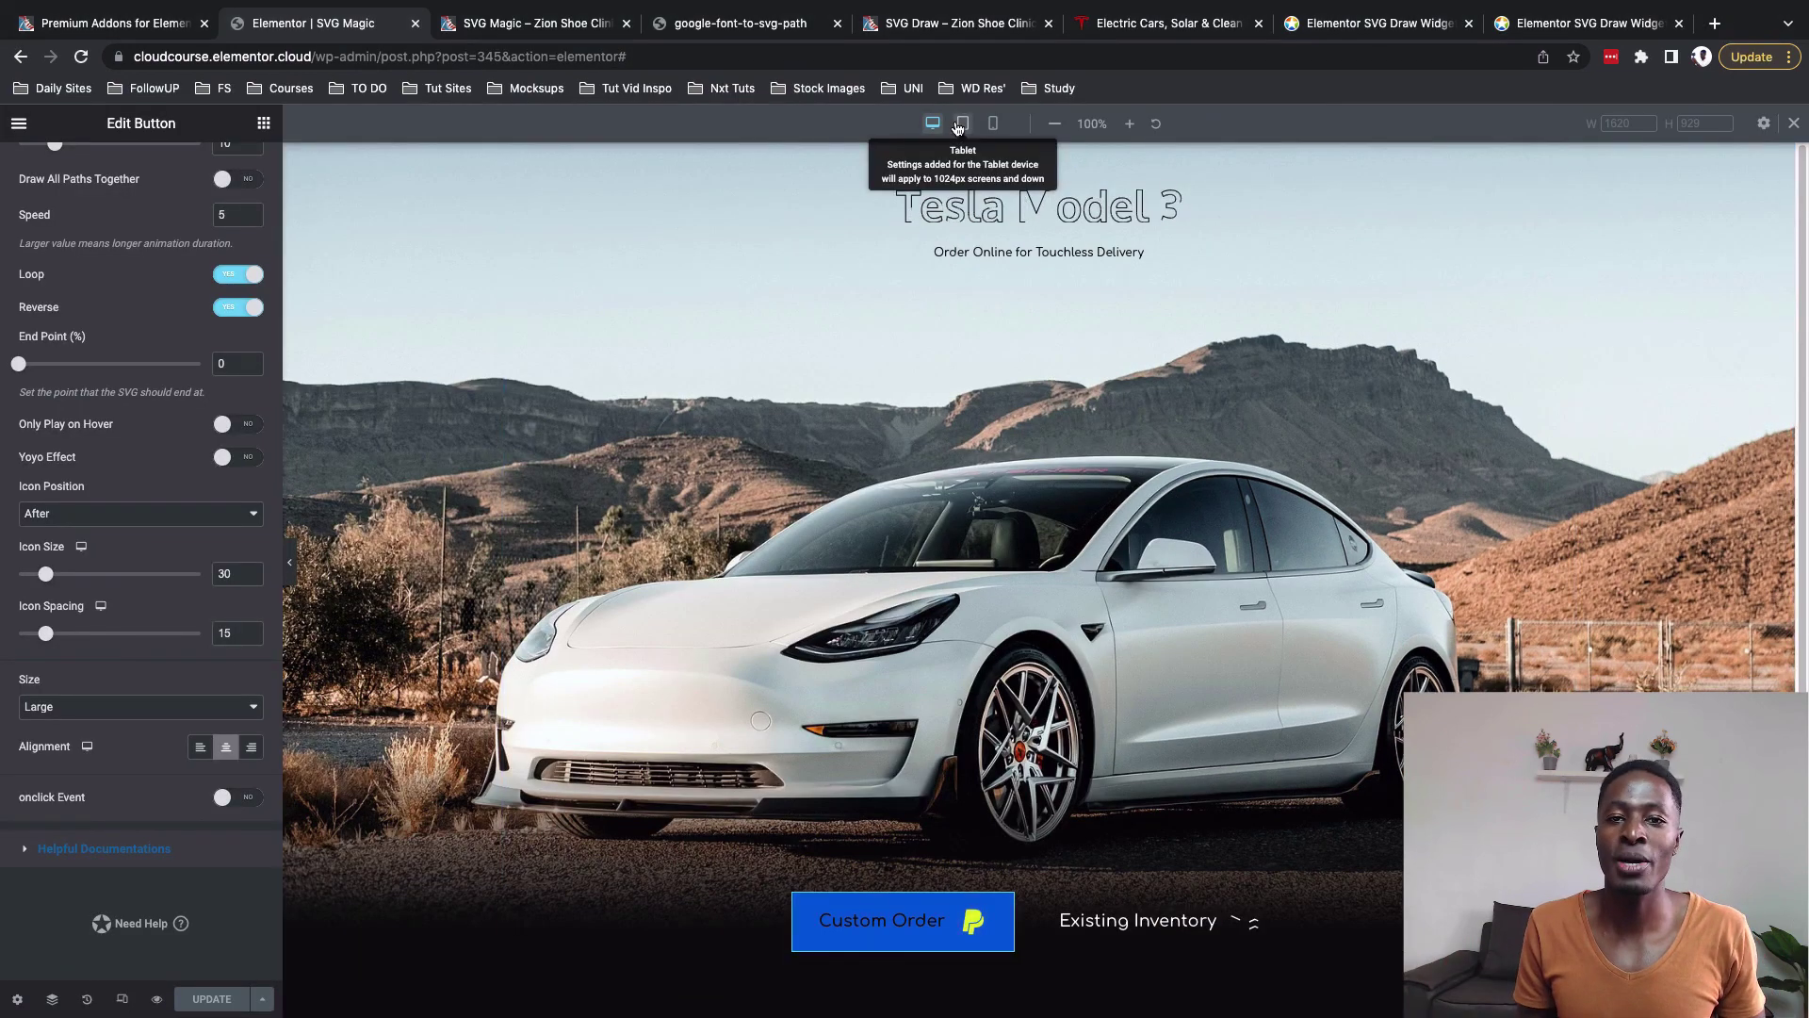
Preview the hero page at tablet and mobile sizes to check its responsive layout
{"action": "left_click", "coordinate": [960, 124]}
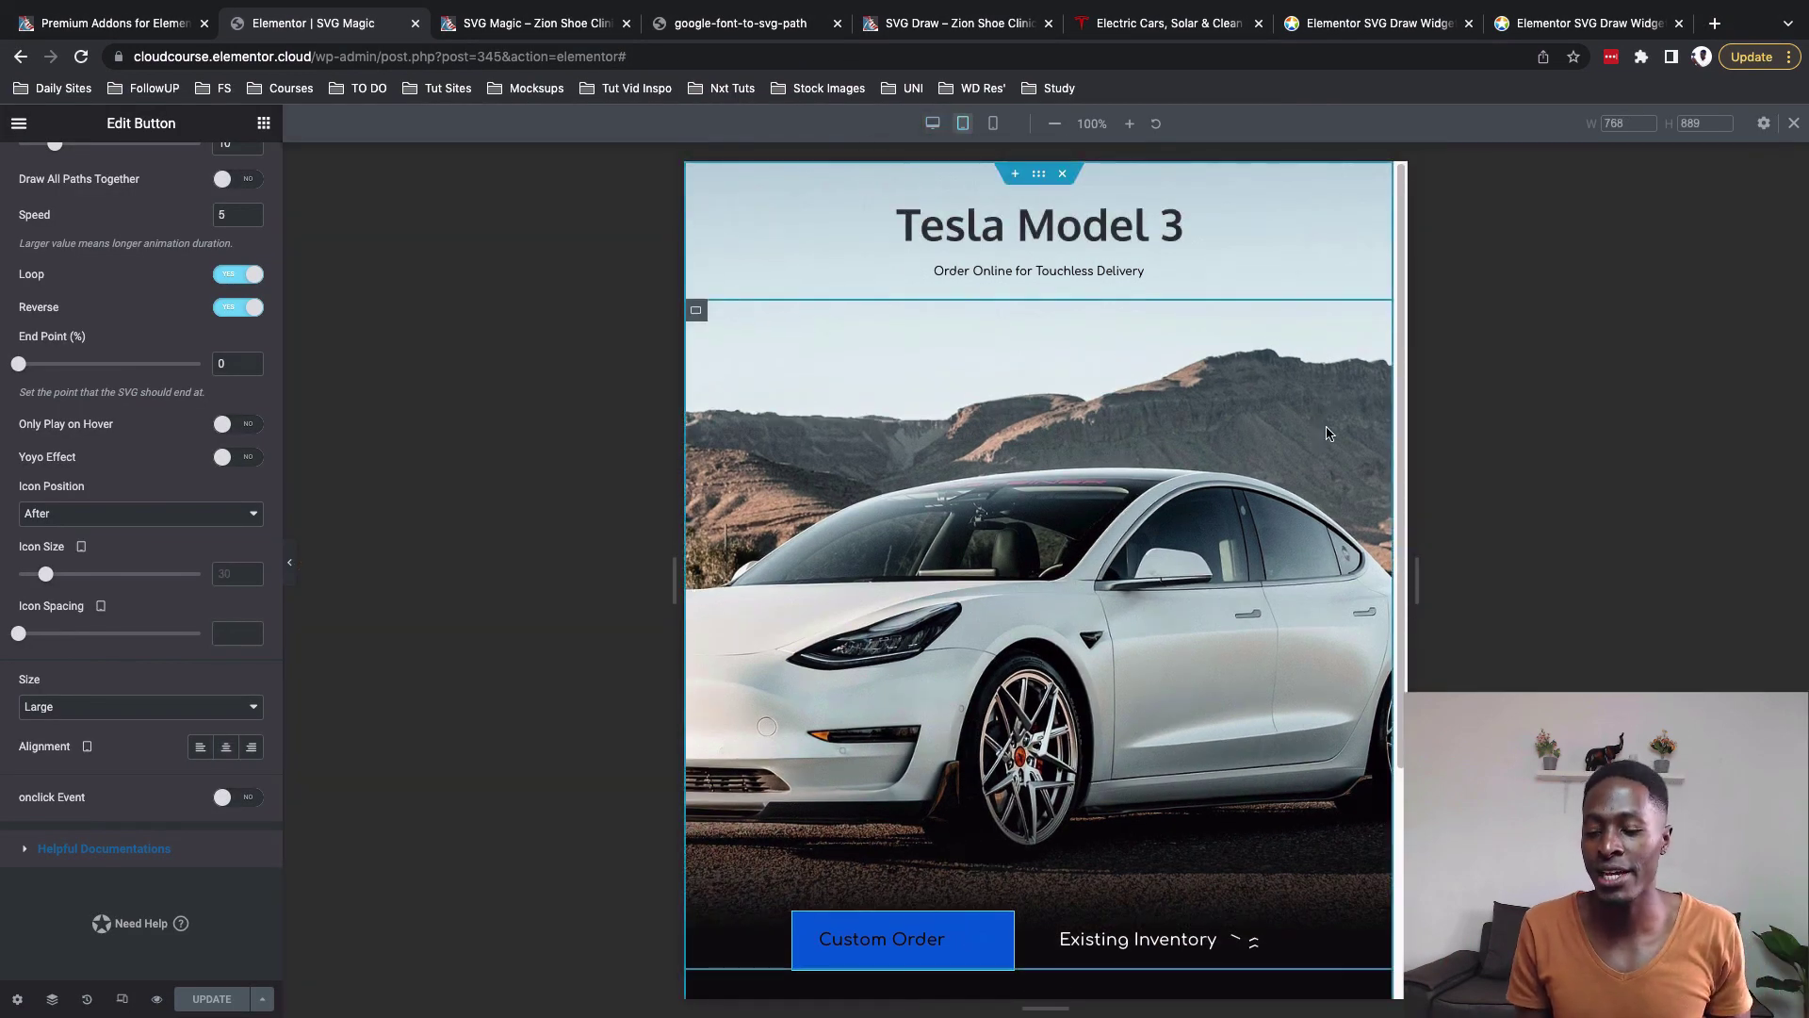
{"action": "left_click", "coordinate": [994, 123]}
{"action": "left_click_drag", "start_coordinate": [1211, 349], "coordinate": [1212, 466]}
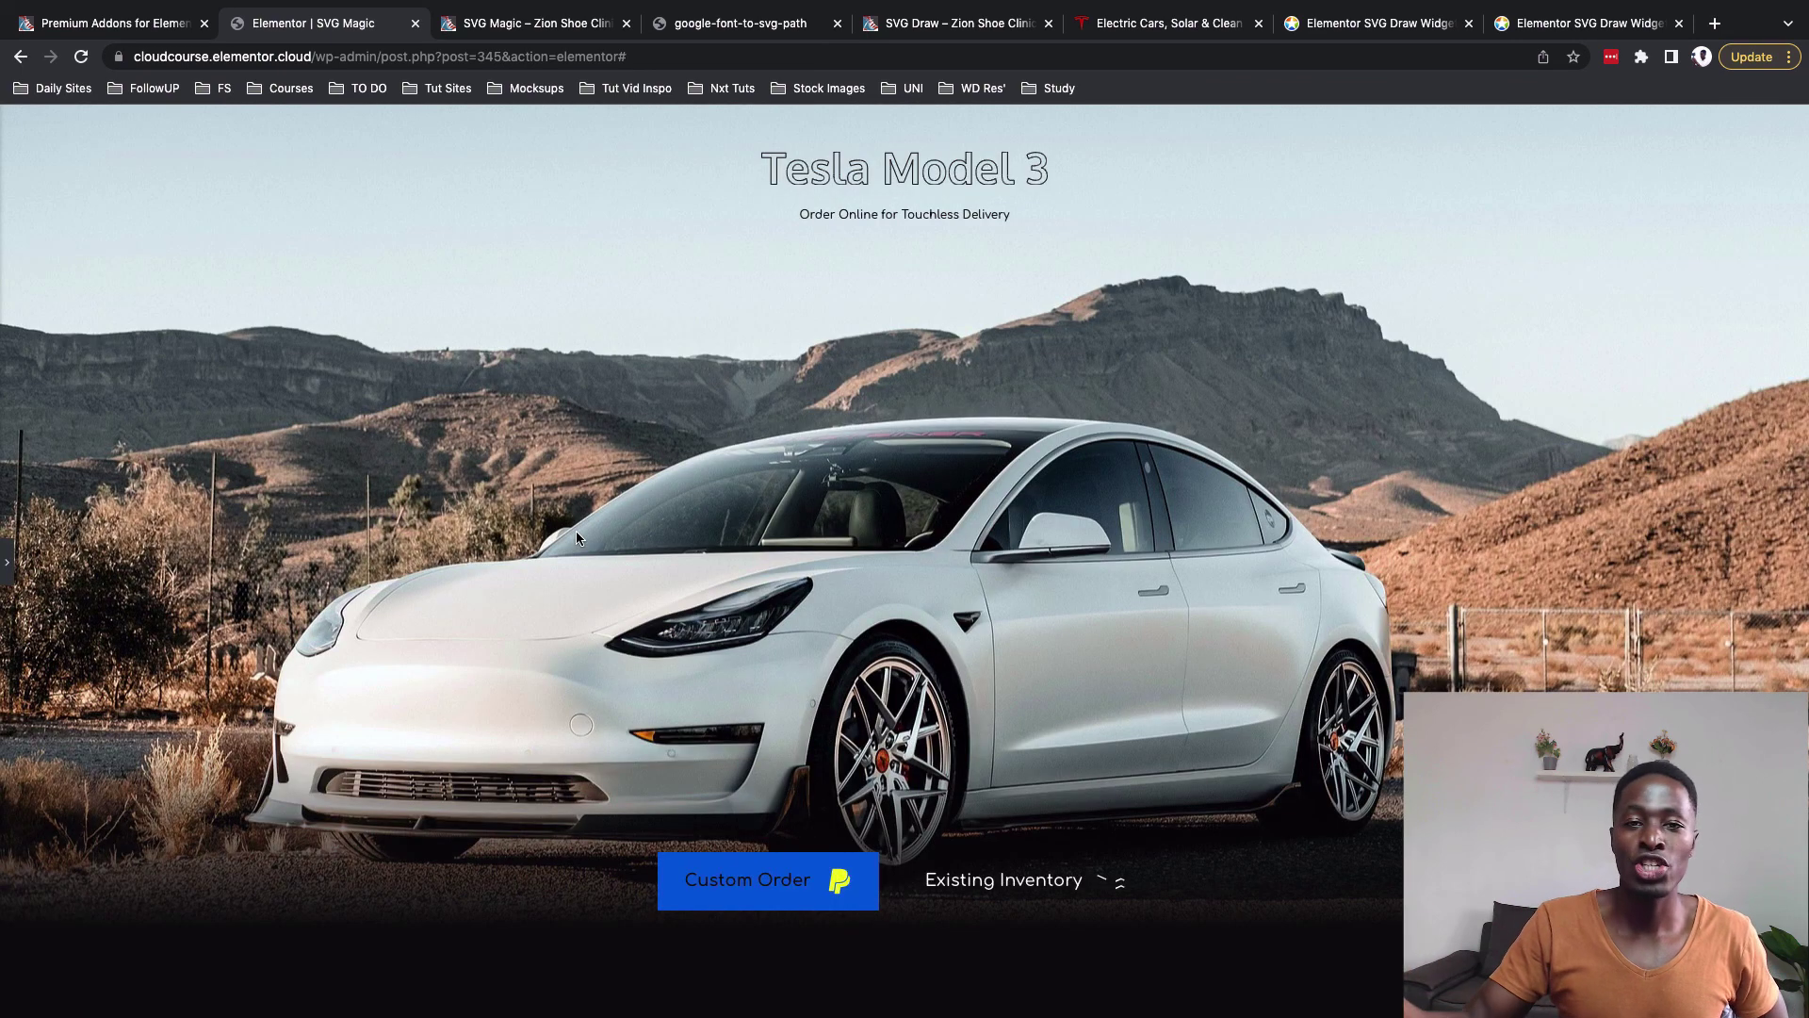